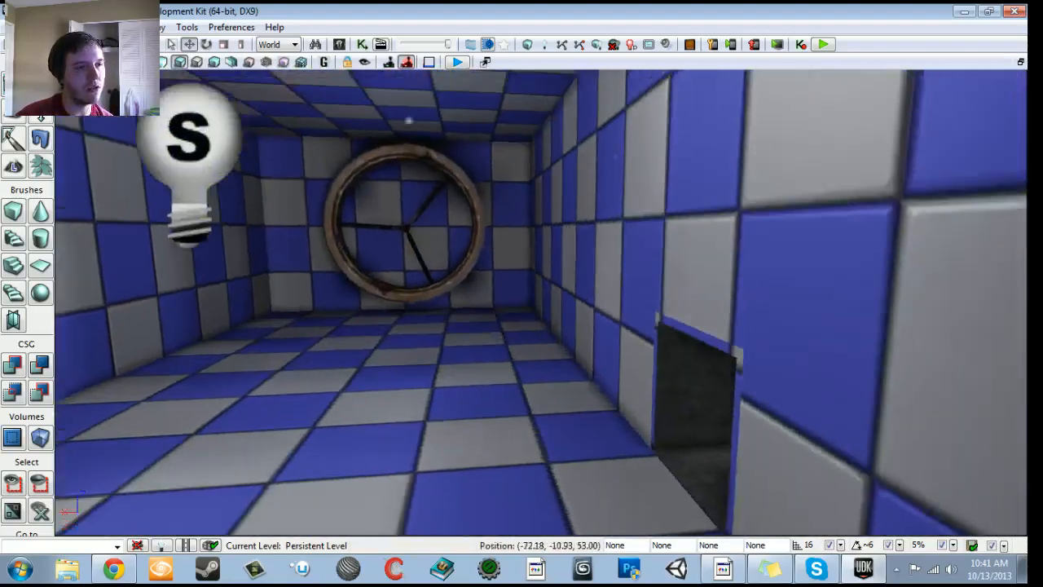
- Look around the checkered room, examining the vent opening in the wall and the round fan at the far end
left_click_drag(541, 301, 391, 162)
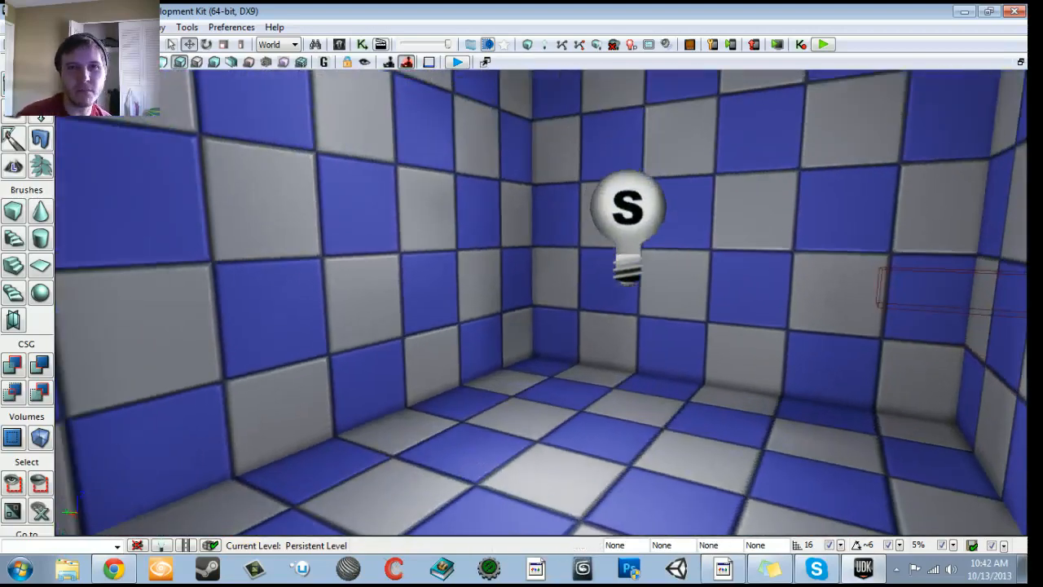
left_click_drag(541, 301, 655, 293)
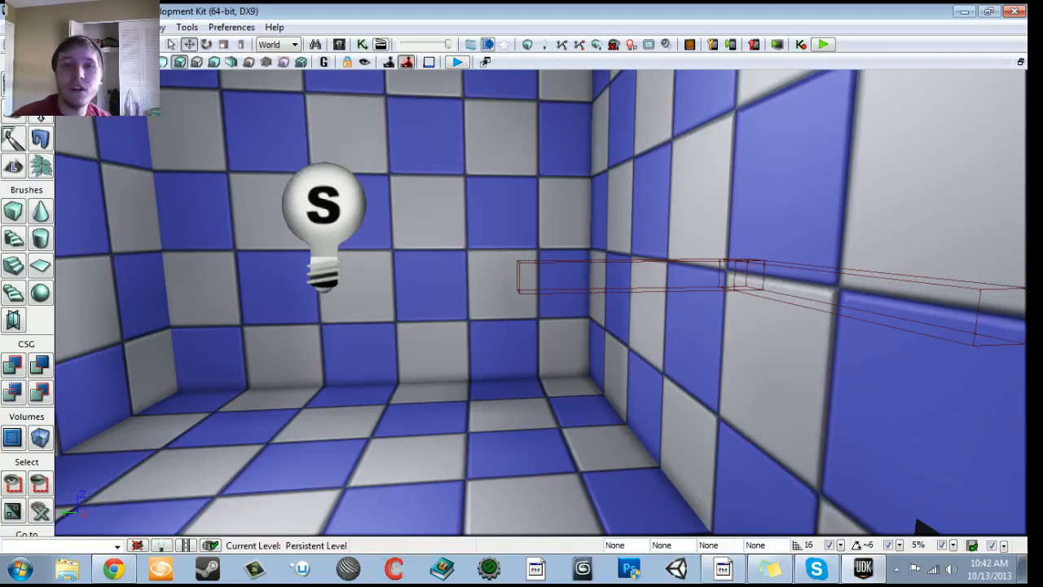
right_click_drag(541, 301, 526, 260)
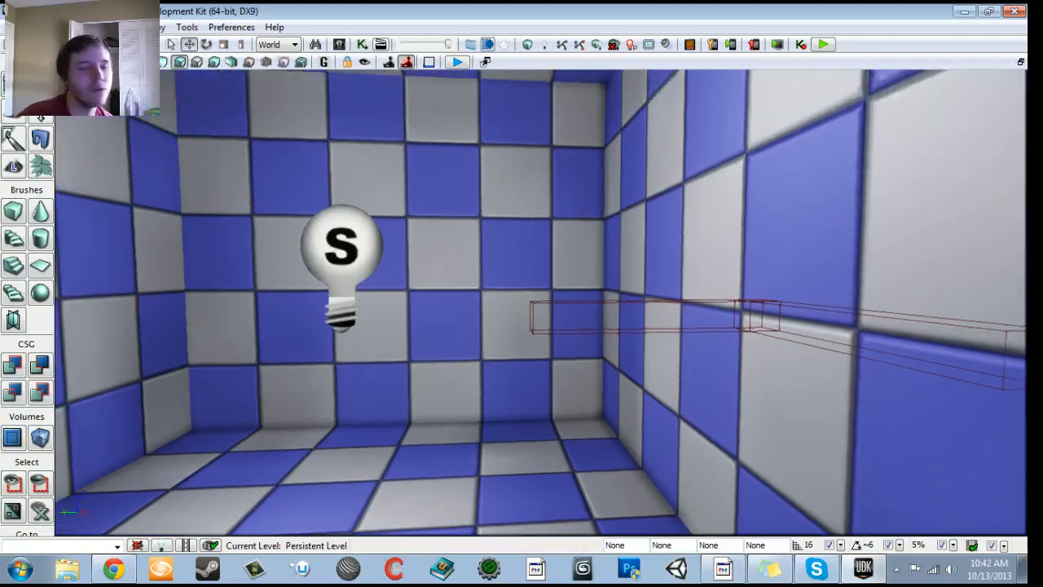
right_click_drag(541, 302, 424, 343)
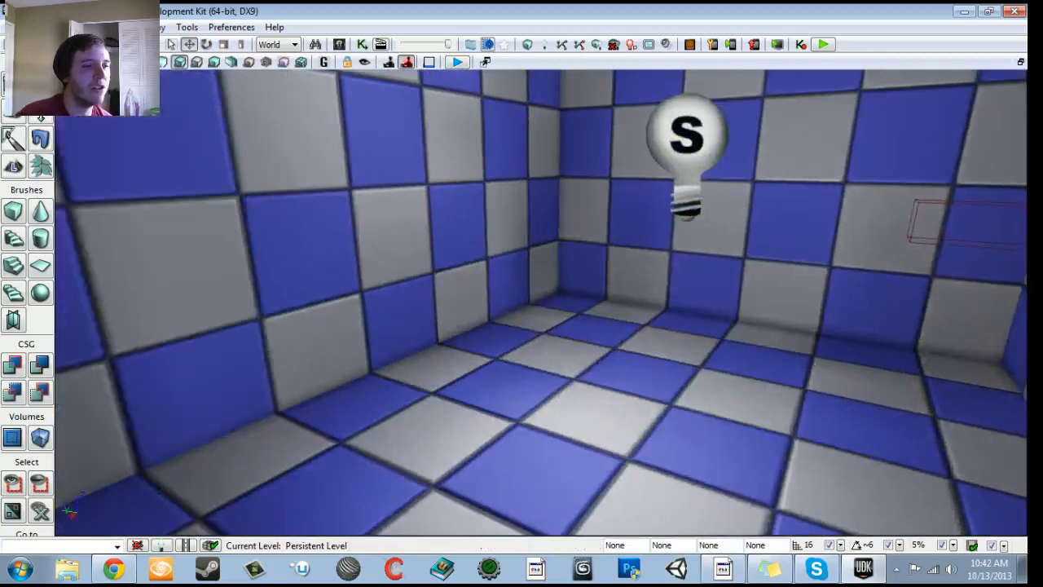
left_click_drag(541, 302, 534, 374)
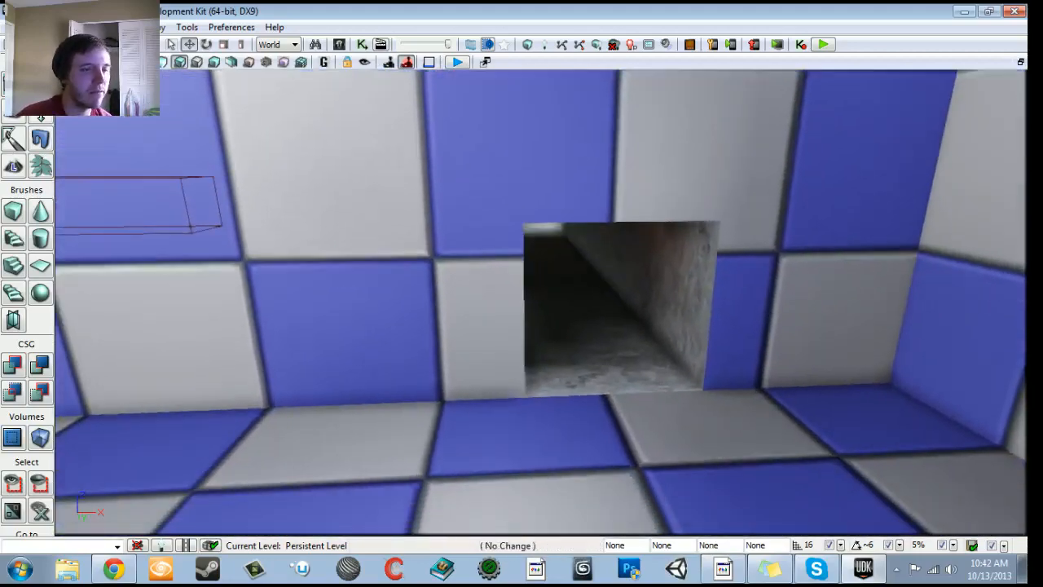
left_click_drag(541, 302, 469, 416)
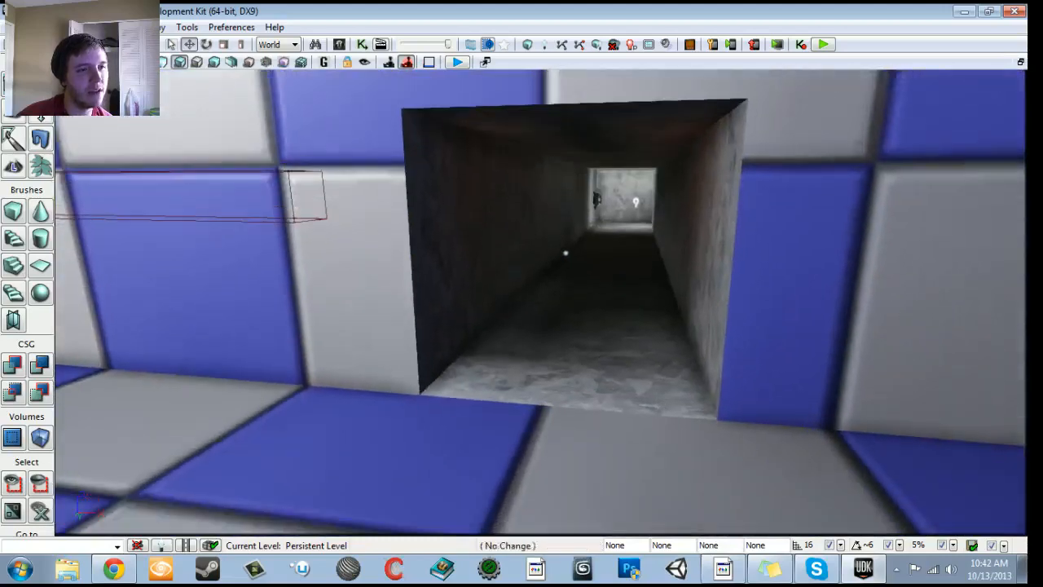
left_click_drag(539, 302, 839, 122)
right_click_drag(541, 301, 481, 285)
left_click_drag(541, 302, 456, 342)
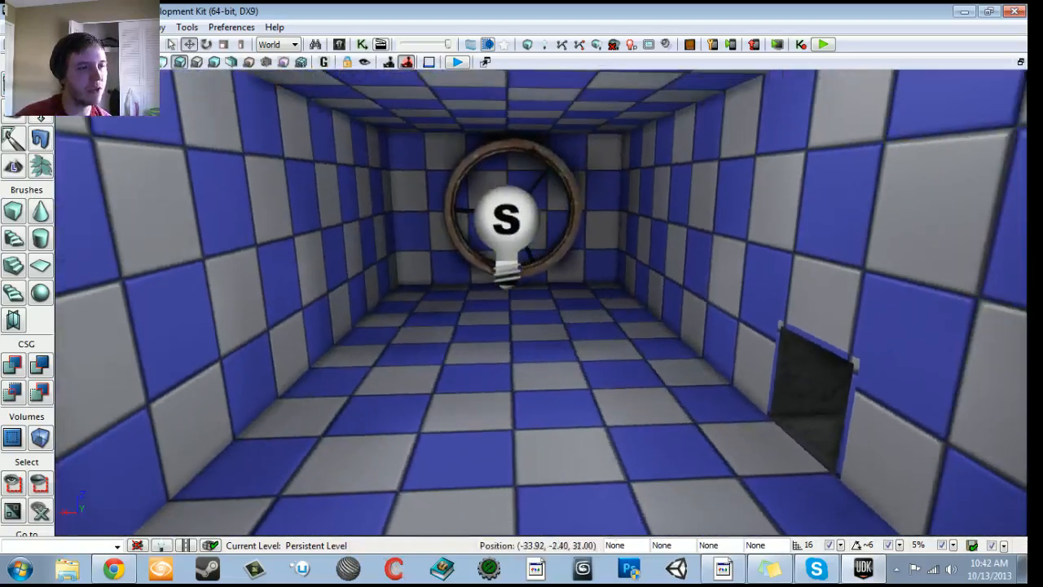
left_click_drag(541, 302, 541, 220)
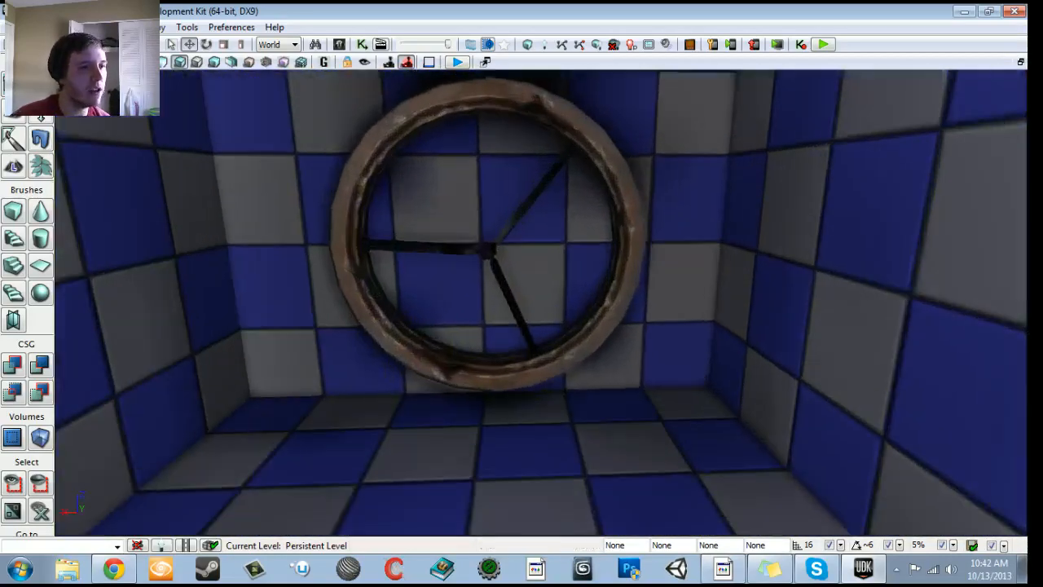
- Convert the fan blades' static mesh inside the ring to an InterpActor so it can be animated
left_click(538, 370)
left_click(488, 251)
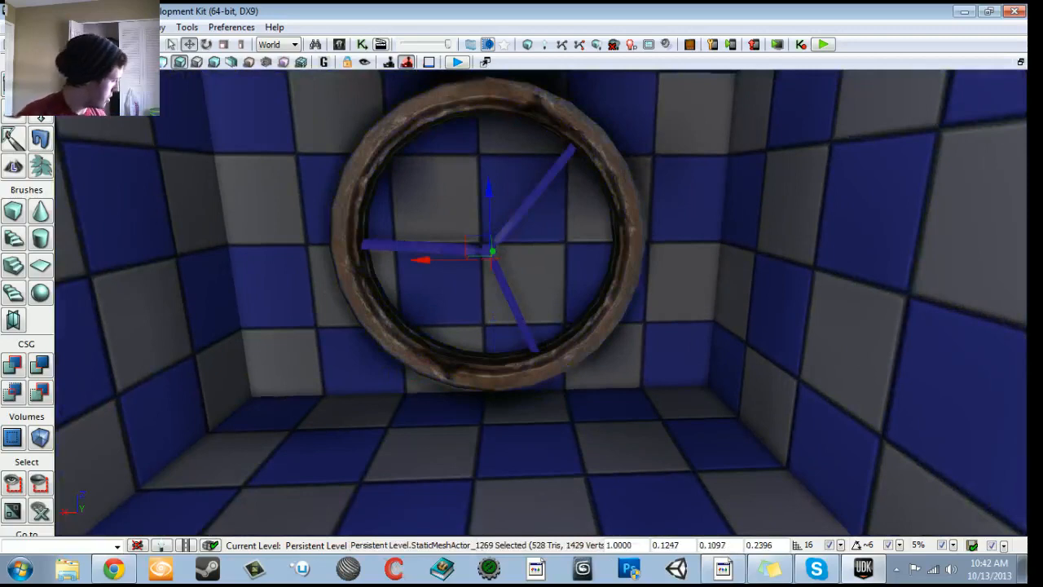
mouse_move(488, 270)
left_mouse_down()
mouse_move(487, 306)
mouse_move(487, 270)
left_mouse_up()
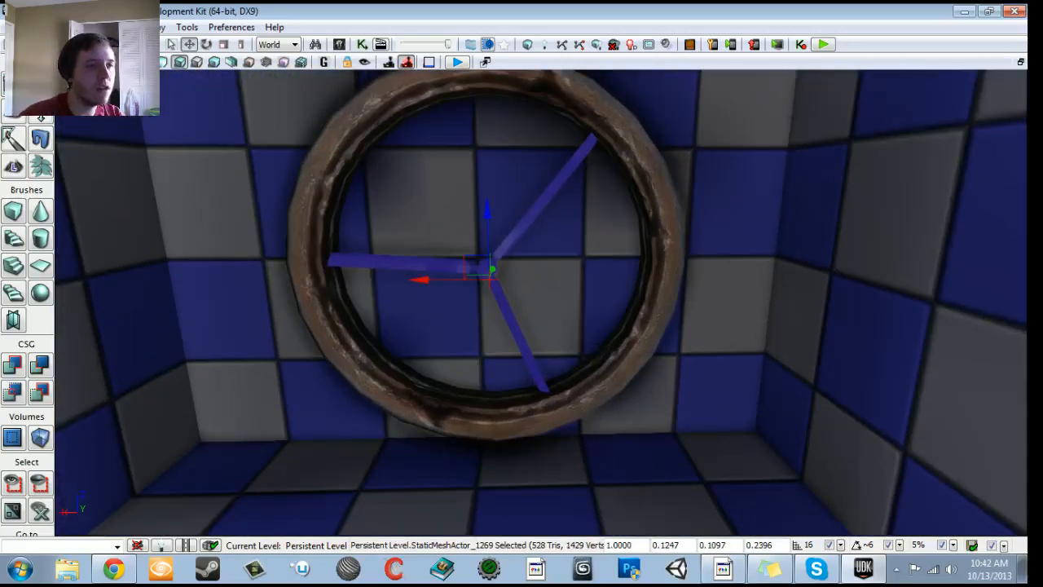
right_click(488, 271)
mouse_move(552, 480)
left_click(396, 489)
mouse_move(396, 488)
left_mouse_down()
mouse_move(391, 526)
mouse_move(382, 497)
mouse_move(391, 483)
left_mouse_up()
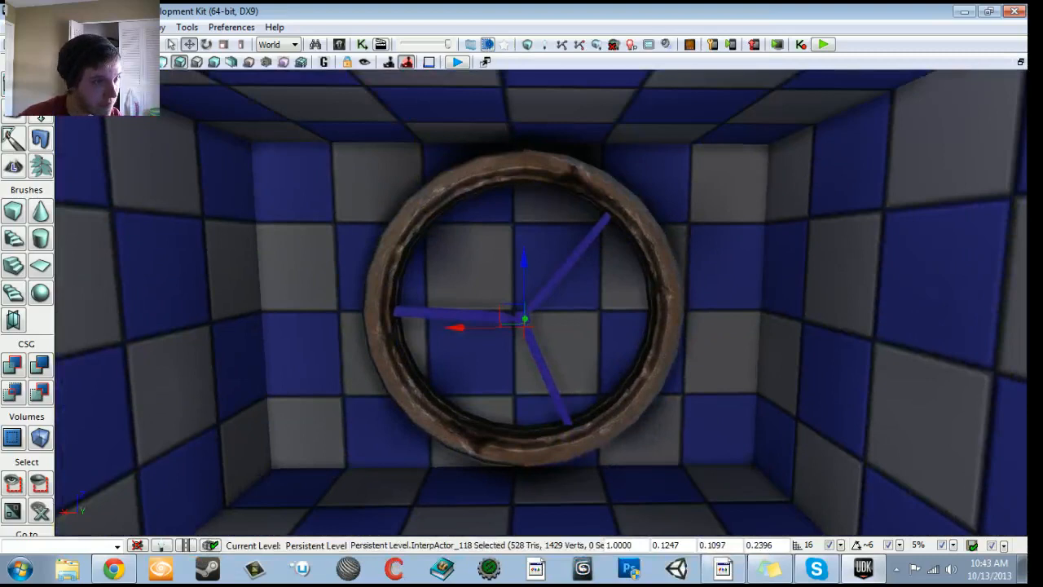
- Open Kismet and create a new Matinee in the main sequence below the room sequences
left_click(361, 45)
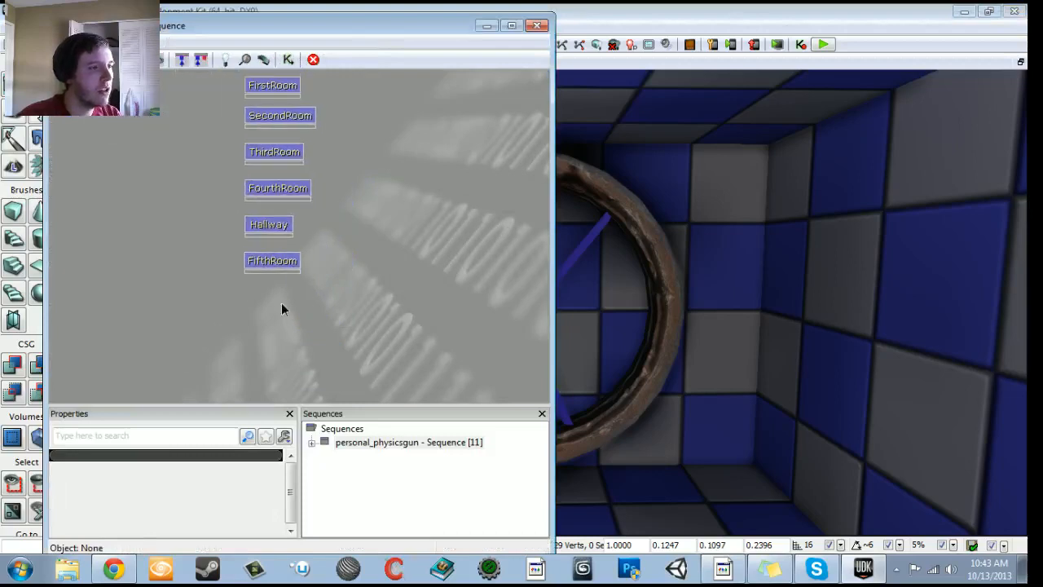
left_click_drag(280, 303, 245, 283)
right_click(245, 282)
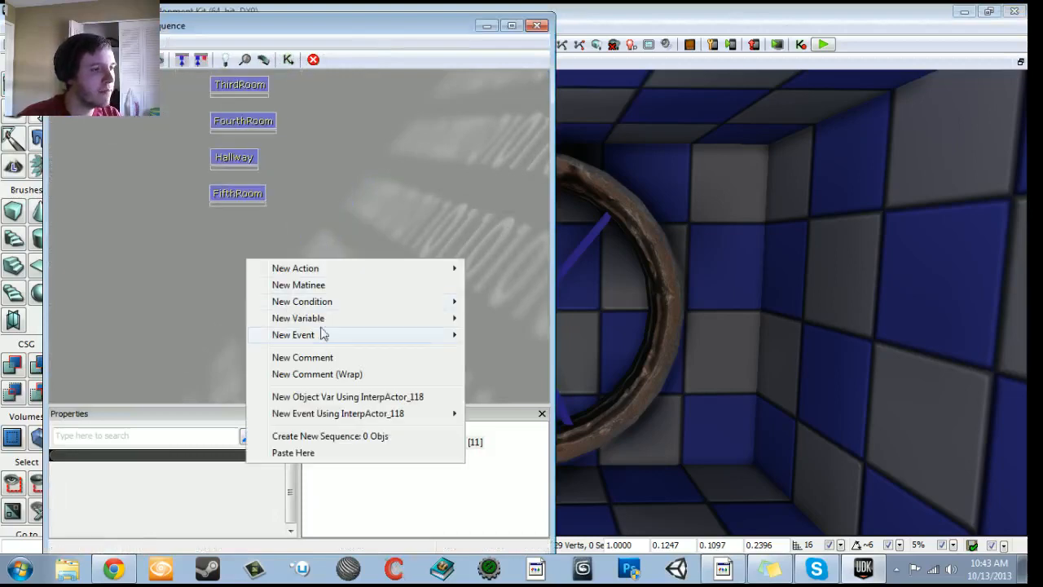
left_click(301, 282)
scroll(301, 381, "down", 1)
scroll(344, 376, "down", 2)
left_click_drag(344, 376, 293, 298)
left_click(251, 325, "ctrl")
left_click_drag(243, 245, 334, 292, "ctrl")
- Inspect the ambient music nodes in the FifthRoom sequence and return to the main sequence
double_click(216, 149)
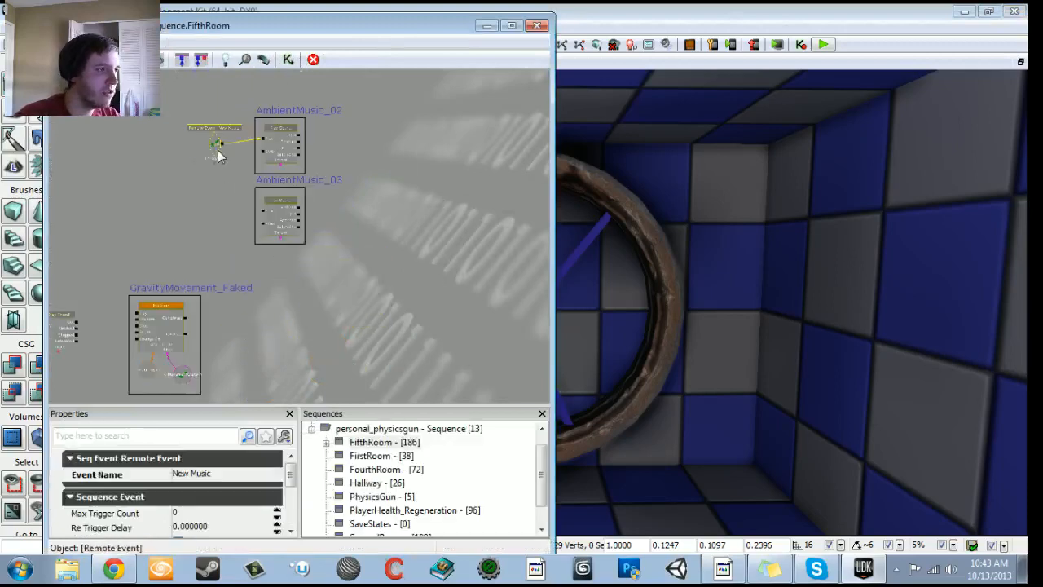
left_click(230, 199)
left_click_drag(230, 188, 342, 266, "ctrl+alt")
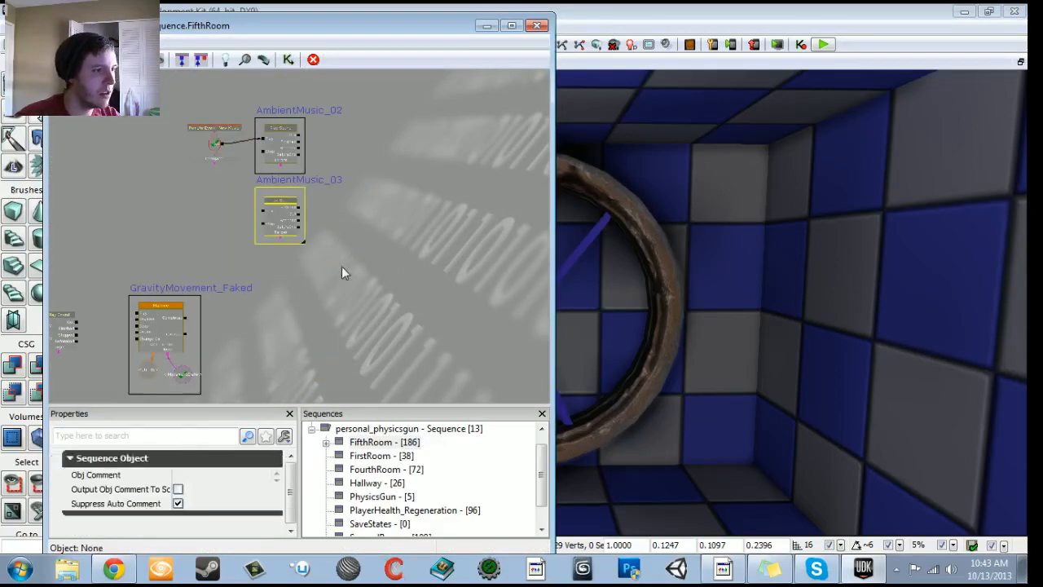
left_click(60, 60)
- Paste the copied nodes into the main sequence below the room sequences
left_click_drag(272, 291, 202, 264)
left_click(296, 174)
key("ctrl+v")
left_click_drag(249, 176, 330, 203)
left_click_drag(464, 334, 168, 204, "ctrl")
left_click_drag(89, 120, 221, 258)
left_click_drag(264, 315, 129, 138, "ctrl")
scroll(206, 263, "down", 2)
left_click_drag(187, 268, 141, 203)
left_click(372, 321)
left_click_drag(447, 337, 350, 282)
- Open the new Matinee for editing and extend its loop section to 5 seconds
right_click_drag(692, 301, 632, 349)
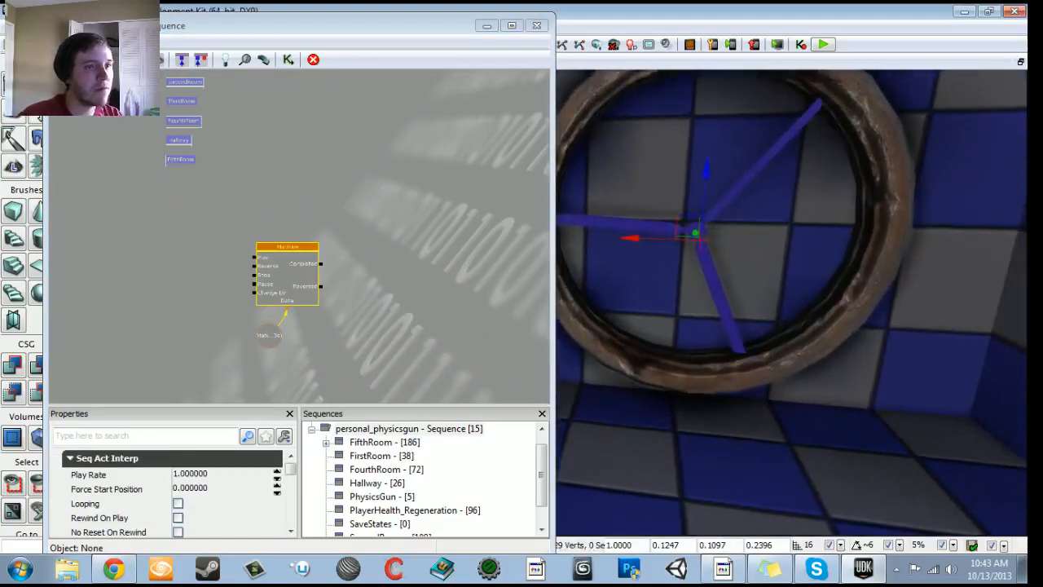
left_click(290, 295)
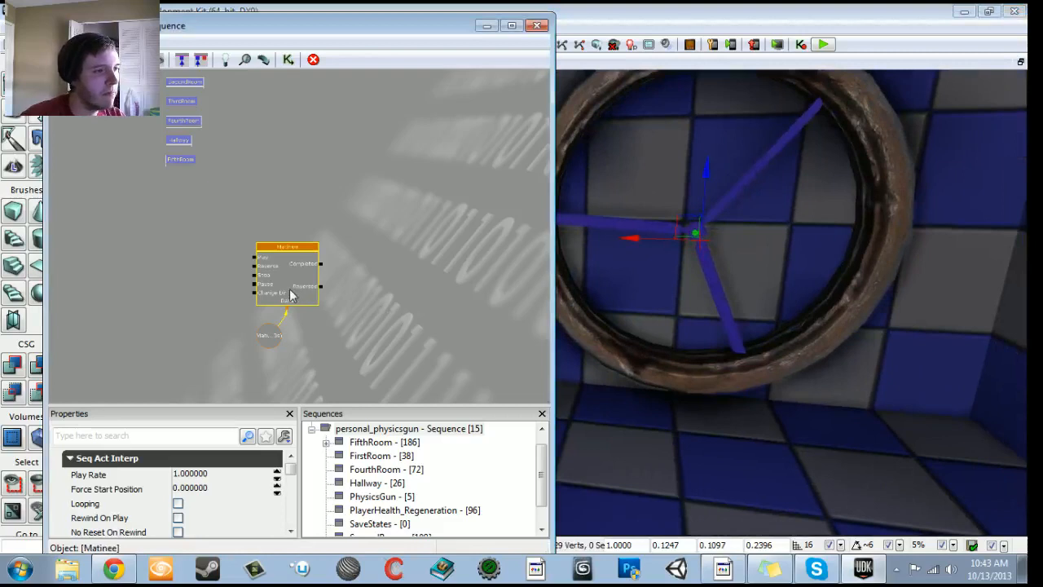
double_click(291, 295)
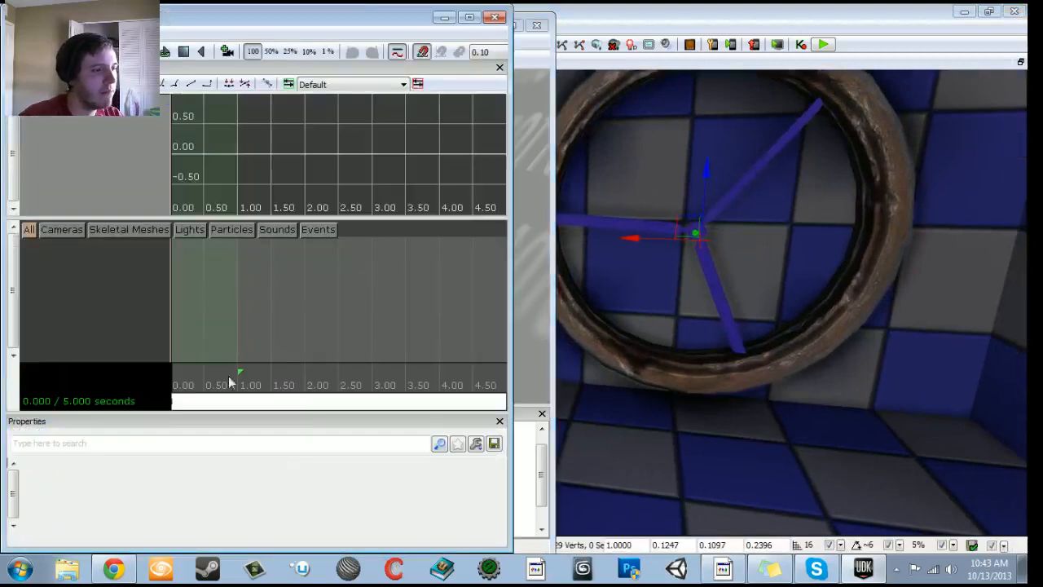
scroll(258, 376, "down", 2)
left_click_drag(259, 371, 366, 371)
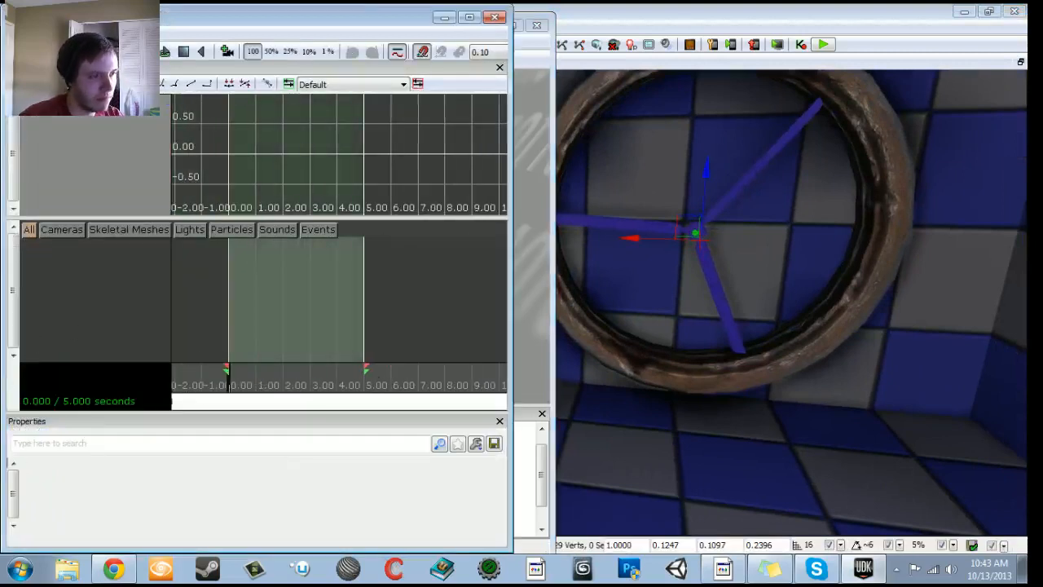
- Add a new empty group named Spinning Blade for the selected fan blades
right_click(72, 284)
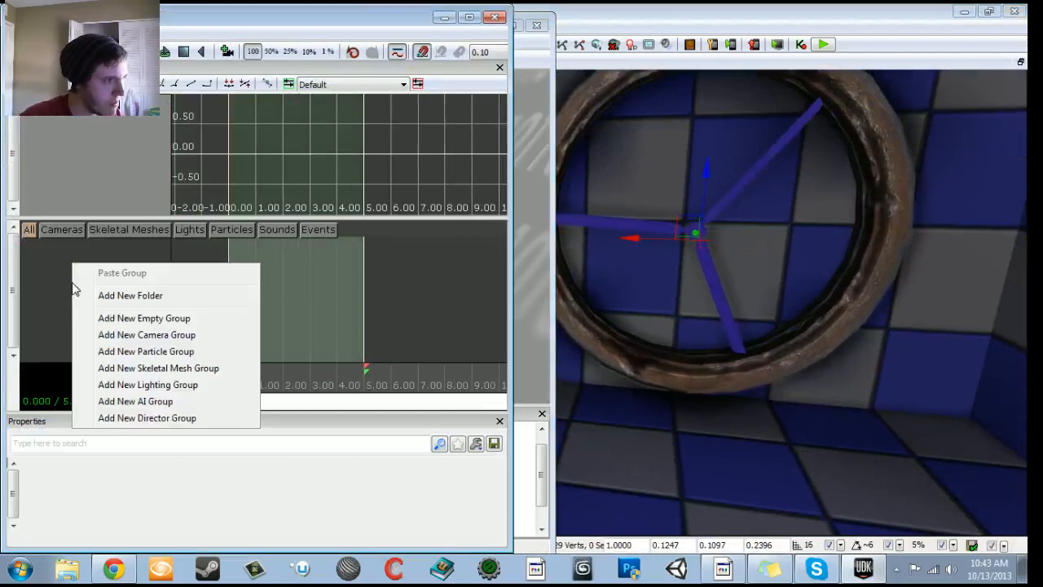
left_click(130, 315)
type("Spinning Blade")
key("Return")
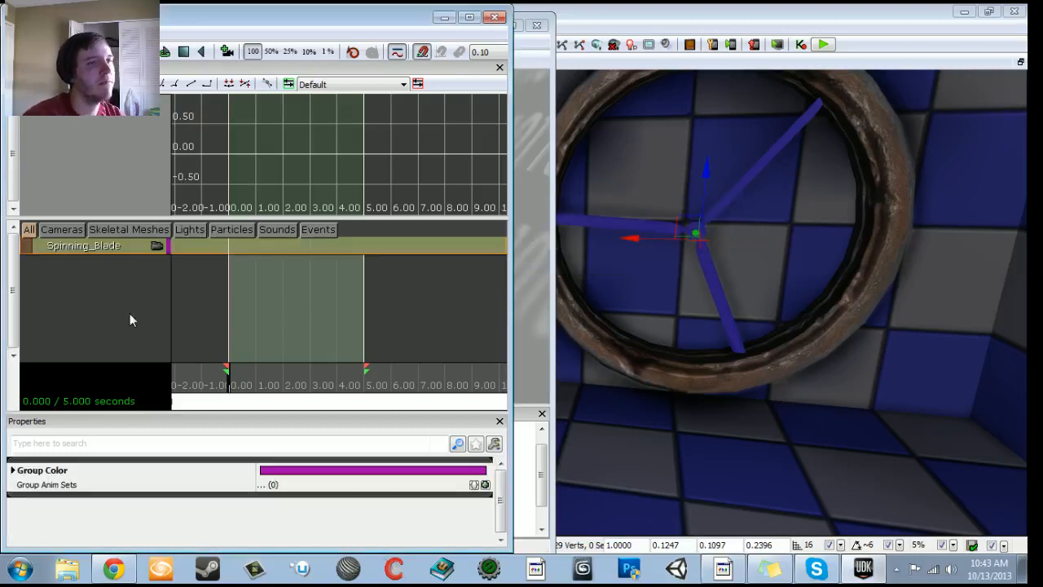
- Add a Movement track to the Spinning Blade group and enable Use Quat Interpolation on it
right_click(115, 248)
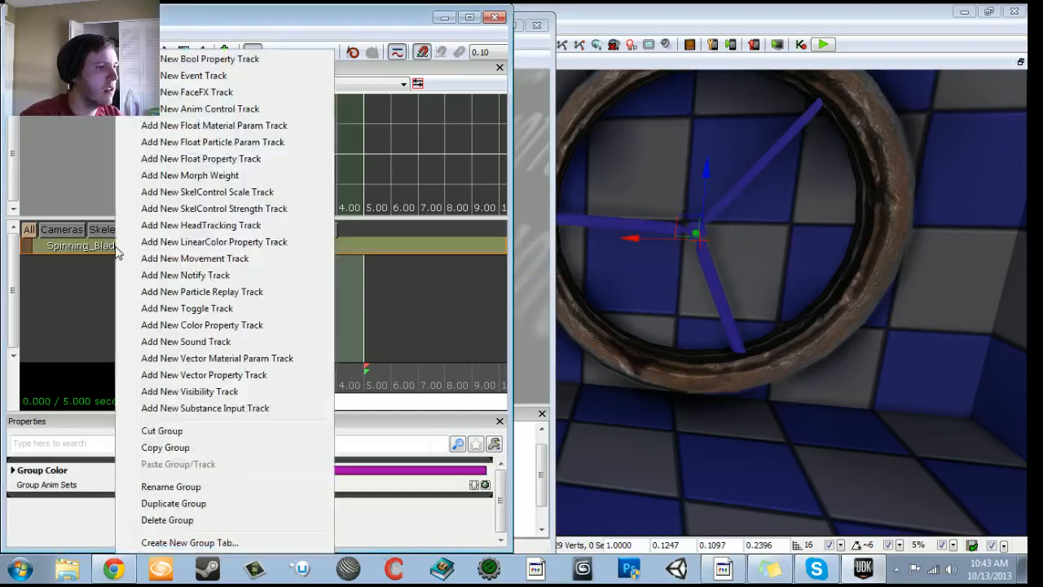
left_click(194, 258)
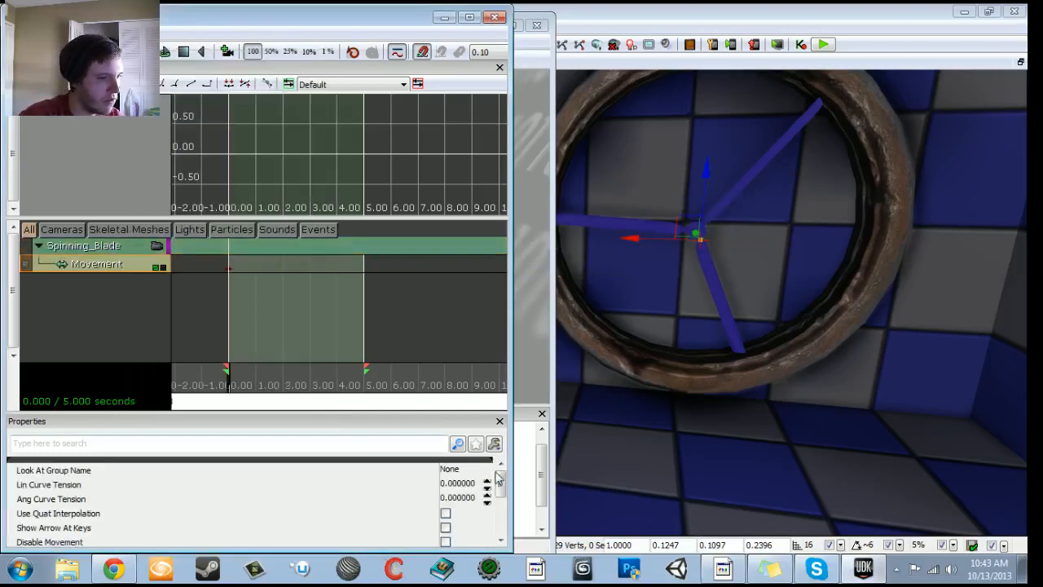
left_click(446, 513)
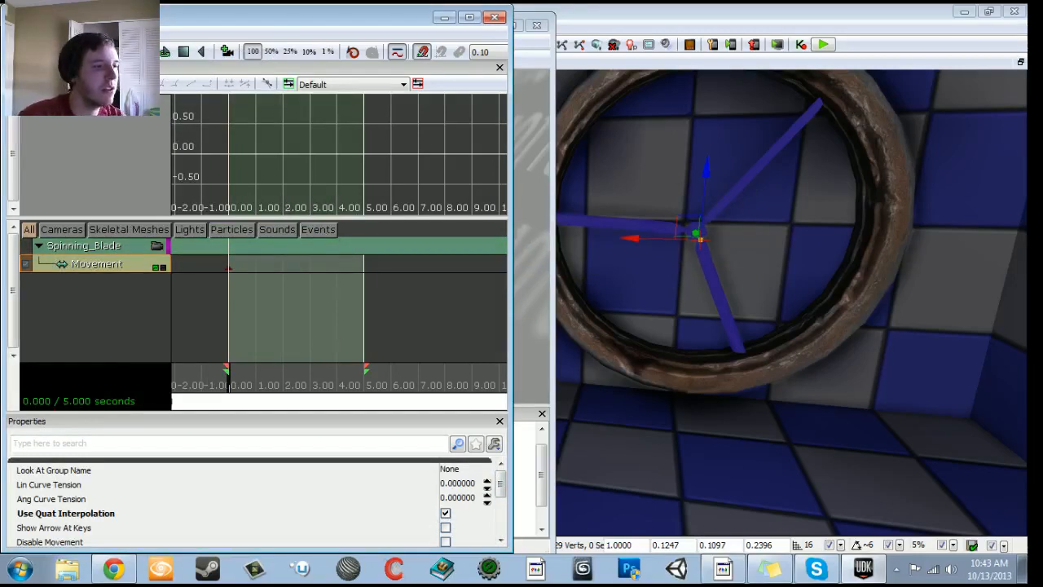
- Add a movement keyframe at 1 second with the fan blades rotated a quarter turn
scroll(302, 367, "up", 2)
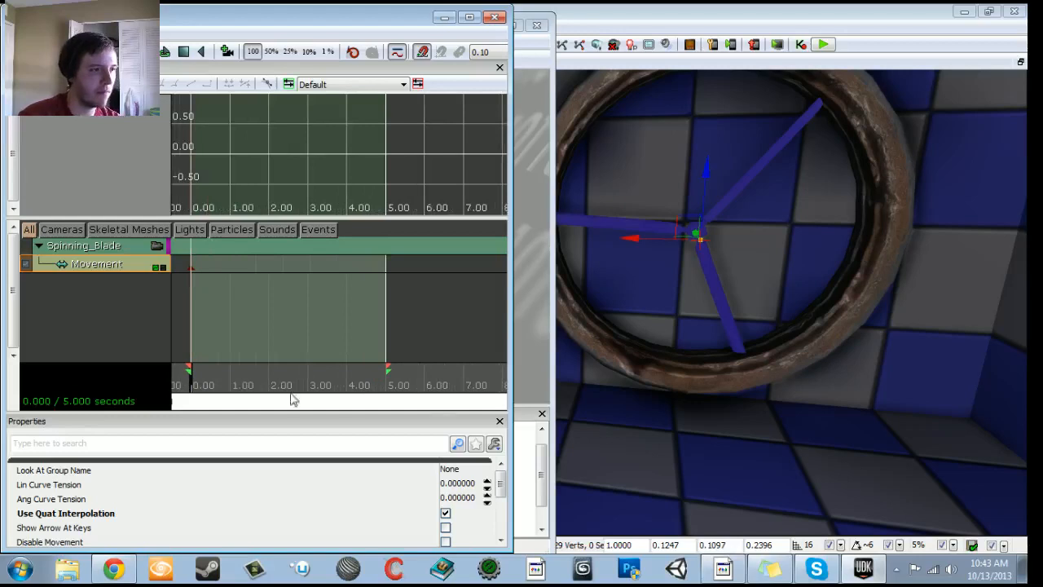
left_click_drag(185, 374, 234, 395)
key("Return")
mouse_move(652, 179)
left_mouse_down()
mouse_move(654, 195)
mouse_move(668, 167)
mouse_move(701, 156)
mouse_move(645, 176)
left_mouse_up()
key("space")
- Add a movement keyframe at 2 seconds with the fan blades rotated to half a turn
key("space")
left_click_drag(225, 399, 256, 379)
key("Return")
right_click_drag(635, 301, 647, 295)
key("space")
left_click_drag(649, 169, 778, 254)
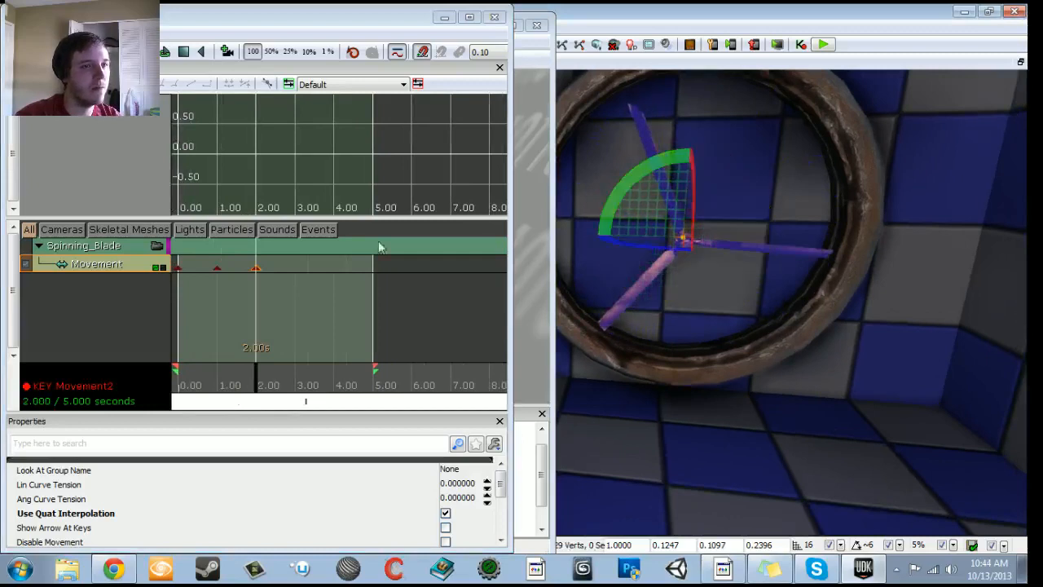
key("space")
- Add a movement keyframe at 3 seconds with the fan blades rotated to three quarters of a turn
left_click_drag(256, 395, 297, 392)
key("Return")
right_click_drag(709, 175, 684, 173)
key("space")
left_click_drag(684, 170, 848, 246)
- Add a movement keyframe at 4 seconds with the fan blades rotated to a full turn
left_click_drag(297, 389, 334, 387)
key("Return")
right_click_drag(696, 183, 725, 185)
key("space")
left_click_drag(637, 168, 793, 231)
key("w")
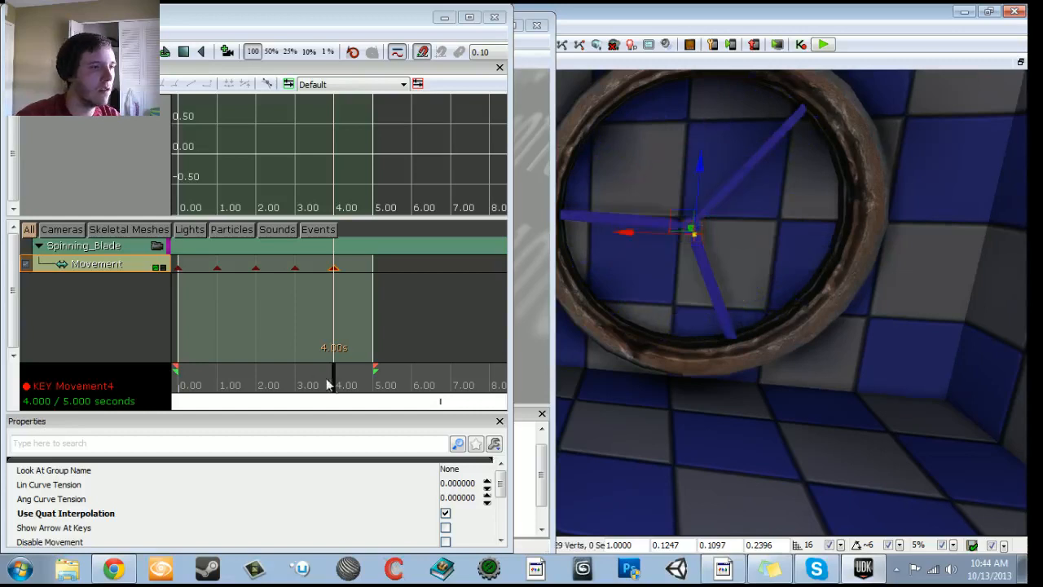
- Shorten the Matinee and its loop section to 4 seconds, previewing the blade rotation from the start
left_click(176, 381)
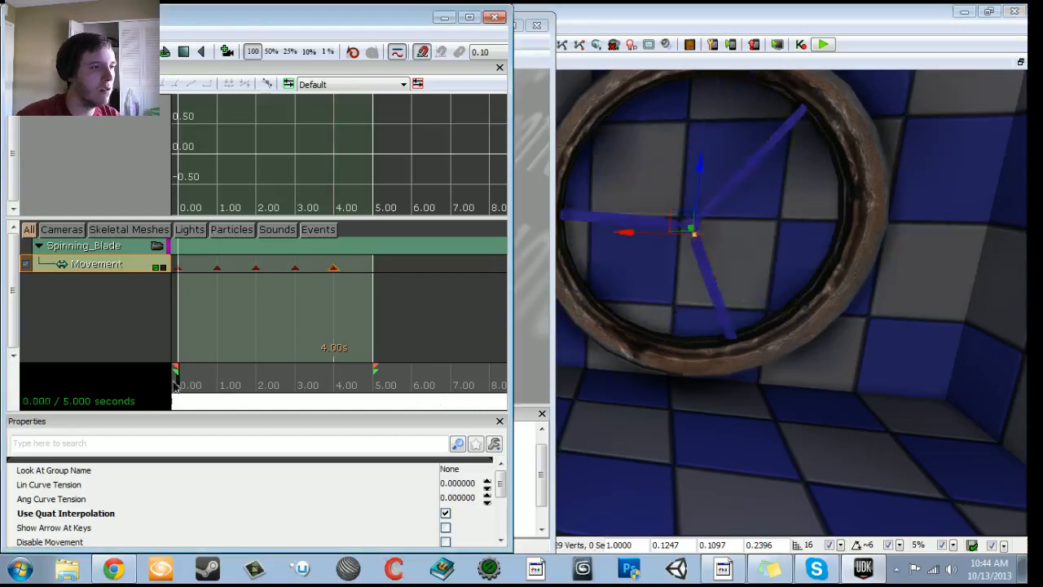
left_click(164, 53)
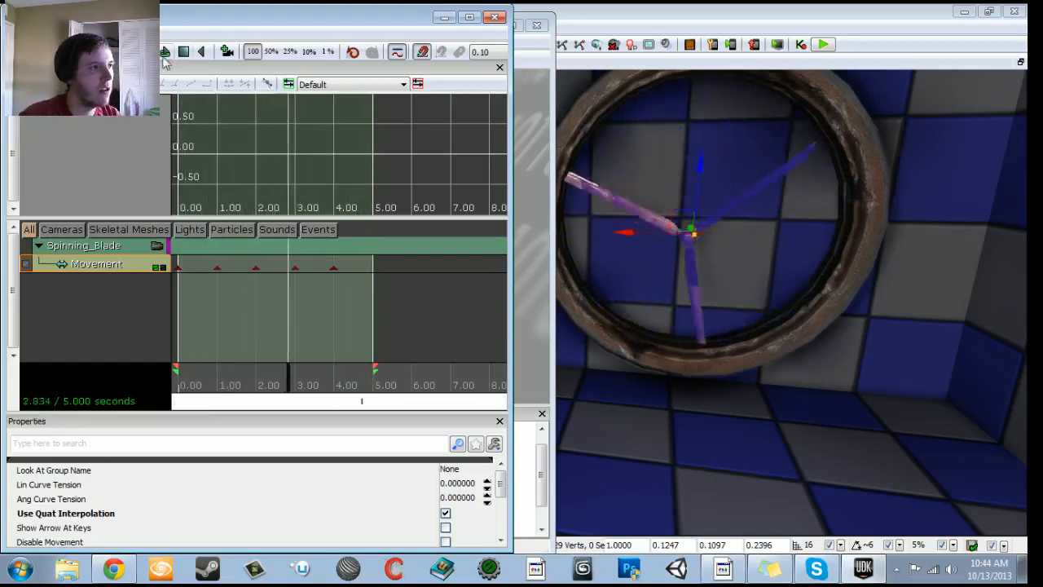
left_click_drag(376, 369, 174, 383)
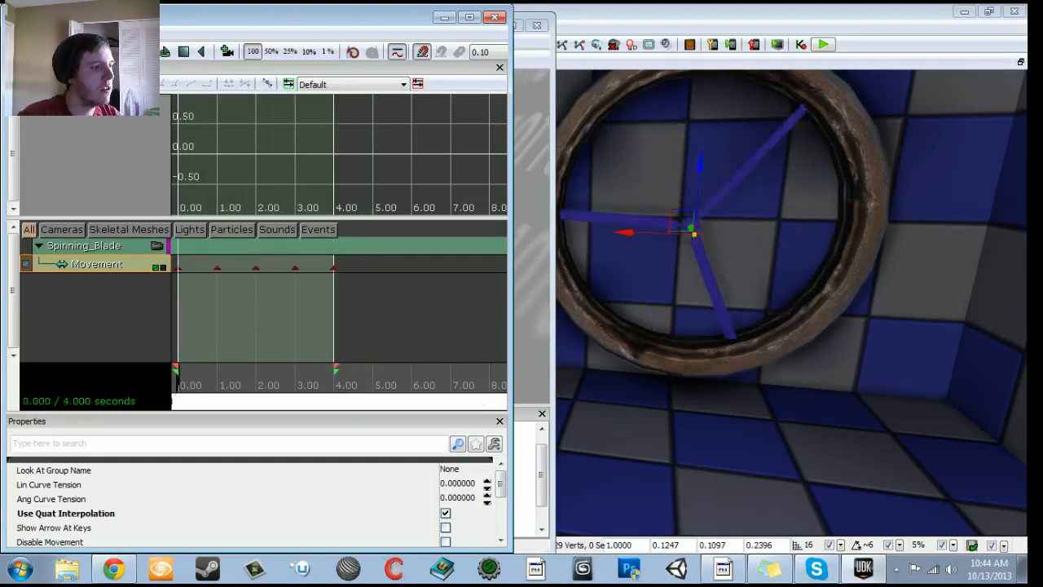
key("space")
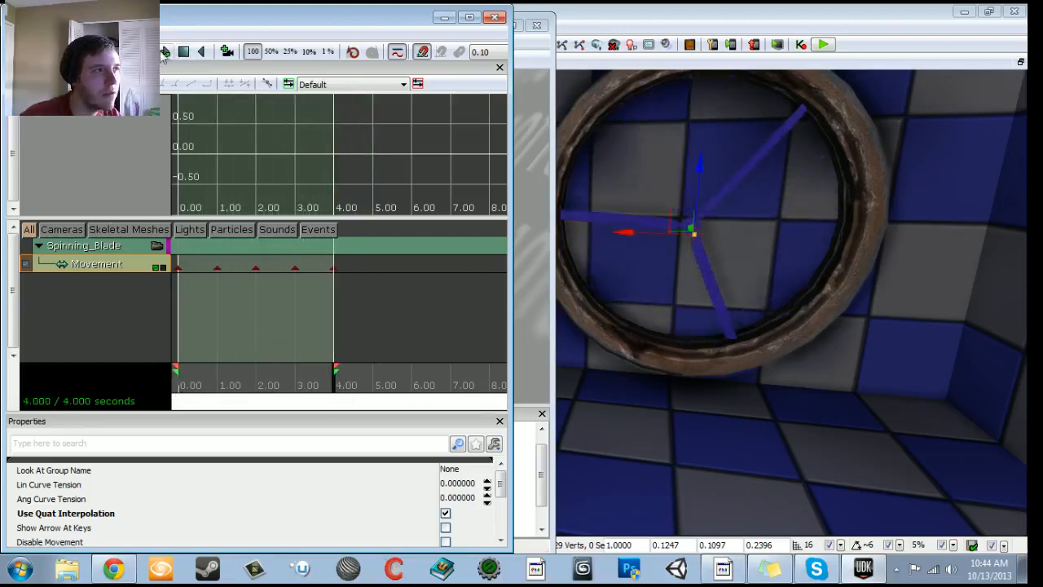
key("space")
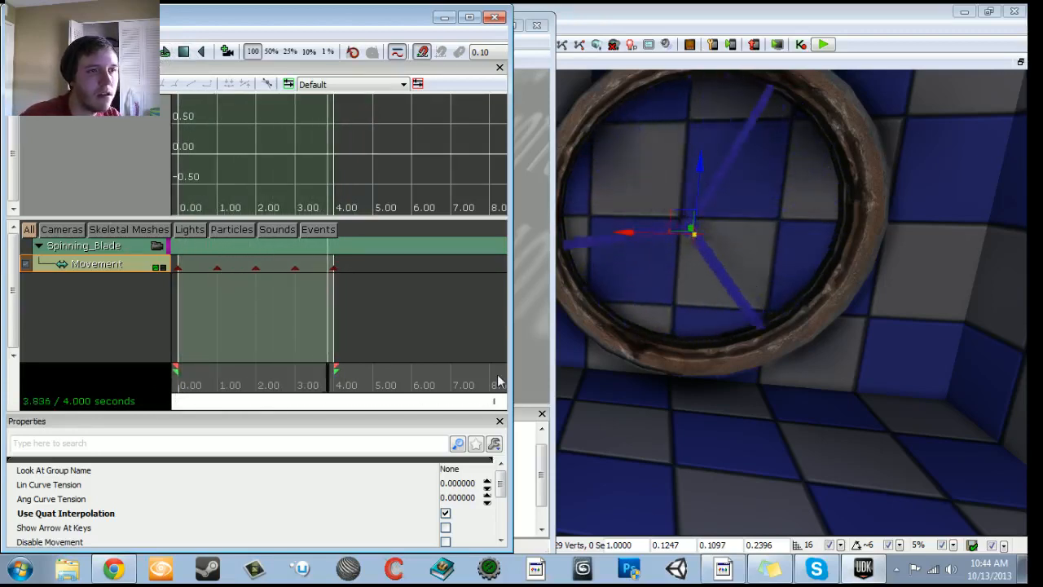
- Close the Matinee editor and set the Matinee's Play Rate to 2
left_click(495, 18)
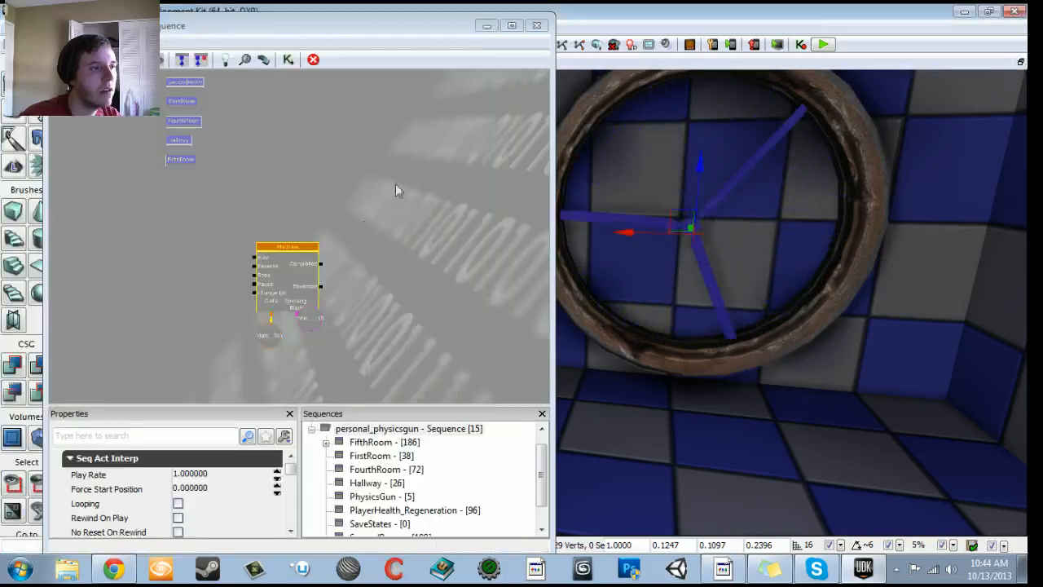
left_click(192, 474)
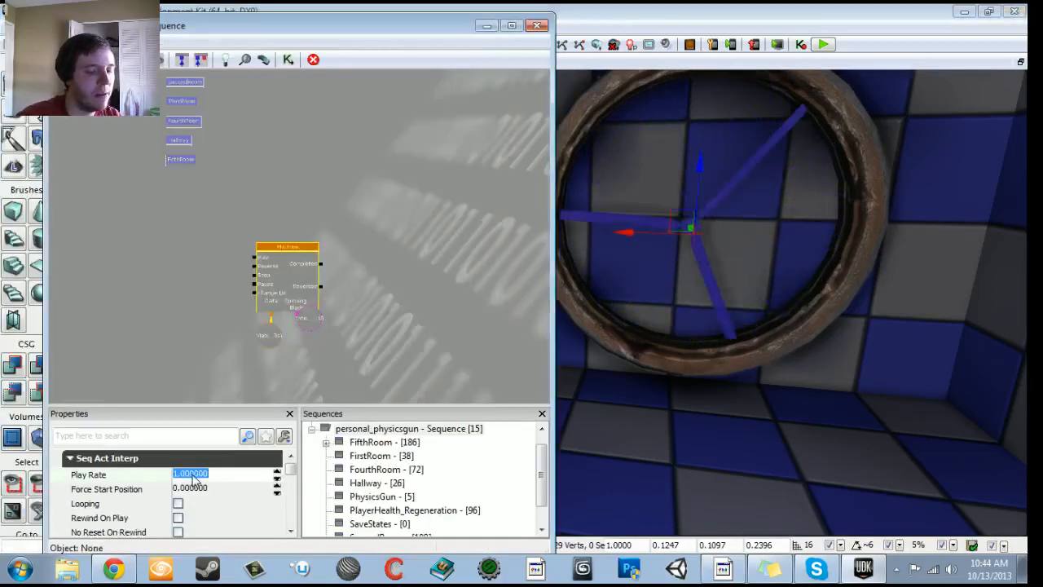
type("2")
key("Return")
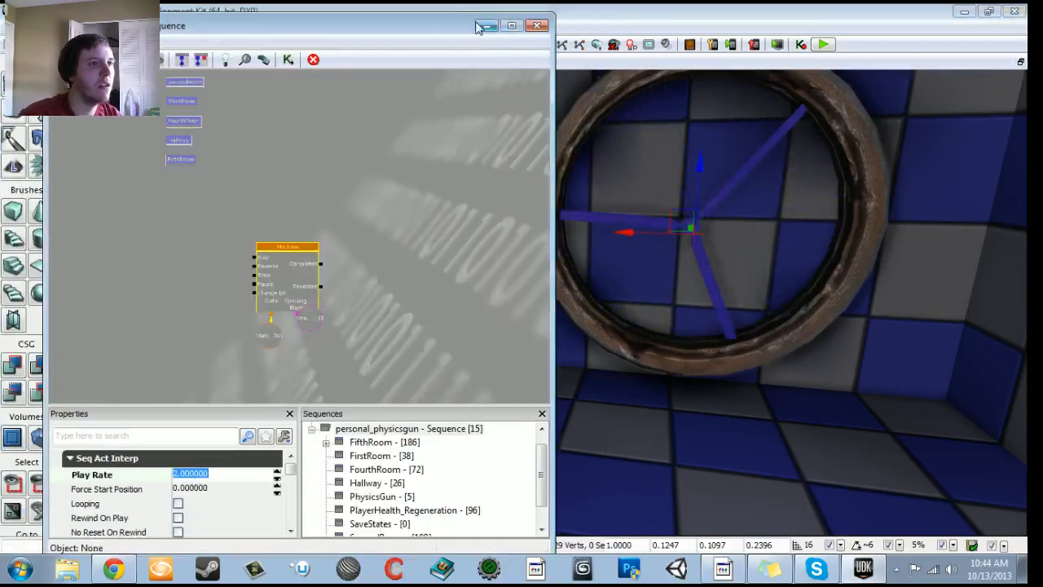
- Reposition the fan blade object variable beneath the Matinee so it sits level with the Matinee data variable
left_click_drag(134, 317, 237, 307)
left_click_drag(335, 327, 262, 299)
scroll(326, 292, "up", 1)
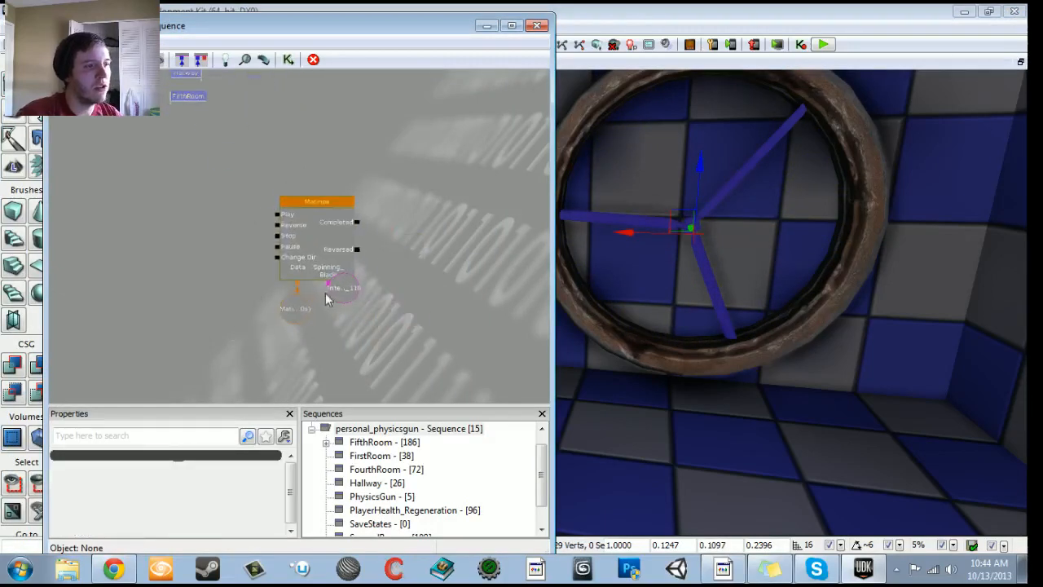
left_click(343, 293)
left_click_drag(344, 294, 345, 309)
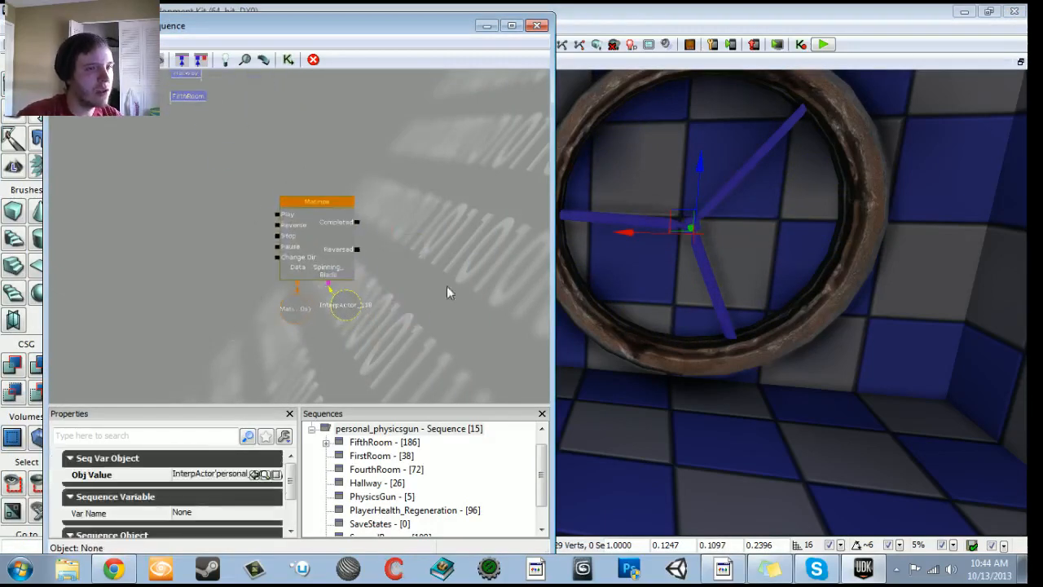
left_click(121, 216)
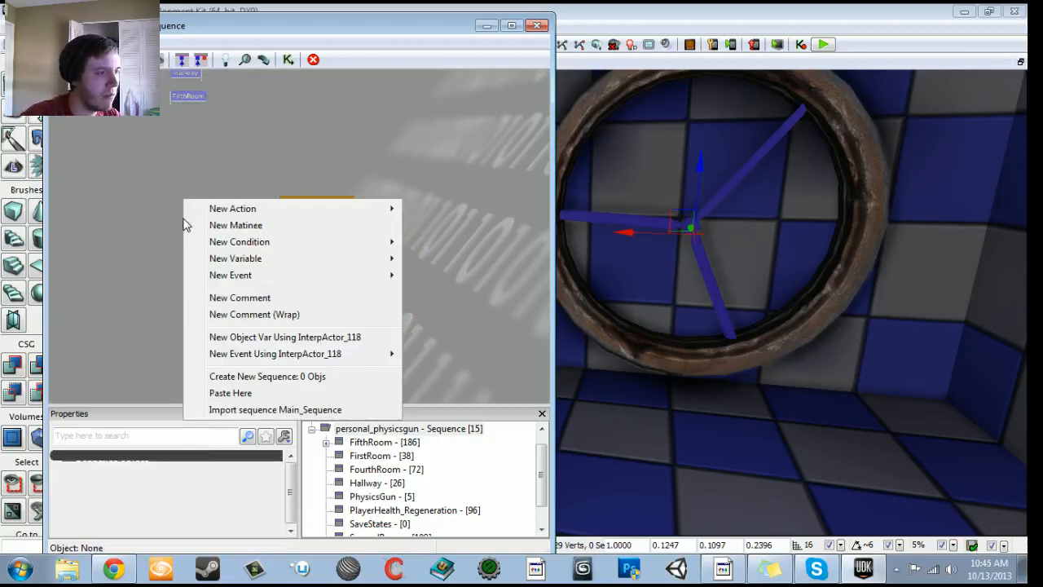
mouse_move(220, 214)
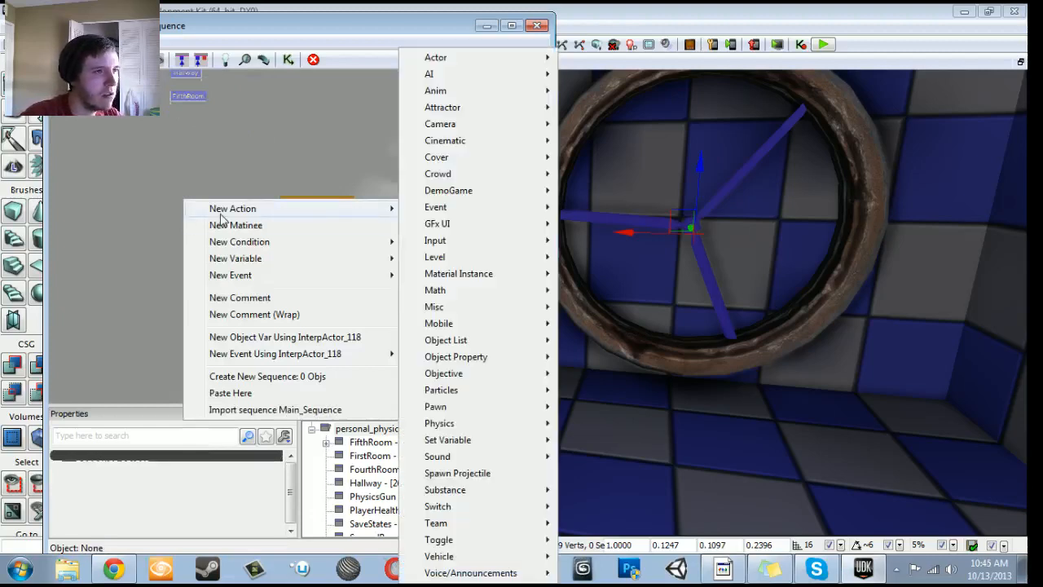
mouse_move(469, 213)
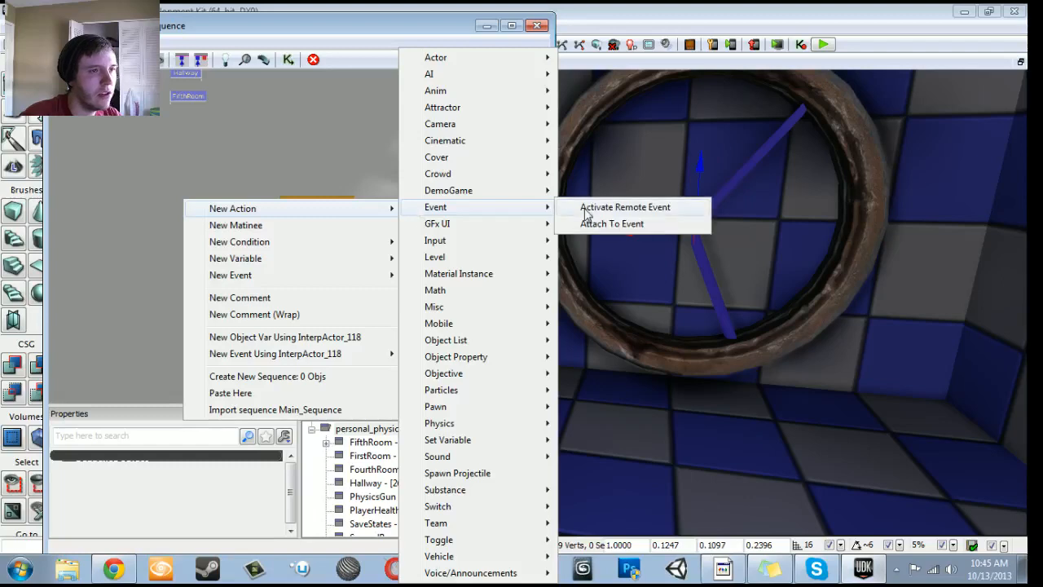
left_click(619, 207)
left_click_drag(250, 239, 440, 225)
key("Delete")
- Open the FifthRoom sequence and locate the group containing the door Matinee and the "Unhide LightBridge" remote event
left_click_drag(276, 129, 290, 264)
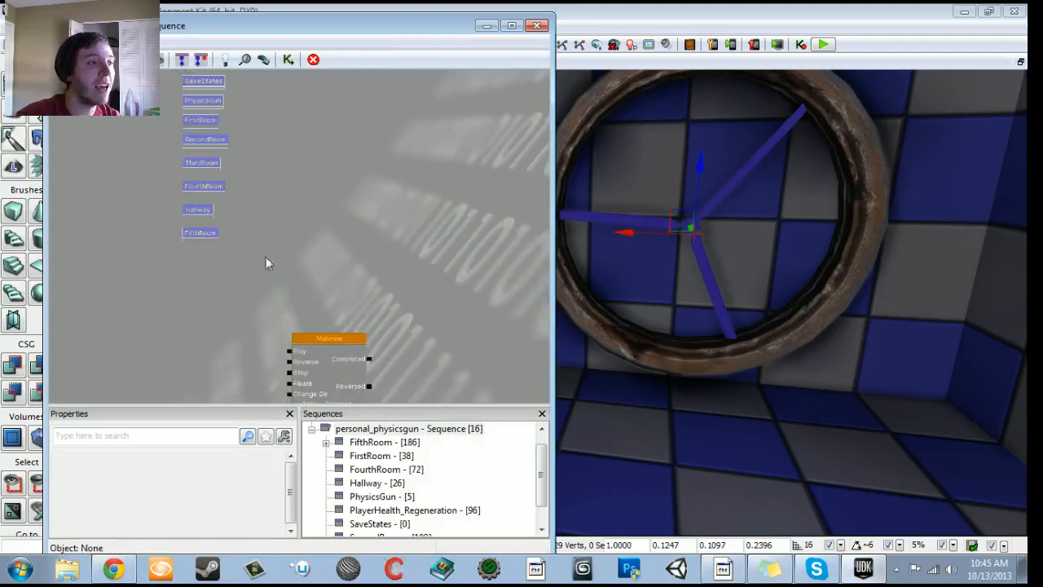
double_click(191, 237)
scroll(218, 264, "down", 2)
left_click_drag(301, 310, 287, 139)
scroll(285, 143, "down", 1)
left_click_drag(232, 252, 327, 179)
left_click(140, 250)
left_click_drag(130, 272, 195, 218)
scroll(195, 217, "up", 10)
scroll(241, 391, "down", 2)
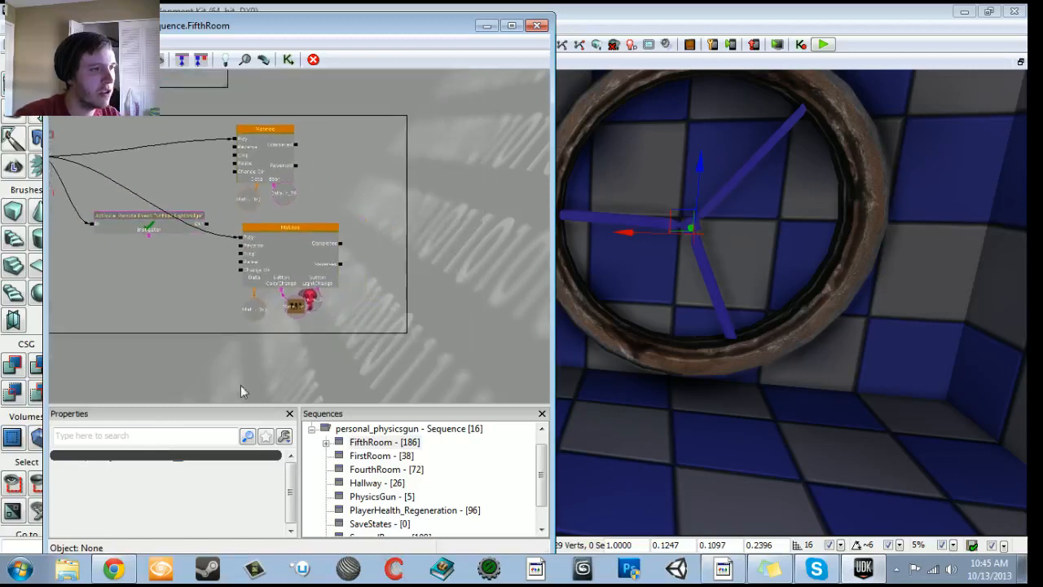
- Enlarge the DoorOpen comment frame and shift the overlapping light variable beneath the button Matinee
left_click_drag(402, 330, 484, 333)
mouse_move(425, 308)
left_mouse_down()
mouse_move(481, 328)
mouse_move(535, 328)
mouse_move(440, 312)
left_mouse_up()
scroll(439, 312, "up", 3)
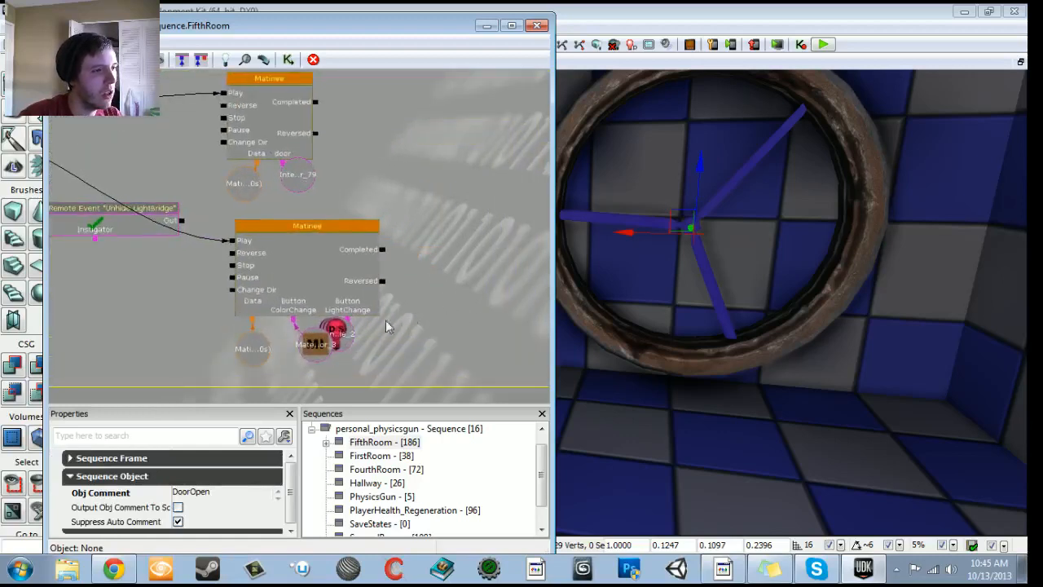
left_click(346, 337)
left_click_drag(346, 337, 368, 351)
- Duplicate the "Unhide LightBridge" Activate Remote Event below the original and set the copy's Event Name to HallwayFanActivation
left_click_drag(90, 347, 262, 333)
left_click(263, 260)
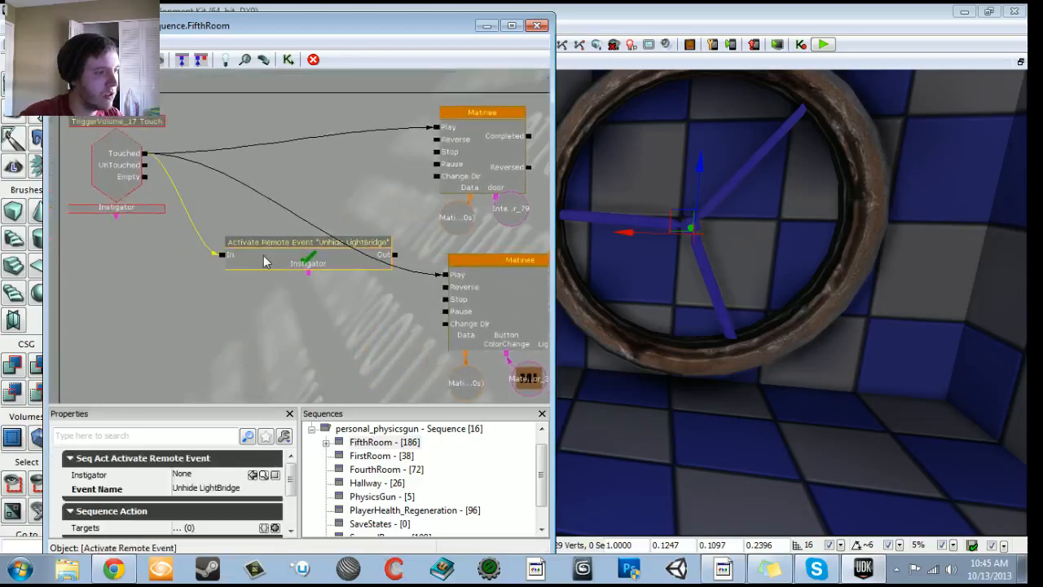
key("ctrl+c")
key("ctrl+v")
left_click_drag(366, 271, 287, 334, "ctrl")
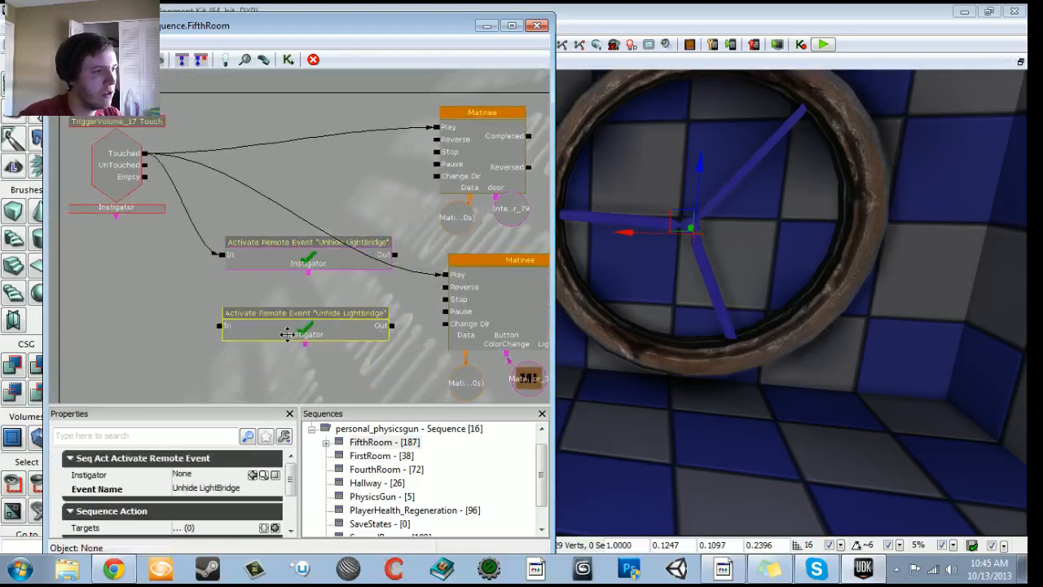
left_click(208, 489)
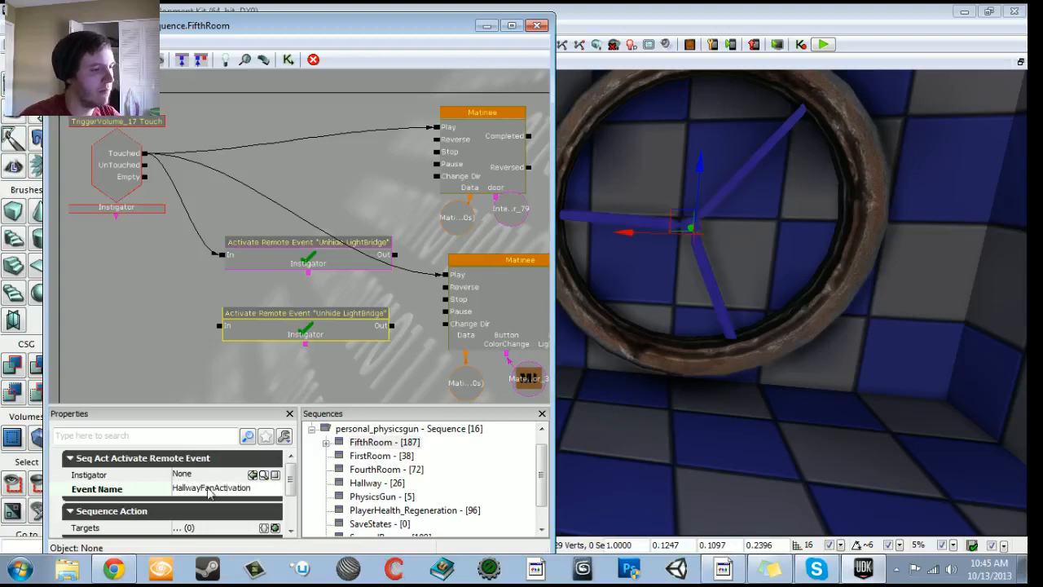
type("HallwayFanActivation")
key("Return")
- Connect the Touched output of TriggerVolume_17 to the In input of the HallwayFanActivation remote event action
left_click_drag(144, 154, 218, 326)
left_click(262, 327)
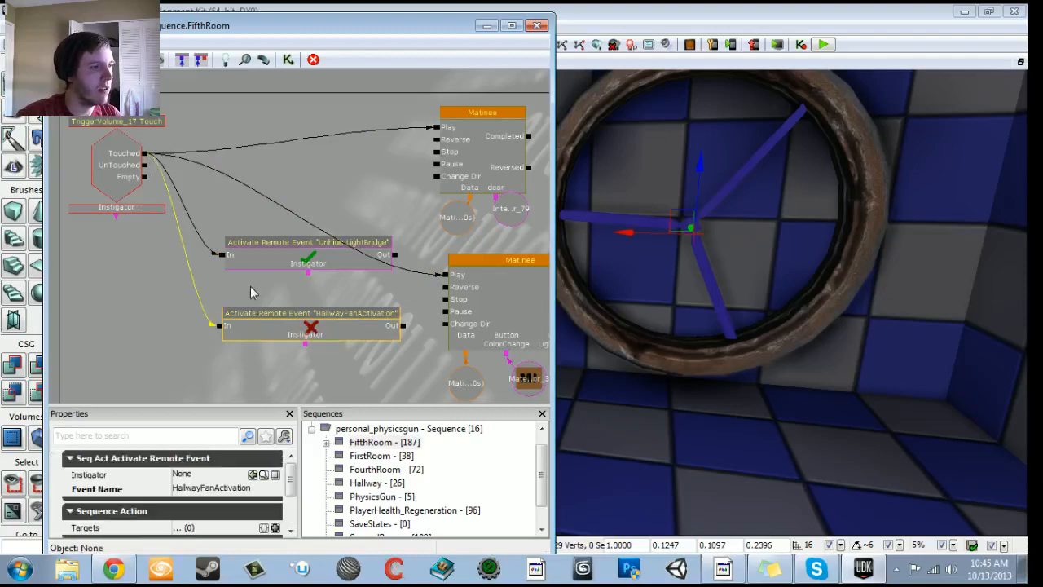
left_click(218, 494)
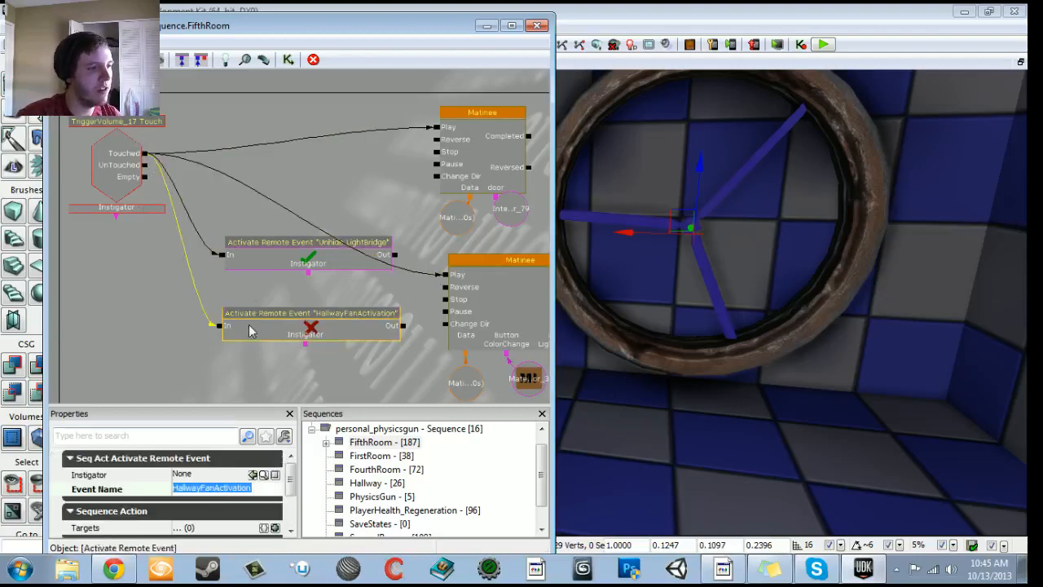
left_click(250, 337)
- Return to the main sequence and add a Remote Event beside the fan Matinee with the Event Name HallwayFanActivation
left_click(62, 59)
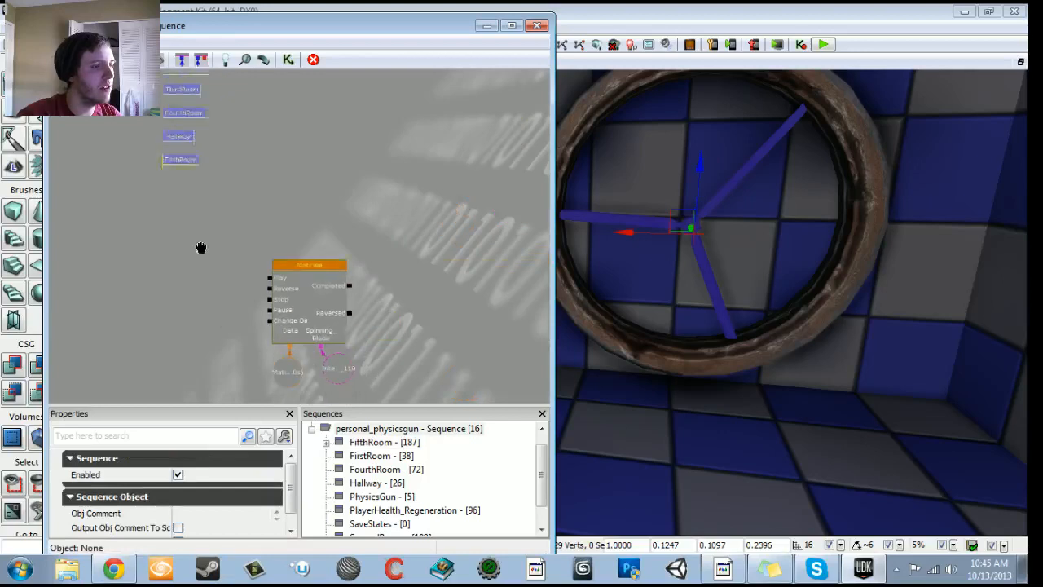
right_click(200, 242)
mouse_move(268, 321)
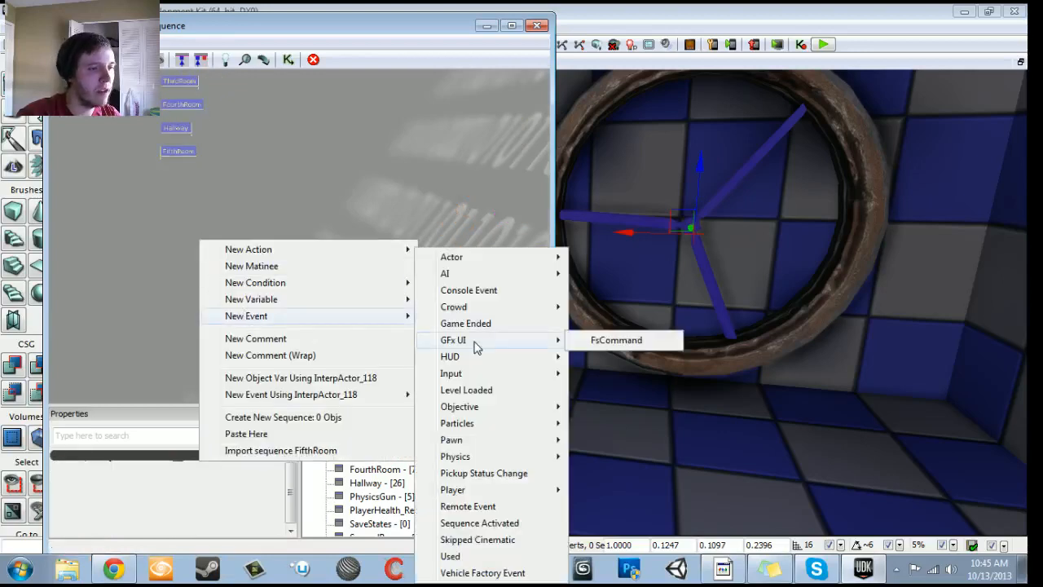
left_click(467, 507)
left_click_drag(209, 300, 147, 299)
left_click(193, 457)
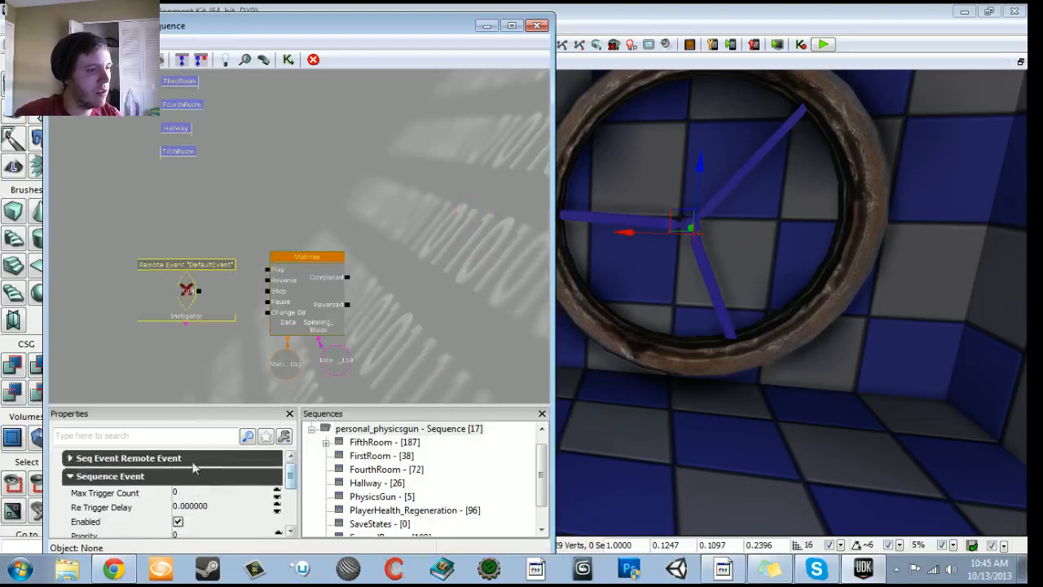
left_click(193, 460)
left_click(203, 474)
type("HallwayFanActivation")
key("Return")
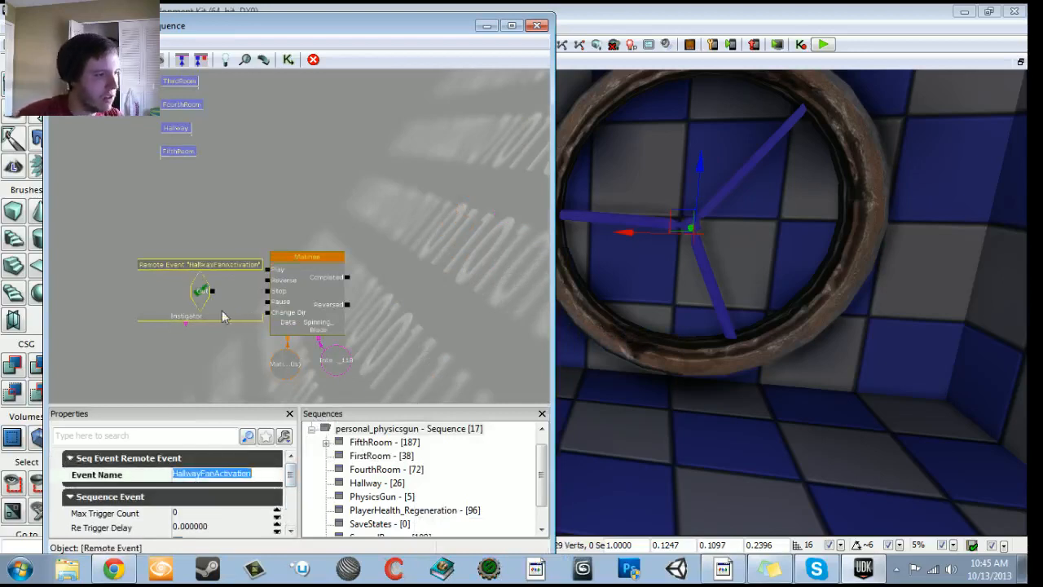
- Connect the HallwayFanActivation remote event's output to the fan Matinee's Play input and close Kismet
left_click_drag(193, 291, 250, 273)
left_click(240, 277)
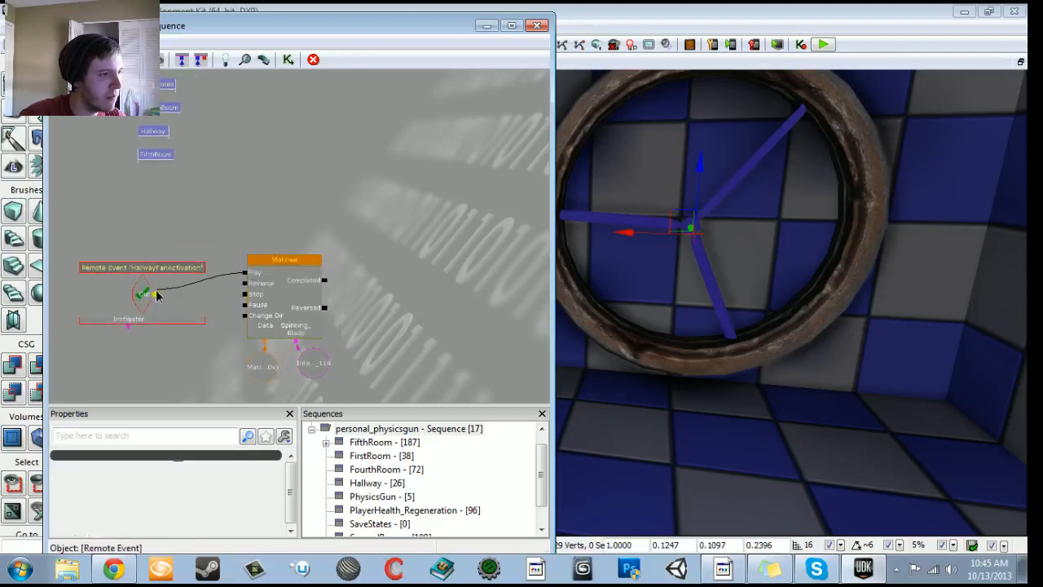
left_click_drag(156, 295, 156, 294)
left_click(259, 313)
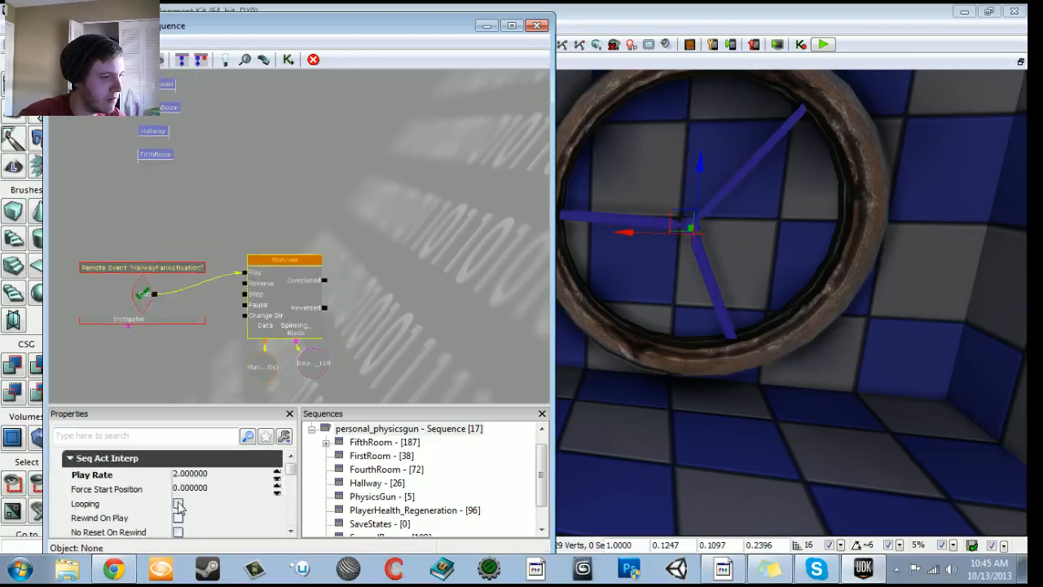
left_click(536, 27)
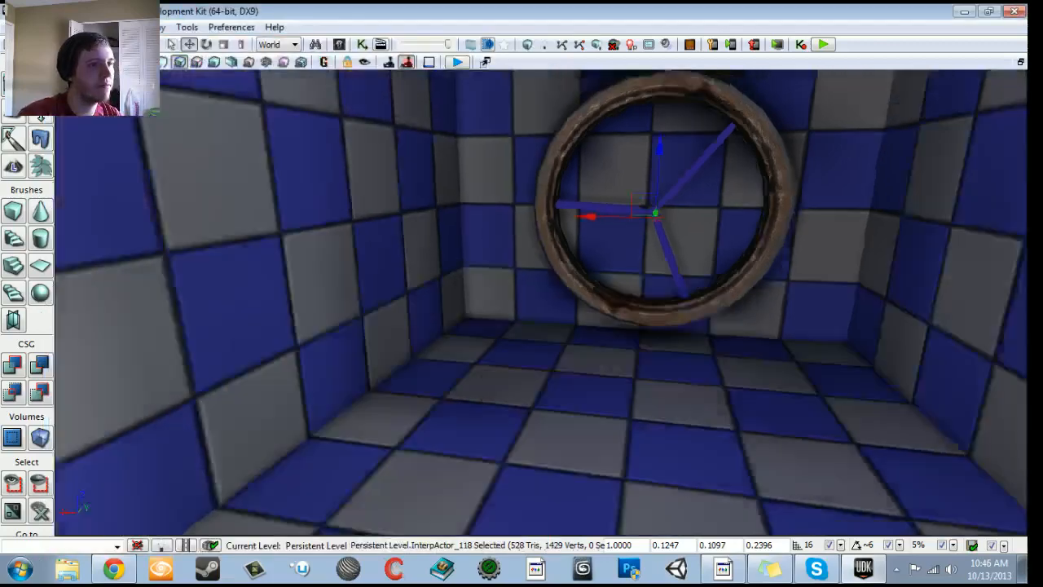
- Play-test the level from the checkered hallway floor, walk up to the wall fan, and end the preview
right_click_drag(399, 336, 406, 358)
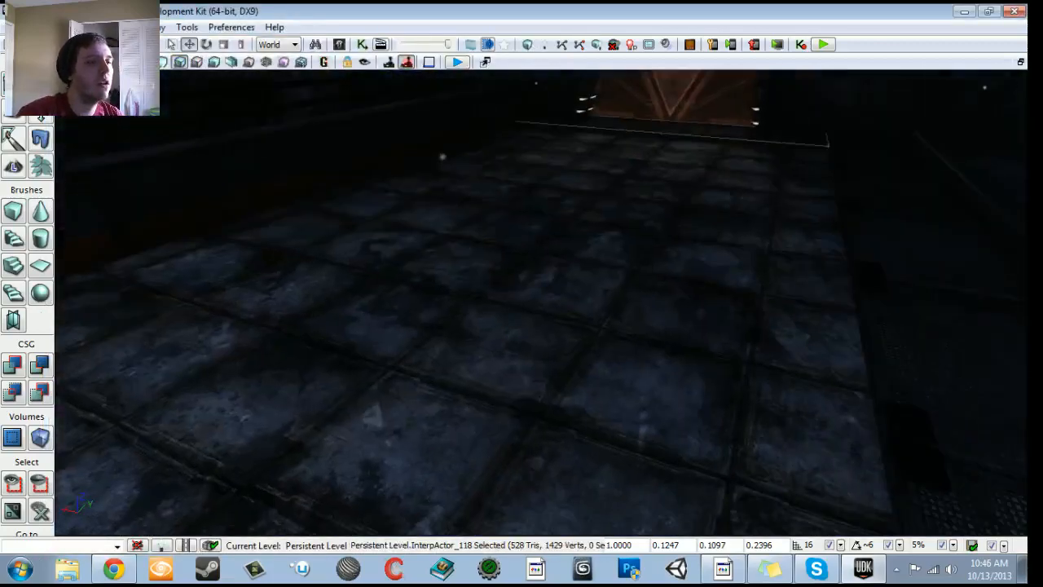
right_click(490, 361)
left_click_drag(439, 360, 452, 326)
left_click_drag(535, 334, 535, 373)
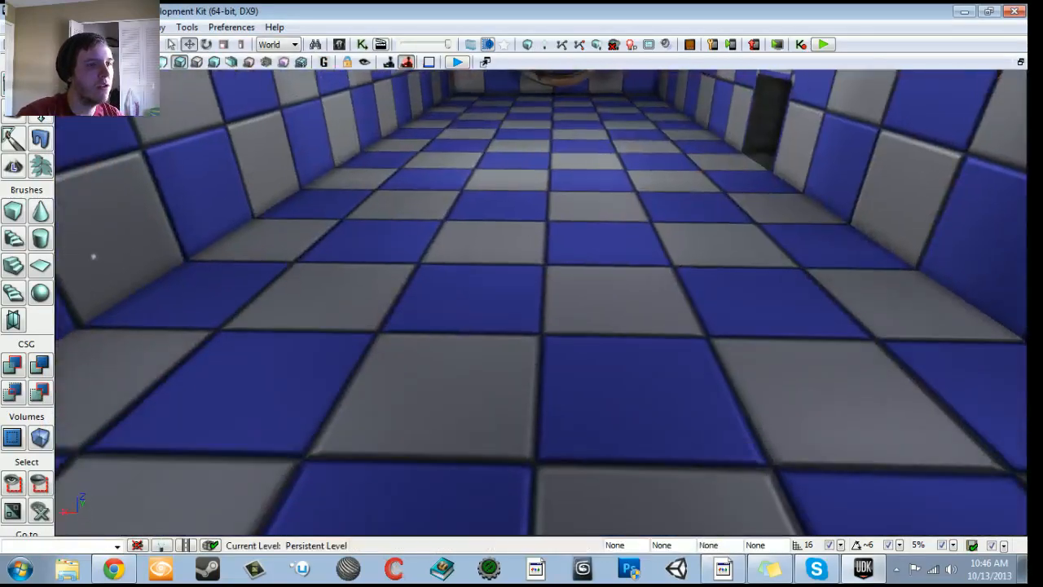
right_click(535, 372)
left_click(607, 544)
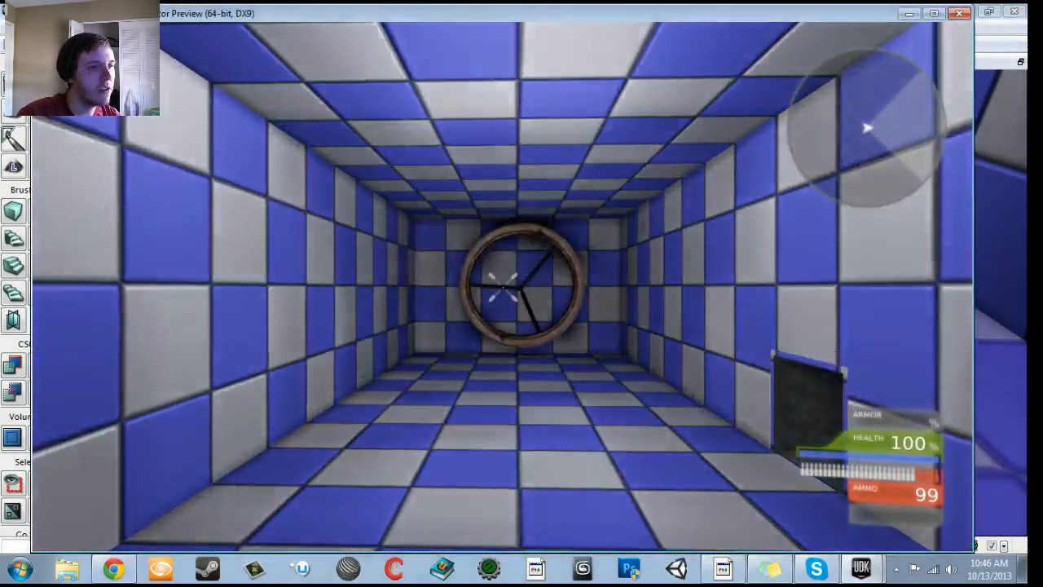
key("w")
key("s")
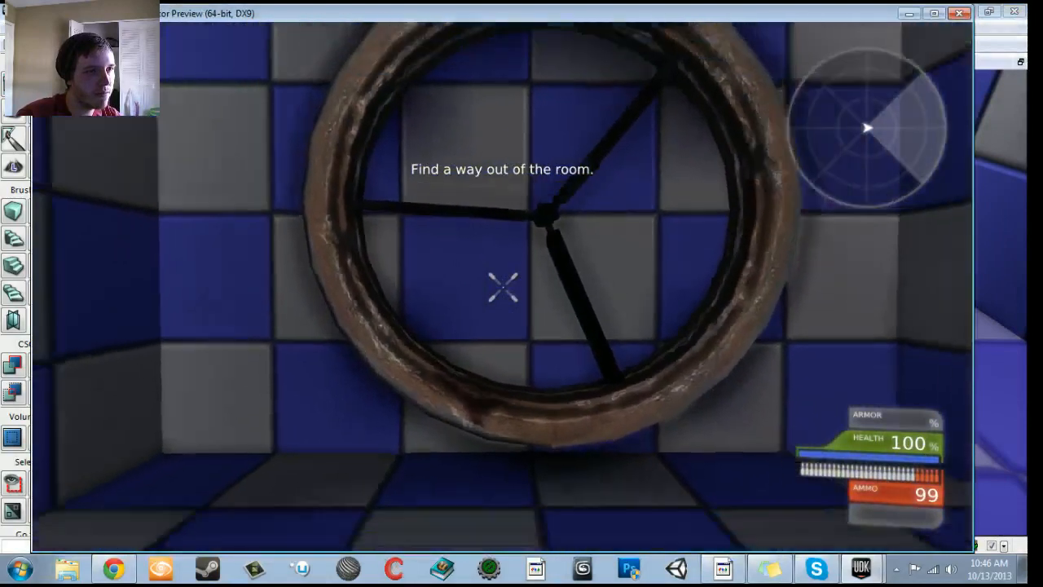
key("Escape")
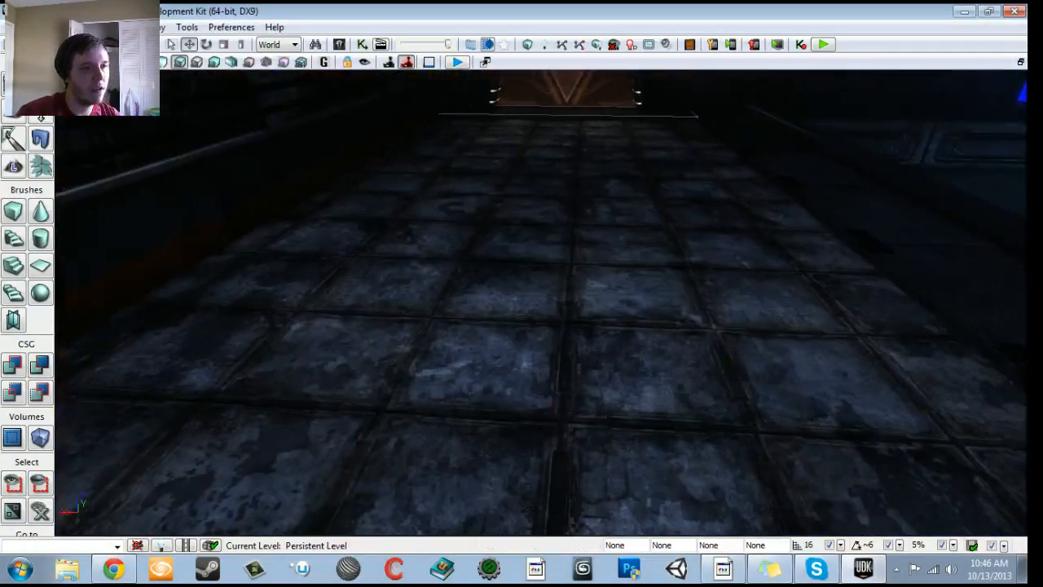
- Play-test the level from the dark stone floor, go into the hallway to check the fan, and end the preview
right_click(593, 384)
left_click(631, 542)
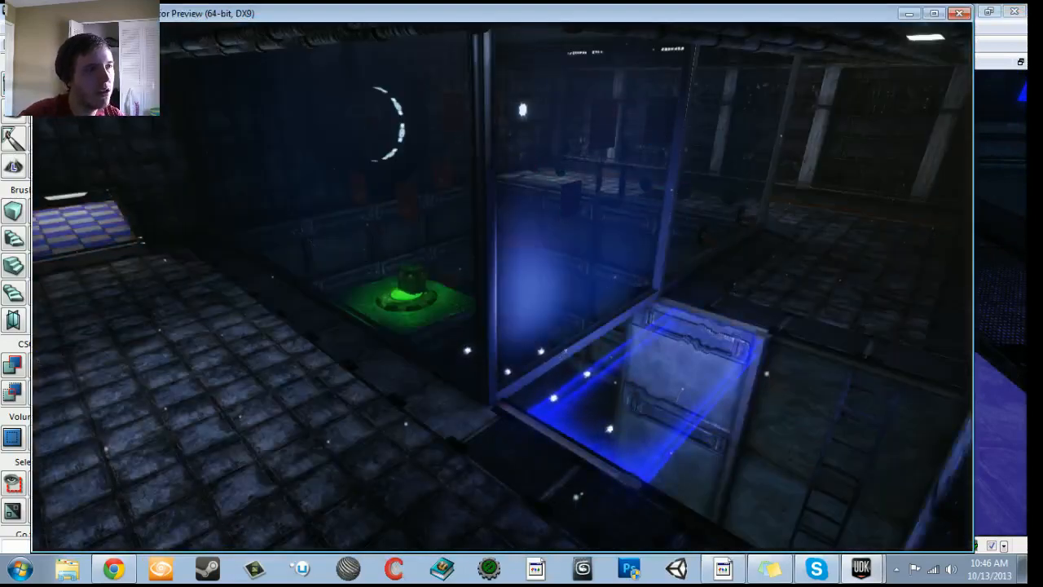
key("w")
key("w")
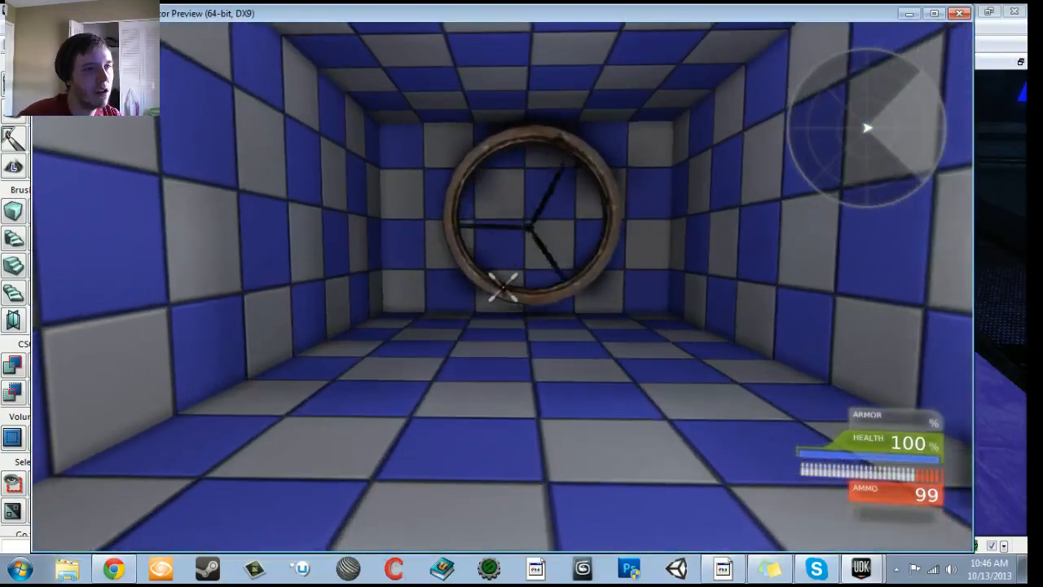
key("w")
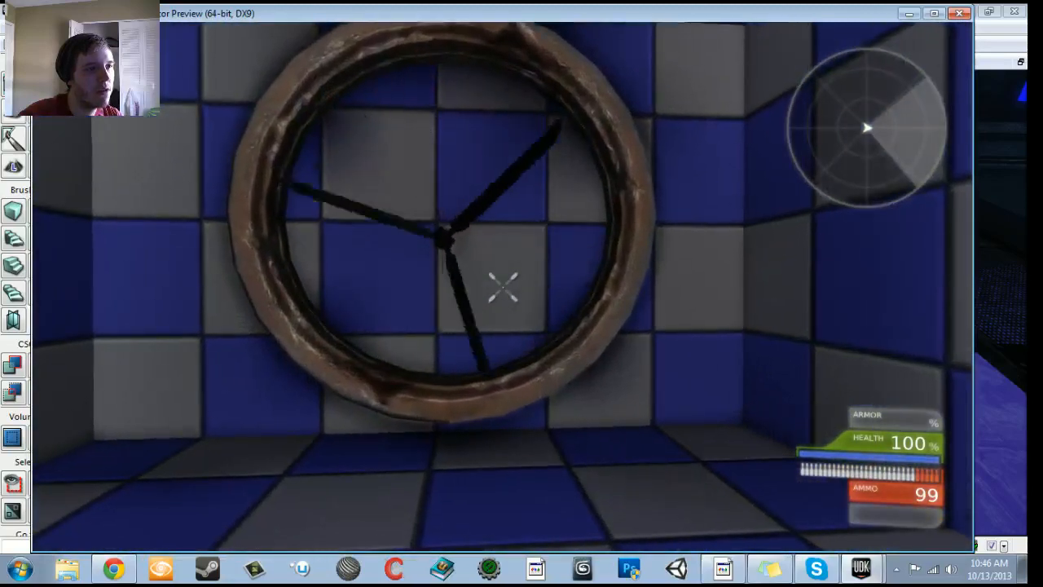
key("Escape")
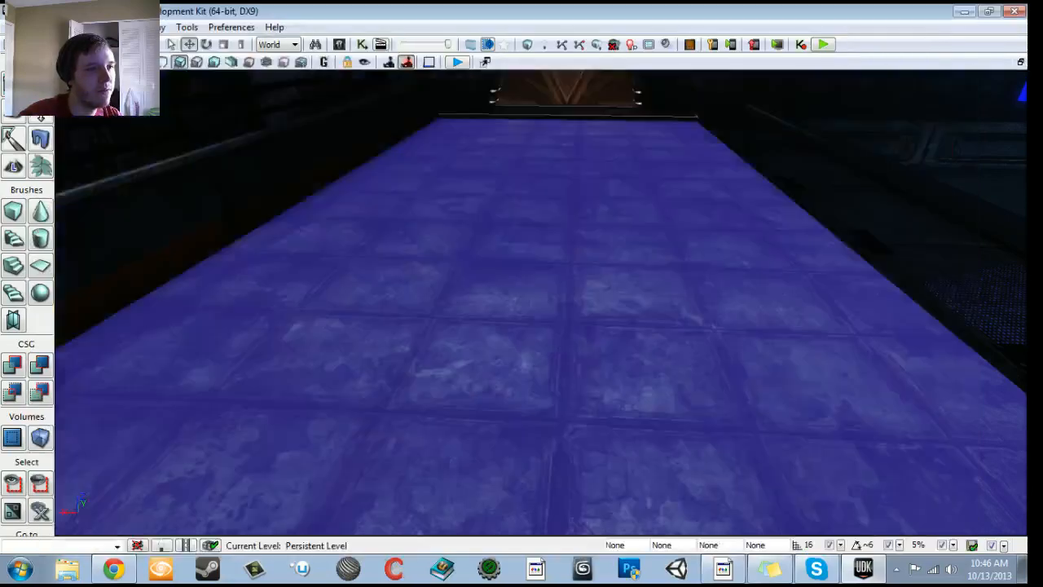
- Select the fan blades in the hallway and save their pivot to PrePivot
right_click_drag(541, 326, 540, 236)
left_click_drag(541, 326, 488, 122)
left_click(595, 373)
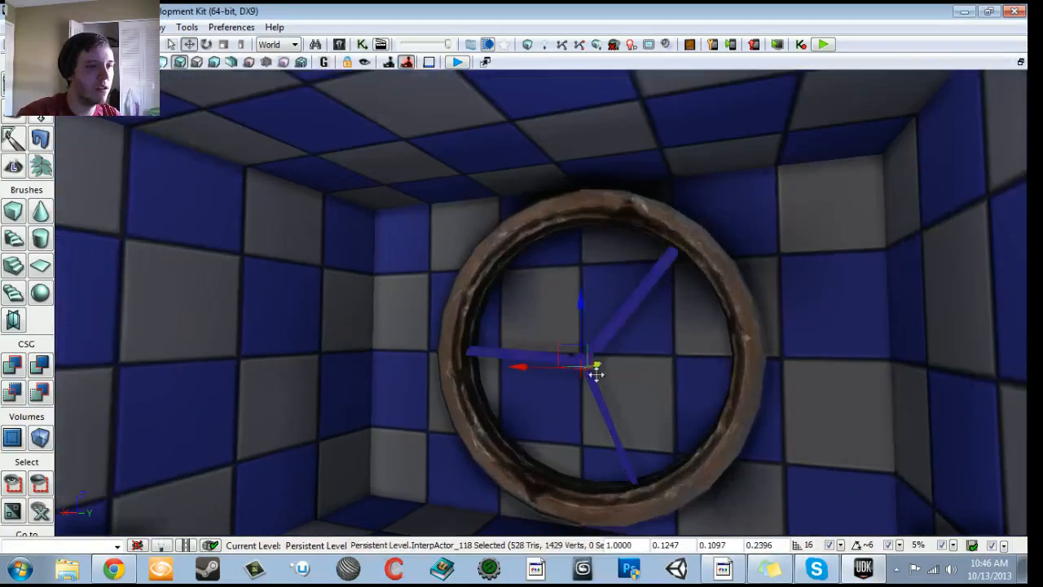
right_click_drag(595, 372, 489, 431)
left_click_drag(596, 373, 825, 273)
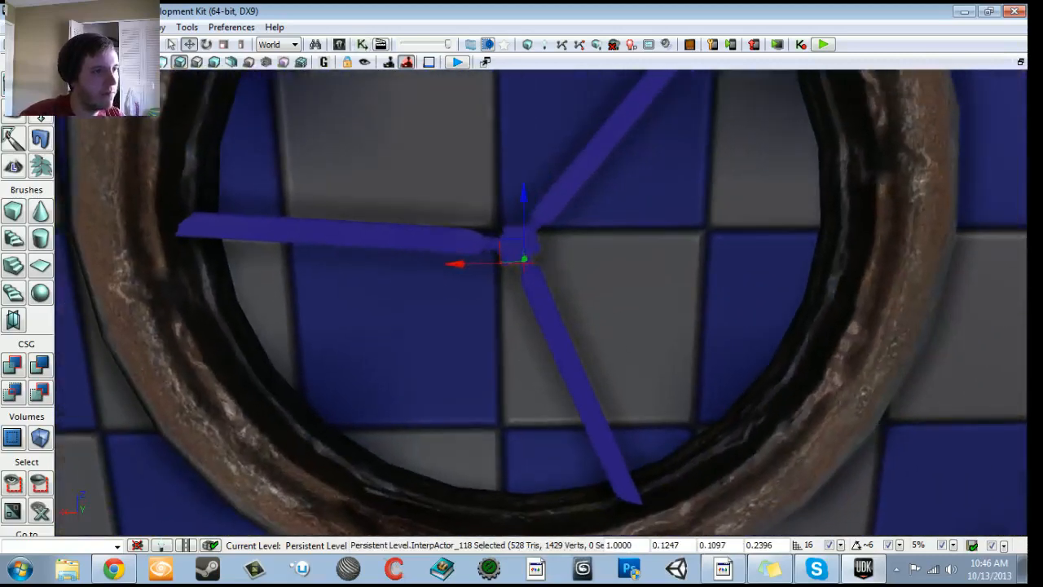
right_click(520, 250)
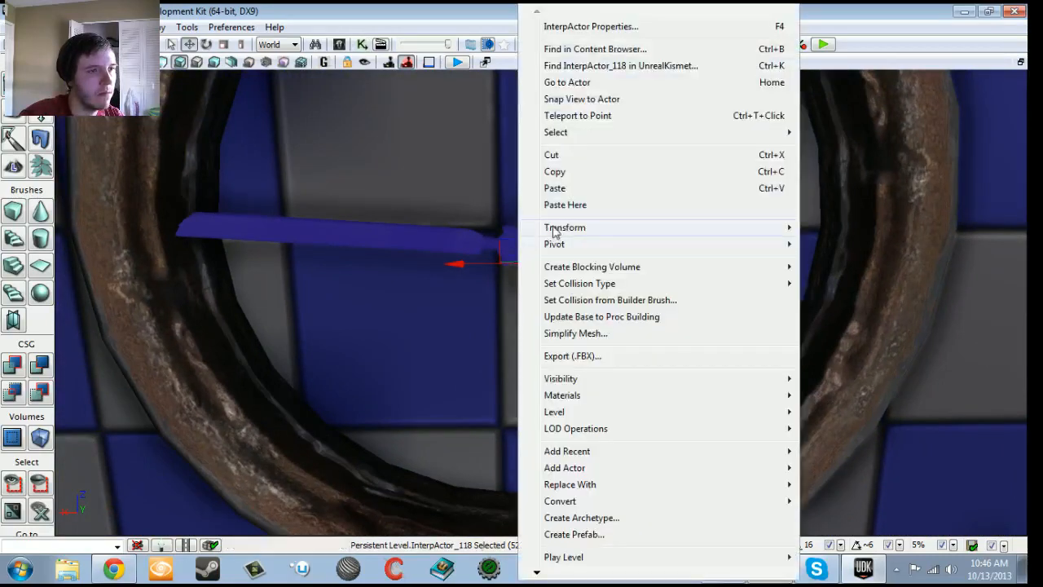
mouse_move(554, 245)
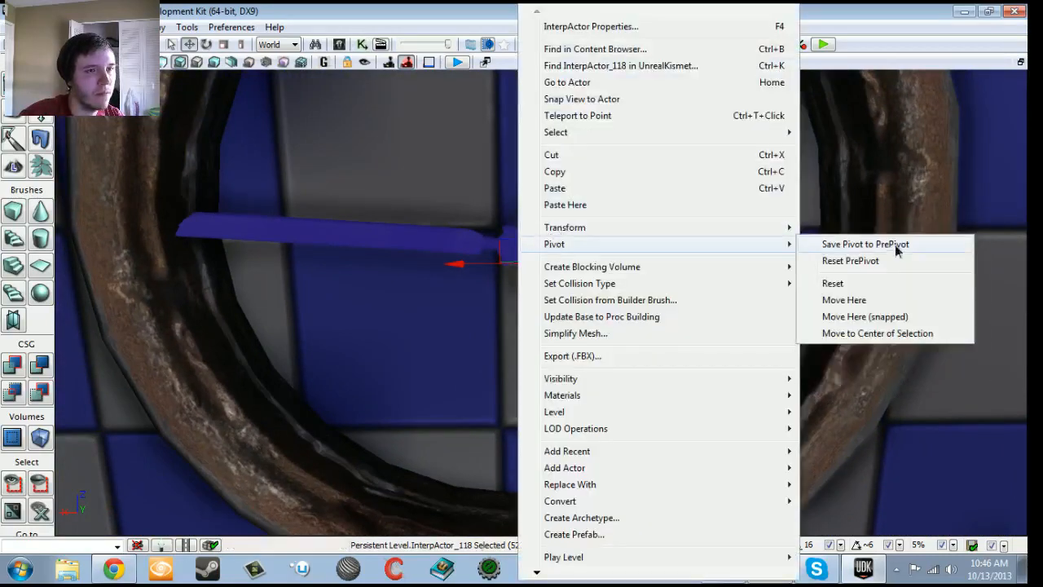
left_click(897, 246)
- Move the fan blades' pivot to the center of the selection and reset the blades' PrePivot
right_click(520, 254)
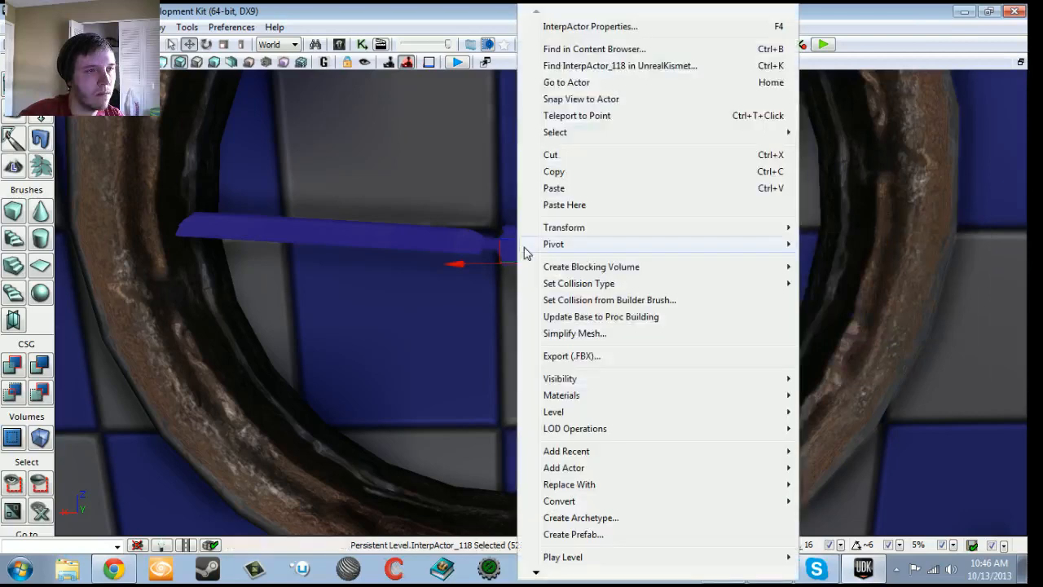
mouse_move(537, 249)
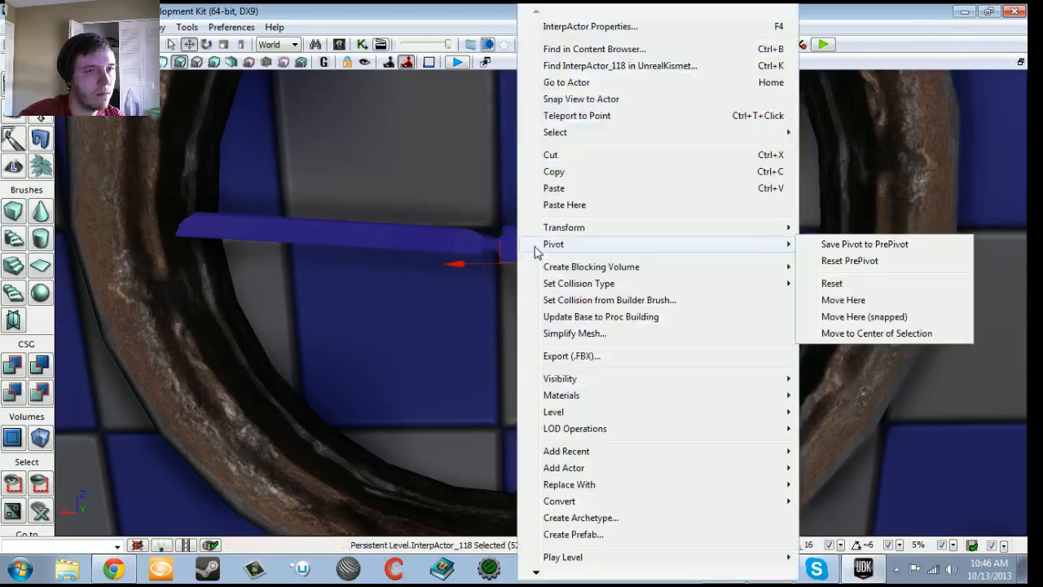
left_click(850, 335)
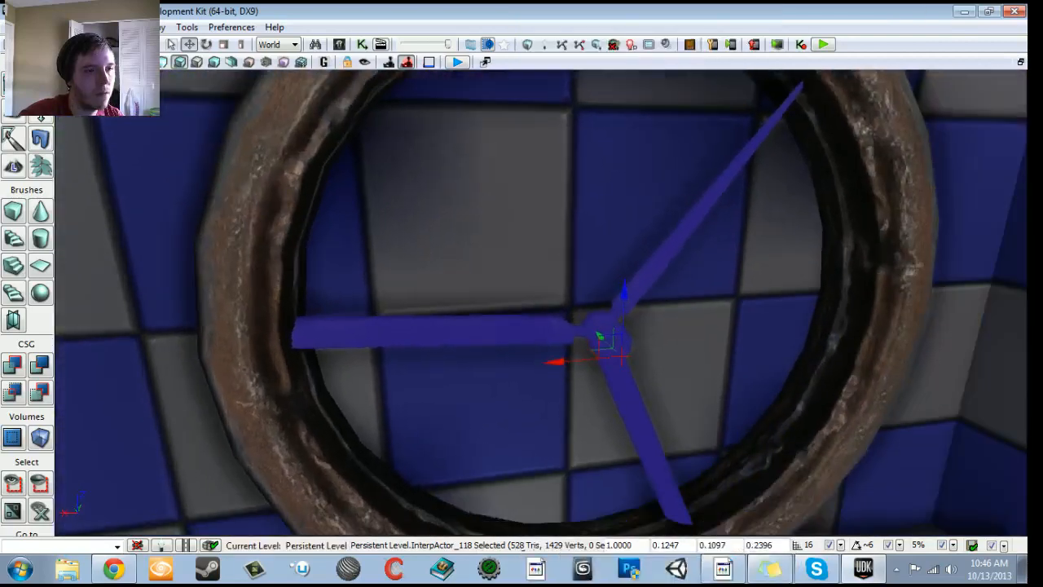
right_click(603, 329)
mouse_move(656, 244)
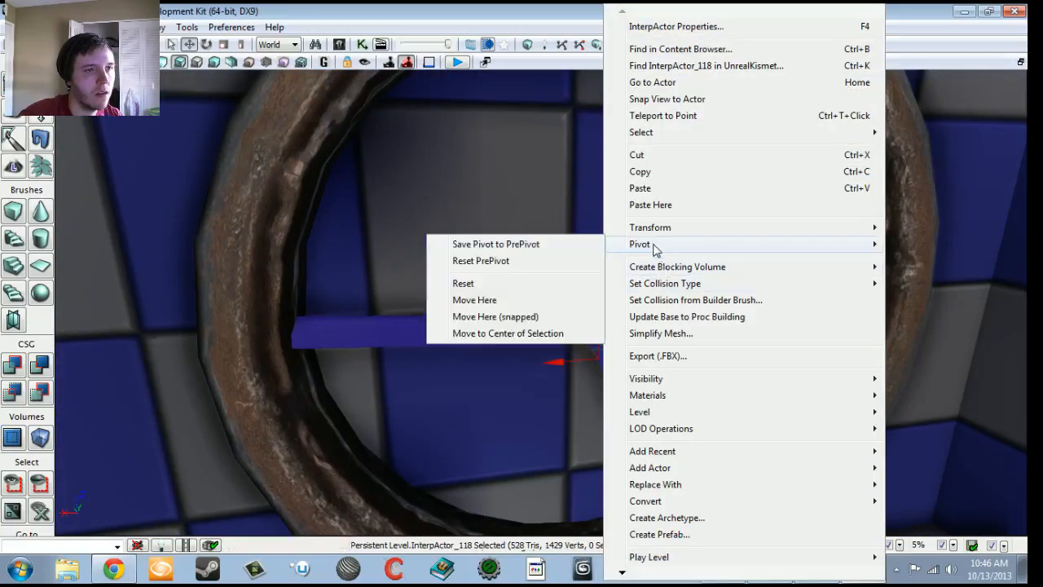
left_click(481, 261)
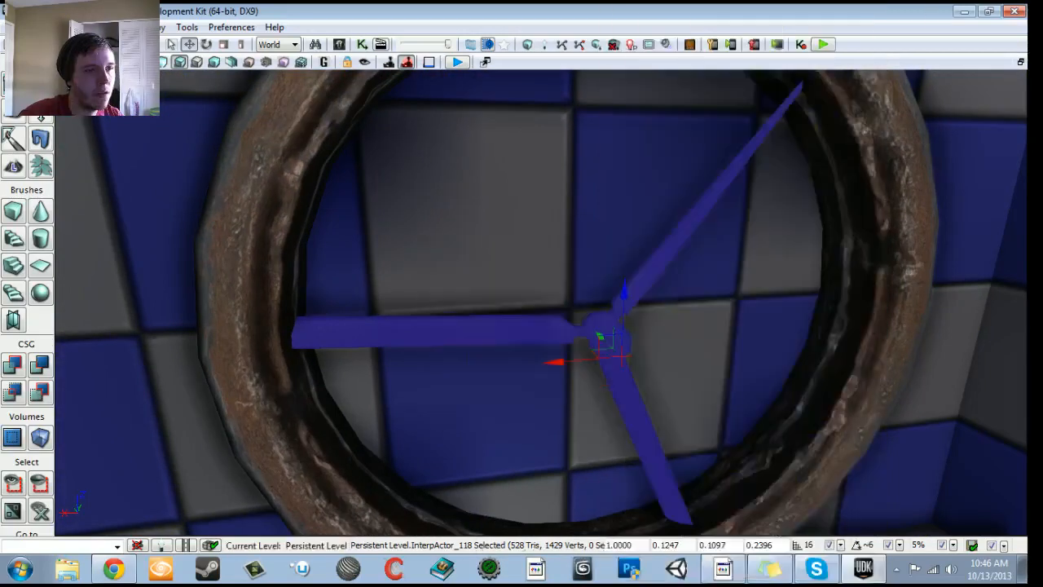
- Save the fan blades' current pivot to PrePivot
right_click(624, 345)
right_click(433, 331)
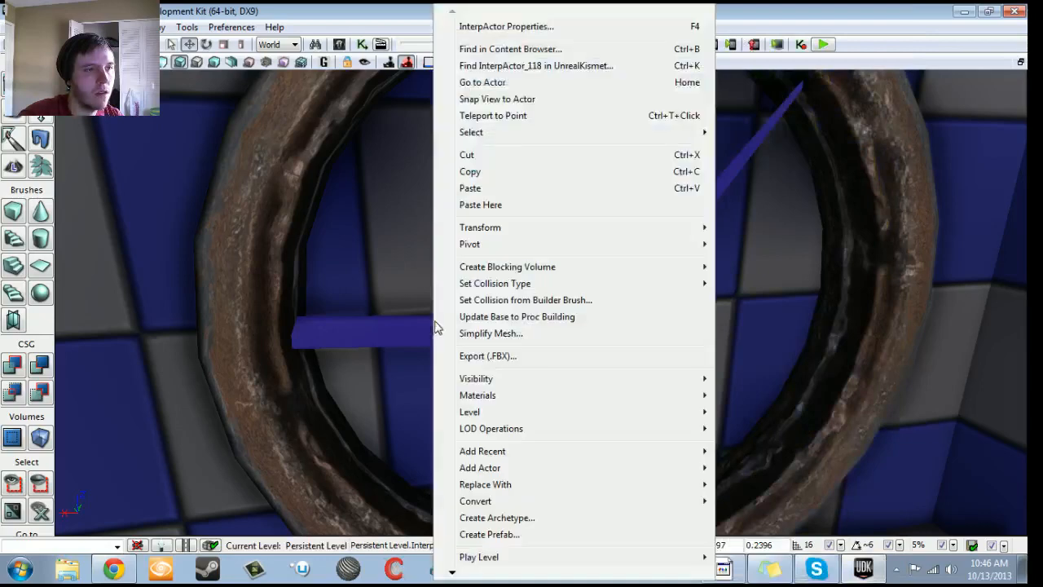
mouse_move(482, 229)
mouse_move(515, 249)
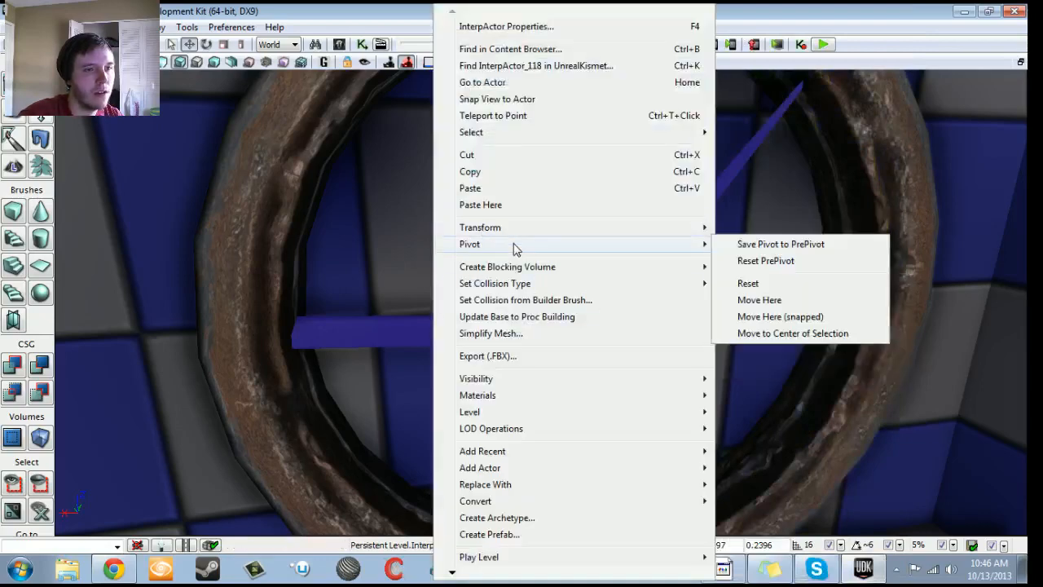
left_click(760, 248)
right_click_drag(760, 249, 772, 342)
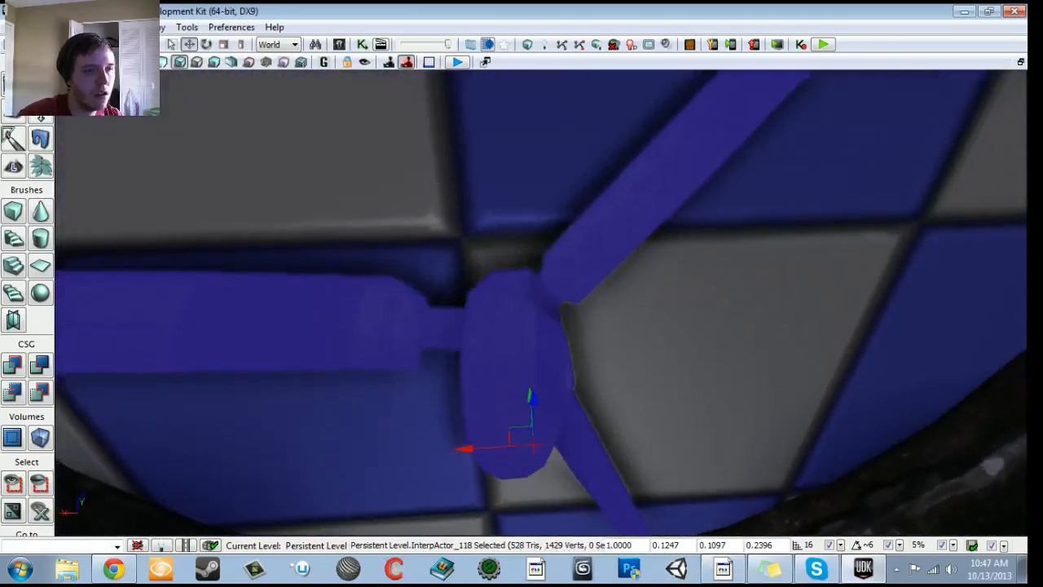
- Move the blades' pivot onto the hub's front face with snapping, and reposition it at the hub's side
right_click(514, 336)
mouse_move(582, 252)
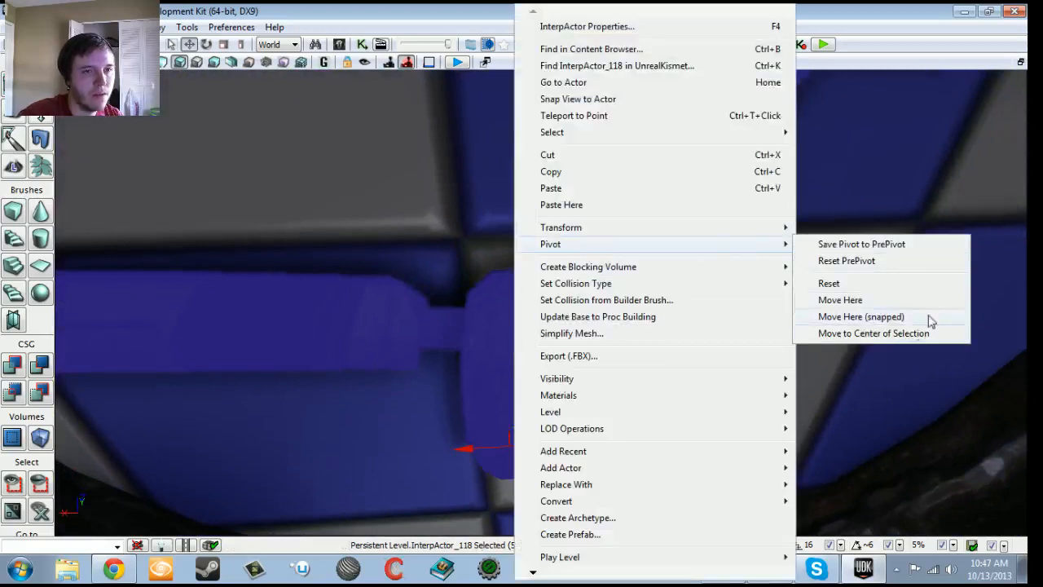
left_click(887, 322)
right_click_drag(888, 321, 725, 378)
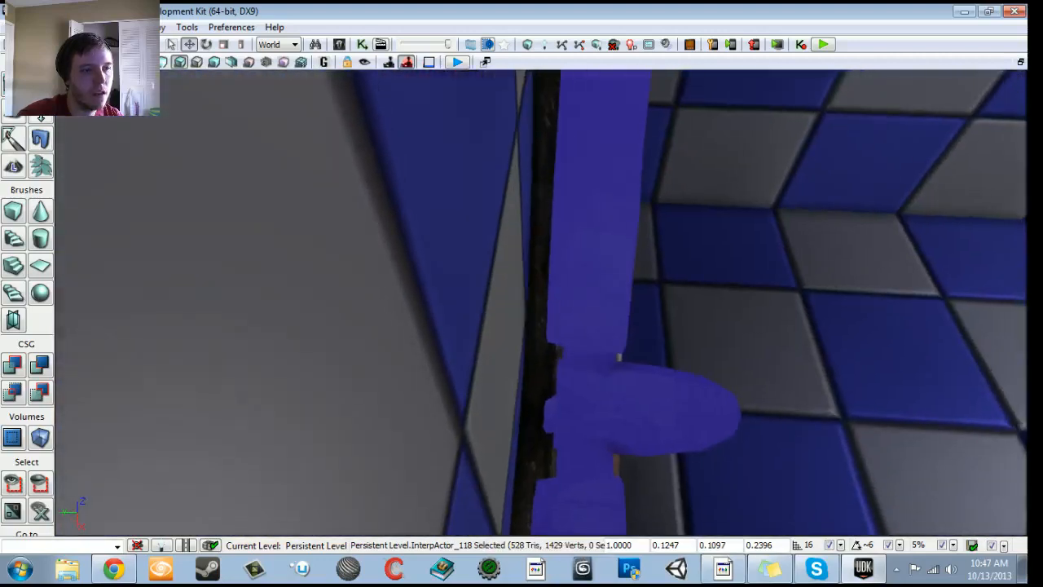
right_click(566, 396)
mouse_move(812, 260)
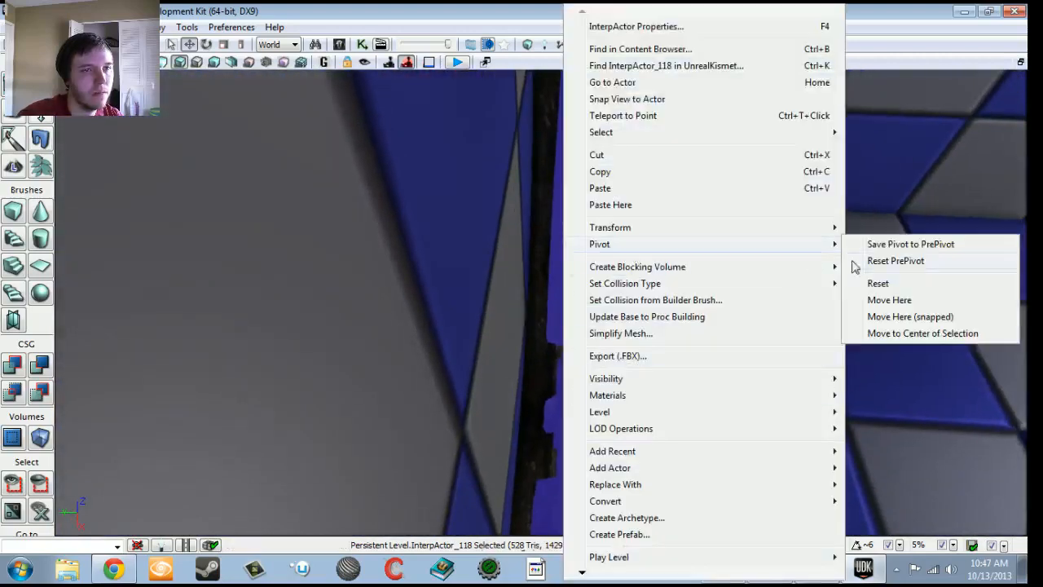
left_click(901, 307)
right_click_drag(902, 307, 878, 344)
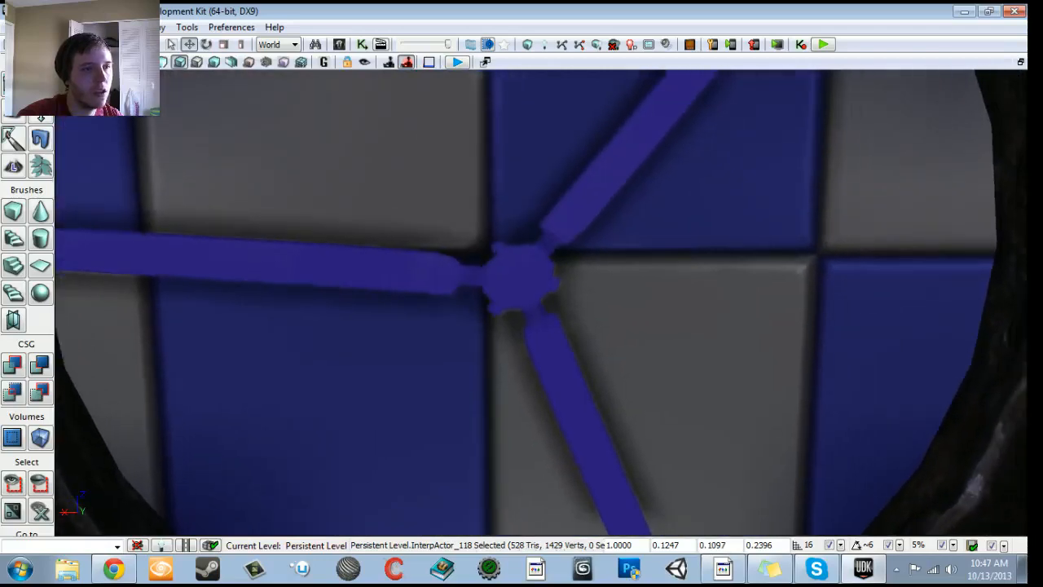
- Try the snapped pivot move at the middle of the hub's front, and place the pivot there without snapping
right_click(520, 285)
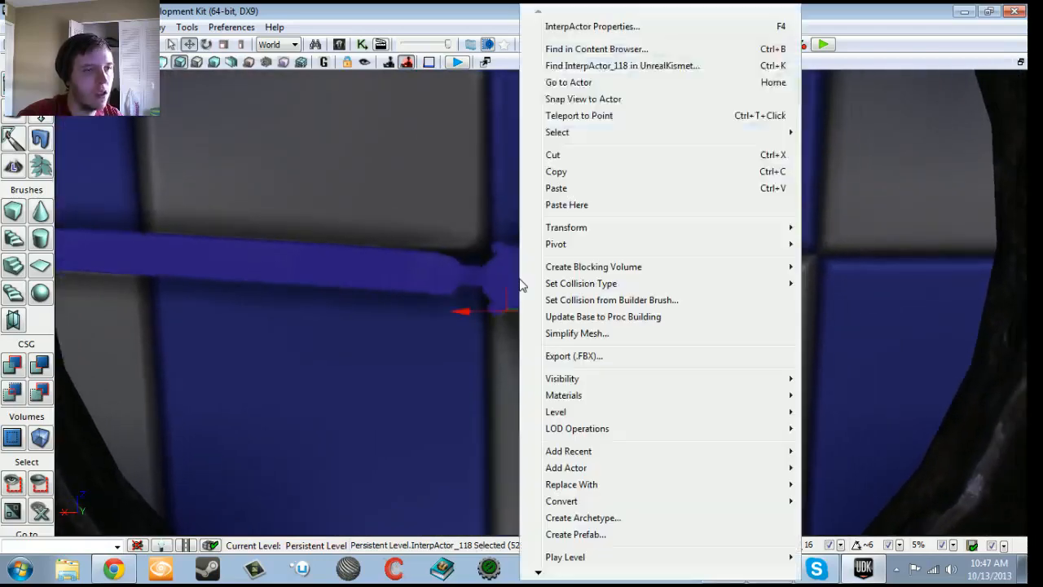
mouse_move(582, 247)
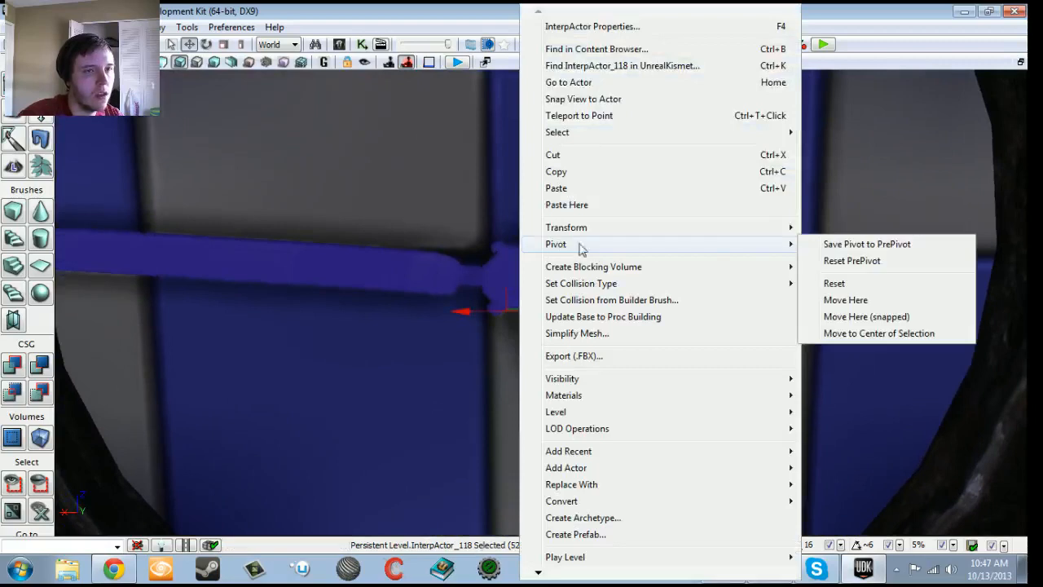
left_click(855, 317)
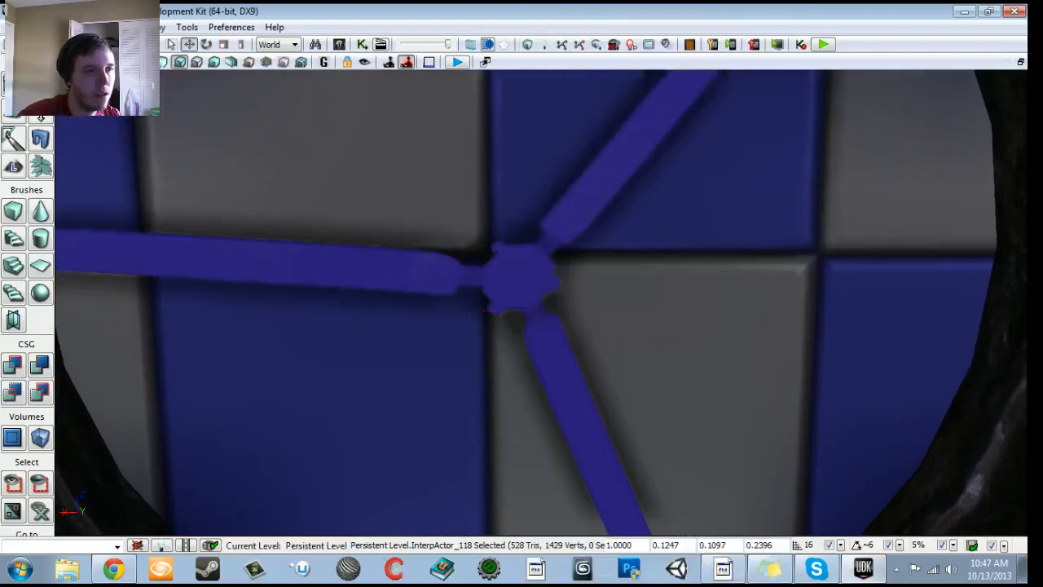
right_click(518, 285)
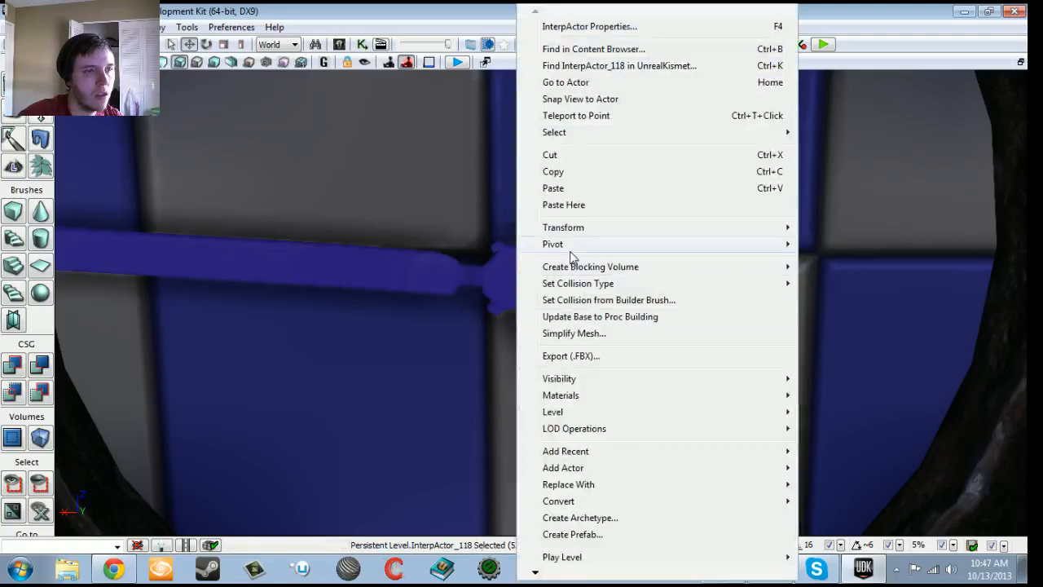
mouse_move(605, 251)
left_click(845, 300)
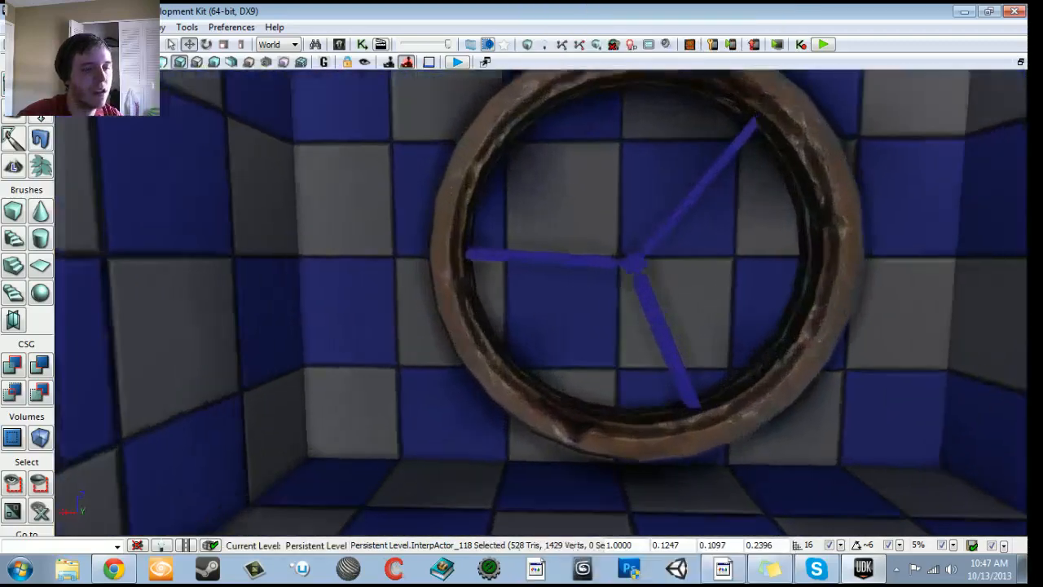
right_click_drag(541, 303, 684, 350)
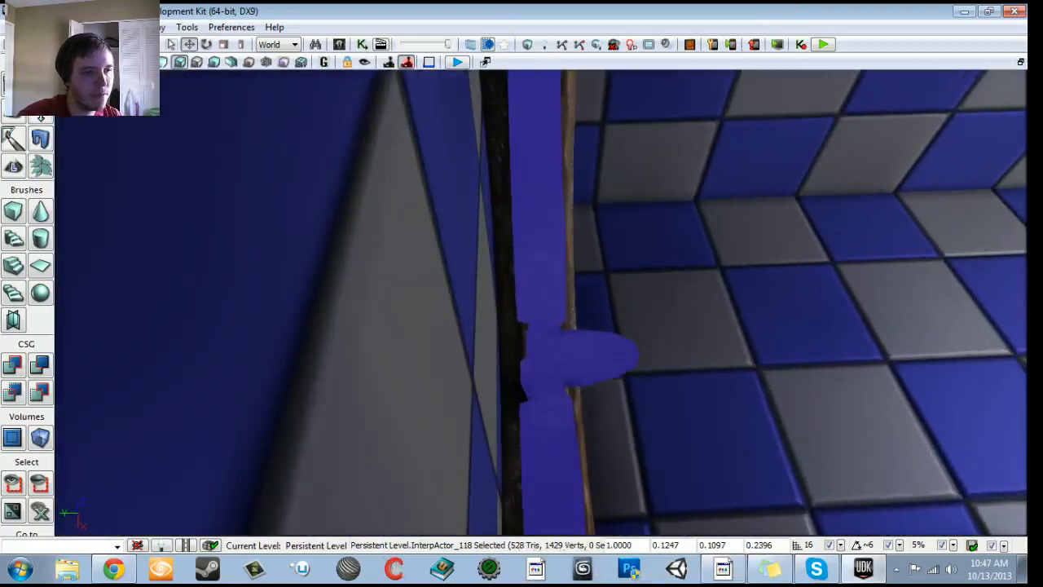
- Save the repositioned blade pivot to PrePivot and save the level
right_click(542, 353)
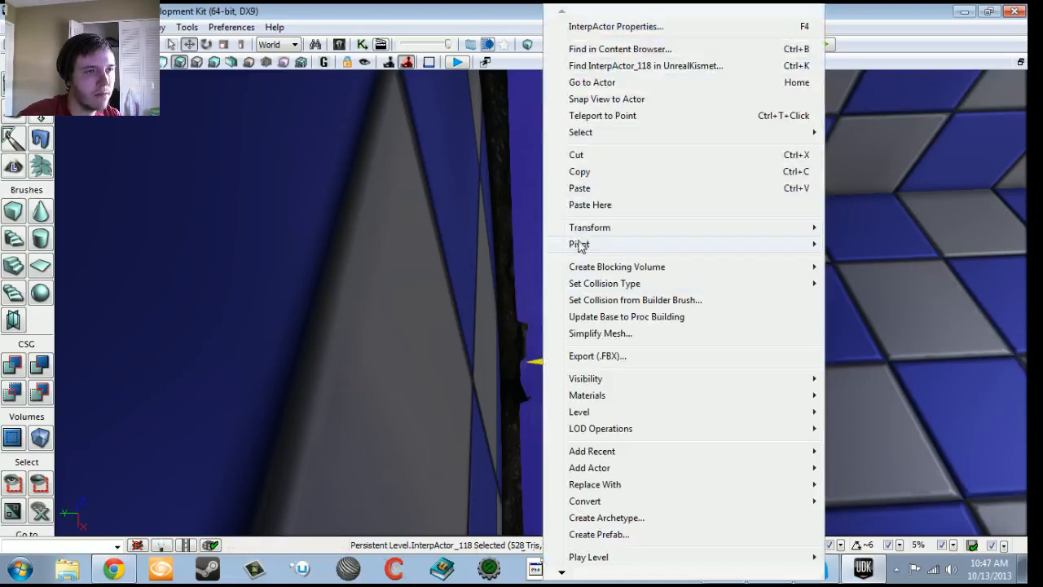
mouse_move(580, 247)
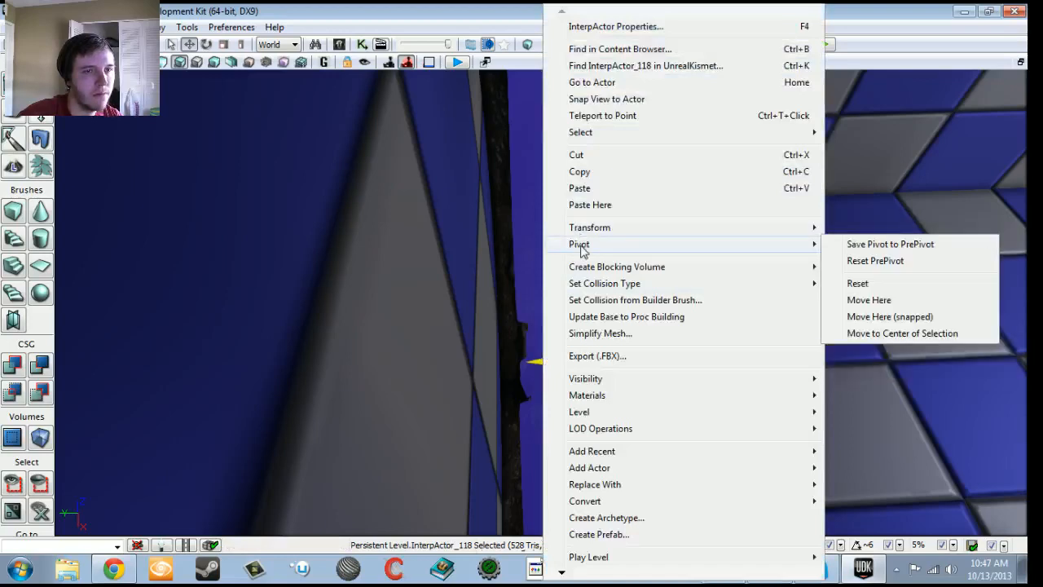
left_click(852, 246)
right_click_drag(851, 247, 770, 228)
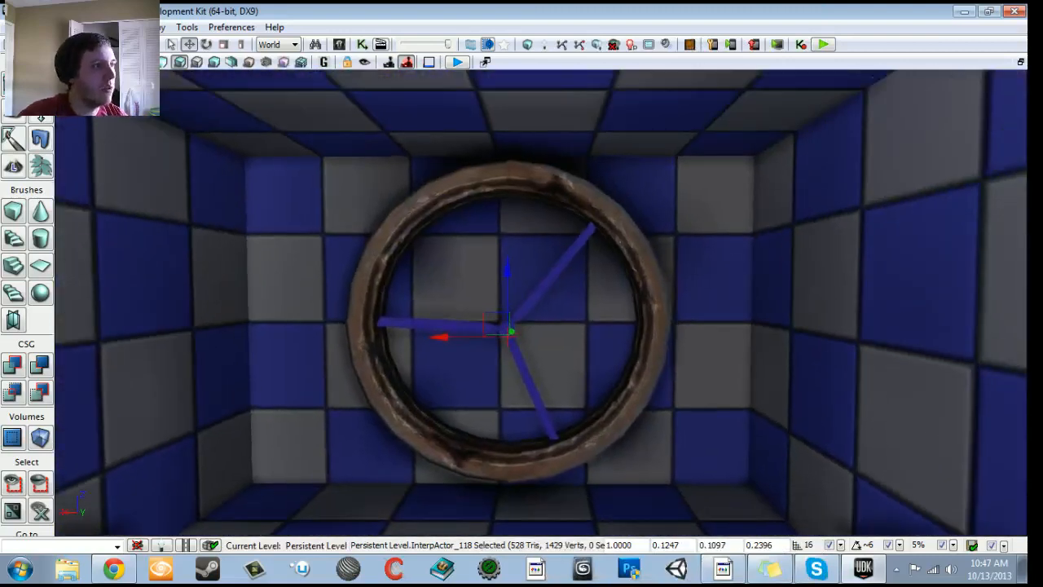
key("ctrl+s")
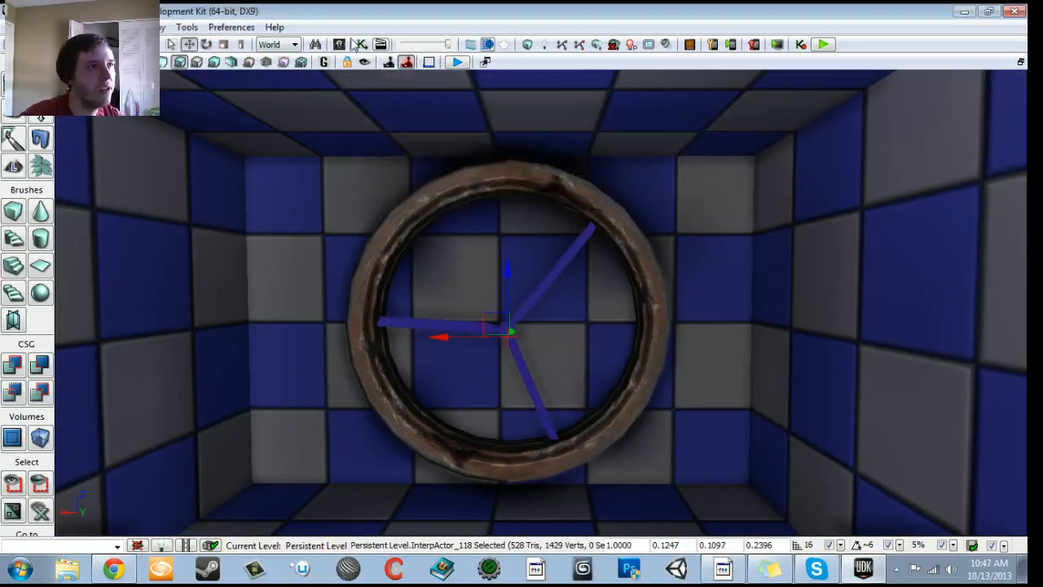
- Locate the blades' static mesh SM_V22Helicopter_v22Blade in the Content Browser, inspect it in the mesh editor, and close the editor
left_click(340, 44)
right_click_drag(578, 289, 536, 289)
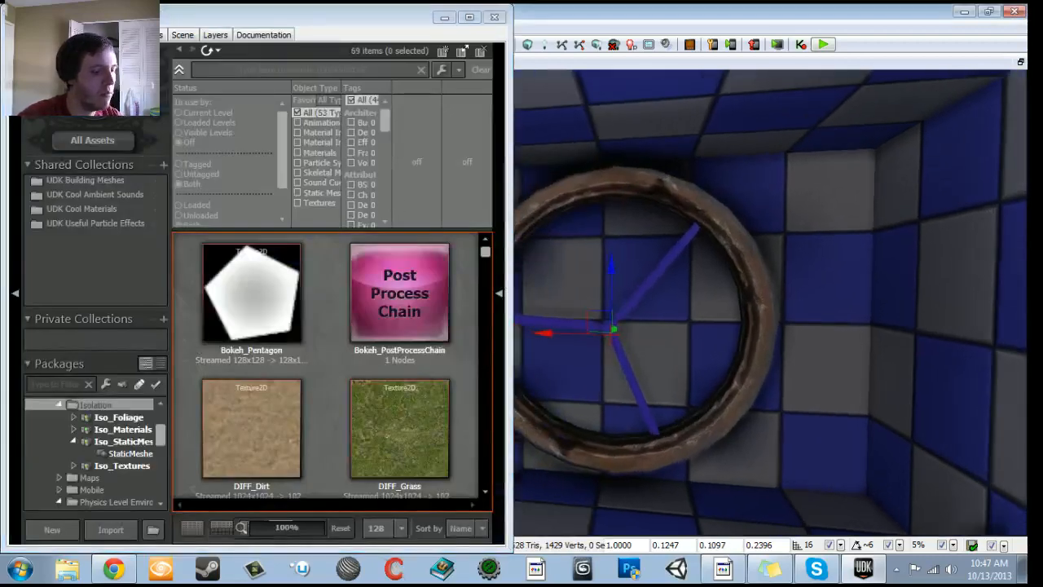
key("ctrl+b")
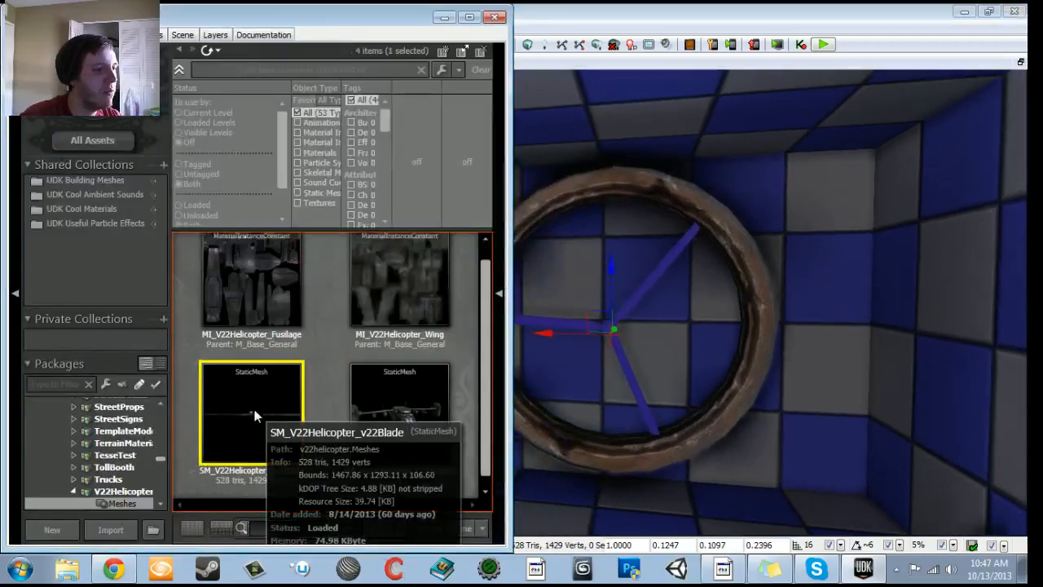
double_click(255, 409)
left_click_drag(279, 302, 227, 278)
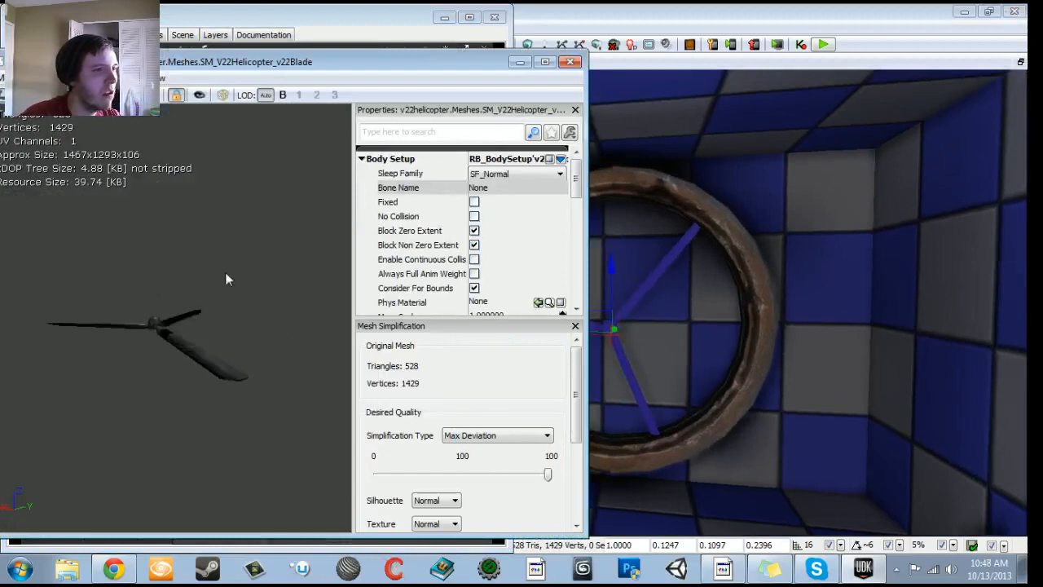
left_click(570, 66)
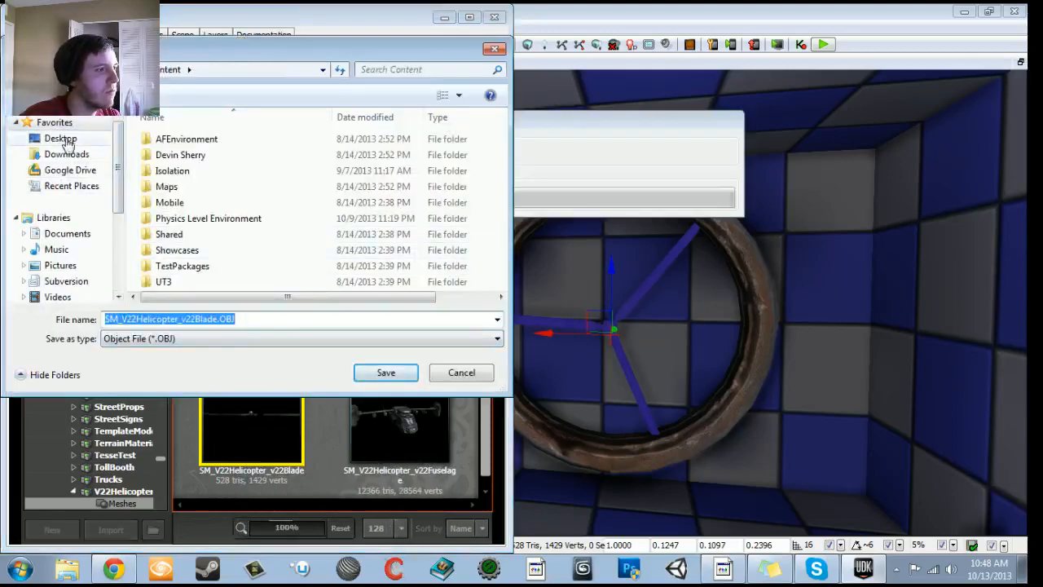
- Export SM_V22Helicopter_v22Blade to the Desktop as an FBX file
left_click(65, 140)
left_click(181, 340)
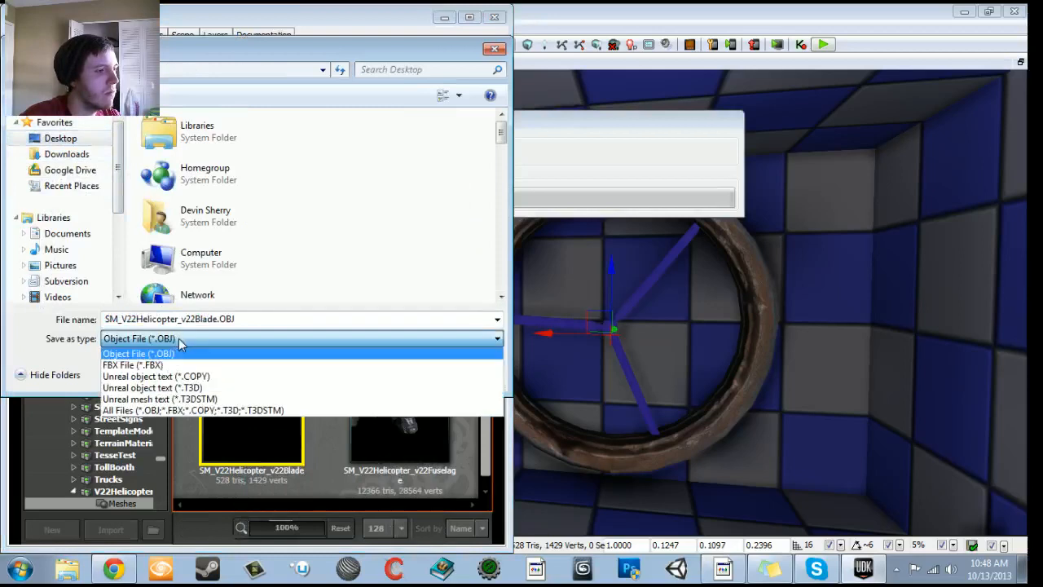
left_click(334, 366)
left_click(387, 371)
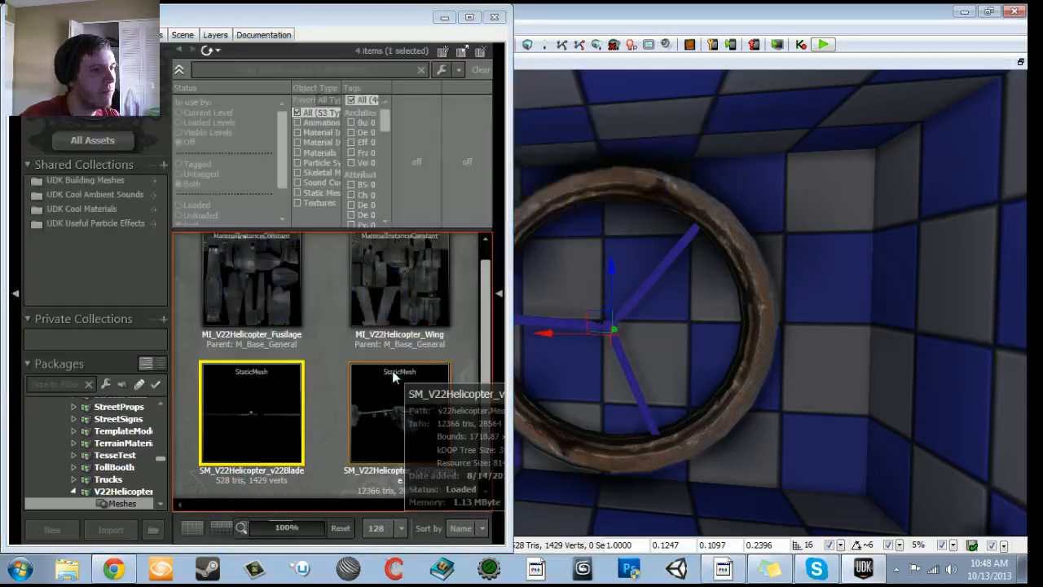
- Switch to the desktop, move the exported blade FBX file into clear space, and start 3ds Max 2013
left_click(961, 12)
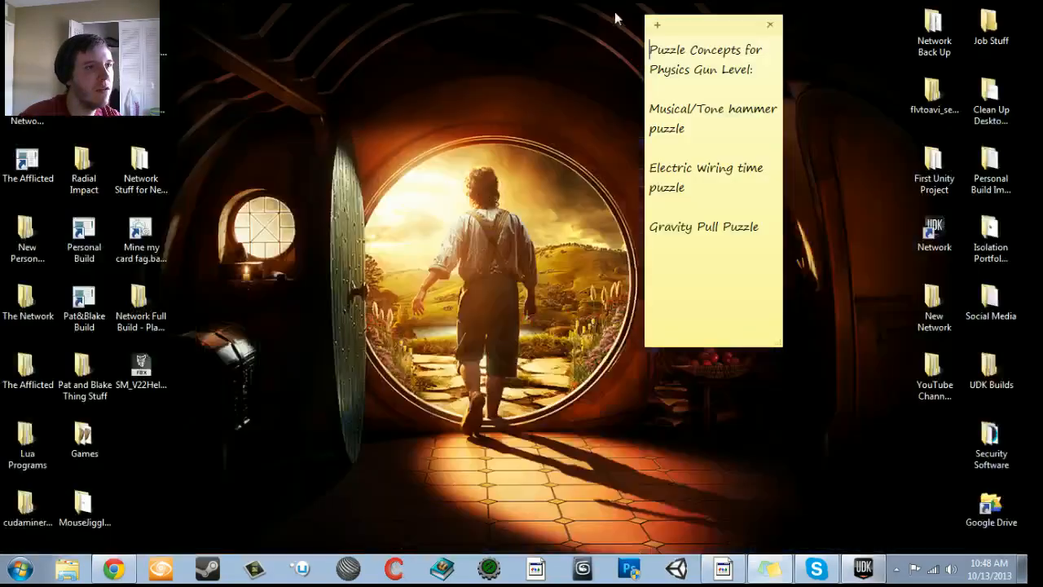
left_click_drag(141, 368, 424, 96)
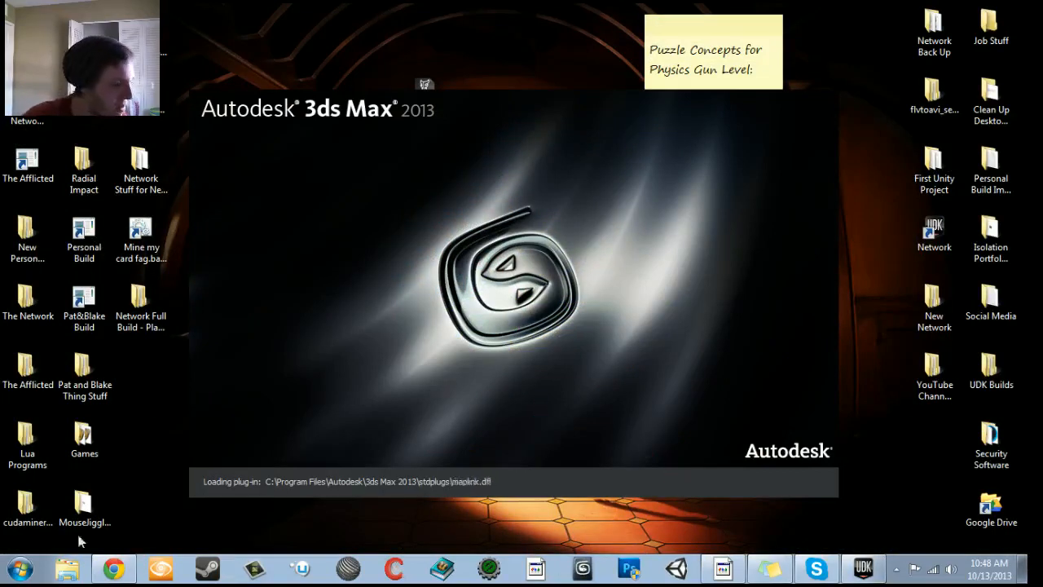
- Switch back to UDK, minimize the Content Browser, and examine the wall fan in the hallway up close
left_click(862, 568)
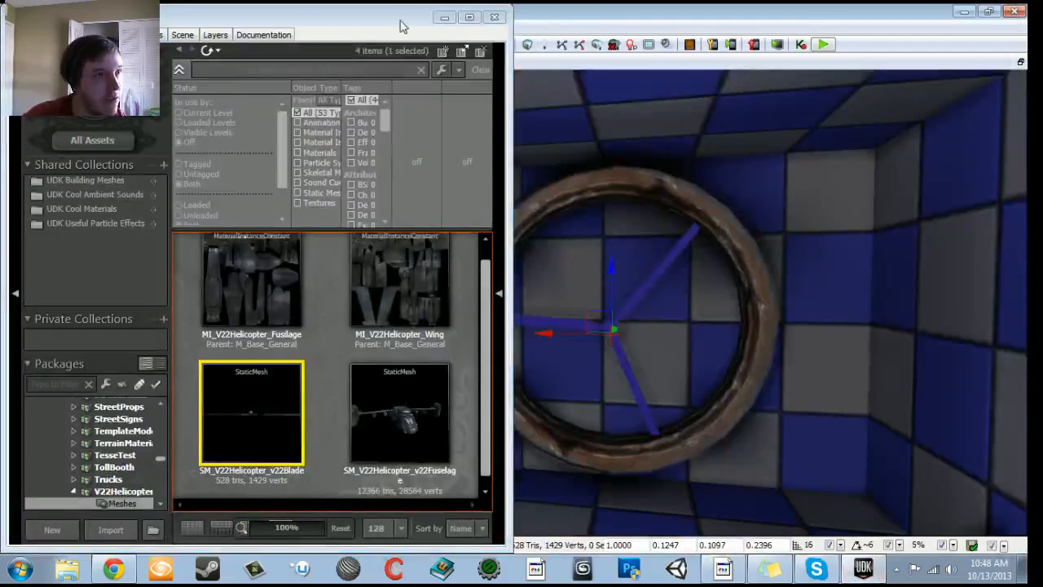
left_click(446, 18)
right_click_drag(472, 203, 524, 213)
key("w")
key("s")
key("w")
key("s")
key("w")
key("s")
key("w")
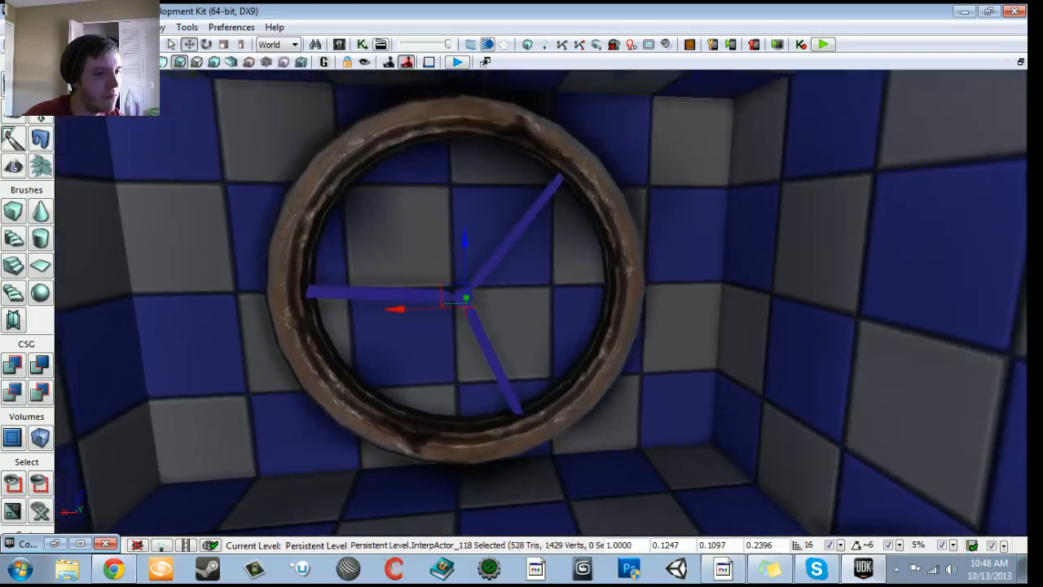
- Reshape the builder brush in front of the hallway fan as a cylinder with an outer radius of 128
left_click(355, 148)
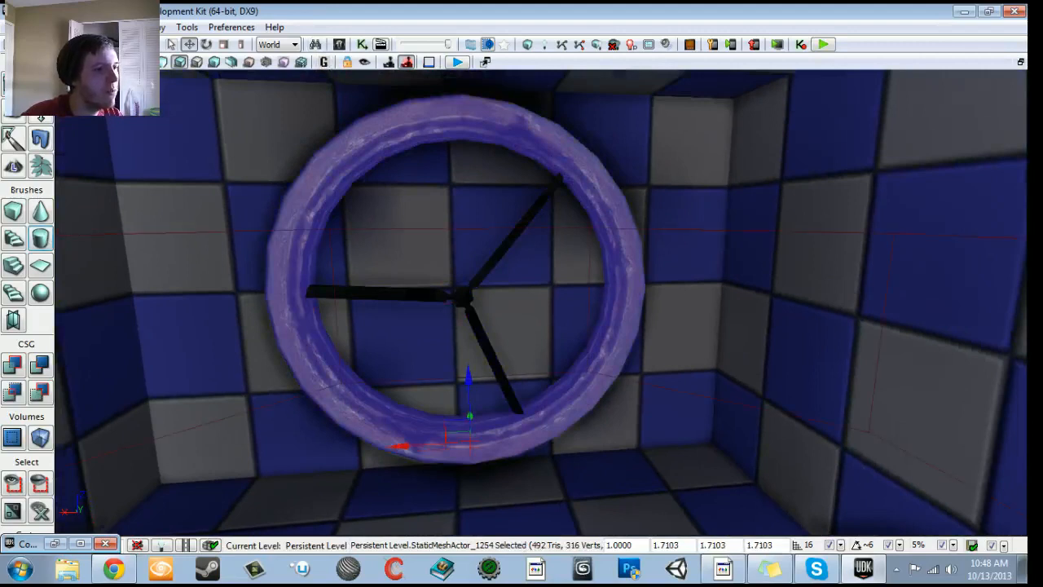
left_click_drag(244, 236, 233, 326)
left_click(244, 228)
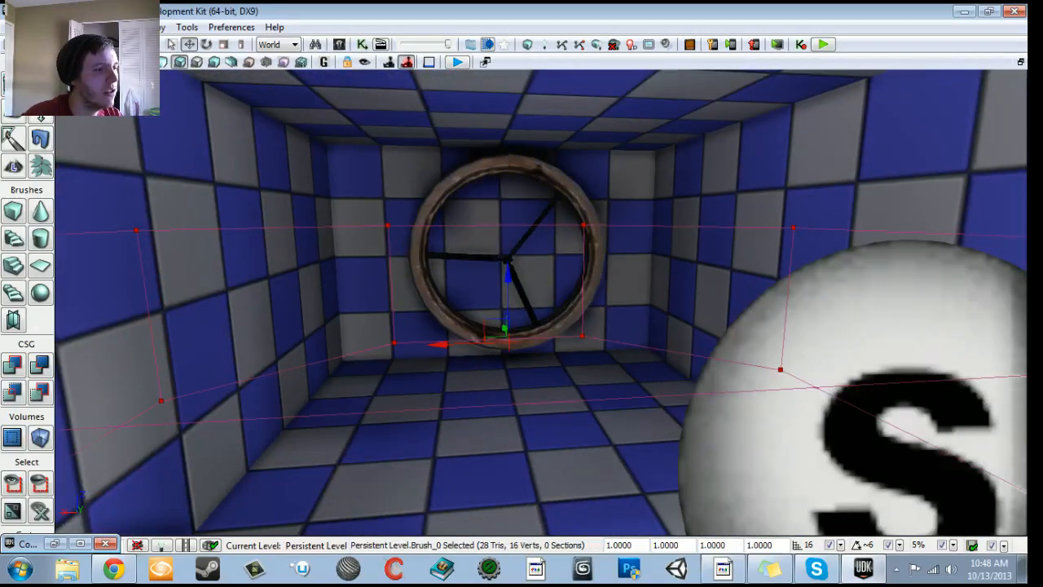
right_click(42, 241)
left_click(876, 192)
type("128")
key("Return")
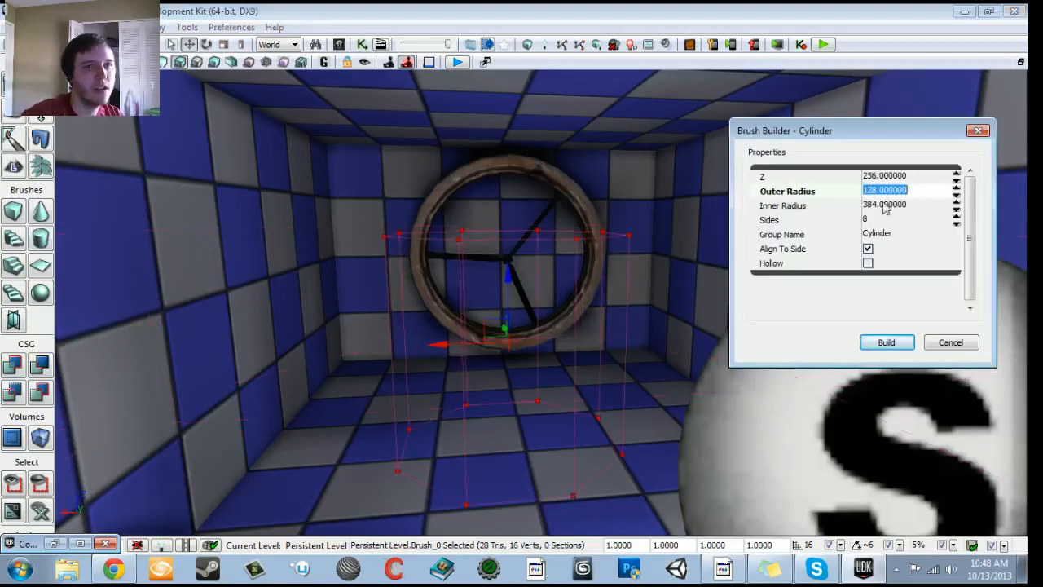
left_click(951, 342)
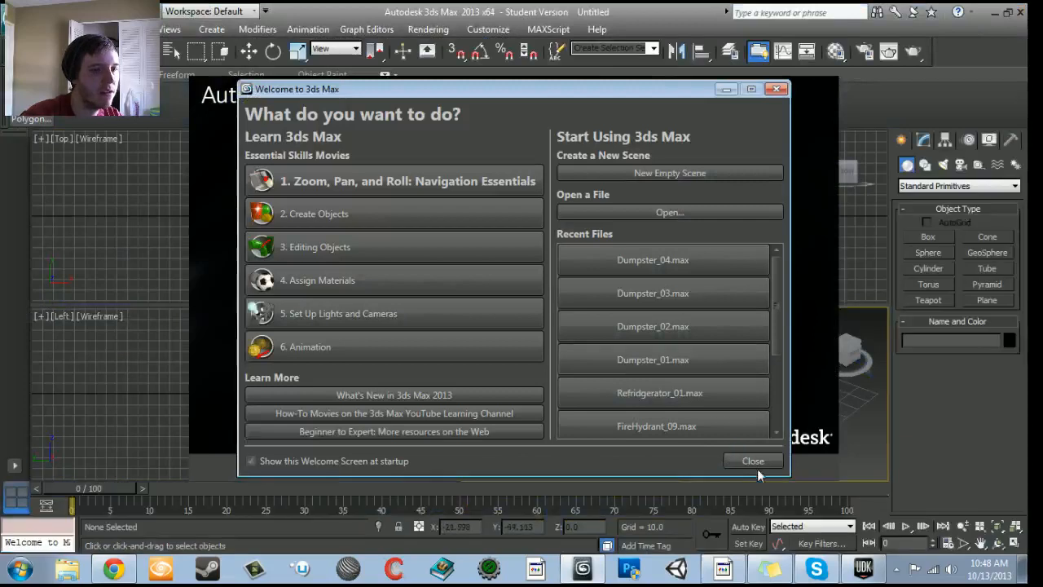
- Switch to 3ds Max, dismiss its welcome screen, and maximize the Perspective viewport
left_click(754, 459)
left_click(493, 470)
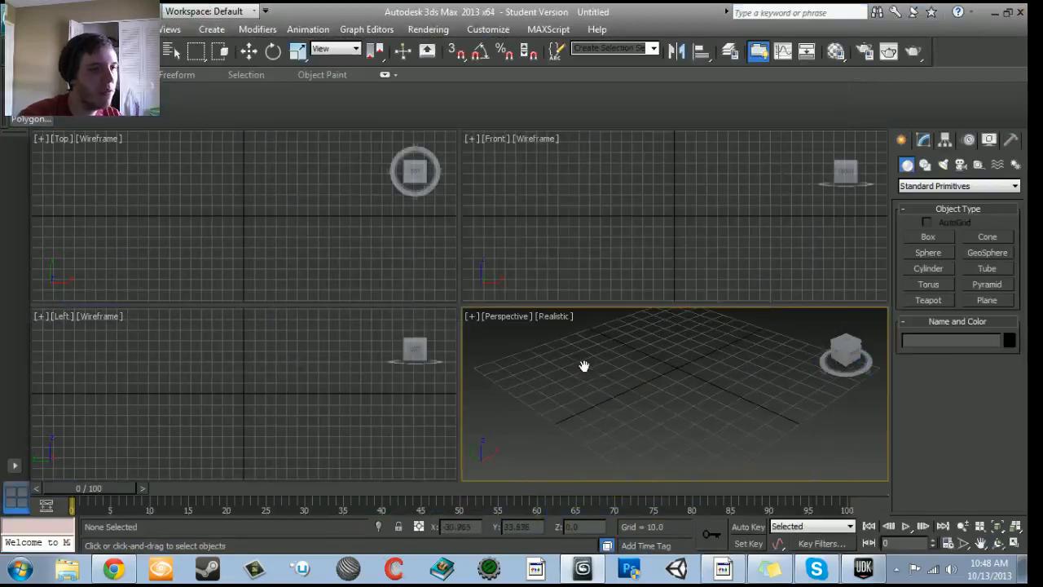
key("alt+w")
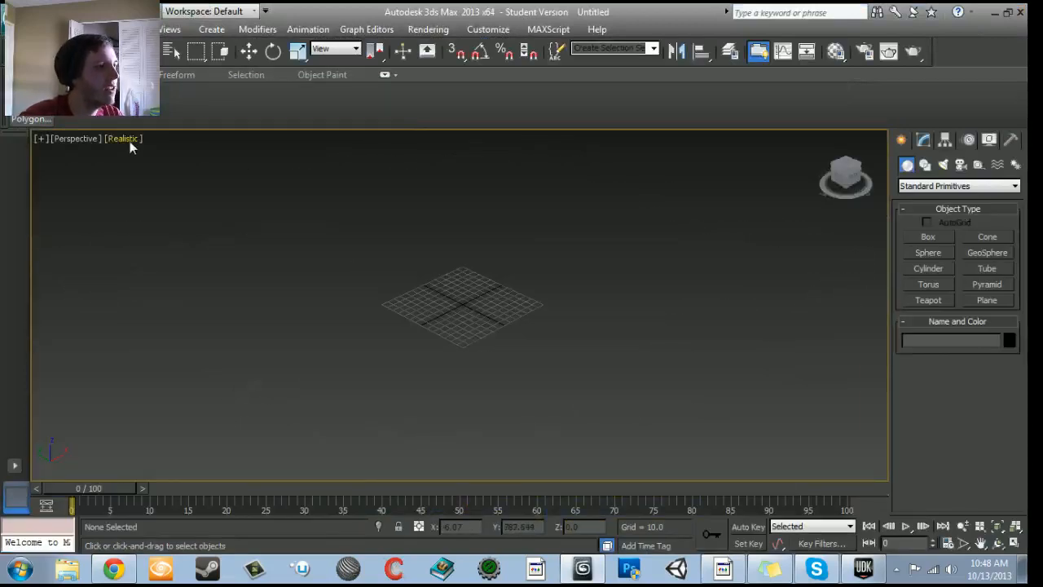
- Set the Perspective viewport's display style to Shaded with Edged Faces
left_click(131, 139)
left_click(163, 173)
key("F4")
scroll(285, 297, "up", 5)
middle_click_drag(263, 237, 349, 273, "alt")
middle_click_drag(349, 273, 433, 168)
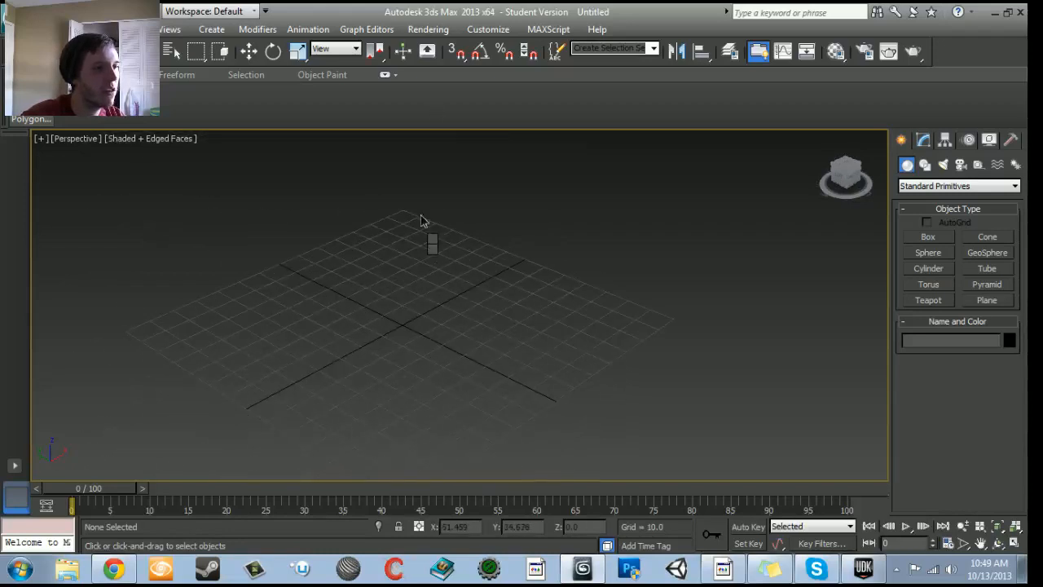
- Import SM_V22Helicopter_v22Blade.FBX from the Desktop into the scene, accepting the import options
left_click(16, 15)
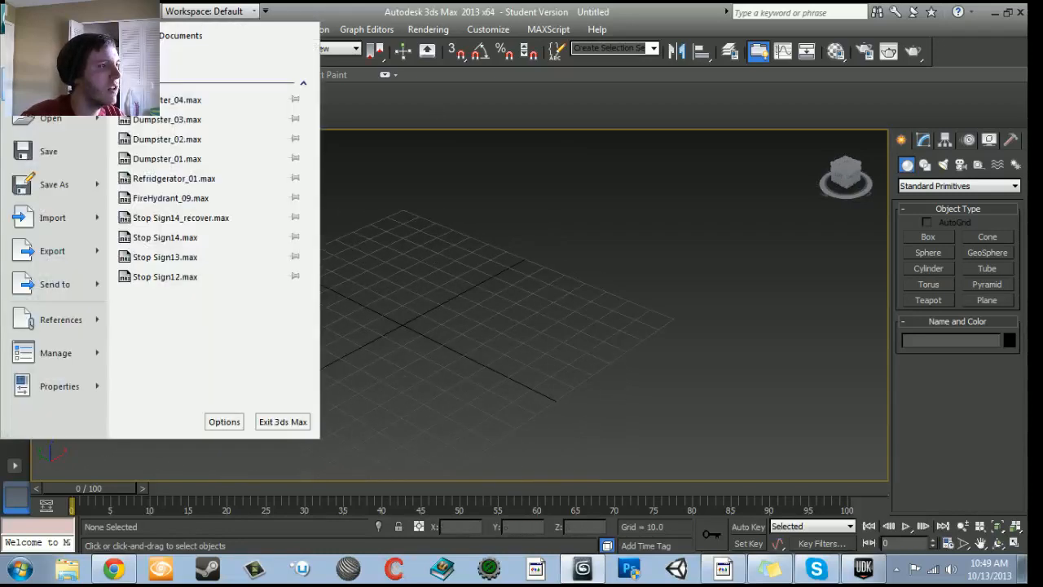
left_click(49, 211)
left_click(208, 64)
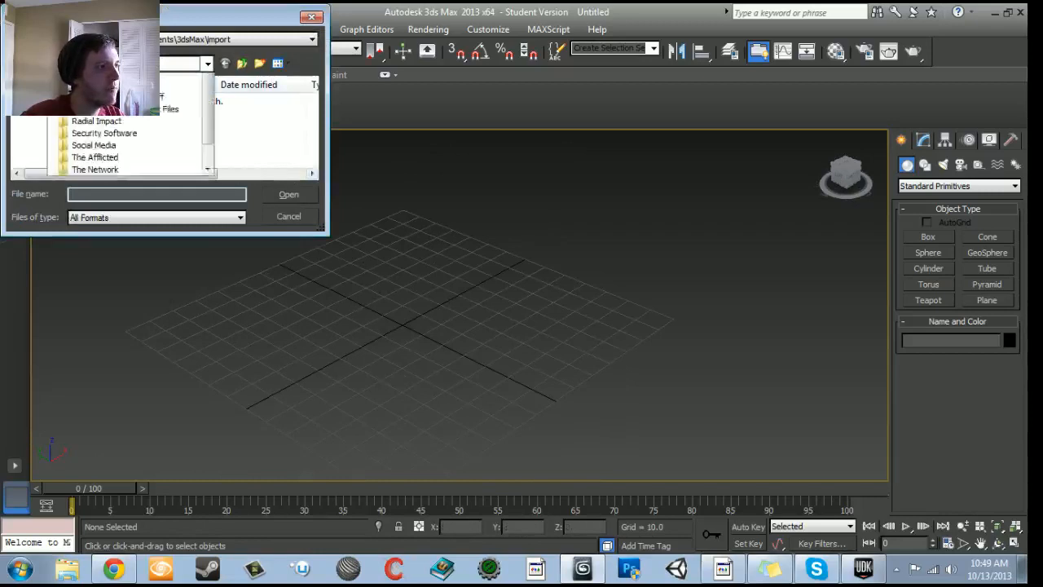
scroll(173, 151, "up", 1)
scroll(173, 151, "up", 1)
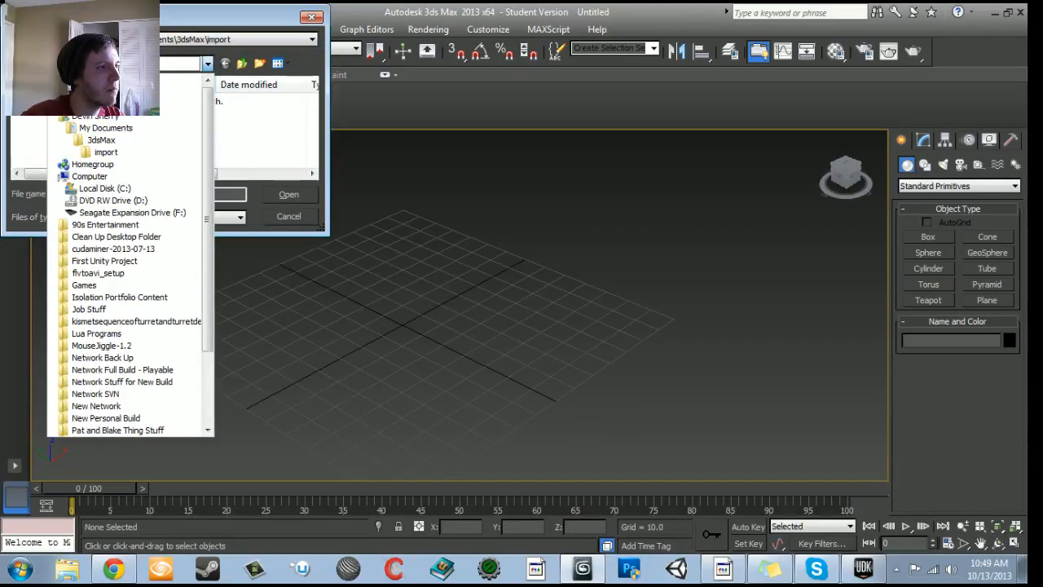
left_click(74, 91)
left_click_drag(312, 96, 312, 163)
left_click(122, 154)
left_click(289, 194)
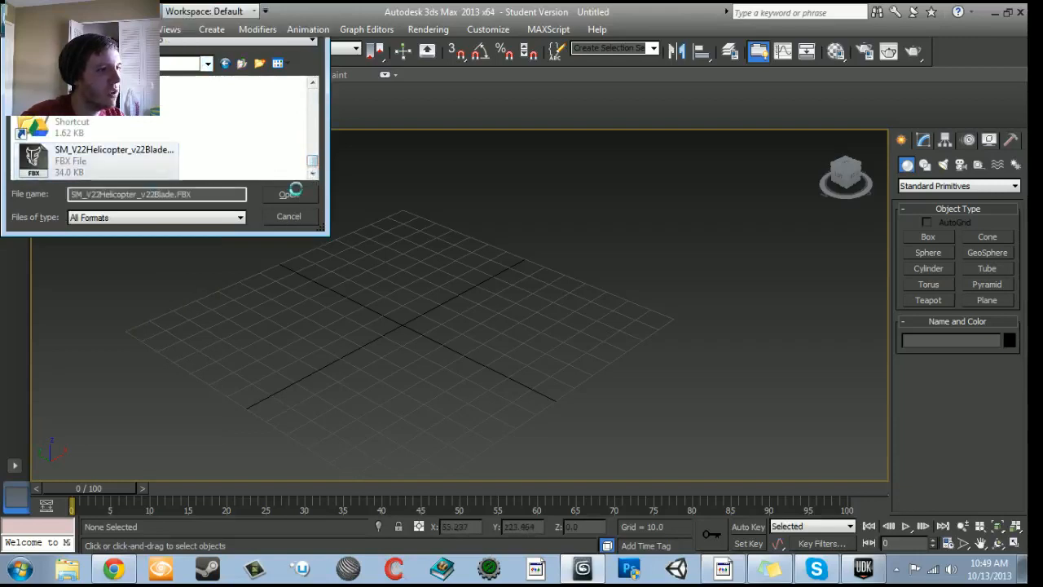
left_click(625, 483)
- Center the blade mesh's pivot to the object, affecting only the pivot
middle_click_drag(548, 343, 523, 344, "alt")
key("e")
key("w")
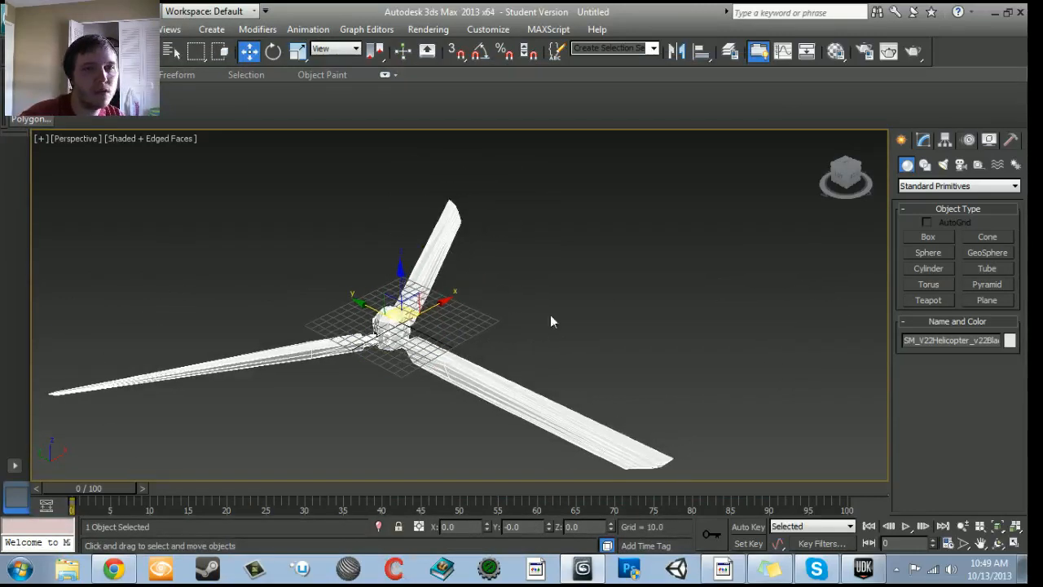
left_click(928, 144)
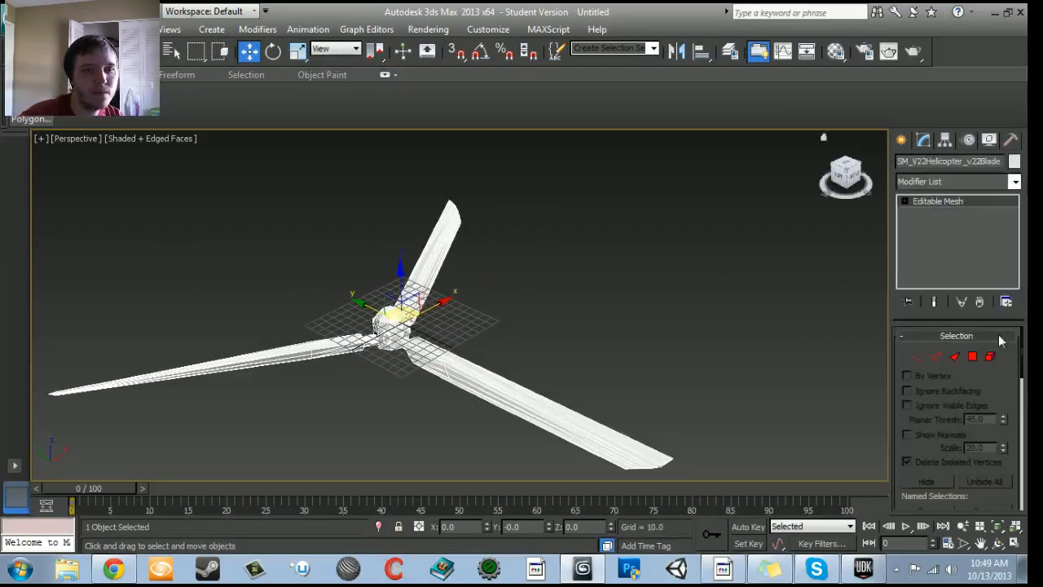
left_click(947, 140)
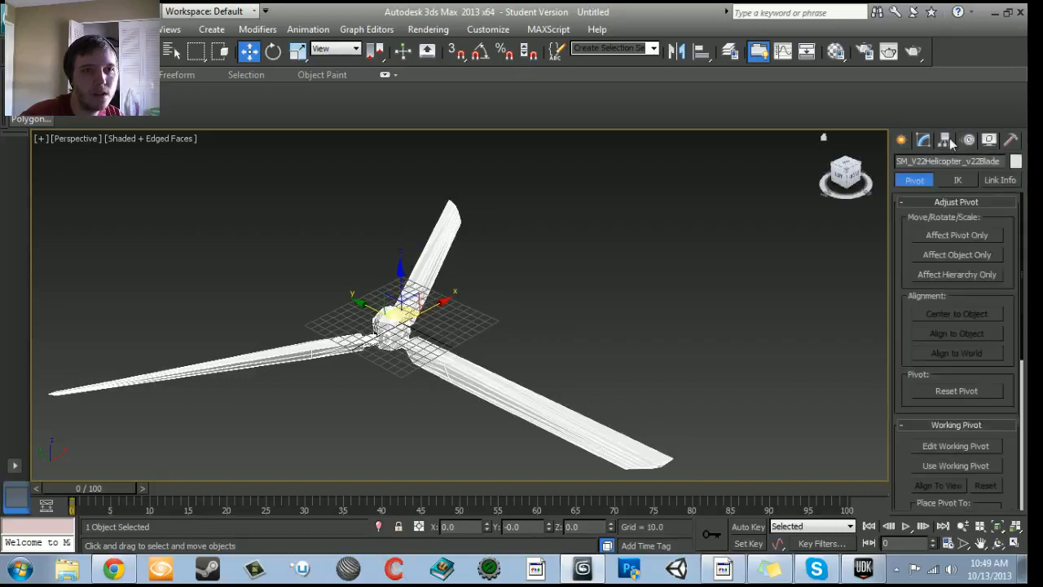
left_click(957, 236)
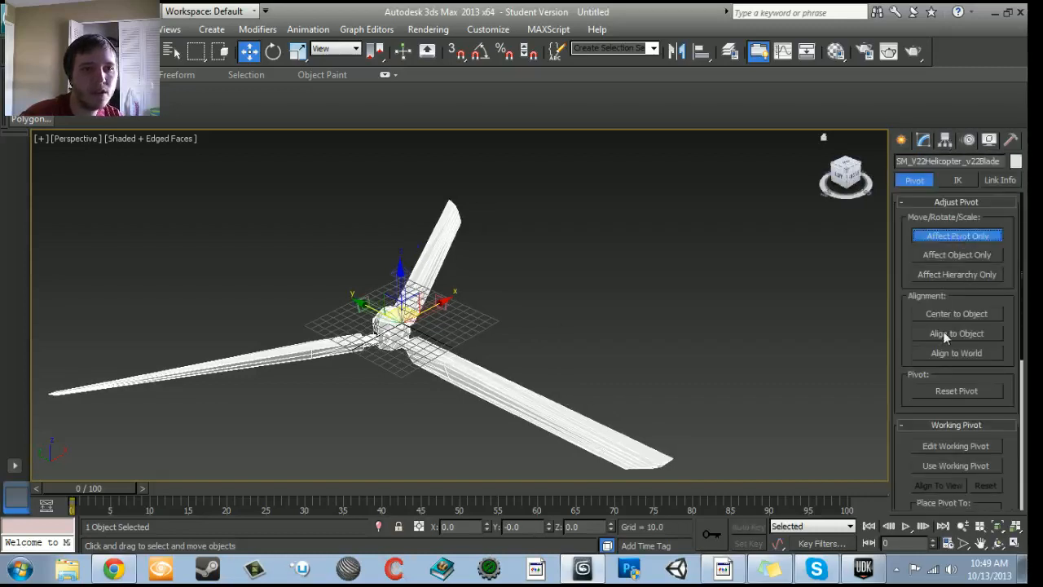
left_click(945, 315)
middle_click_drag(614, 342, 422, 316, "alt")
left_click(900, 141)
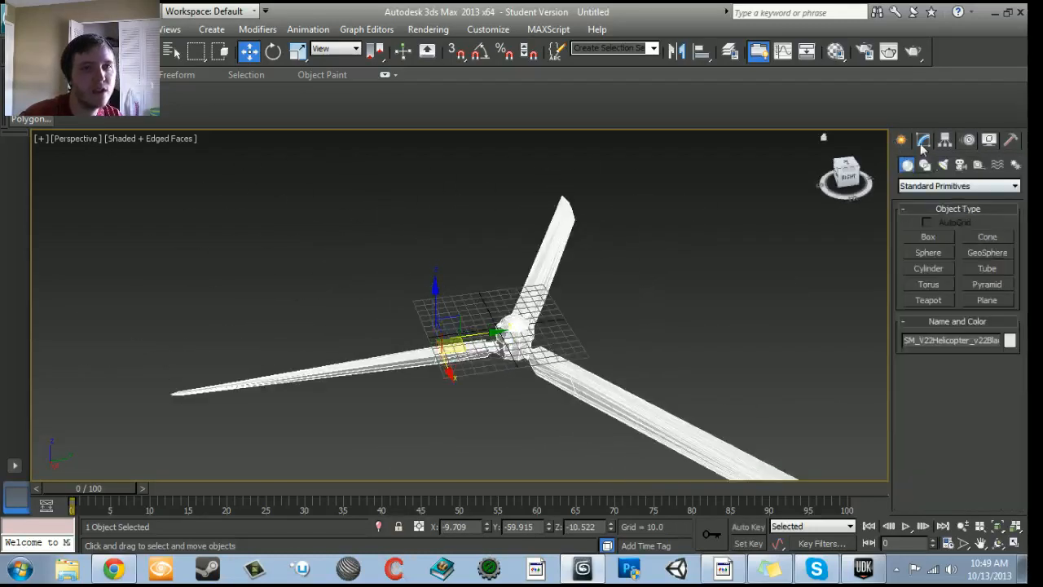
left_click(923, 140)
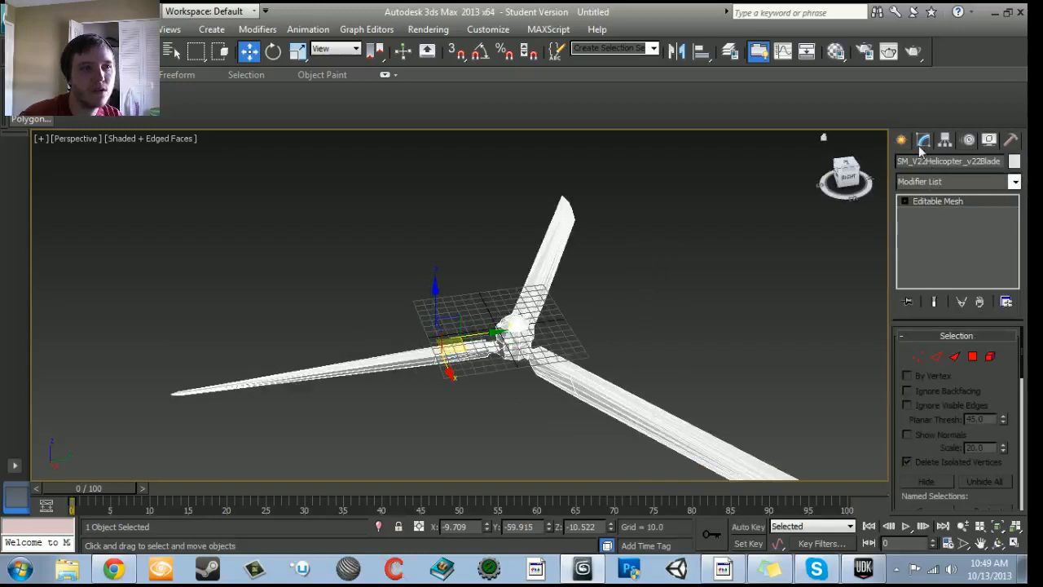
left_click(900, 141)
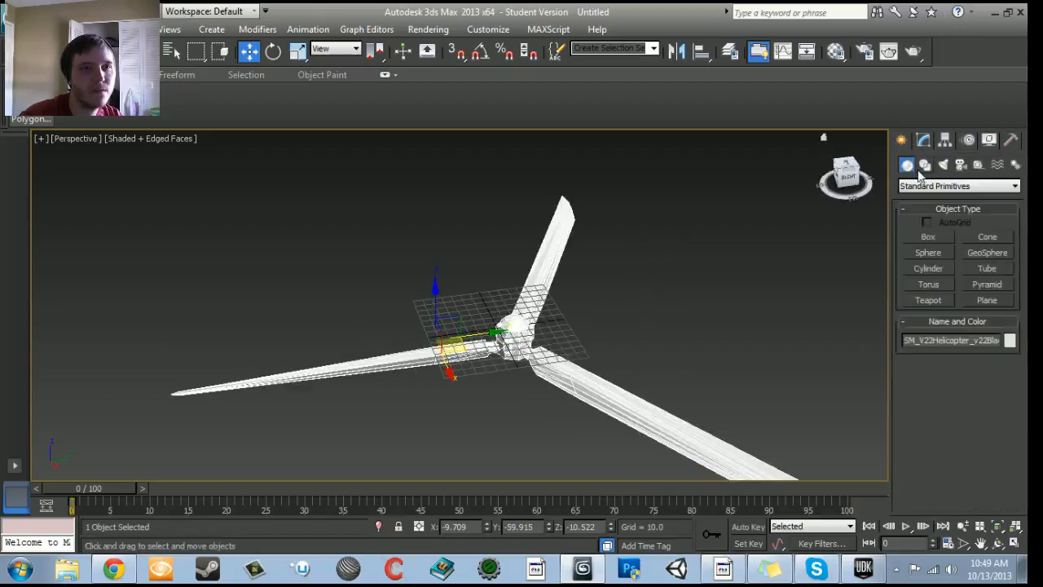
left_click(924, 165)
left_click(921, 141)
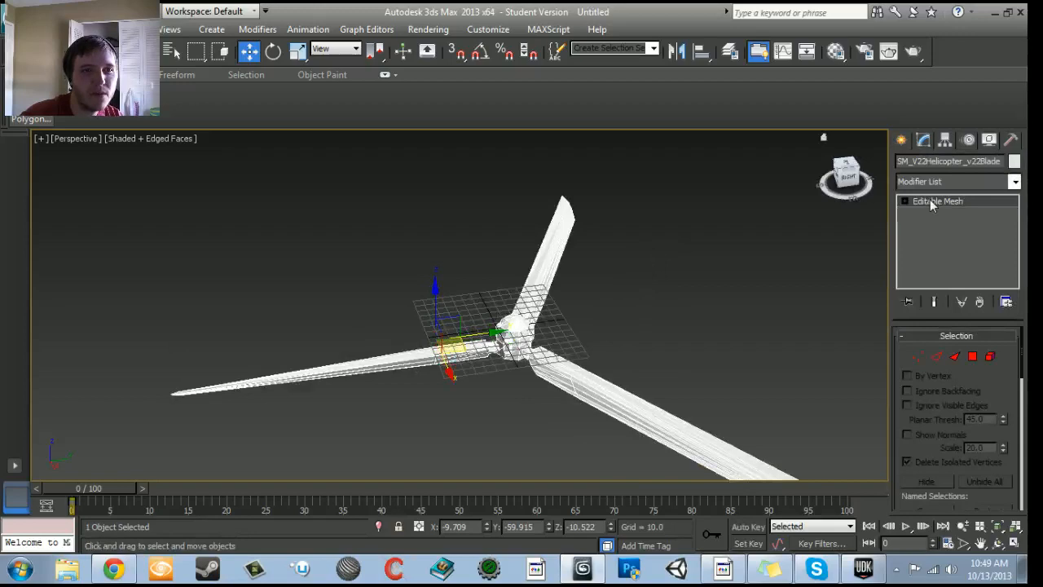
- Align the blade object to the world with Affect Object Only, reset its pivot, and leave that adjustment mode
left_click(944, 141)
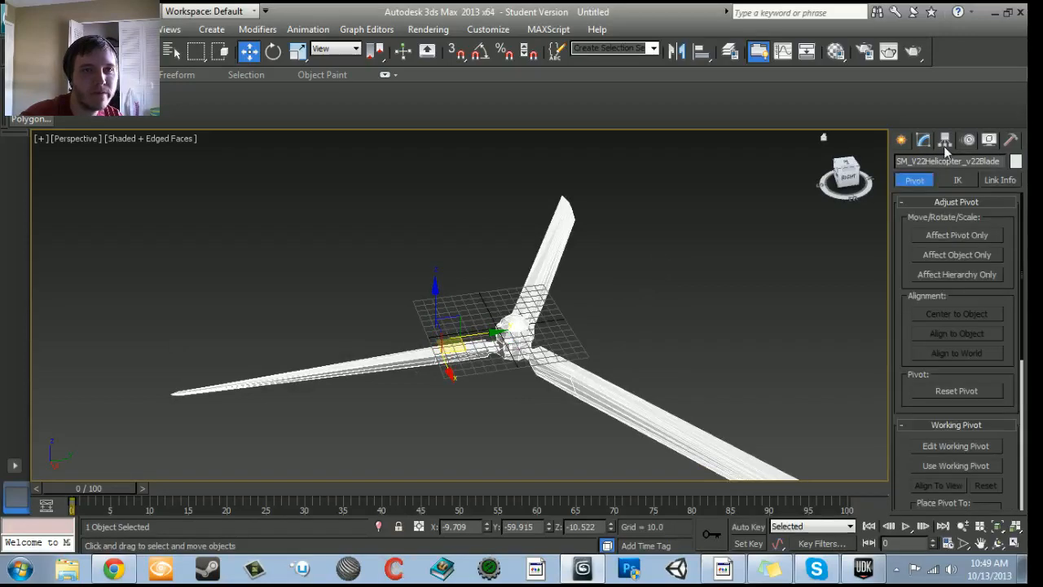
left_click(963, 256)
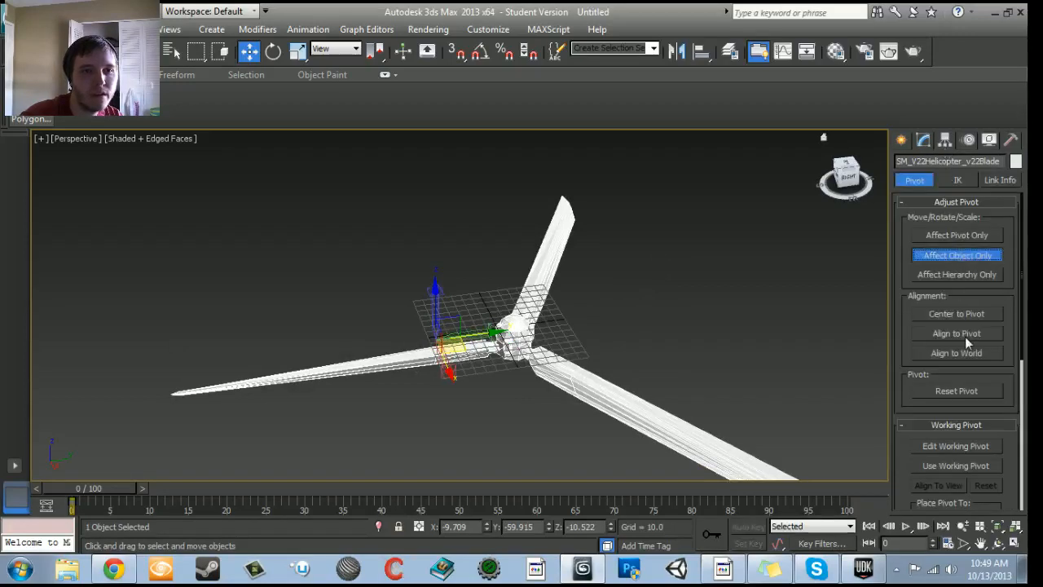
left_click(952, 353)
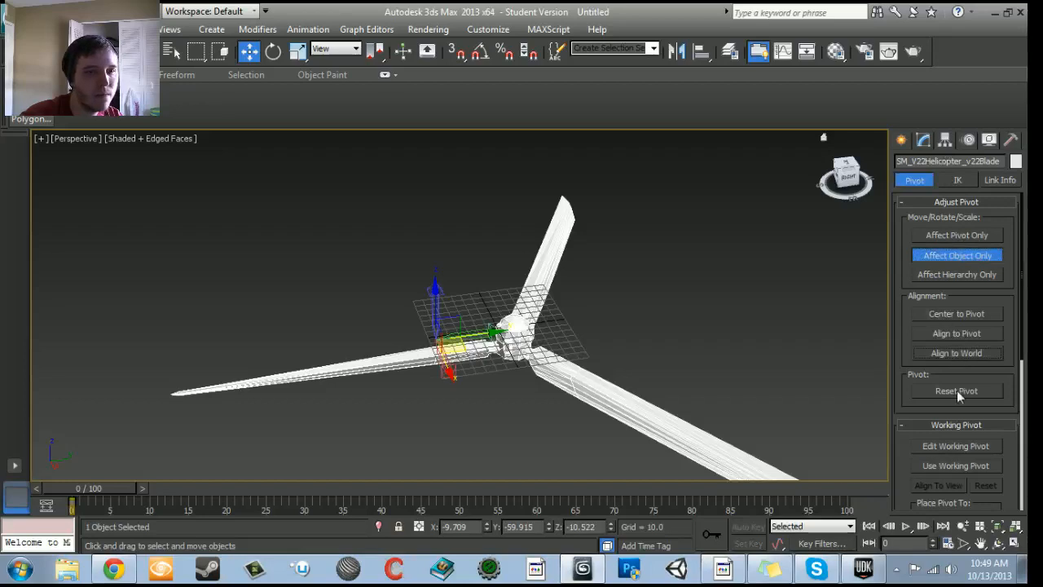
left_click(957, 390)
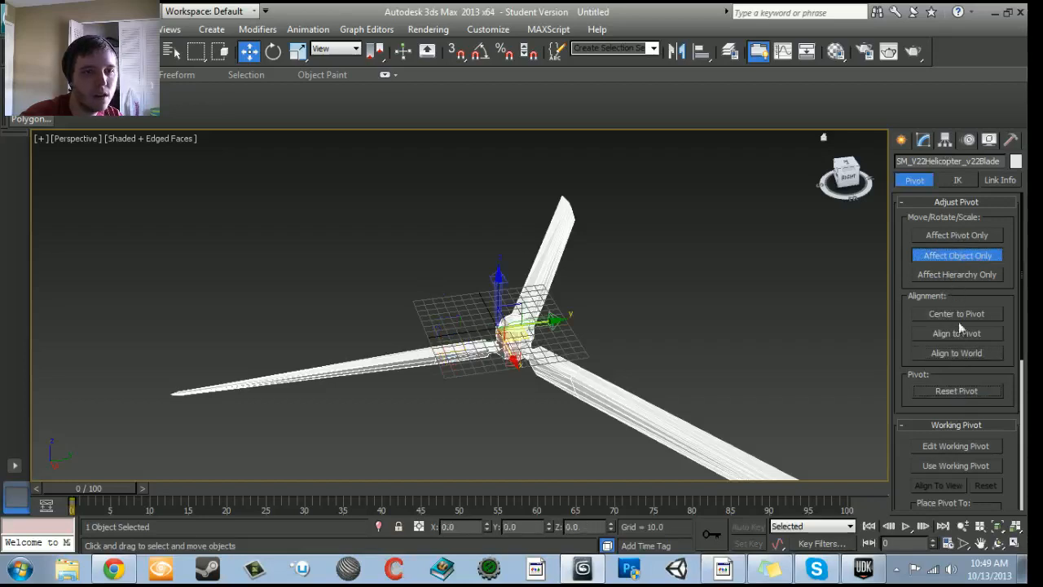
left_click(956, 257)
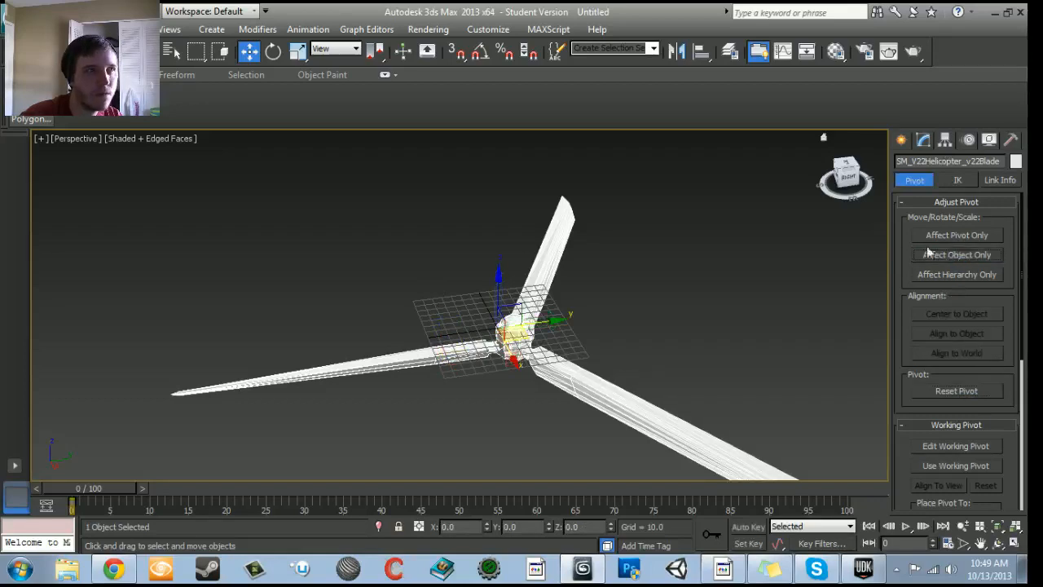
- Try to return the blade mesh to its frozen rotation
middle_click_drag(430, 272, 383, 247)
middle_click_drag(653, 323, 655, 274)
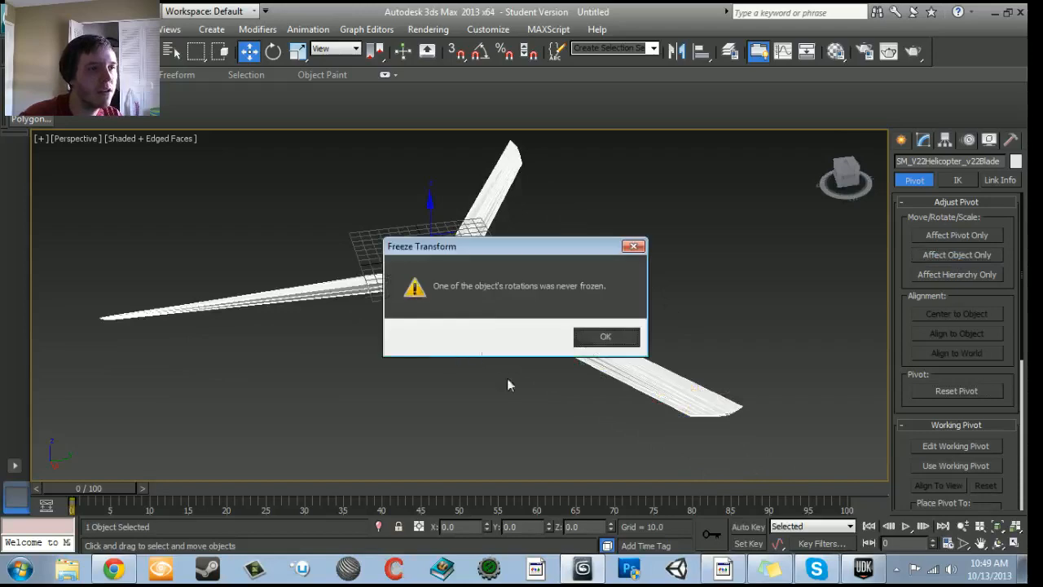
left_click(605, 342)
middle_click_drag(588, 354, 312, 335, "alt")
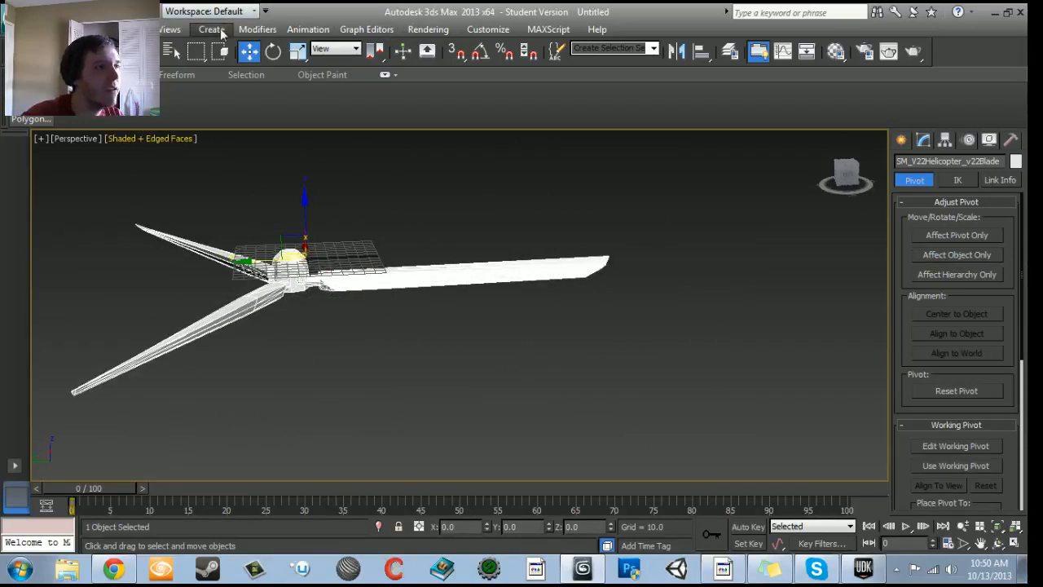
left_click(134, 29)
mouse_move(265, 31)
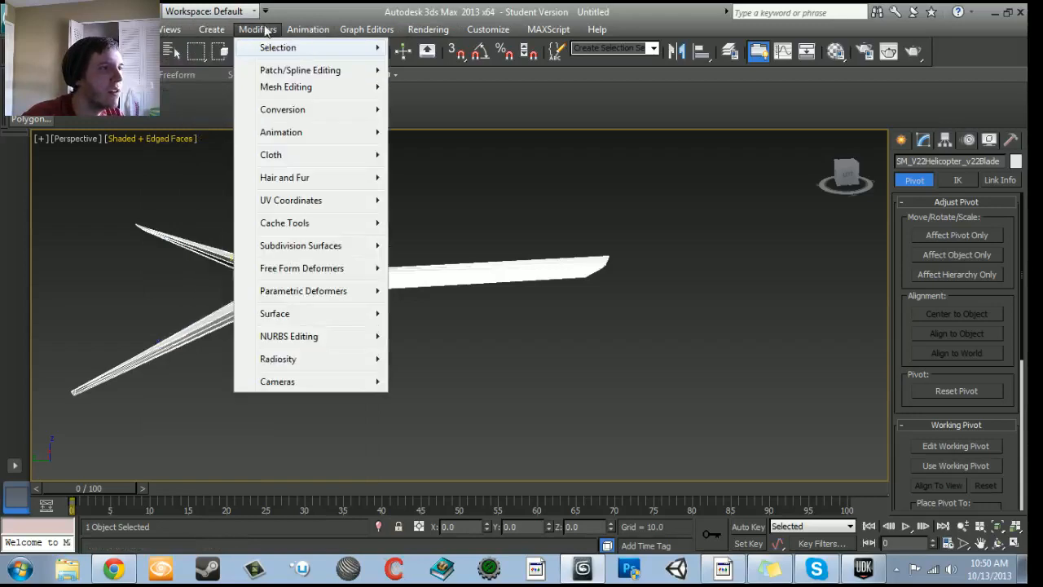
mouse_move(291, 51)
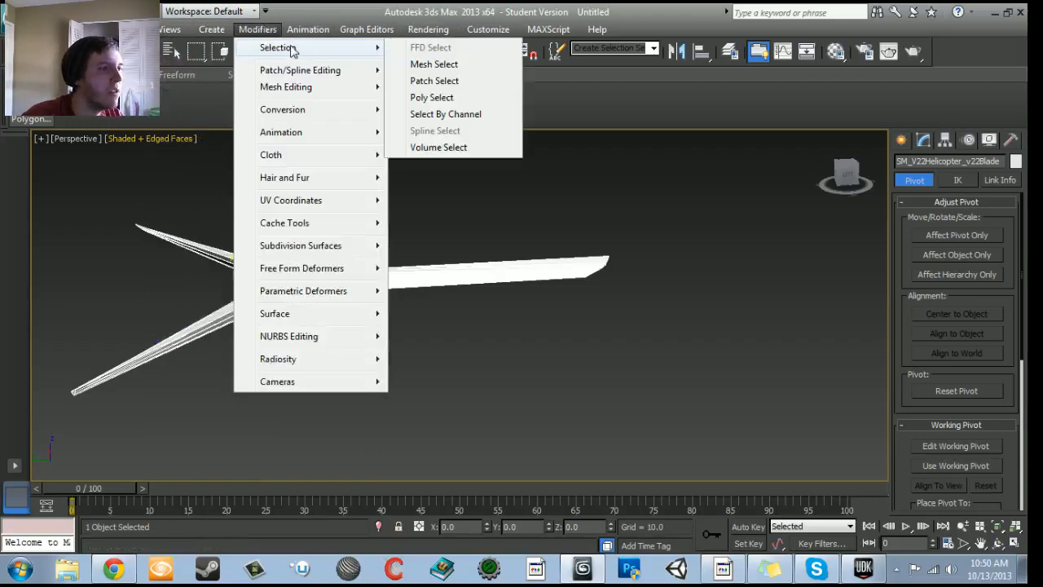
left_click(962, 141)
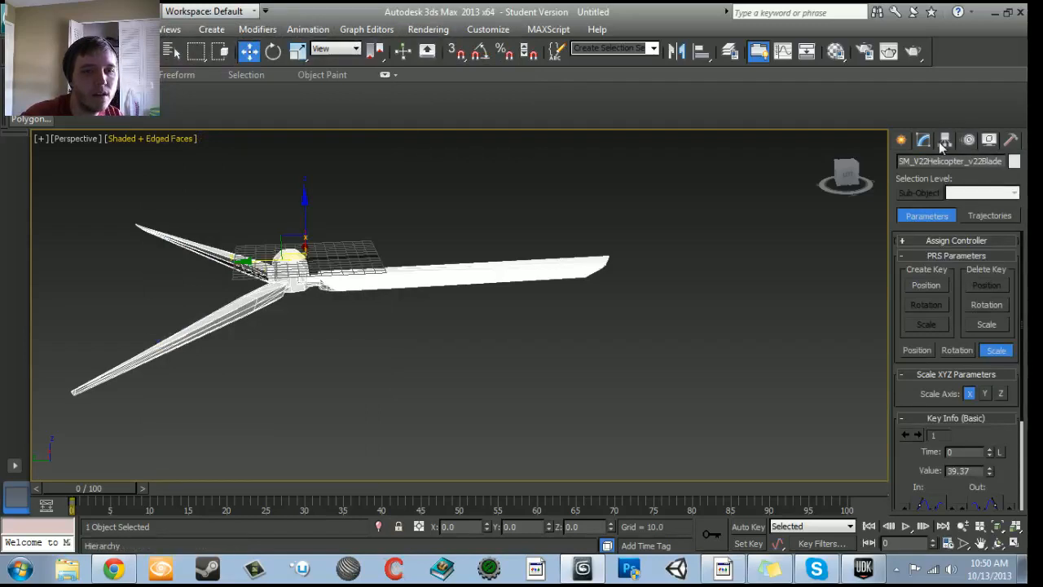
left_click(901, 140)
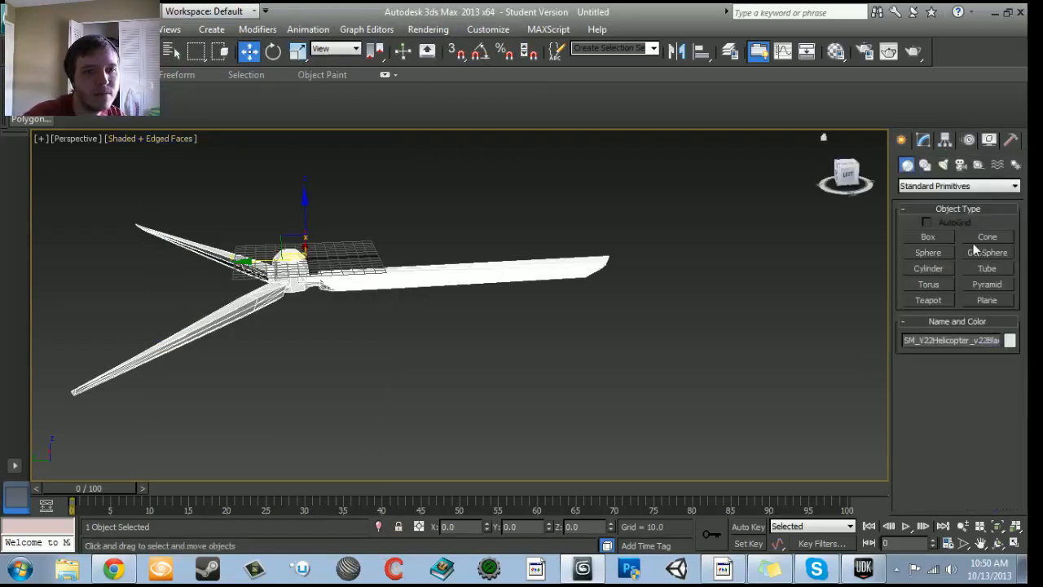
left_click(949, 186)
left_click(949, 186)
left_click(943, 164)
left_click(960, 165)
left_click(943, 165)
left_click(978, 165)
left_click(995, 165)
left_click(1015, 165)
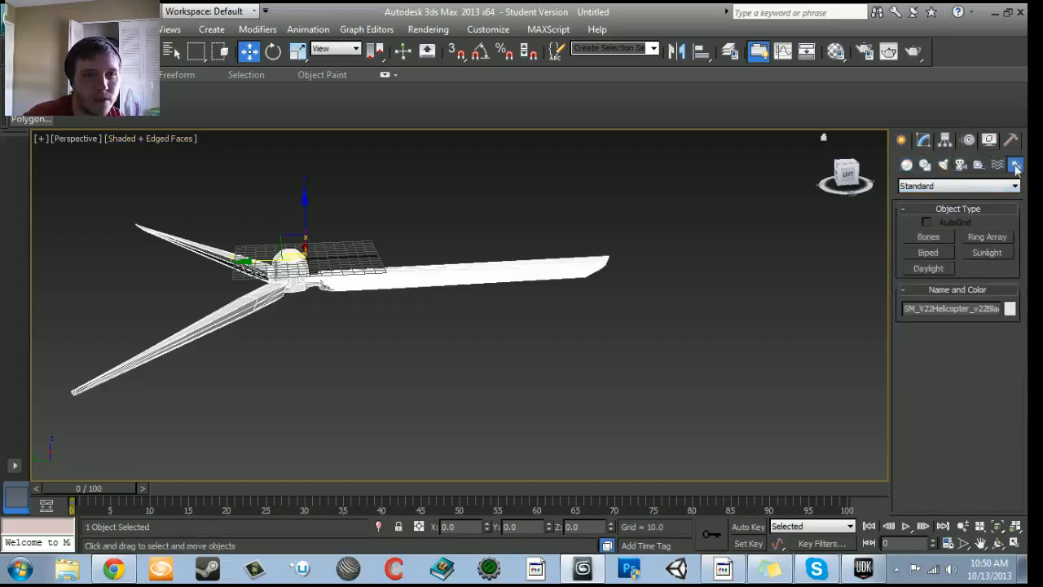
- Try to apply View Align to the blade's editable mesh, and undo it
left_click(922, 140)
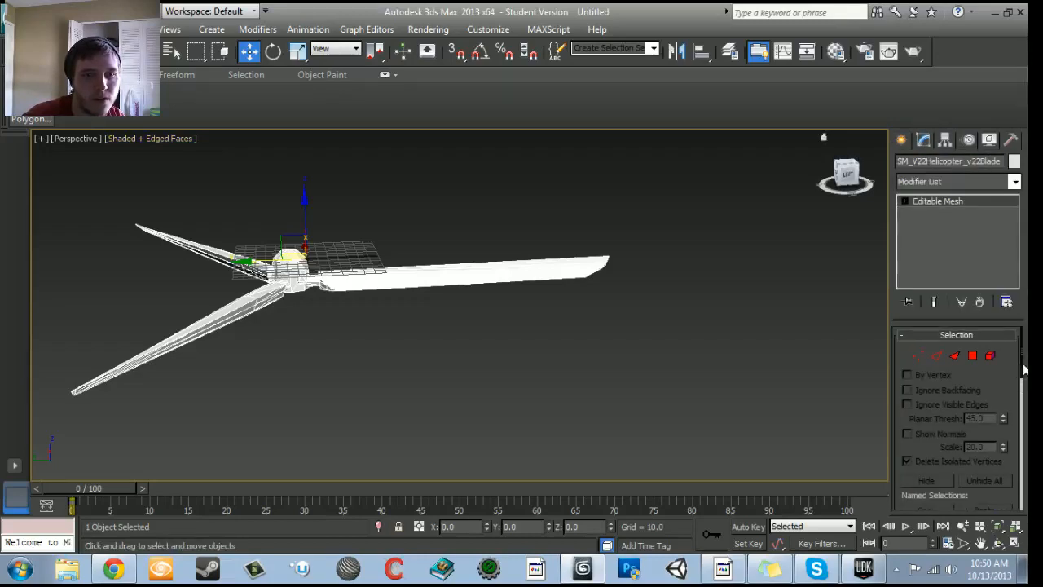
left_click_drag(1024, 373, 1023, 523)
left_click(927, 460)
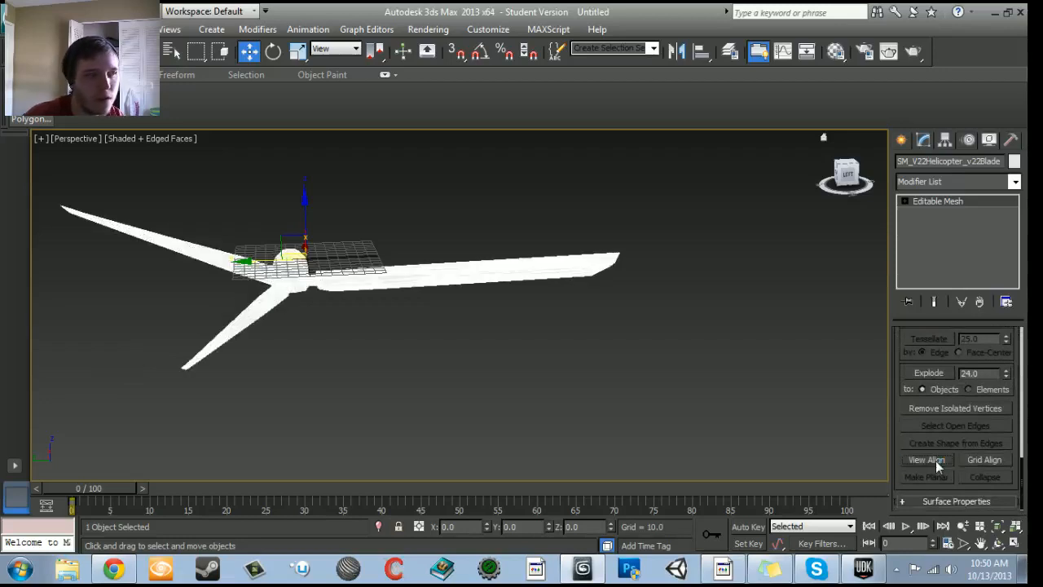
middle_click_drag(584, 301, 694, 375)
scroll(984, 419, "up", 4)
scroll(983, 419, "down", 4)
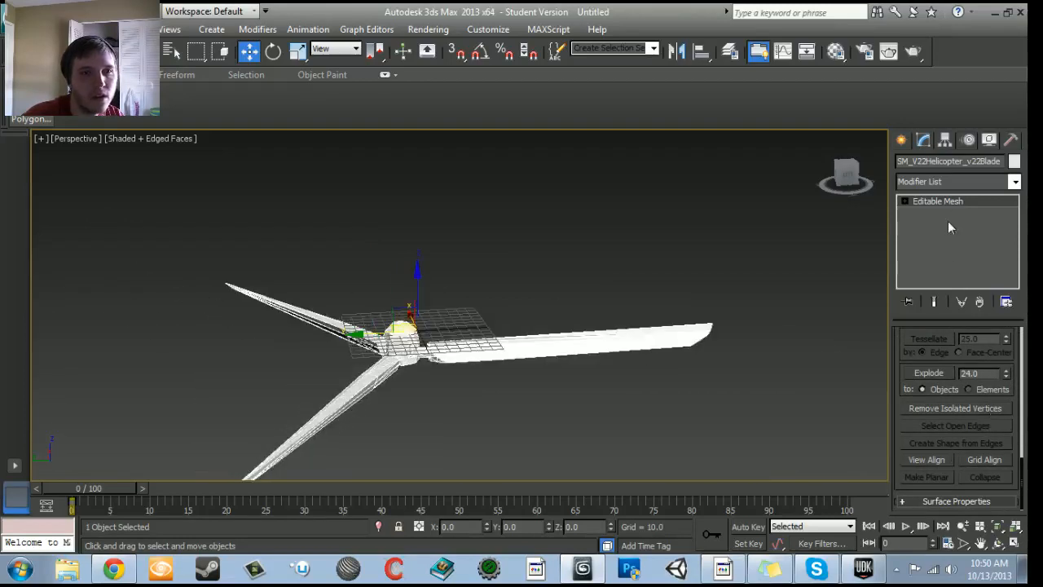
left_click(944, 142)
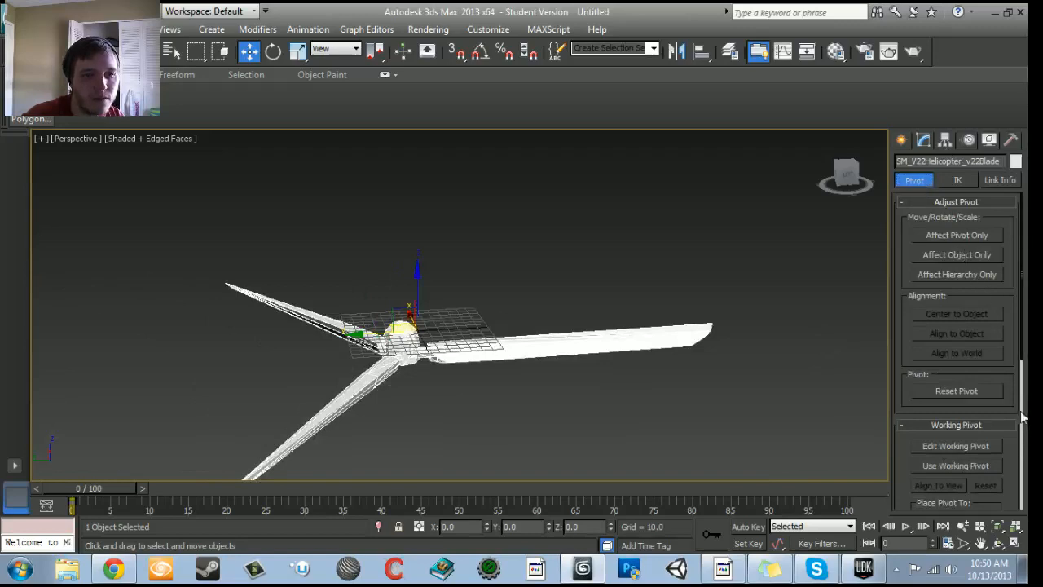
scroll(1022, 411, "down", 3)
left_click(944, 483)
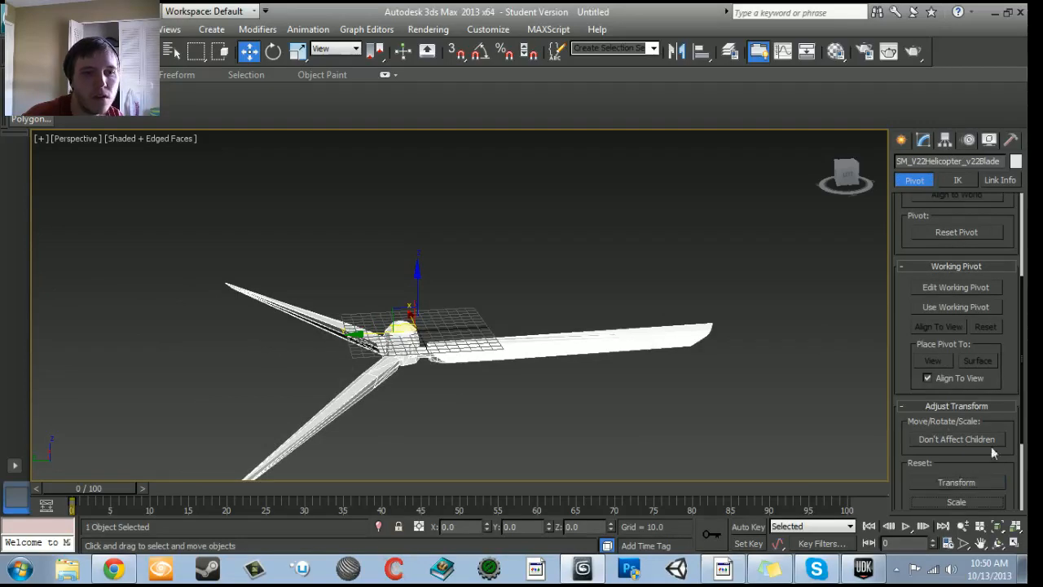
left_click(960, 180)
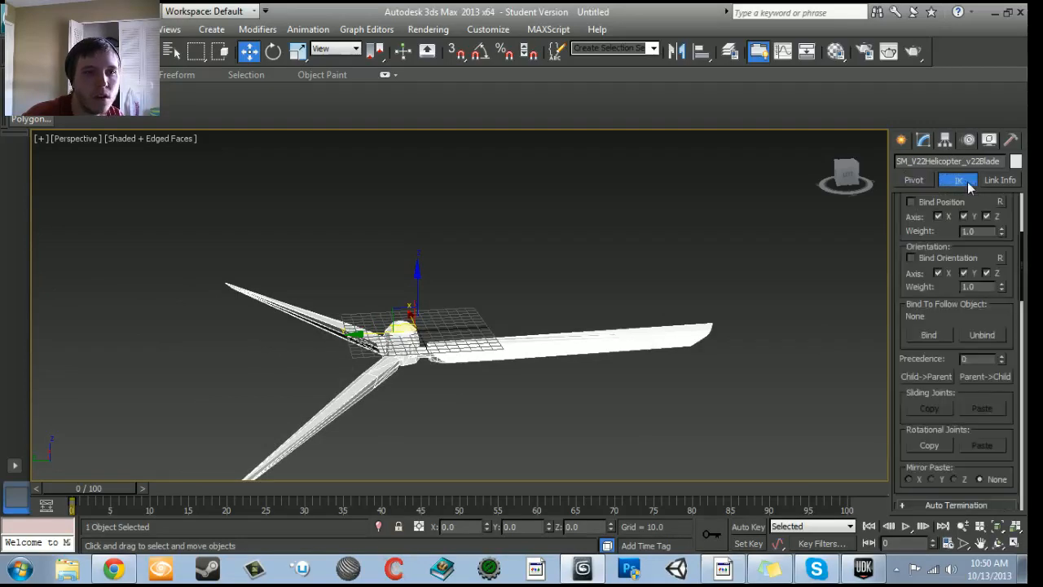
left_click(913, 181)
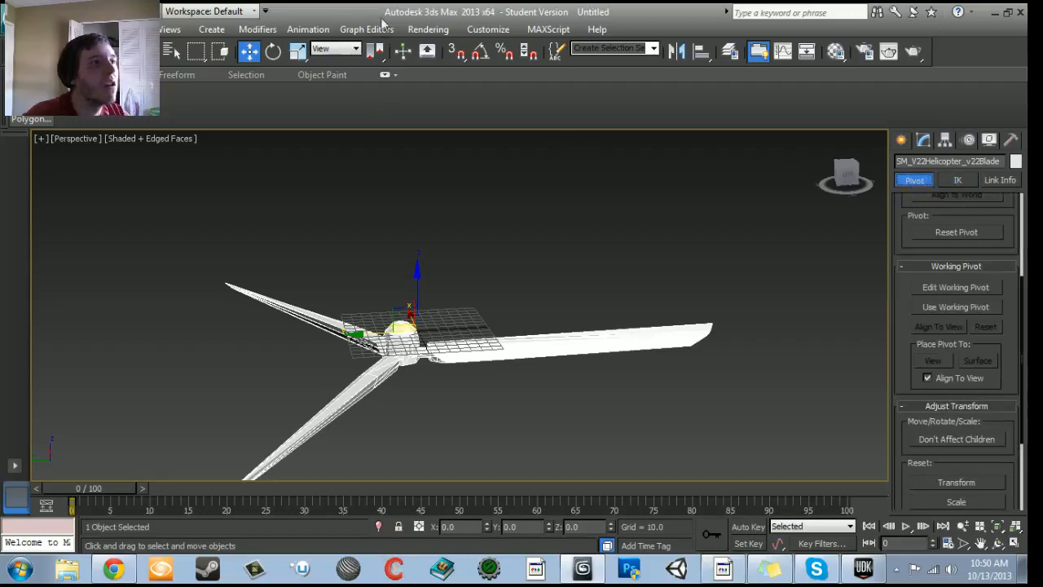
left_click(450, 32)
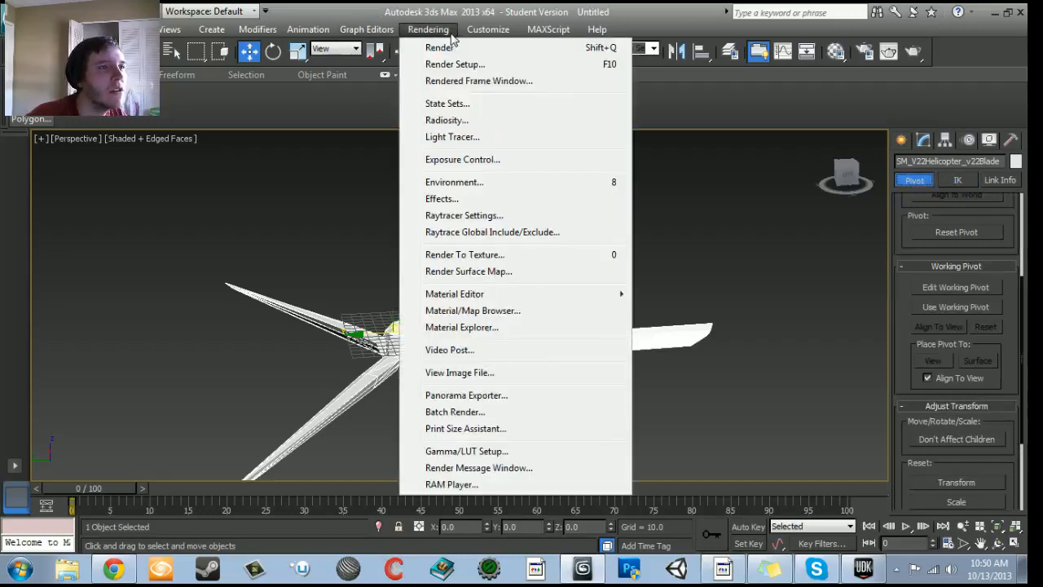
mouse_move(486, 36)
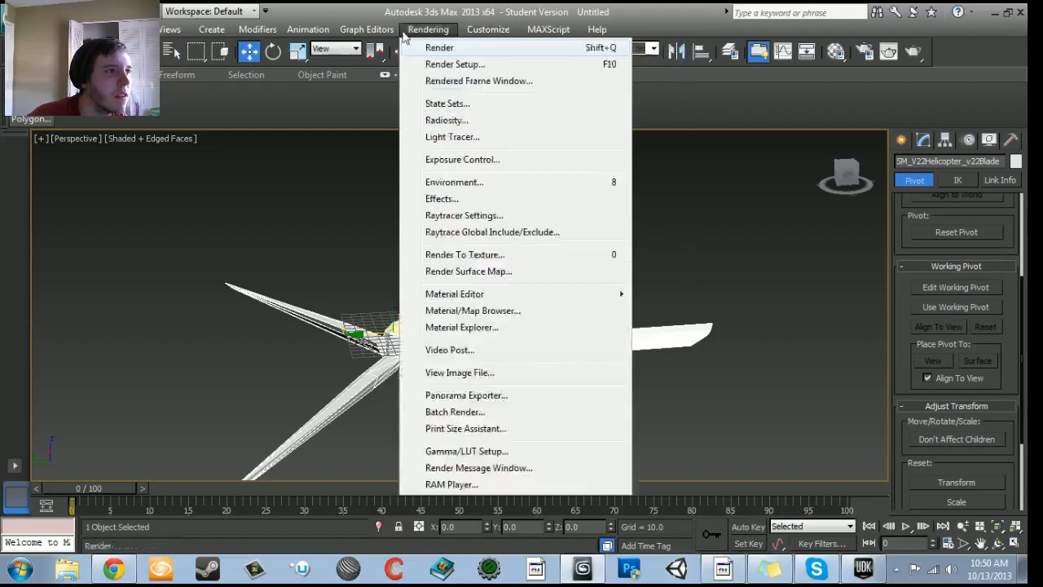
mouse_move(392, 34)
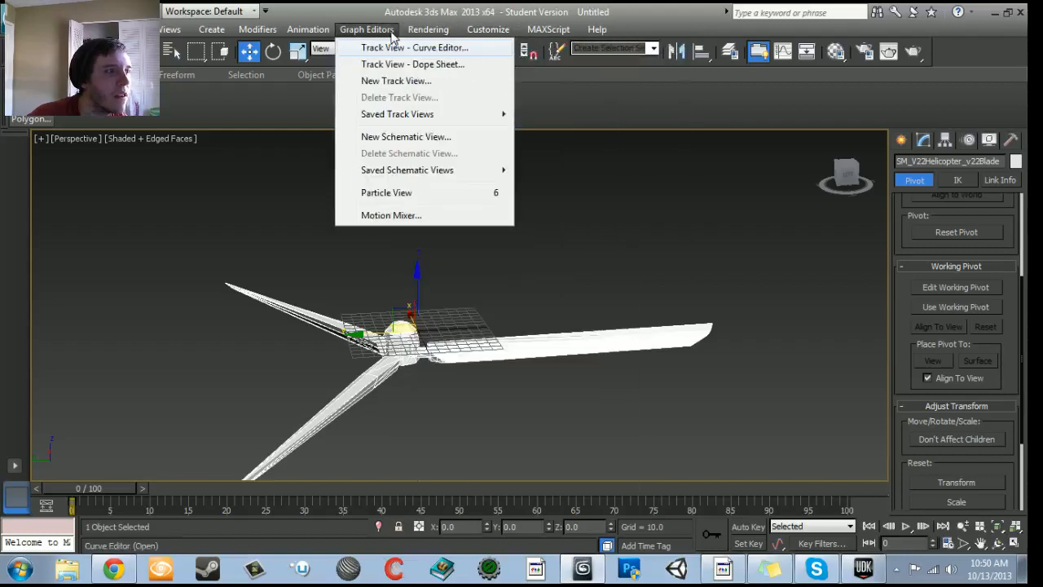
left_click(393, 377)
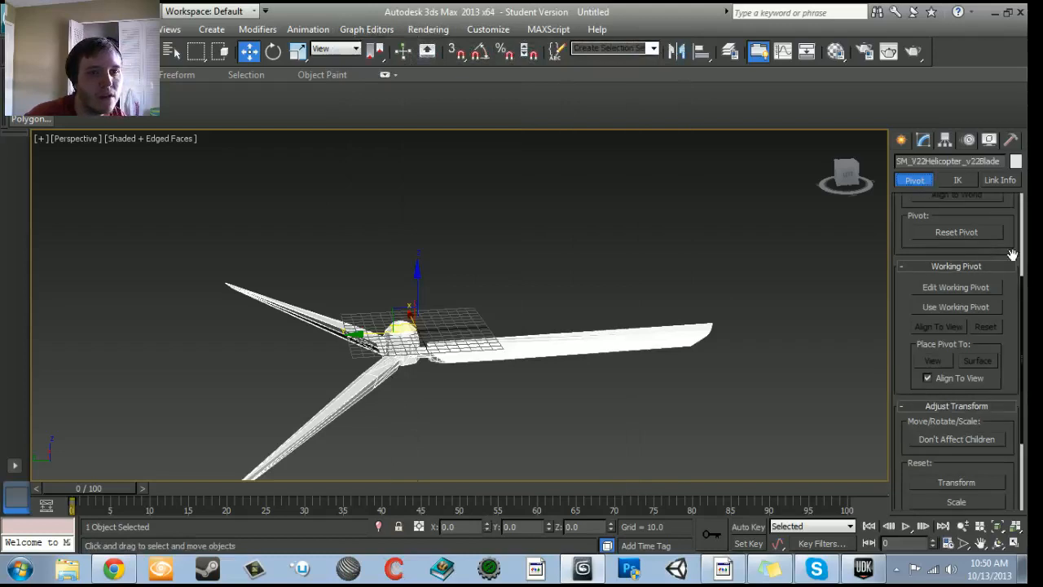
- Center the blade mesh's pivot to the object with Affect Pivot Only, and leave that adjustment mode
scroll(1023, 362, "up", 5)
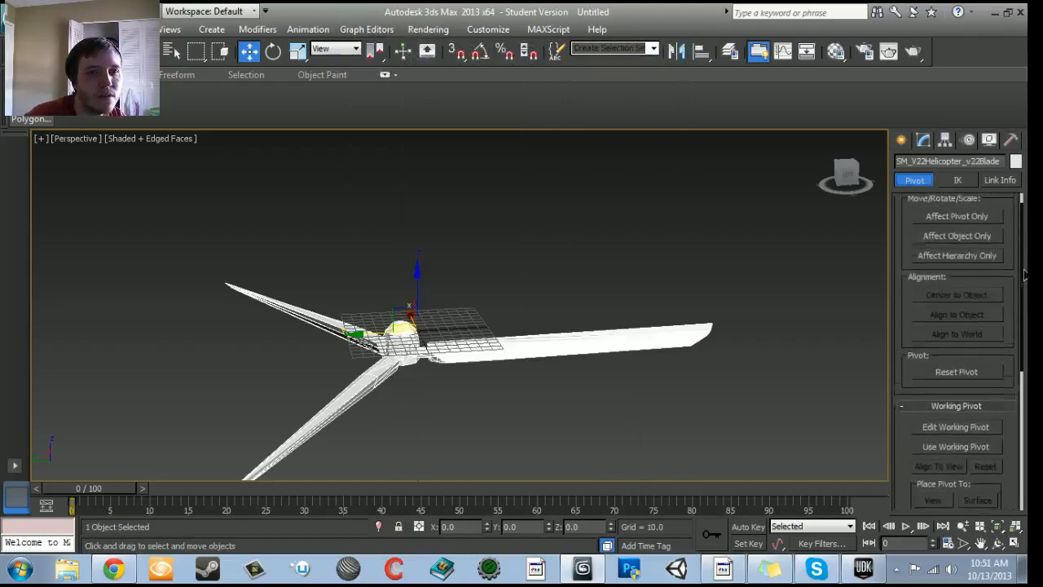
left_click(957, 236)
left_click(957, 319)
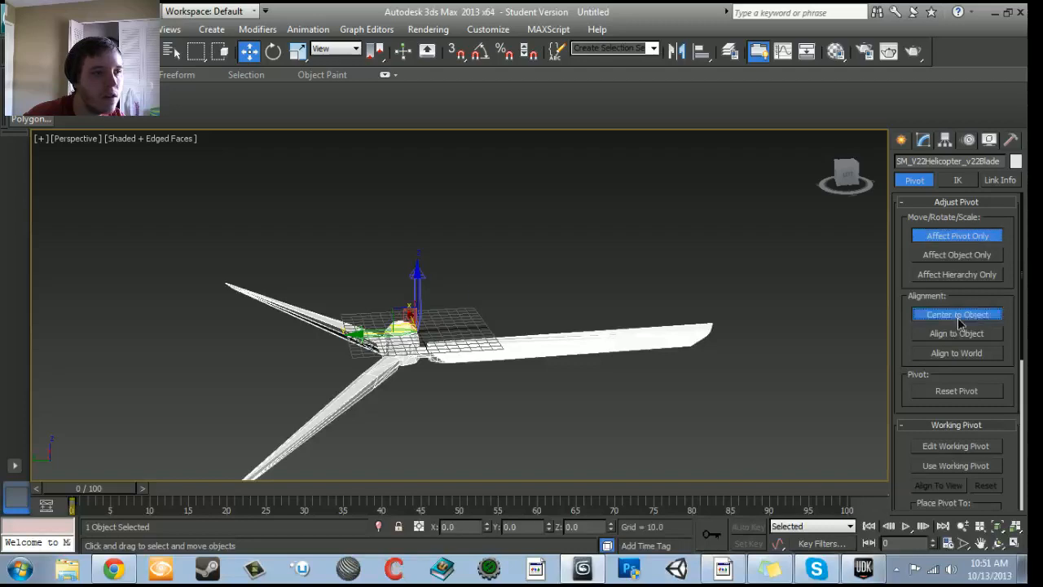
left_click(934, 237)
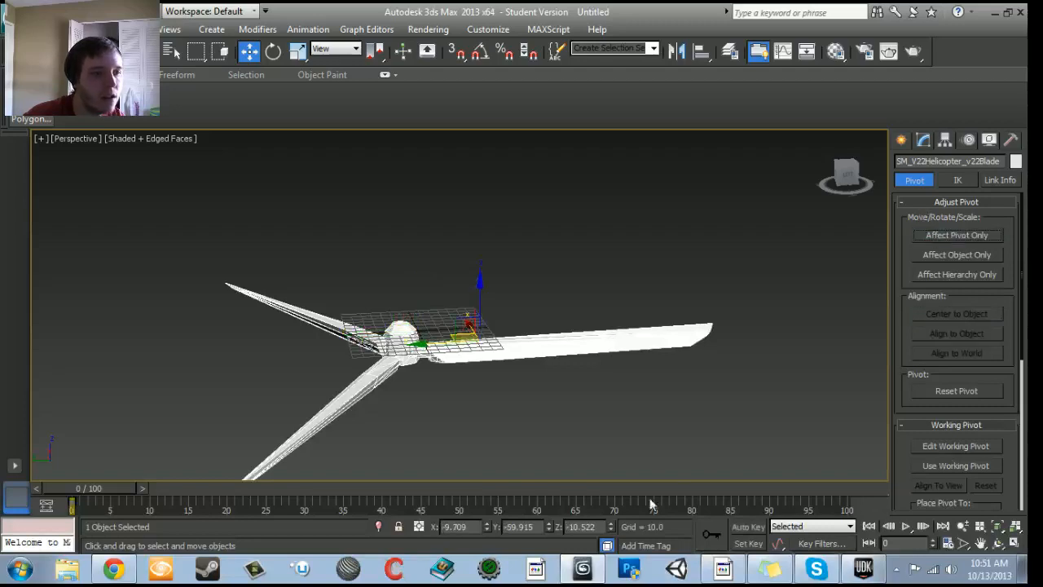
- Place the blade mesh at the world origin by setting its X, Y and Z position to 0
type("0")
key("Tab")
type("0")
key("Tab")
type("0")
key("Tab")
middle_click_drag(271, 414, 319, 349, "alt")
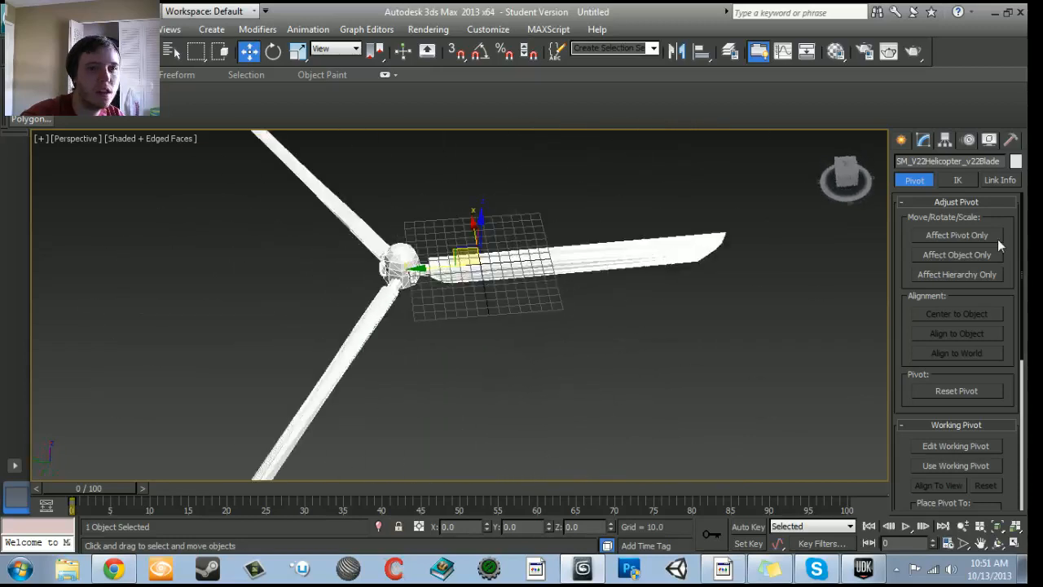
- Center the pivot to the blade mesh once more, affecting only the pivot, and check it against the hub
left_click(958, 235)
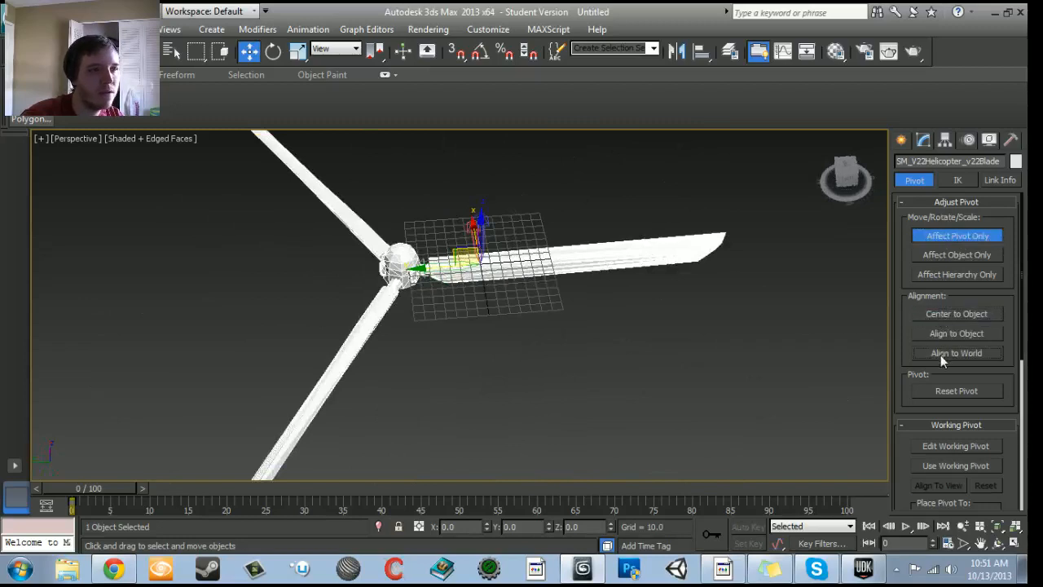
left_click(947, 313)
middle_click_drag(485, 347, 528, 323)
scroll(528, 321, "up", 5)
scroll(482, 351, "down", 12)
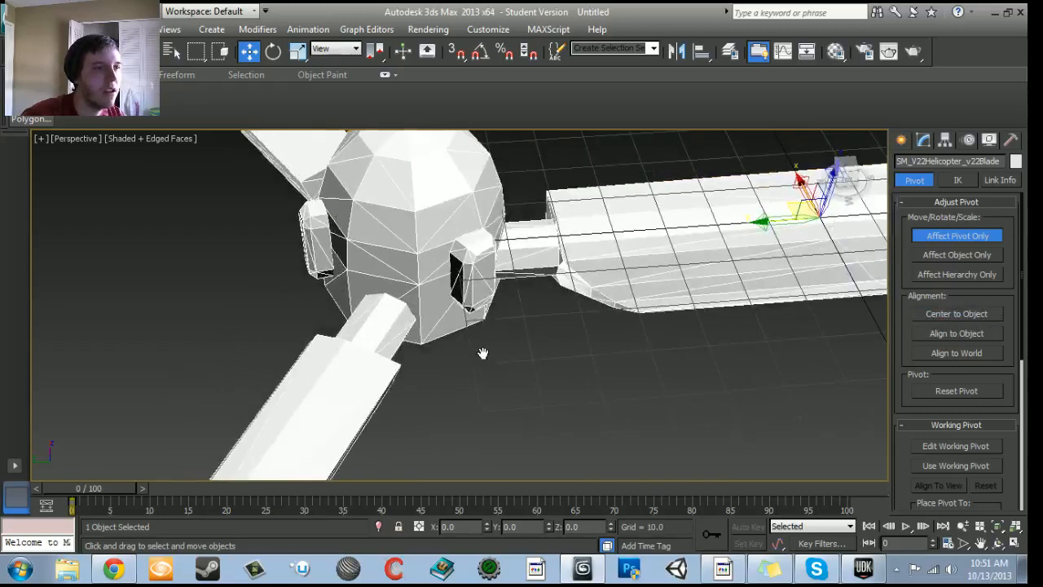
middle_click_drag(449, 392, 491, 346)
scroll(467, 379, "up", 8)
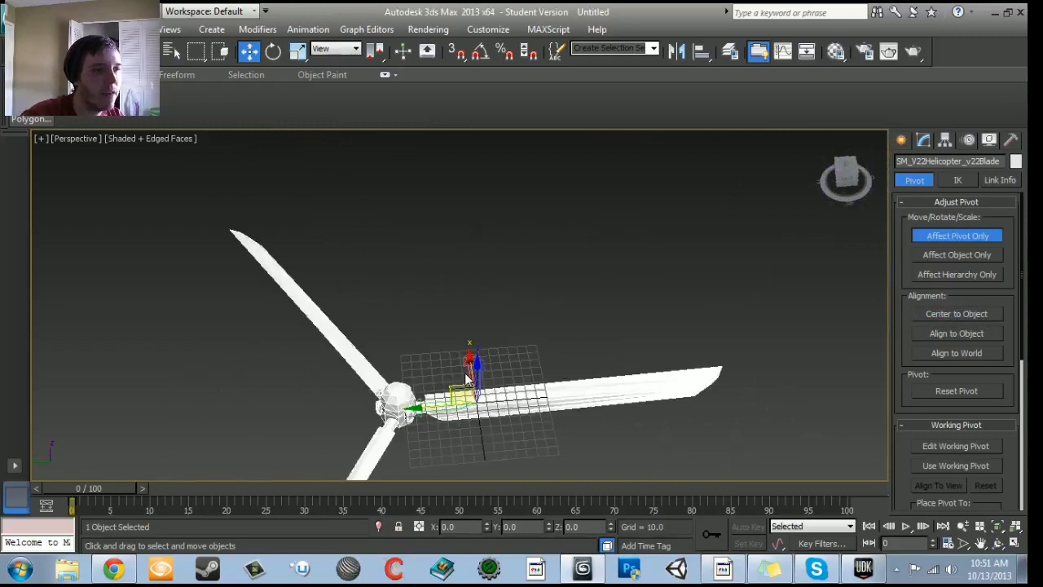
left_click(956, 235)
- Move the blade mesh along the Y axis to about -78.3 so its hub sits over the grid's center
left_click(901, 140)
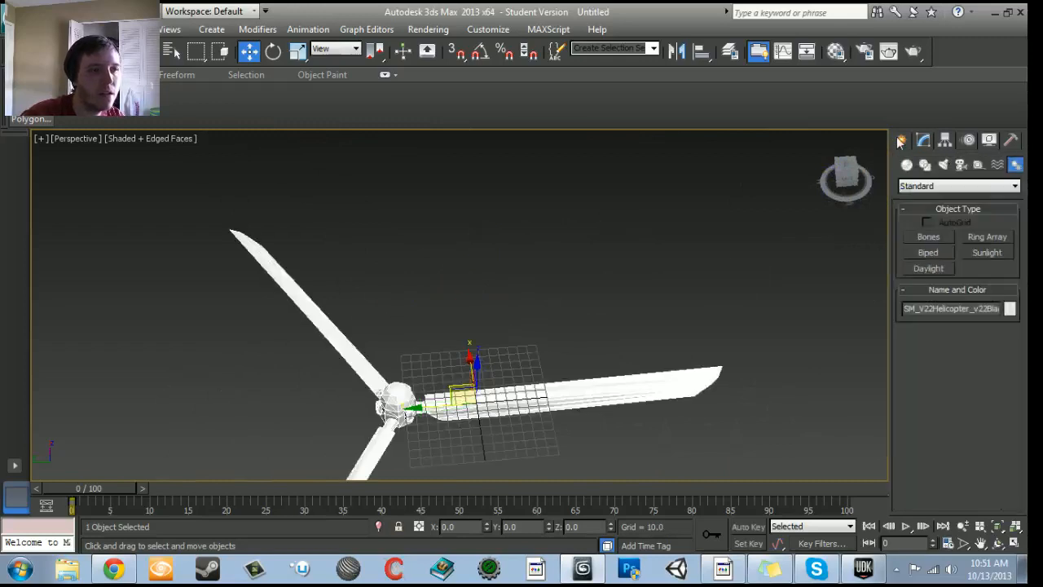
middle_click_drag(660, 297, 659, 231)
left_click_drag(414, 344, 491, 336)
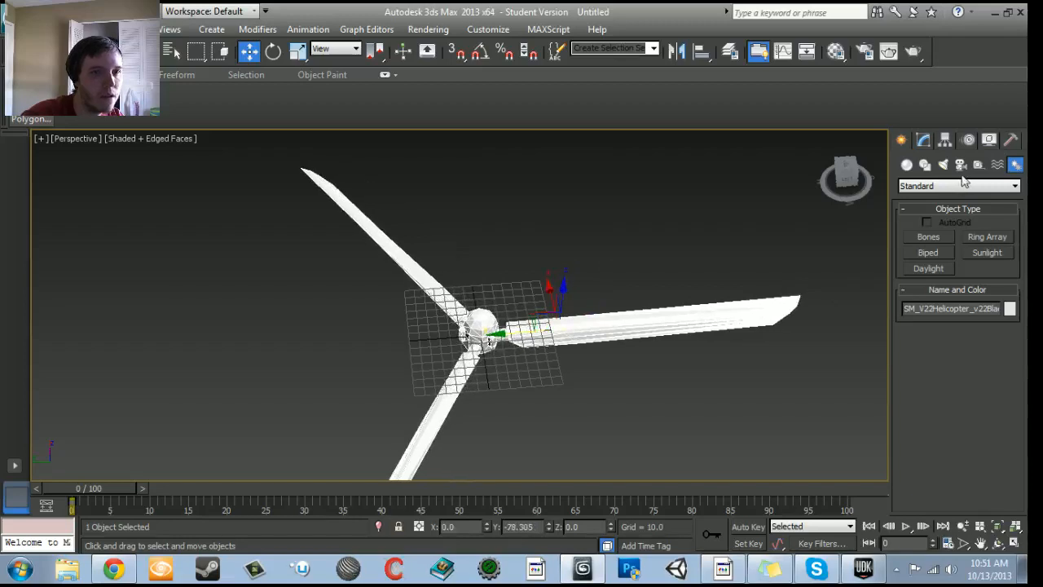
middle_click_drag(466, 334, 537, 383)
middle_click_drag(683, 378, 566, 340, "alt")
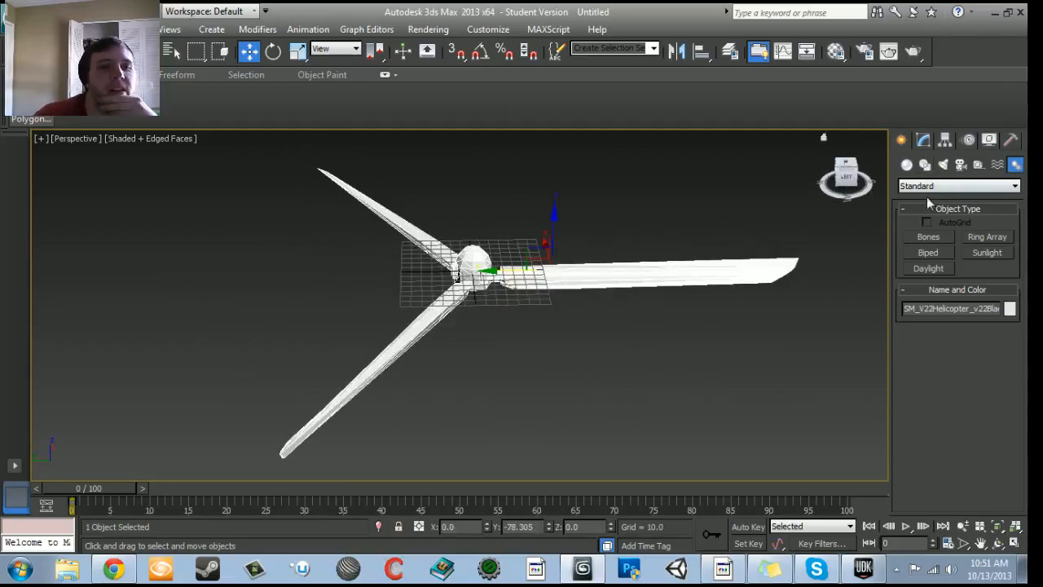
- Reset the blade mesh's pivot in Affect Pivot Only mode, and enter and leave working pivot editing
left_click(945, 141)
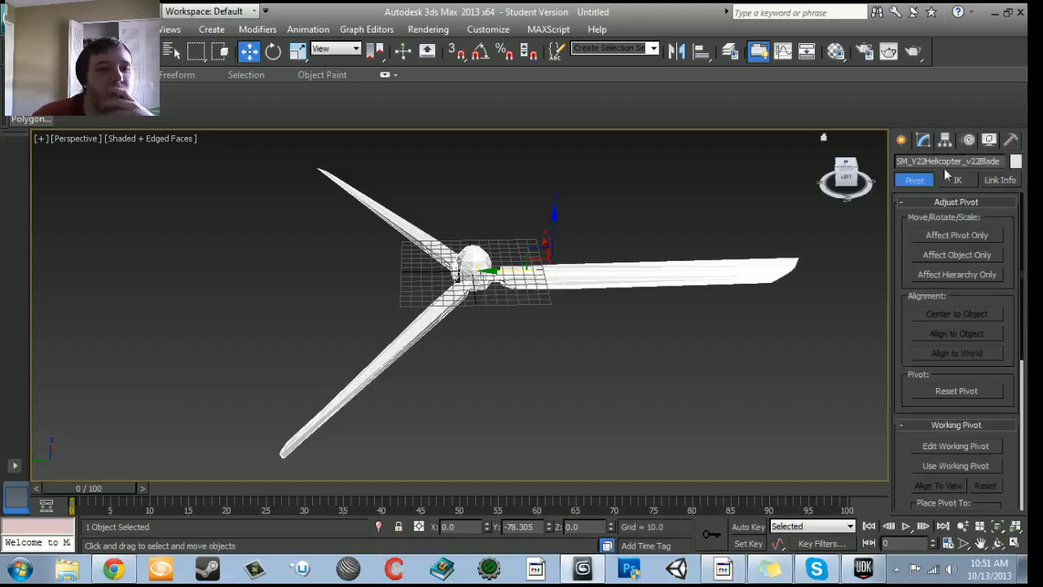
left_click(941, 235)
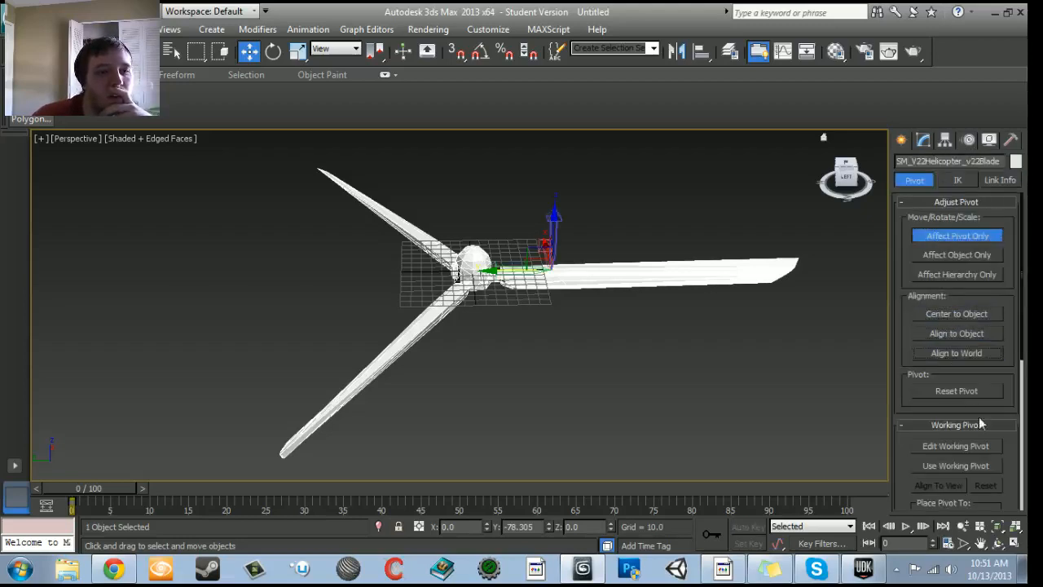
left_click(962, 391)
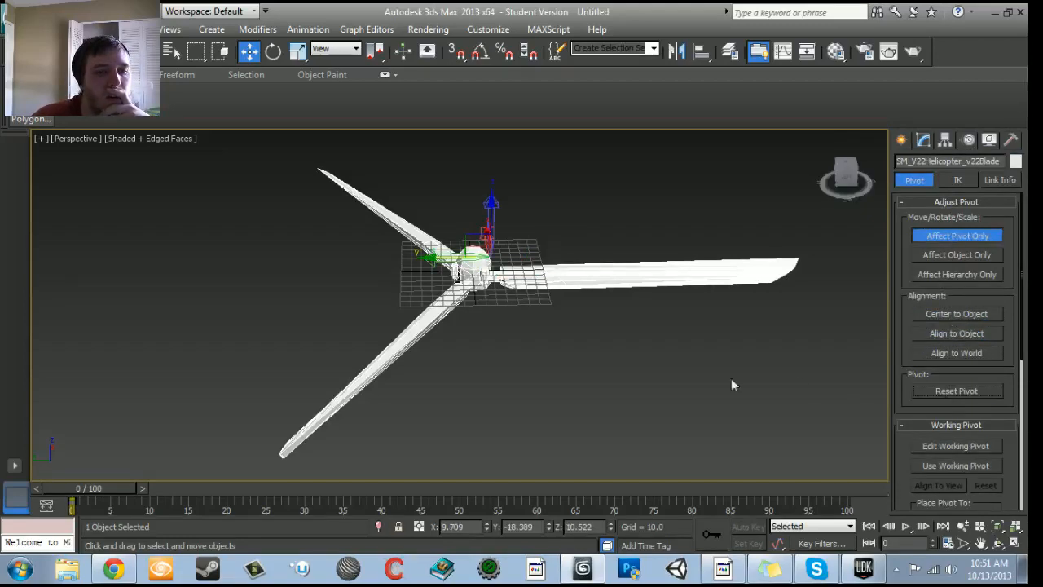
left_click(936, 448)
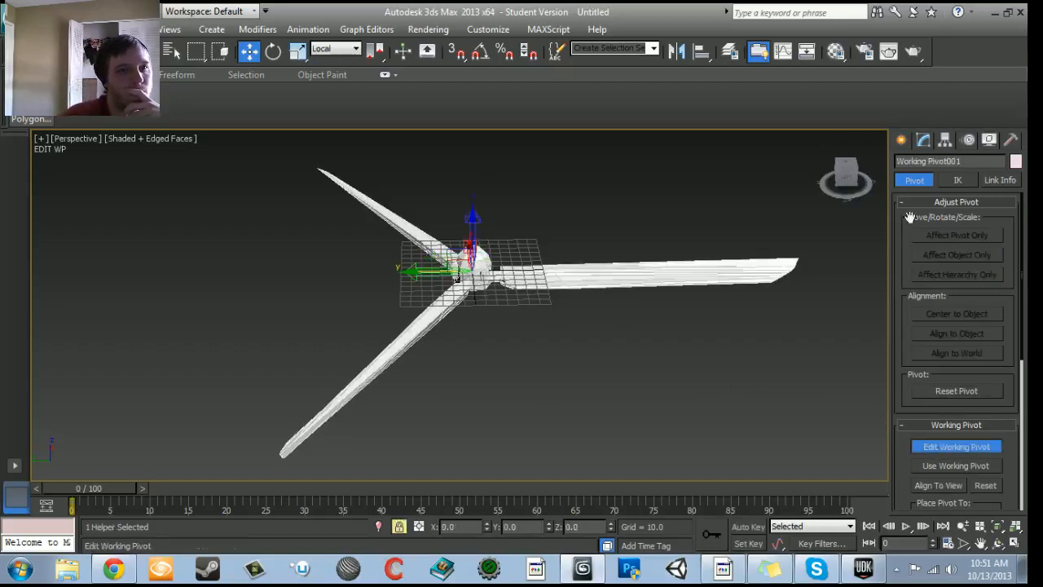
left_click(927, 450)
- Try rotating the blade mesh about its reset pivot, and undo the last change
middle_click_drag(656, 356, 294, 394)
key("e")
left_click_drag(565, 371, 173, 374)
key("w")
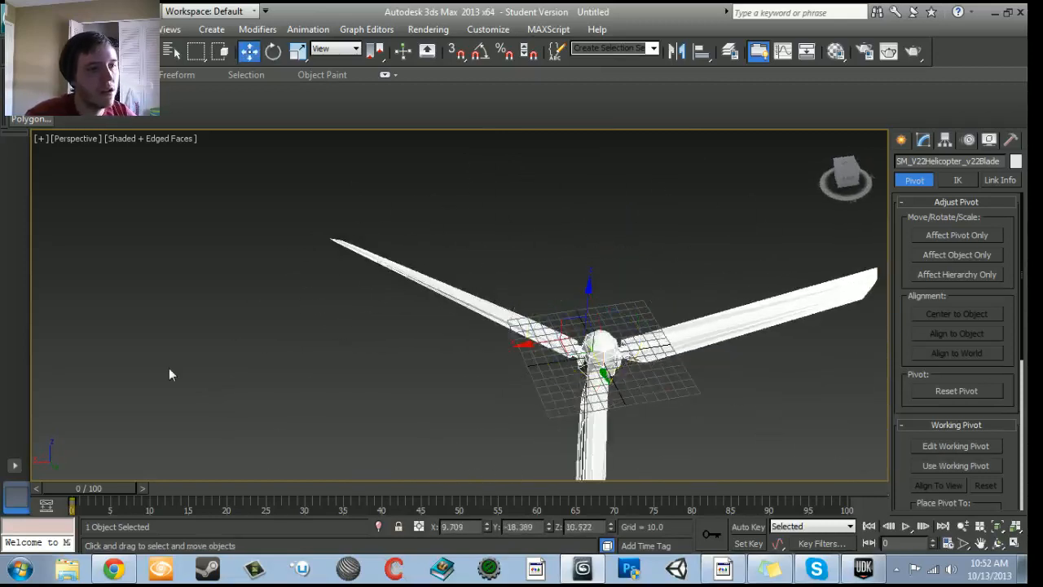
key("ctrl+z")
- Set the blade mesh's X and Y position to 0, and check the hub against the grid
middle_click_drag(418, 398, 314, 321)
scroll(314, 321, "up", 5)
middle_click_drag(379, 322, 312, 422)
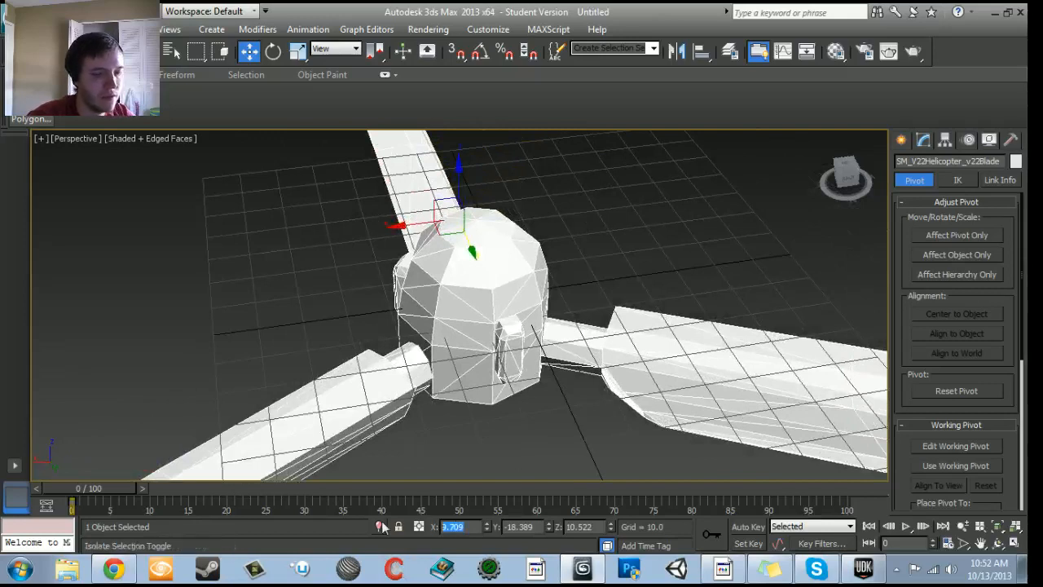
type("0")
key("Tab")
type("0")
key("Tab")
scroll(323, 295, "down", 3)
middle_click_drag(323, 295, 404, 352)
scroll(329, 282, "down", 7)
scroll(492, 366, "up", 5)
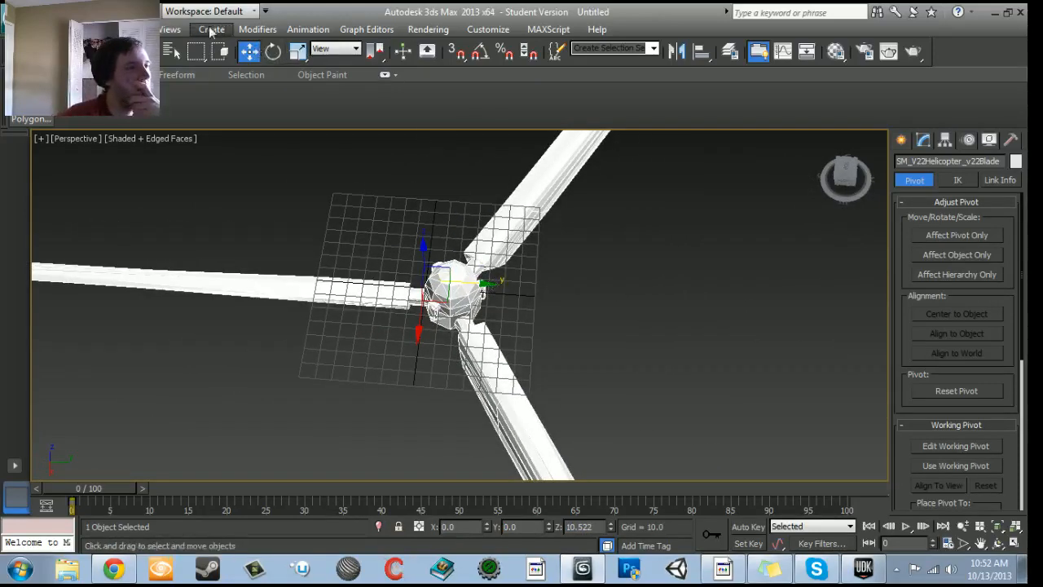
- Create a standard primitive box beside the blade mesh as a position reference
left_click(902, 140)
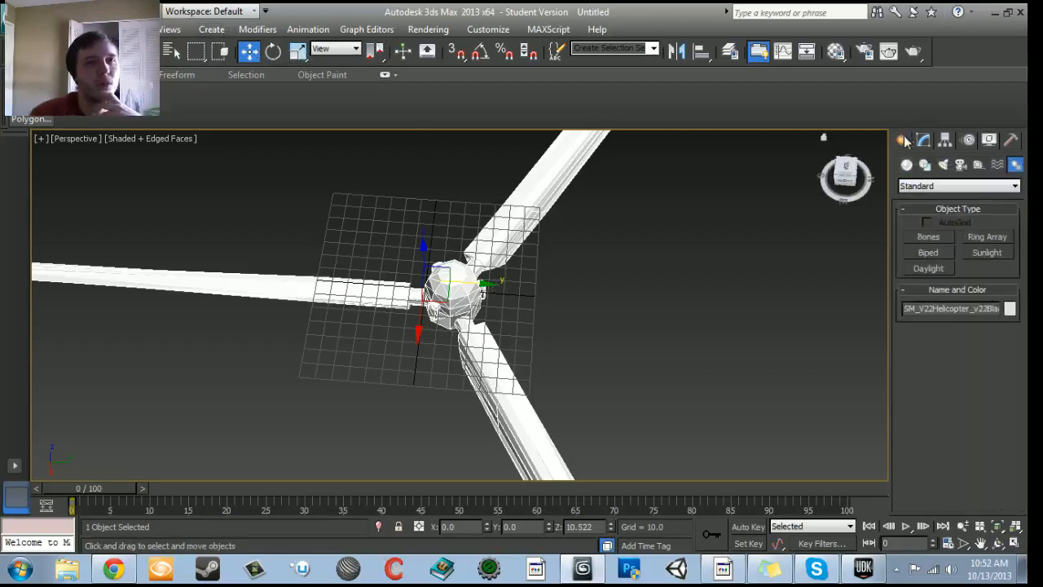
left_click(938, 242)
left_click_drag(586, 343, 664, 383)
left_click(675, 284)
middle_click_drag(714, 378, 686, 364)
key("w")
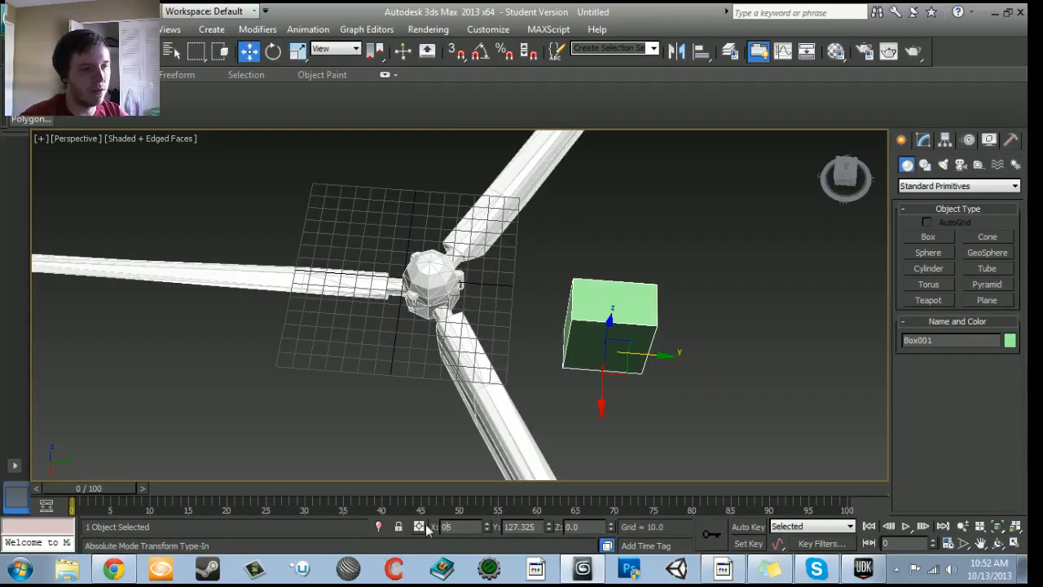
- Position the reference box at X 0 and Y 0 to compare it with the blade hub
type("0")
key("Tab")
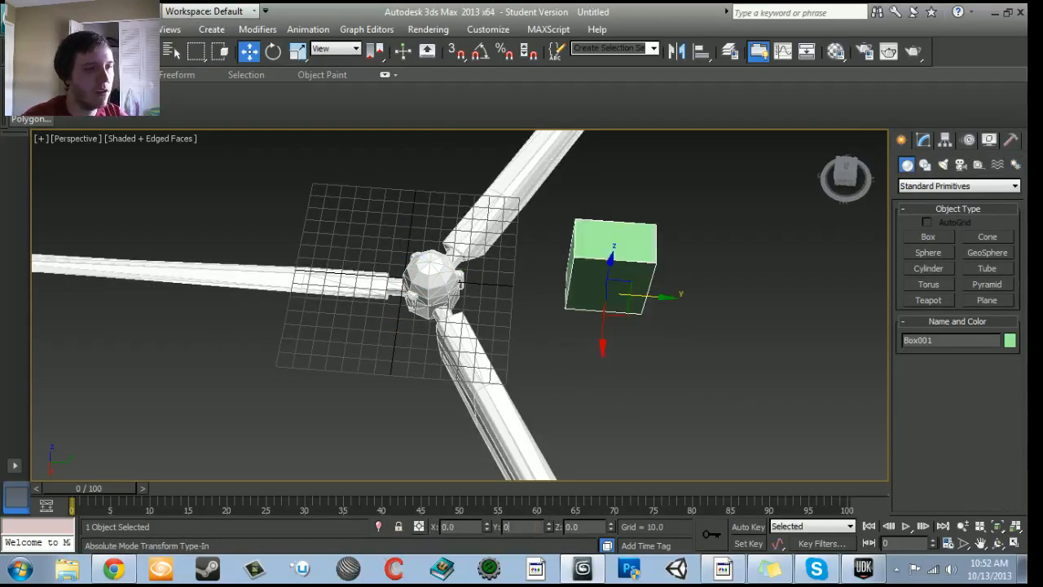
type("0")
key("Tab")
middle_click_drag(530, 344, 3, 273, "alt")
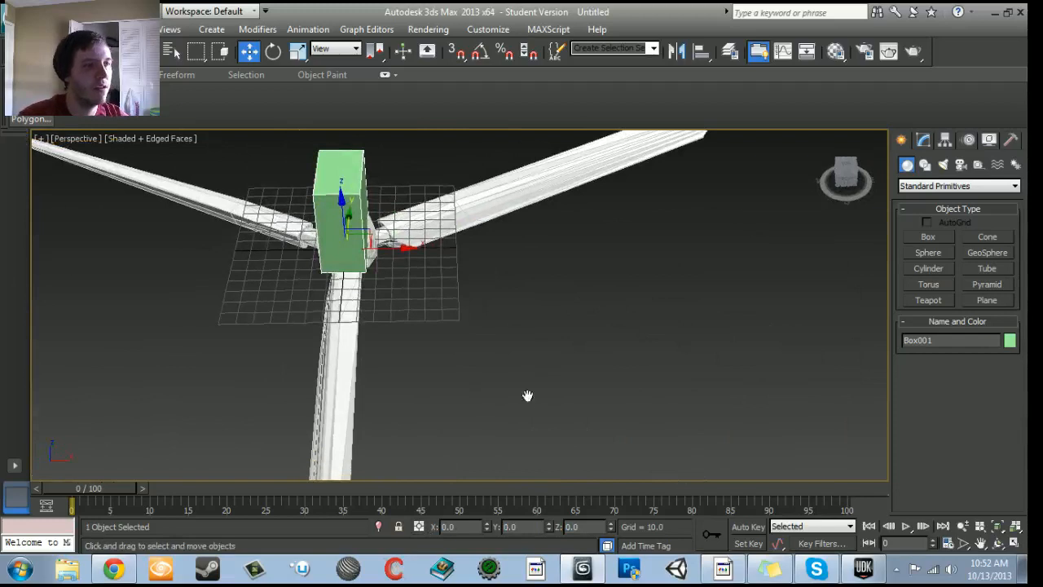
- Delete the reference box and select the blade mesh again
middle_click_drag(527, 396, 491, 399)
key("Delete")
left_click(454, 218)
middle_click_drag(454, 356, 554, 322, "alt")
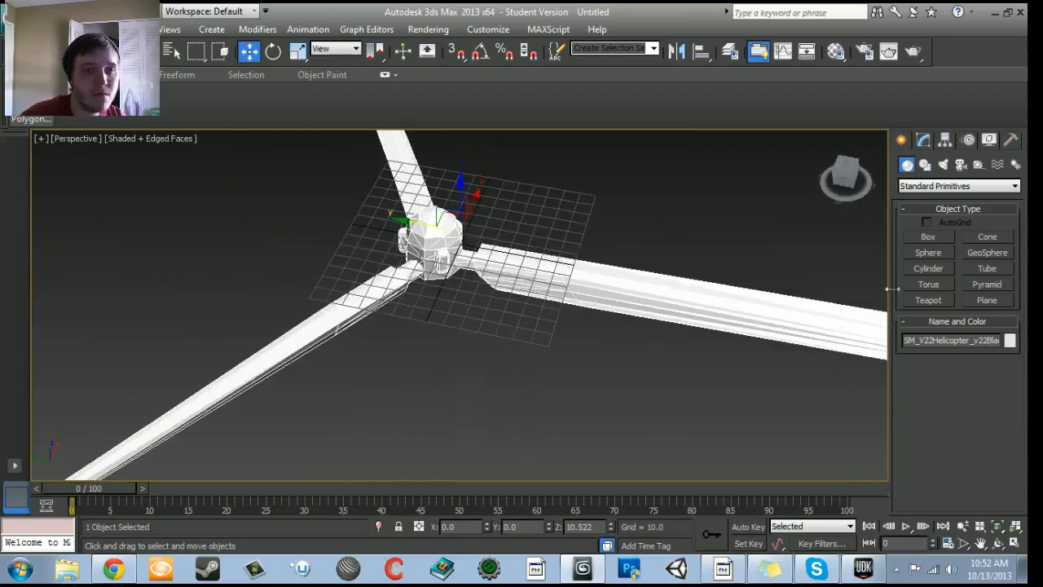
- Try to align the selected blade mesh with Quick Align, using the hub area at the grid as the target
left_click(926, 165)
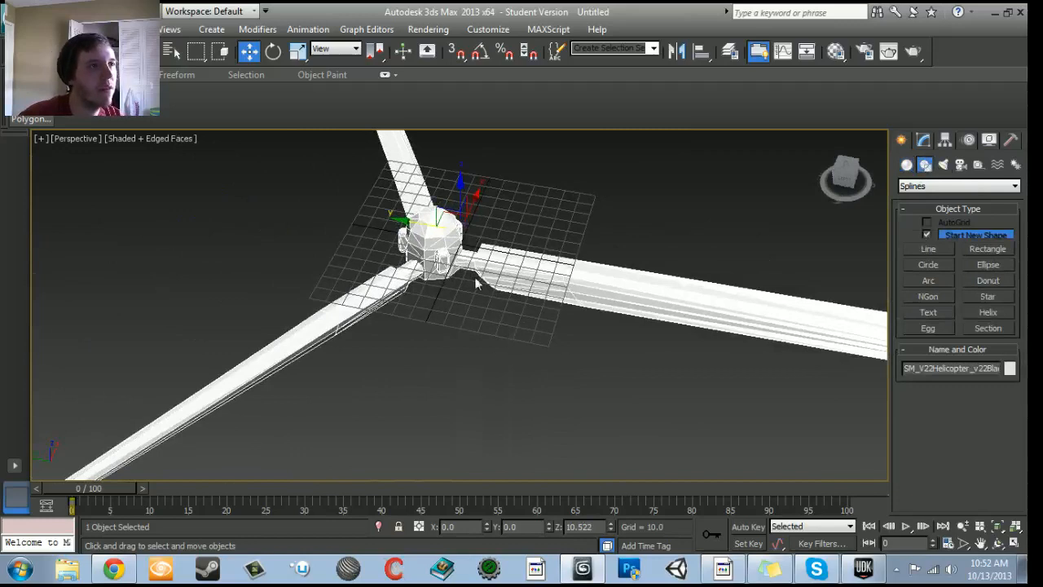
left_click(539, 30)
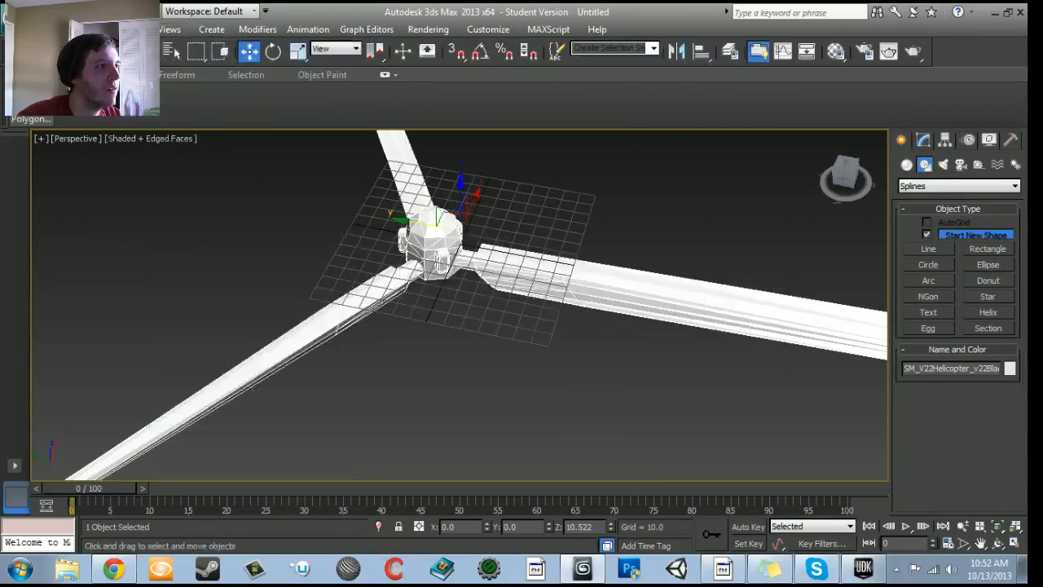
mouse_move(86, 30)
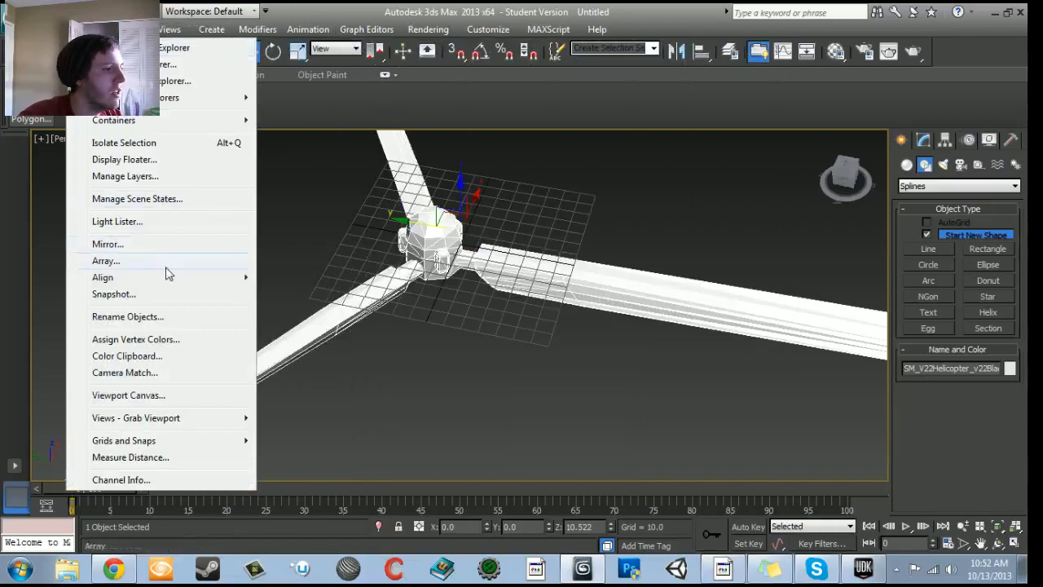
mouse_move(170, 283)
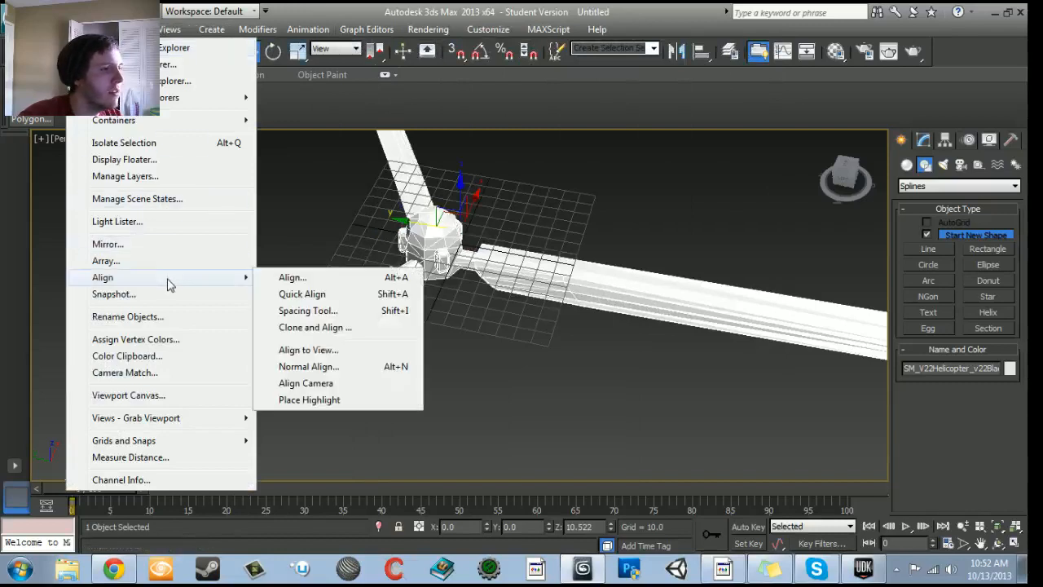
left_click(302, 294)
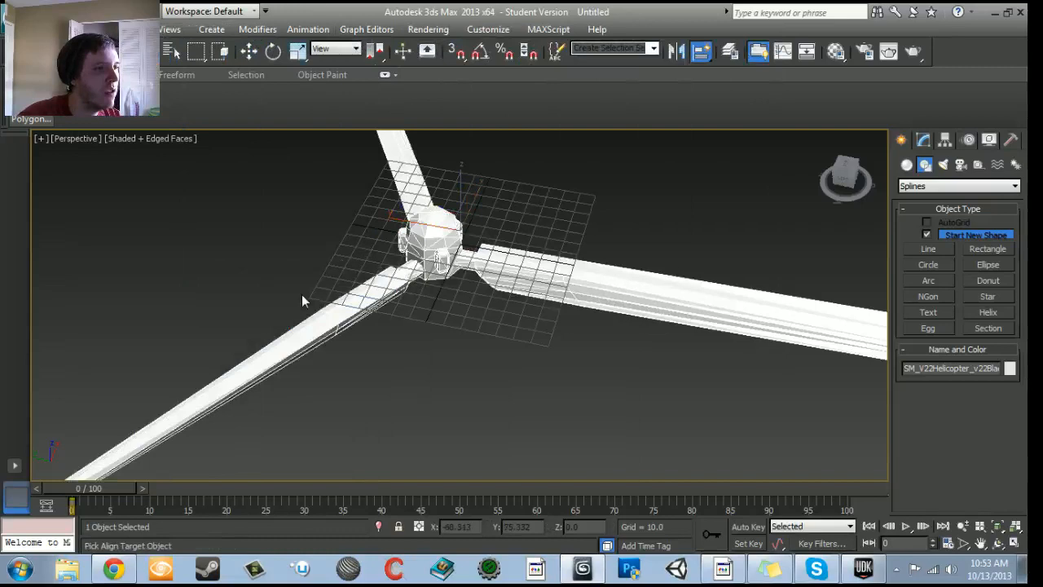
left_click(478, 321)
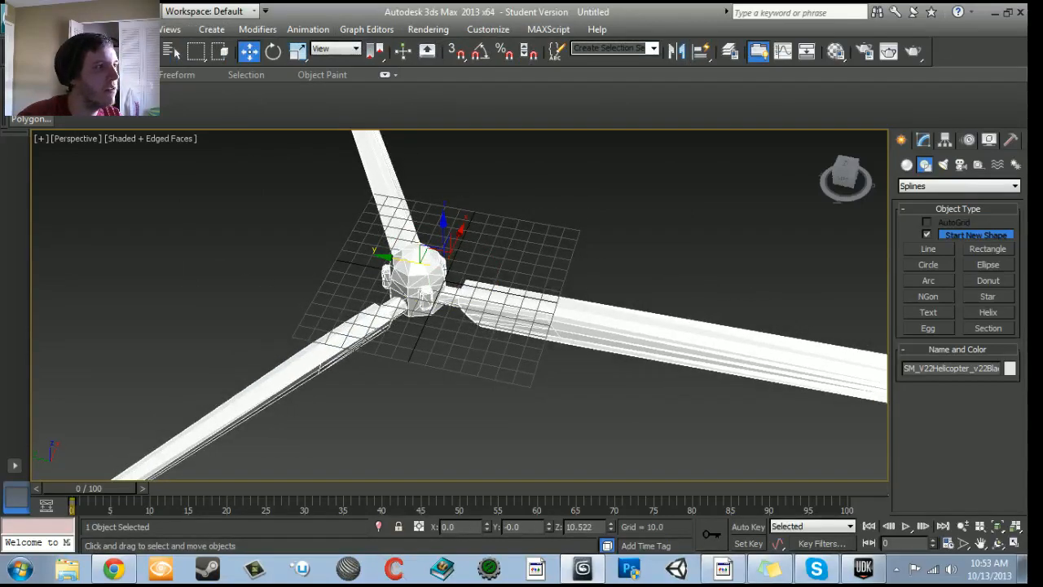
- Try the Align and Normal Align commands on the blade mesh, and check the hub's height against the grid from the side
left_click(86, 30)
mouse_move(138, 279)
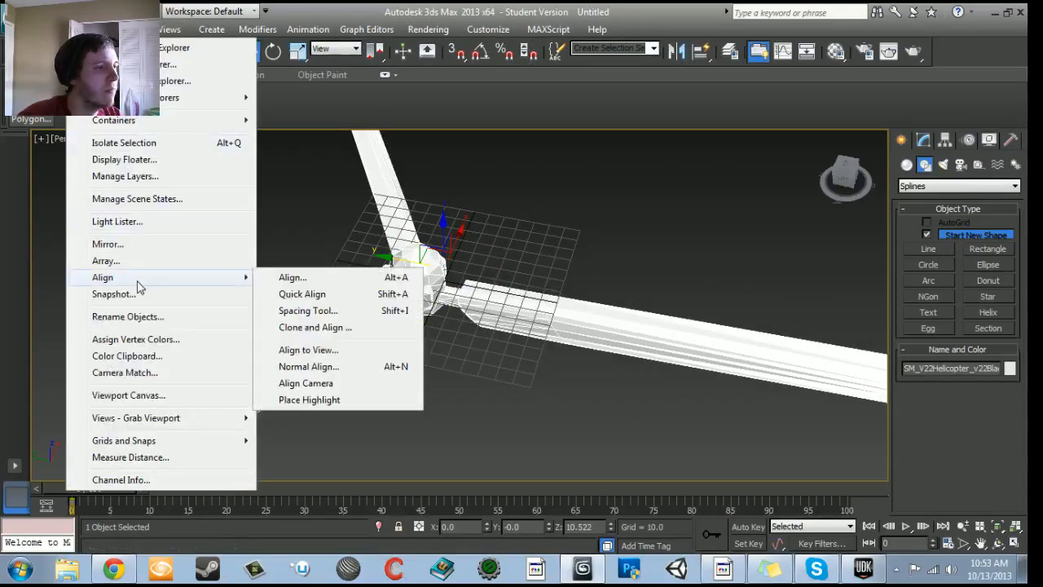
left_click(293, 277)
key("w")
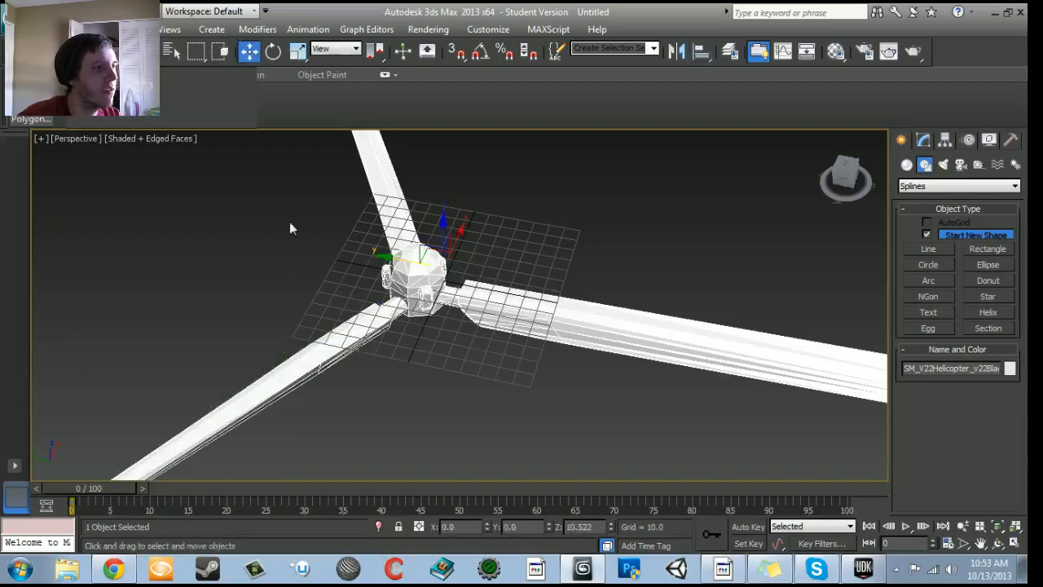
left_click(86, 30)
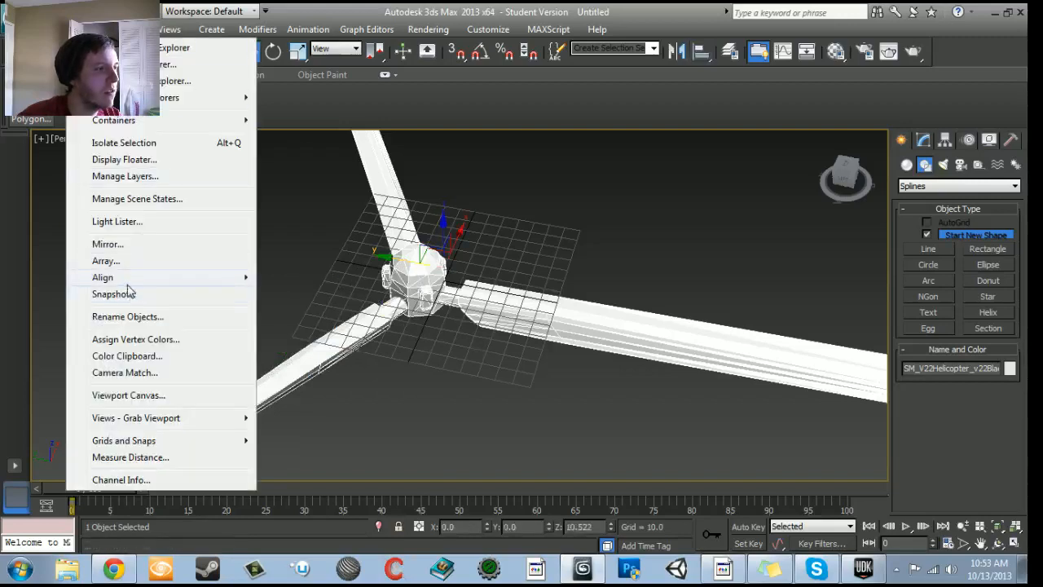
mouse_move(128, 285)
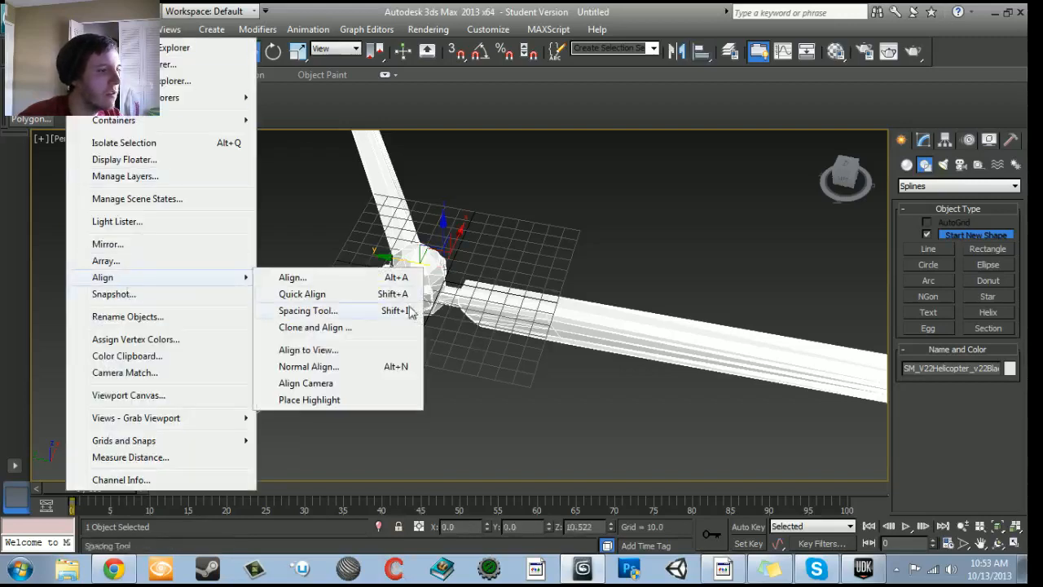
left_click(324, 370)
key("w")
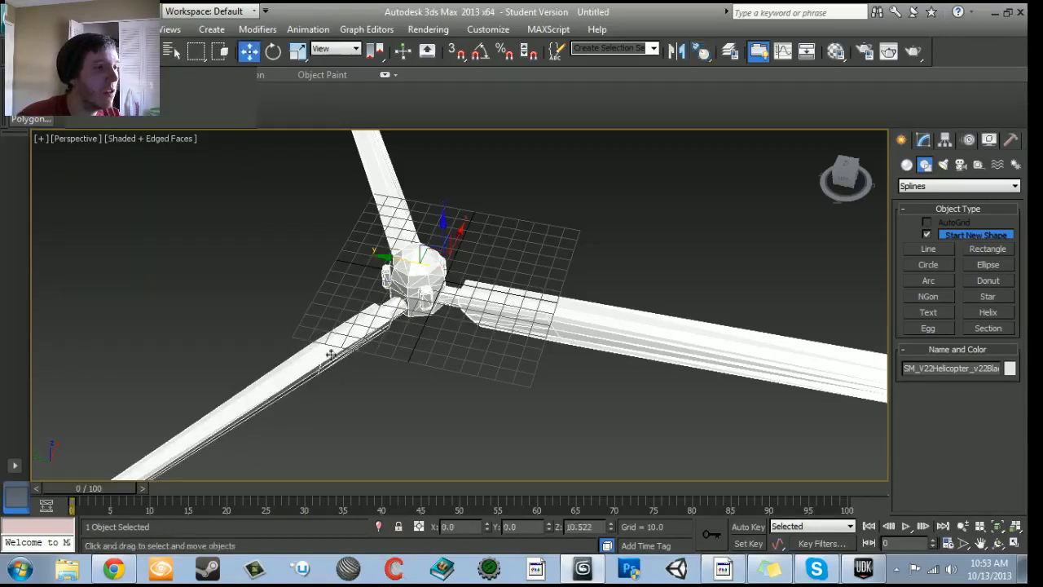
middle_click_drag(505, 347, 250, 282, "alt")
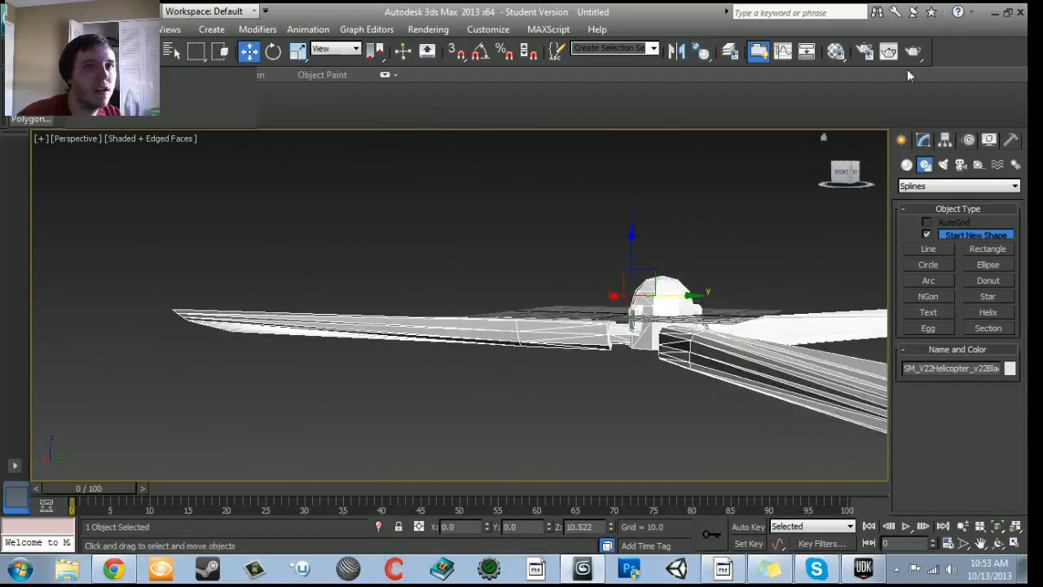
- Switch to Unreal Development Kit, and move the builder brush up to the centre of the hallway fan ring
left_click(1020, 12)
left_click(527, 337)
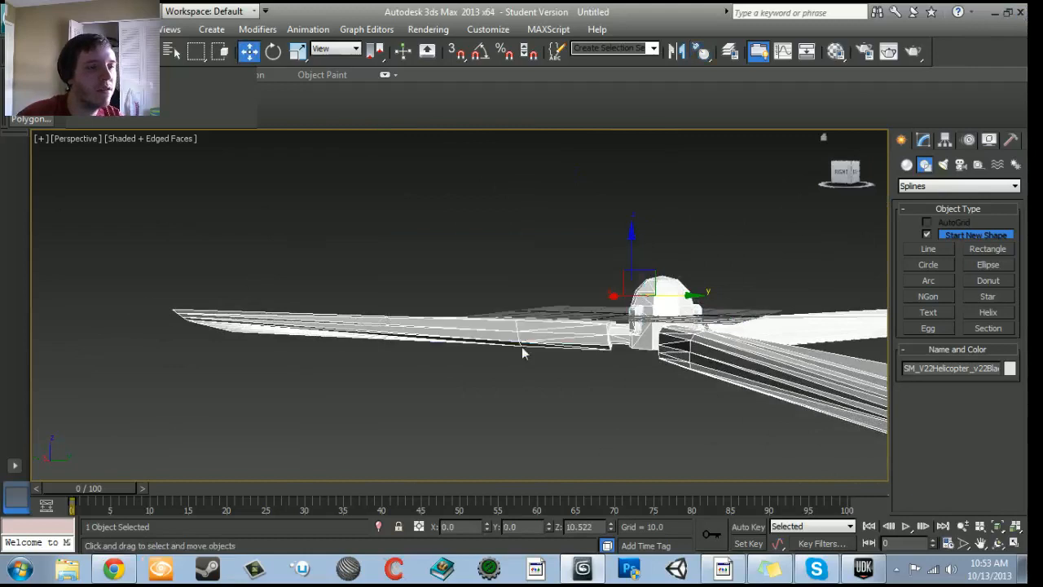
left_click_drag(527, 337, 525, 244)
key("space")
left_click_drag(544, 378, 544, 531)
mouse_move(545, 342)
left_mouse_down()
mouse_move(544, 253)
mouse_move(547, 383)
mouse_move(643, 318)
mouse_move(554, 350)
mouse_move(489, 326)
mouse_move(481, 382)
mouse_move(489, 318)
mouse_move(530, 346)
left_mouse_up()
key("space")
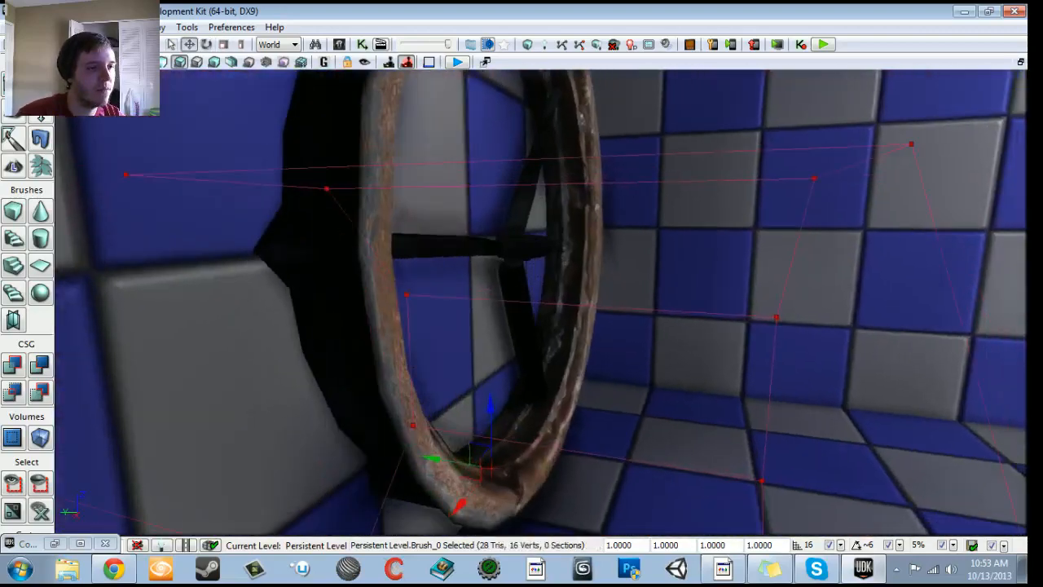
mouse_move(487, 396)
left_mouse_down()
mouse_move(486, 264)
mouse_move(496, 244)
left_mouse_up()
right_click_drag(496, 245, 375, 248)
left_click_drag(375, 248, 415, 292)
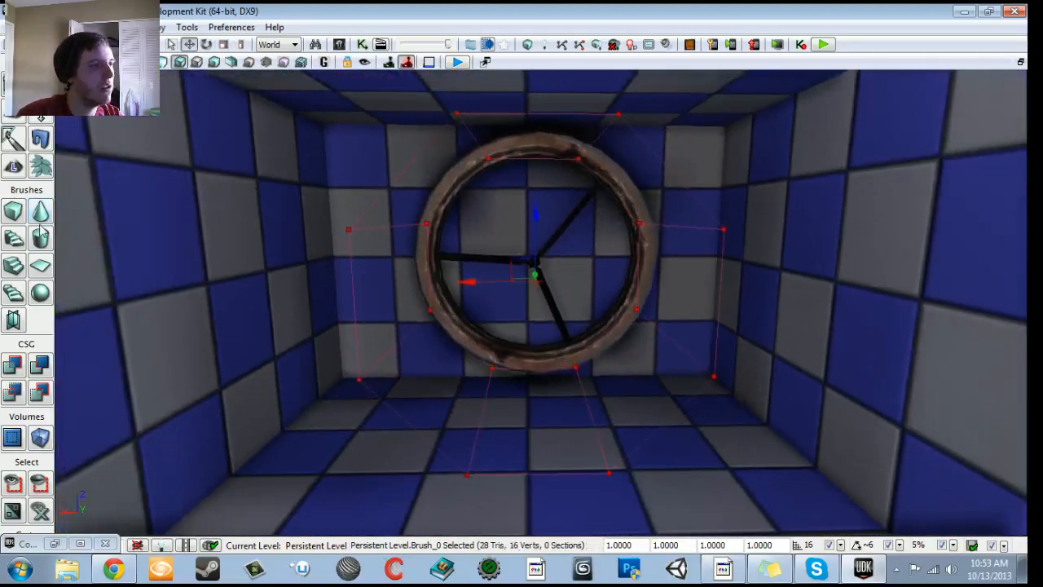
- Rebuild the cylinder brush with an outer radius of 92
right_click(47, 236)
left_click(896, 191)
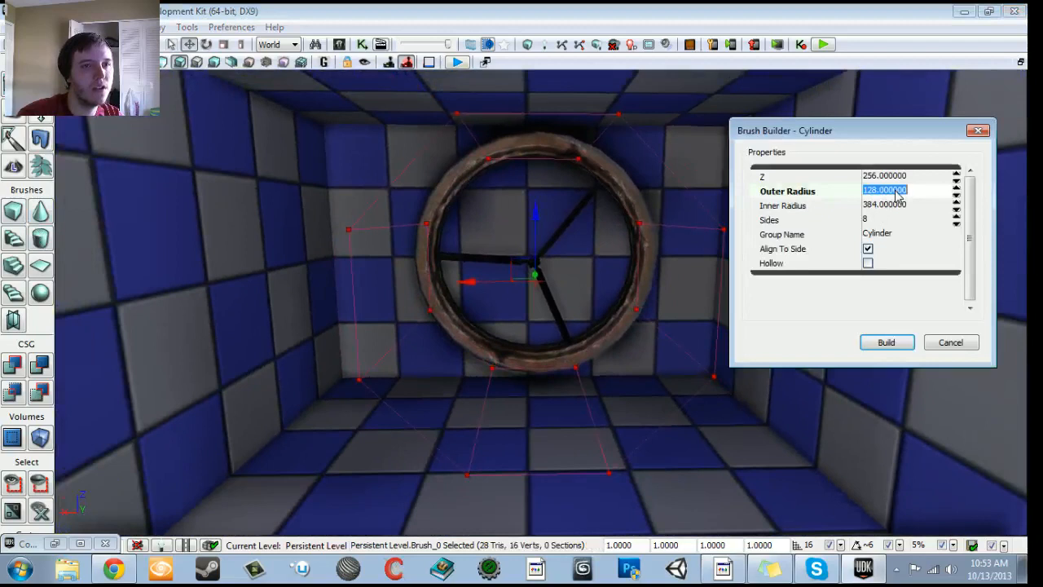
key("Return")
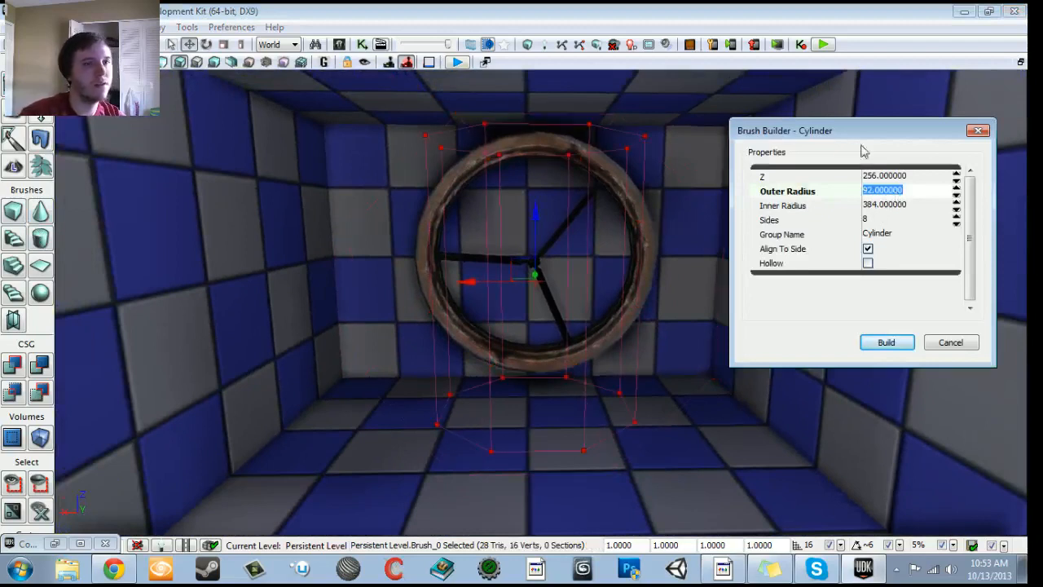
left_click(949, 342)
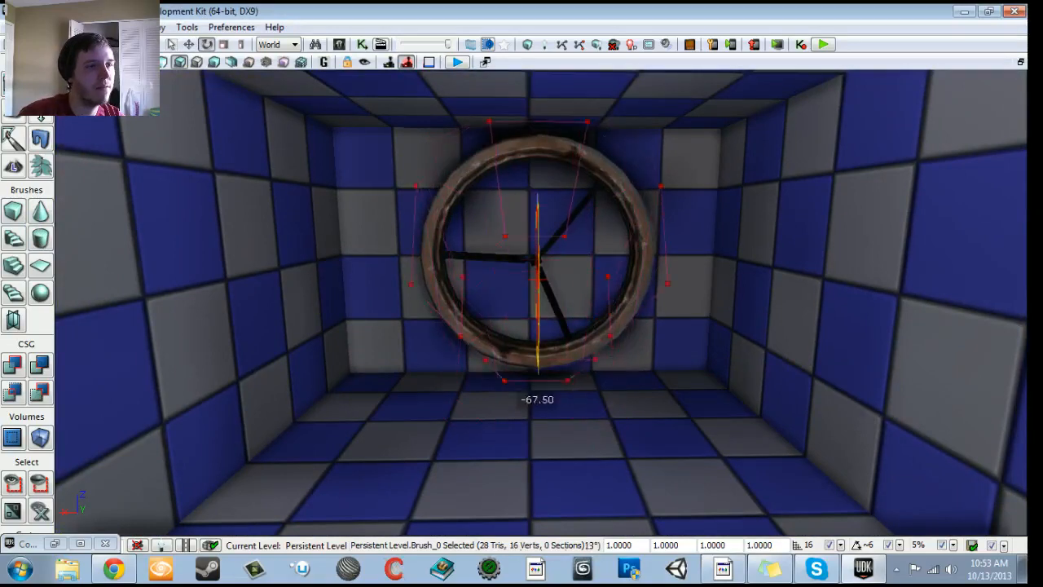
- Rotate the cylinder brush to face the end wall within the fan ring, and subtract it to cut a round opening
right_click_drag(541, 303, 537, 334)
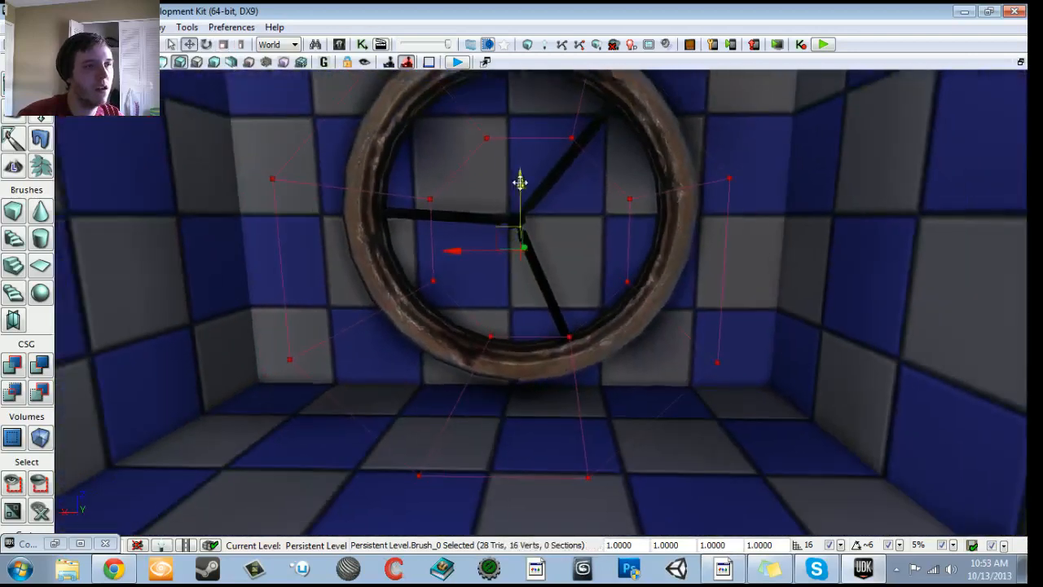
mouse_move(528, 132)
right_mouse_down()
mouse_move(522, 224)
mouse_move(531, 83)
mouse_move(523, 118)
mouse_move(603, 128)
mouse_move(509, 123)
mouse_move(542, 132)
right_mouse_up()
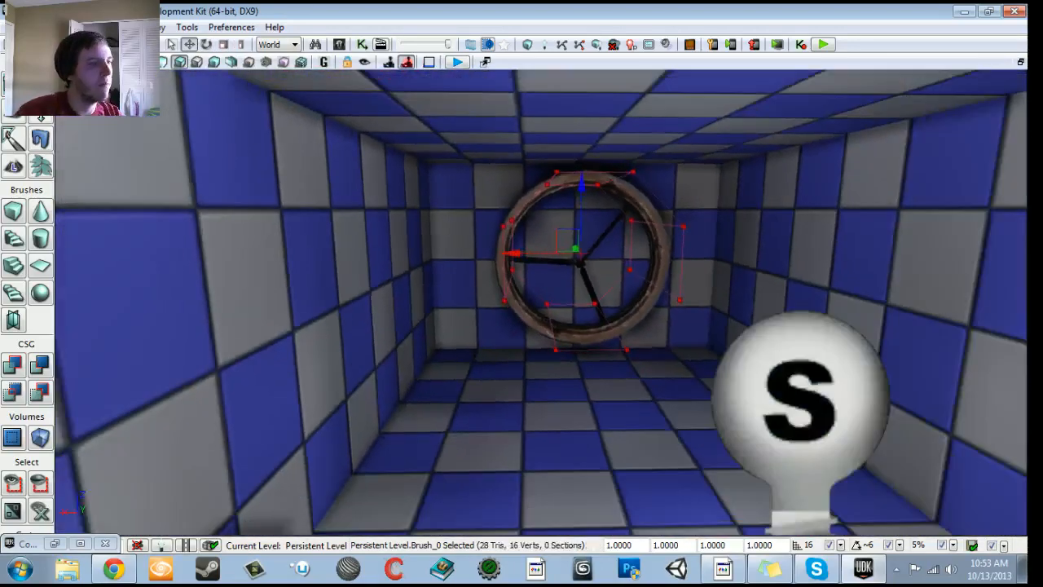
left_click(42, 364)
mouse_move(277, 318)
right_mouse_down()
mouse_move(285, 300)
mouse_move(319, 316)
mouse_move(321, 305)
mouse_move(313, 308)
right_mouse_up()
- Move the builder brush sideways, clear of the new fan opening
right_click_drag(480, 261, 492, 242)
left_click_drag(431, 255, 830, 251)
mouse_move(829, 251)
right_mouse_down()
mouse_move(808, 241)
mouse_move(831, 271)
mouse_move(834, 240)
right_mouse_up()
- Raise the fan ring slightly with a drag grid of 2 so that it covers the edges of the wall opening
left_click(610, 249)
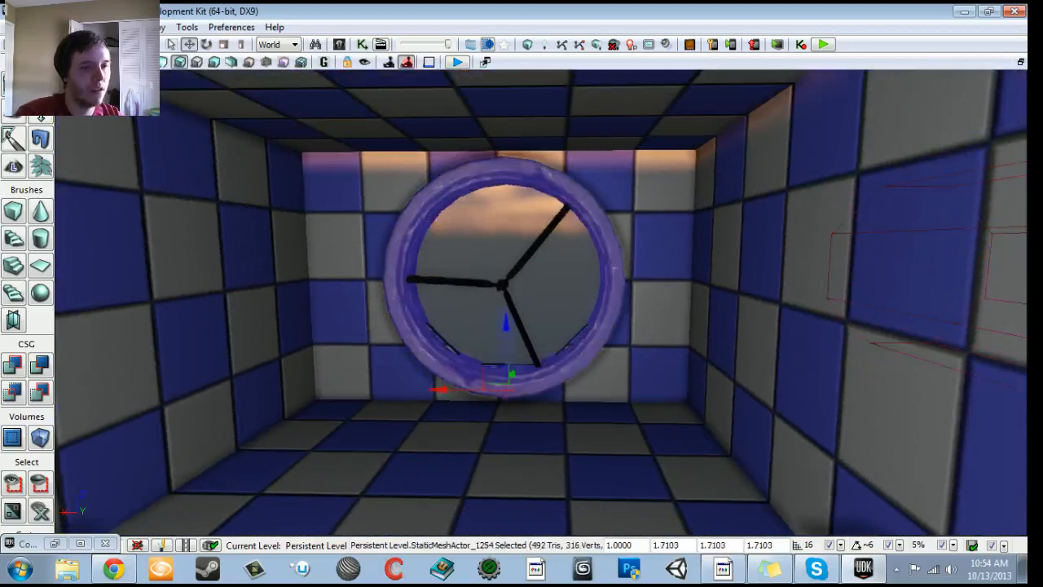
right_click_drag(502, 341, 500, 334)
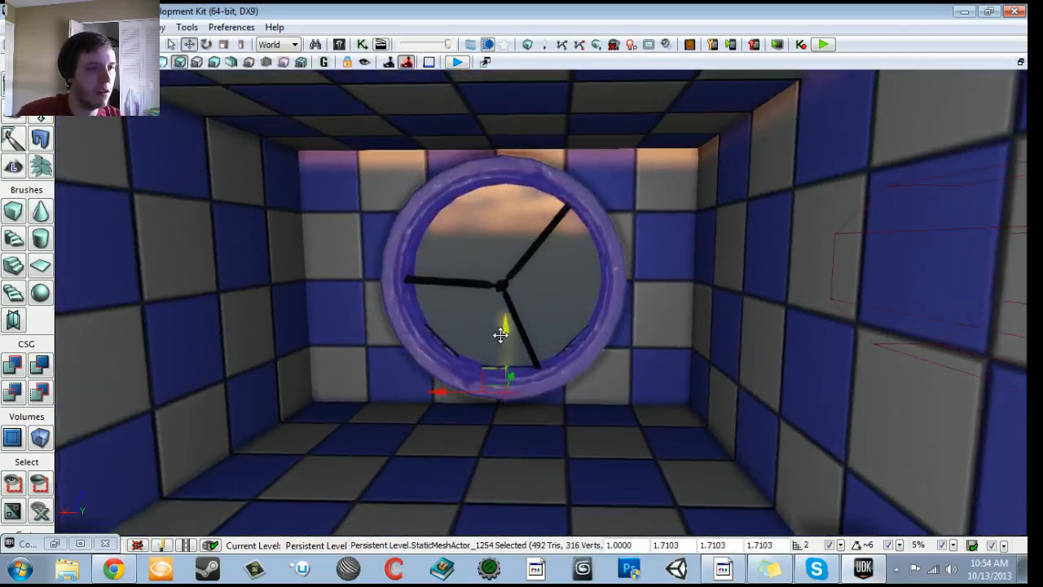
left_click_drag(504, 328, 505, 321)
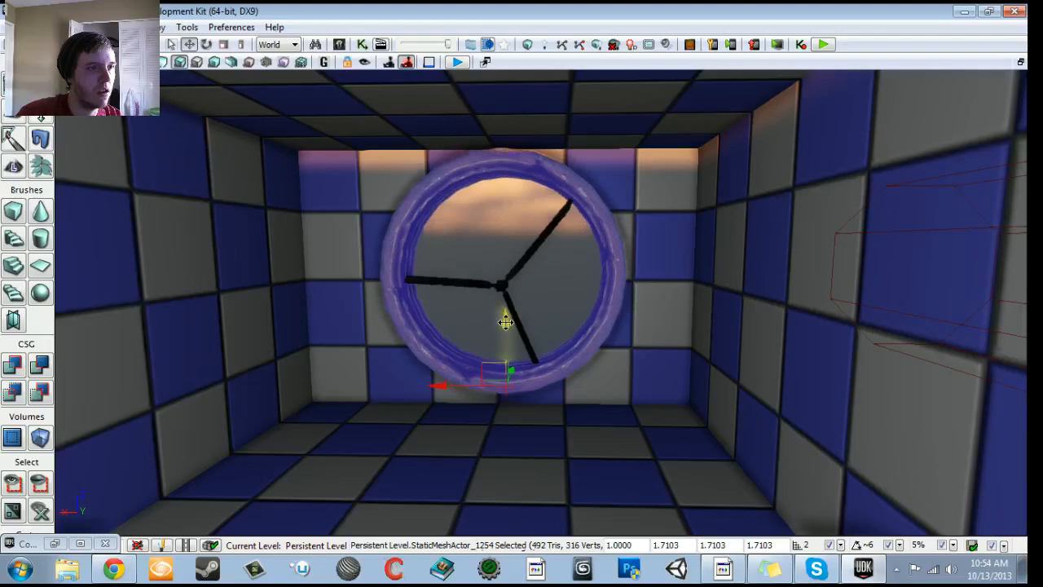
right_click_drag(505, 322, 492, 339)
- Raise the fan blades slightly to centre their hub in the ring, and check them from the side and front
left_click(554, 216)
left_click_drag(546, 160, 544, 141)
middle_click_drag(543, 168, 521, 144)
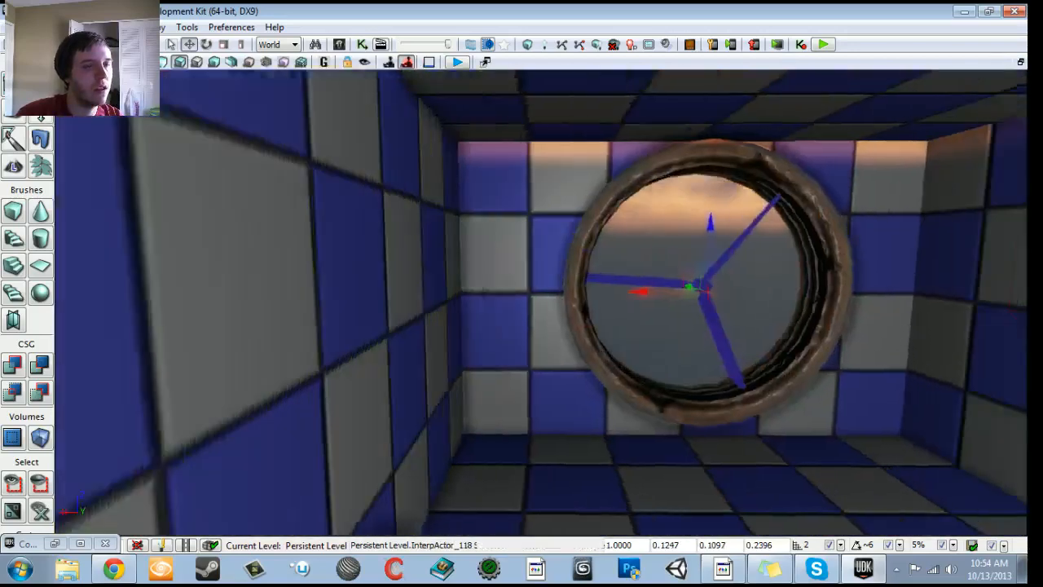
left_click_drag(521, 144, 577, 83)
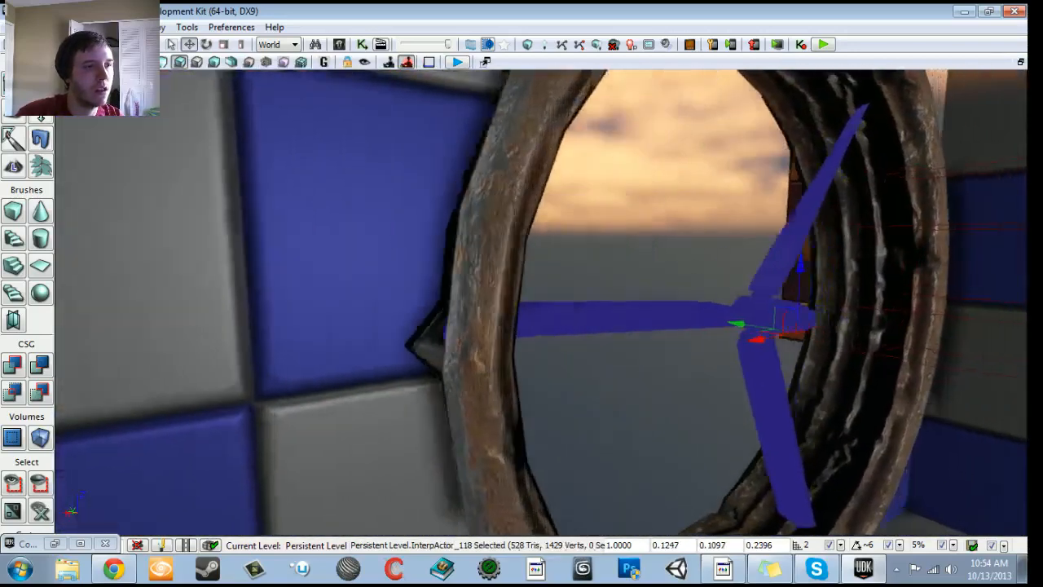
middle_click_drag(577, 83, 619, 83)
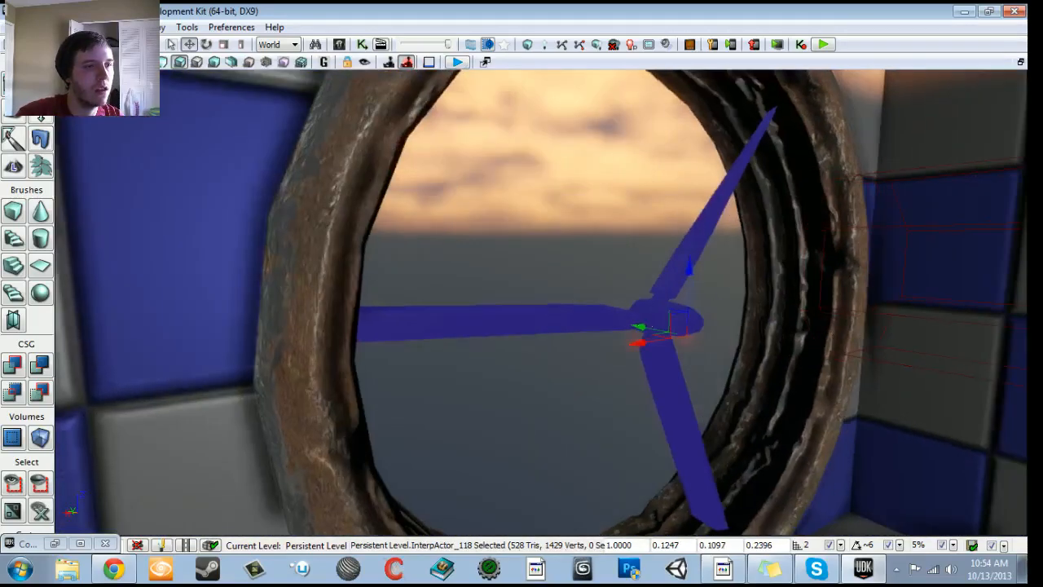
left_click_drag(619, 83, 607, 135)
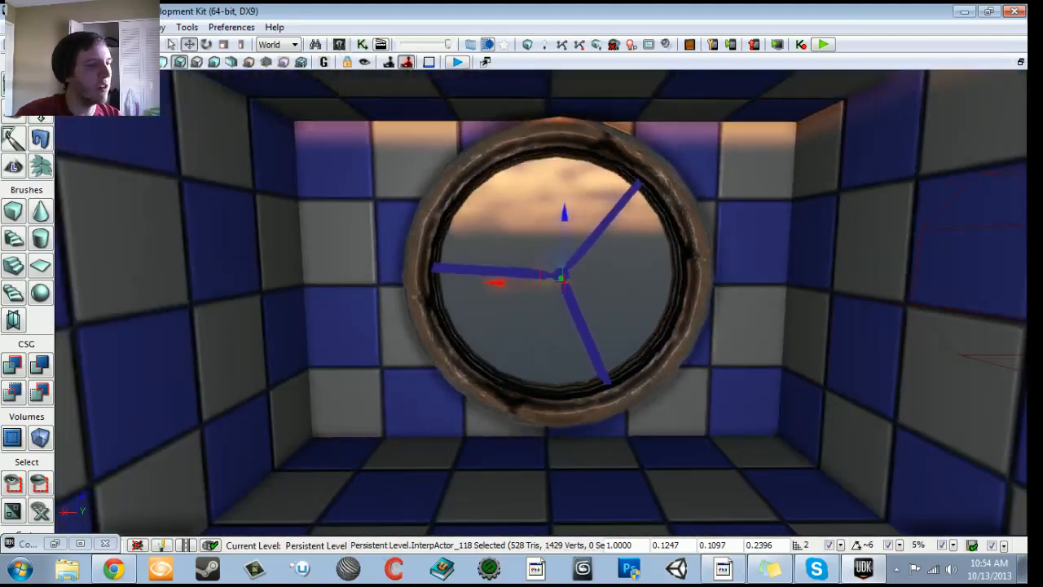
- Search the game content packages in the Content Browser for BLADE, filtered to static meshes
left_click(54, 543)
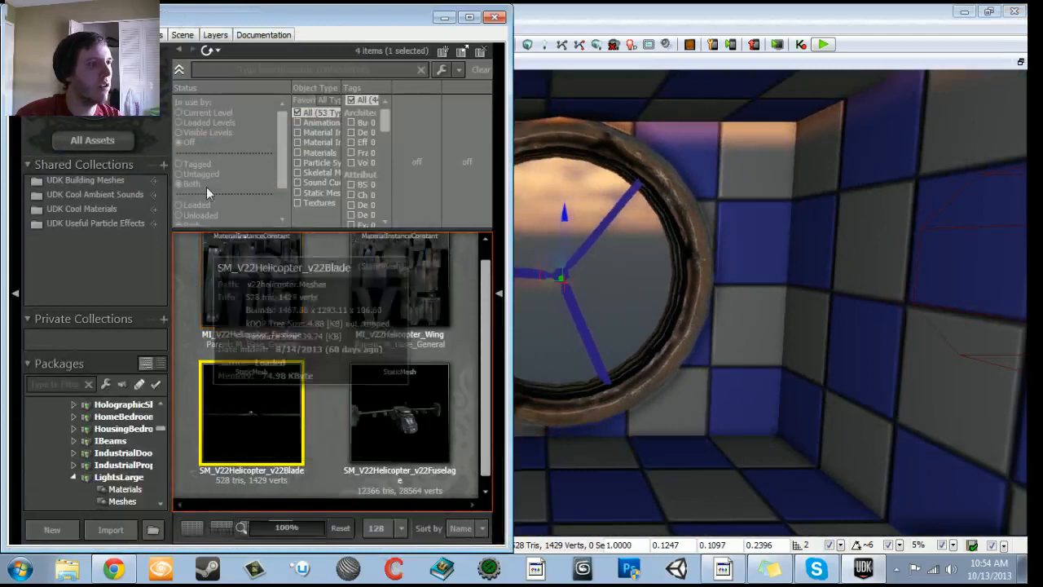
scroll(123, 440, "up", 10)
left_click(79, 428)
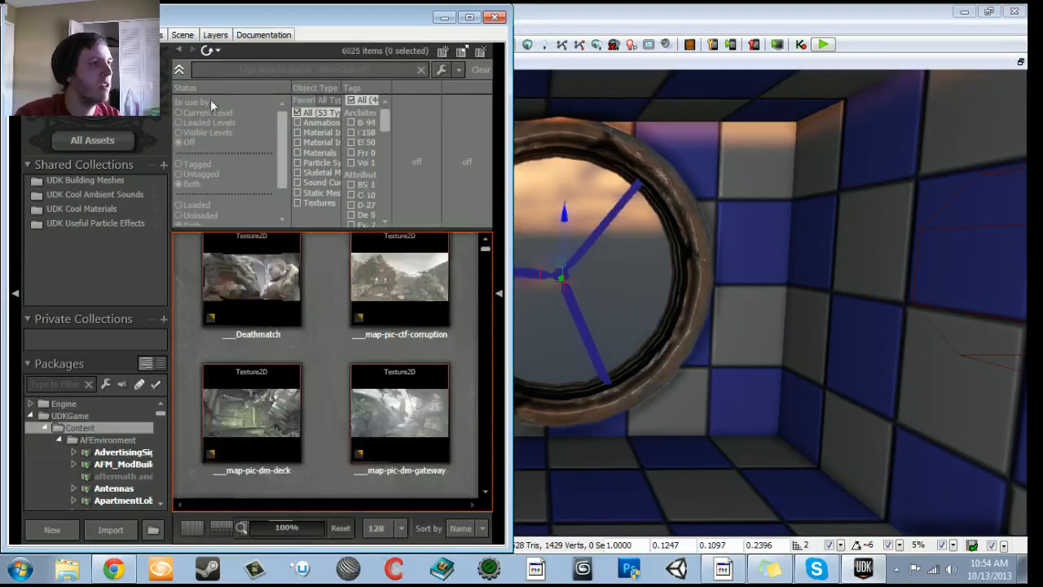
type("BLADE")
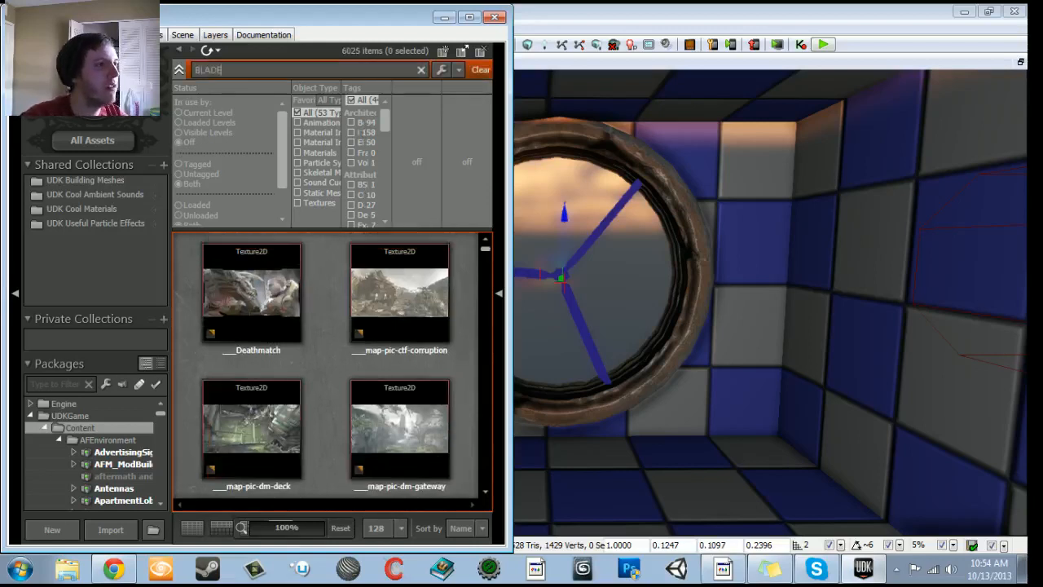
left_click(300, 193)
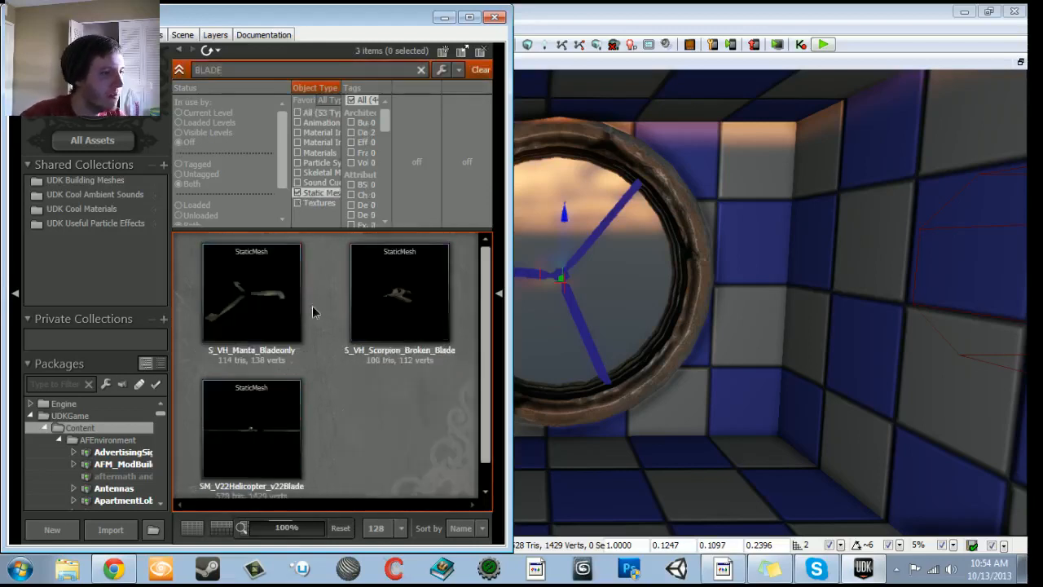
- Inspect the S_VH_Manta_Bladeonly mesh in the static mesh editor, and close the editor
double_click(255, 311)
right_click_drag(244, 318, 244, 277)
left_click_drag(244, 277, 269, 326)
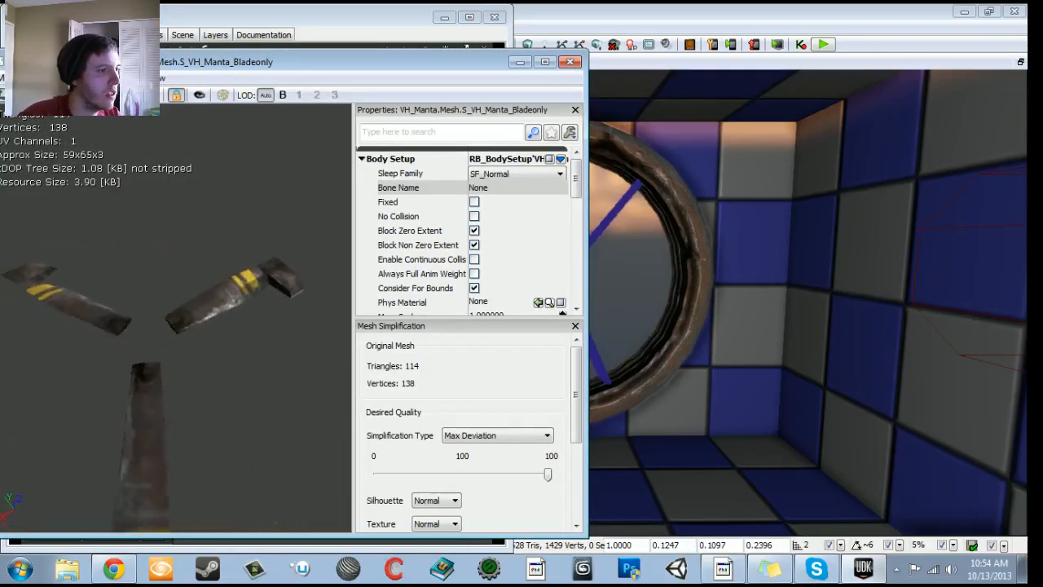
left_click(573, 64)
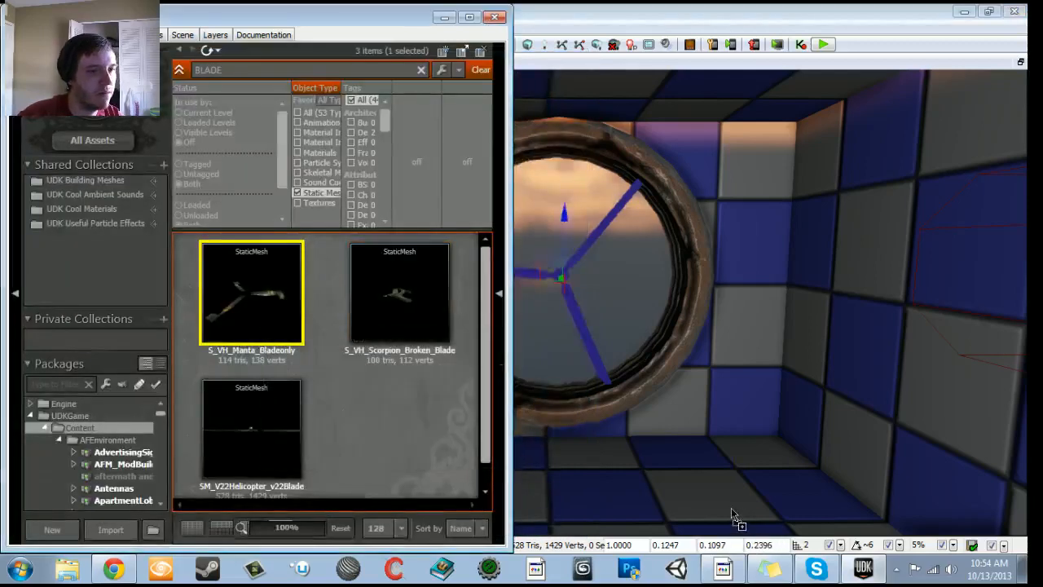
- Place the S_VH_Manta_Bladeonly static mesh near the fan, close the Content Browser, and raise the mesh off the hallway floor
left_click_drag(732, 515, 731, 516)
left_click(496, 21)
right_click_drag(505, 179, 590, 261)
left_click_drag(590, 261, 591, 195)
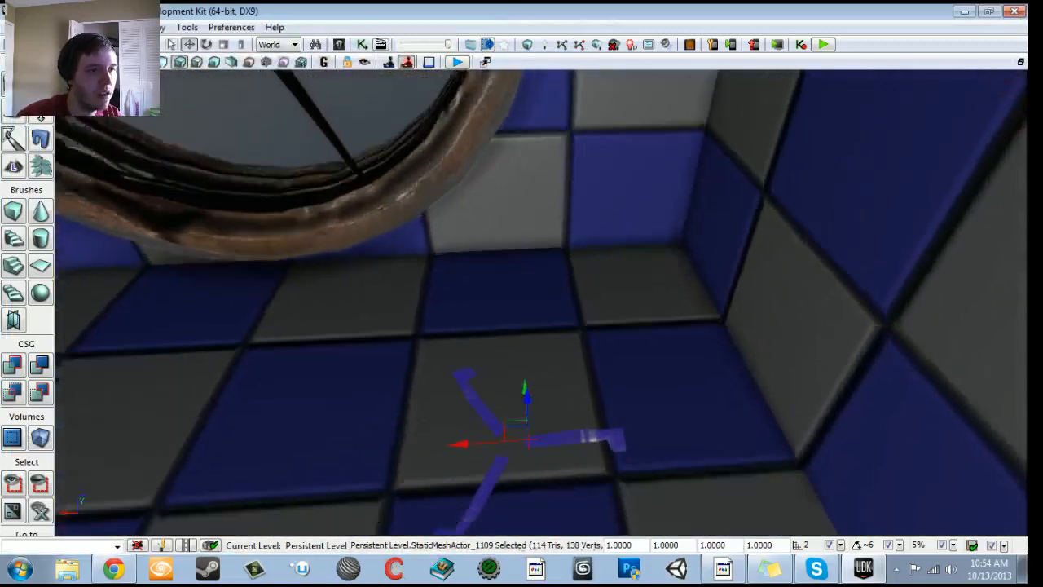
right_click_drag(590, 196, 595, 277)
left_click_drag(595, 277, 594, 211)
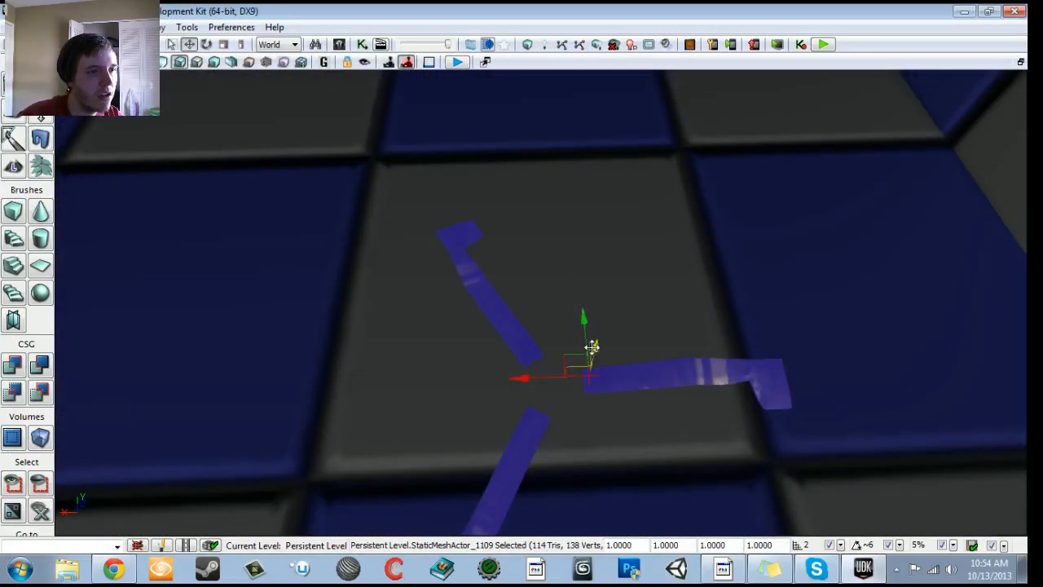
left_click_drag(592, 348, 590, 212)
right_click_drag(591, 211, 591, 195)
- Rotate the placed Manta blade mesh about its vertical axis to test where its pivot lies
key("s")
key("space")
left_click_drag(535, 407, 516, 270)
left_click_drag(636, 311, 535, 403)
key("space")
key("space")
key("space")
middle_click_drag(535, 403, 535, 472)
left_click_drag(535, 403, 535, 318)
right_click_drag(535, 317, 554, 383)
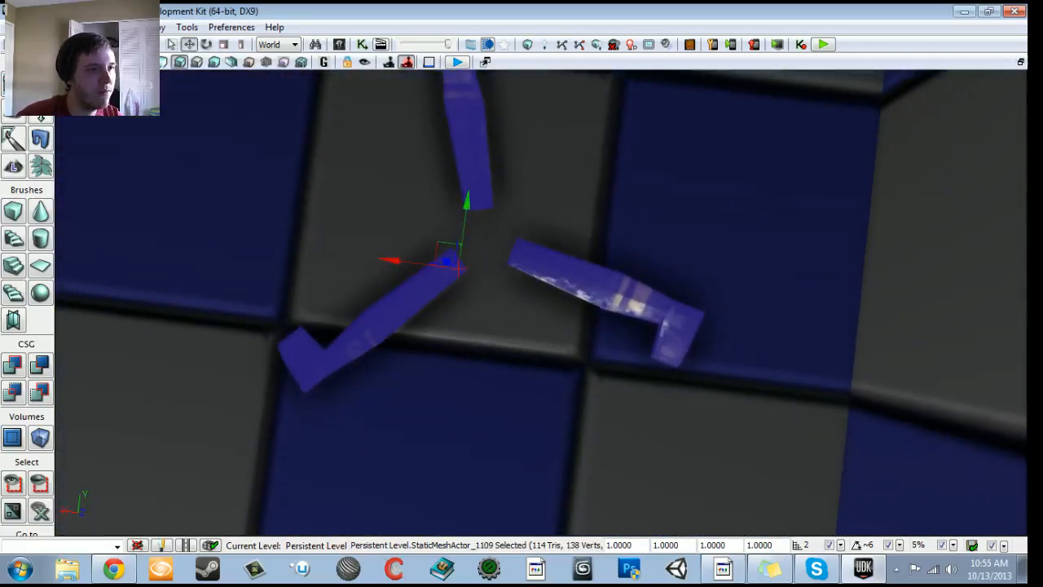
right_click(484, 256)
left_click(436, 269)
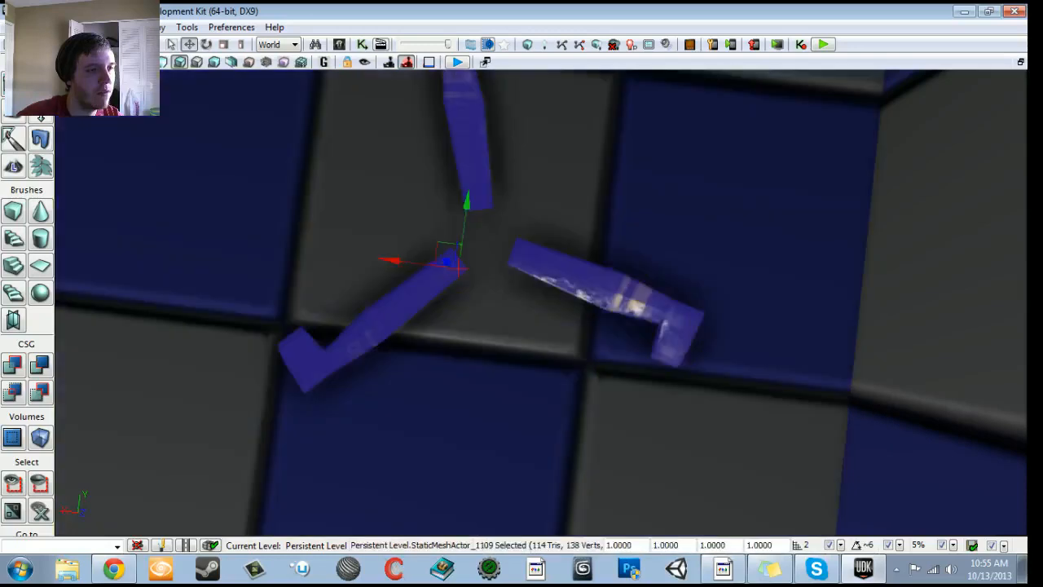
- Reselect the placed Manta blade mesh and examine its pivot placement from several angles
right_click(487, 266)
left_click(441, 271)
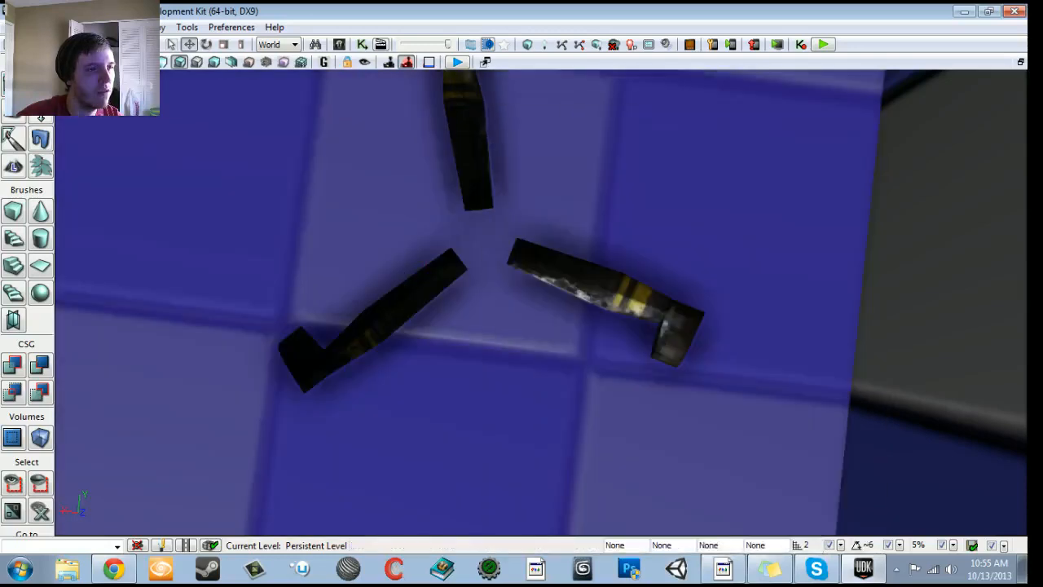
left_click(440, 272)
right_click_drag(440, 271, 441, 104)
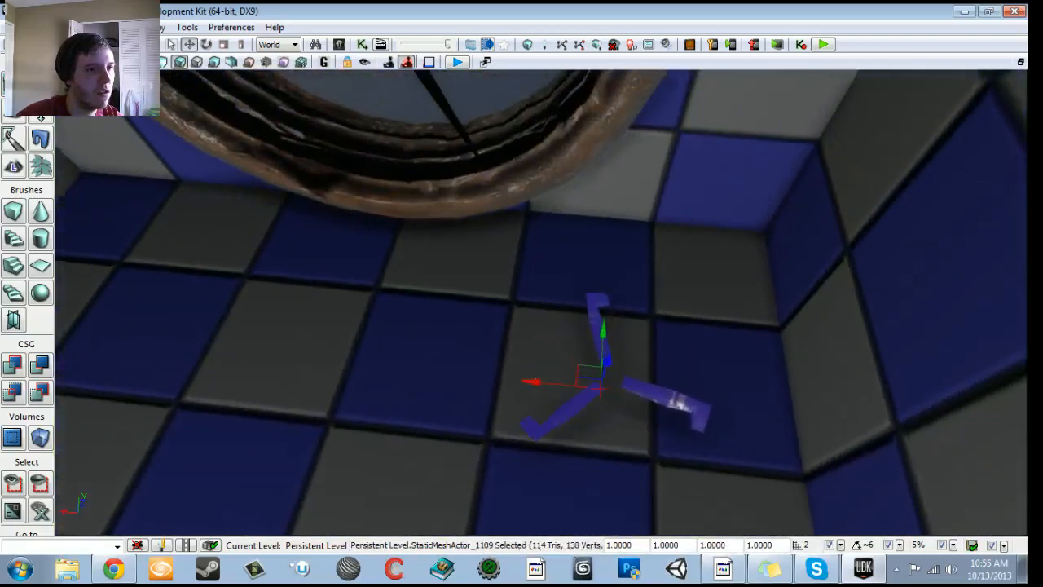
left_click_drag(530, 381, 122, 351)
right_click_drag(122, 350, 69, 355)
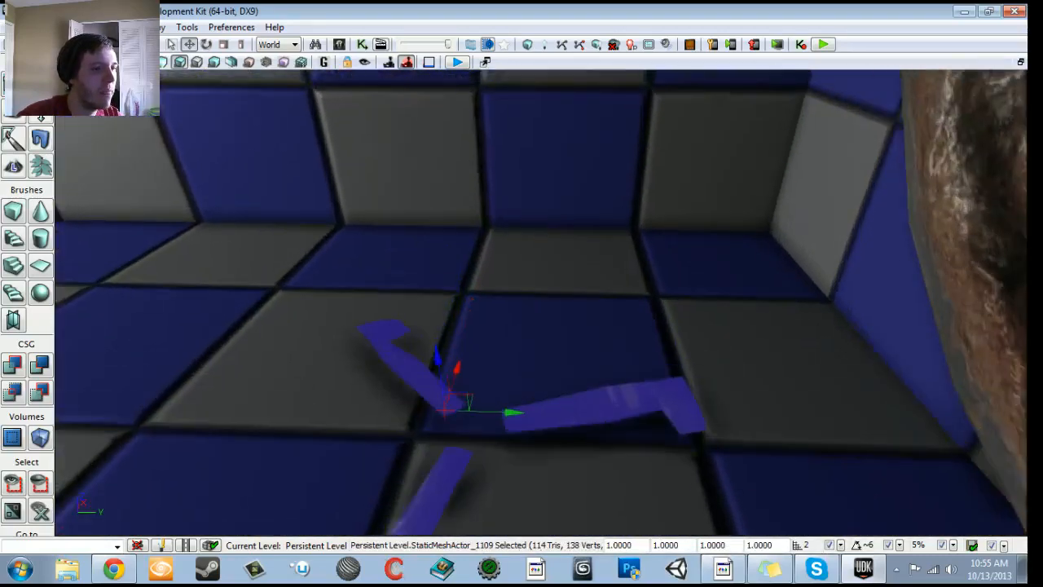
- Inspect the S_VH_Scorpion_Broken_Blade mesh in the static mesh editor, close it, and select SM_V22Helicopter_v22Blade in the results
left_click(339, 39)
double_click(359, 298)
scroll(116, 337, "up", 5)
left_click_drag(116, 338, 143, 285)
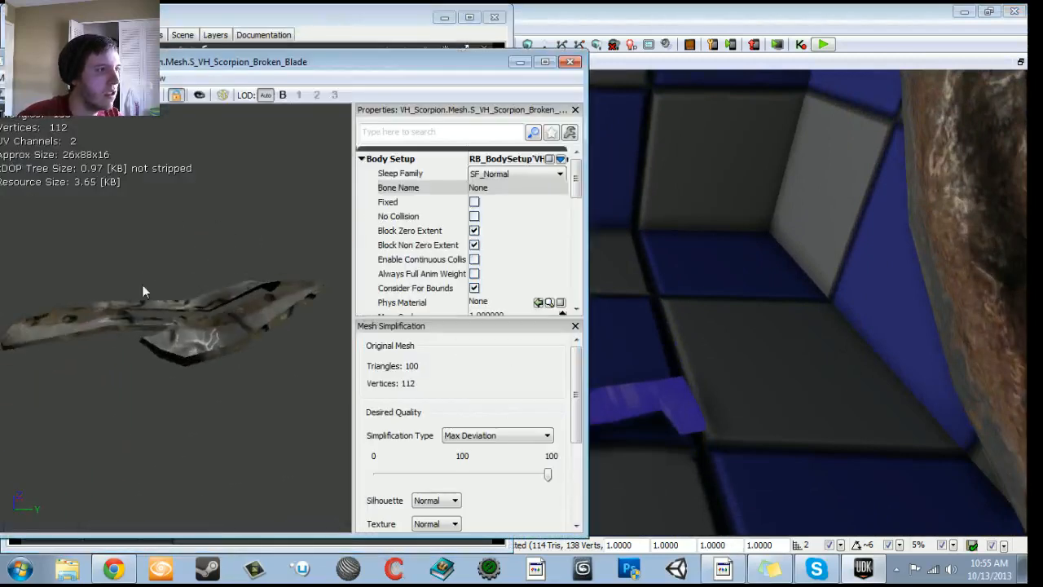
left_click(571, 62)
scroll(314, 314, "down", 1)
left_click(247, 407)
- Search the static meshes for fan, inspect the CeilingFan_Main mesh in the static mesh editor, and close the editor
double_click(212, 70)
type("fa")
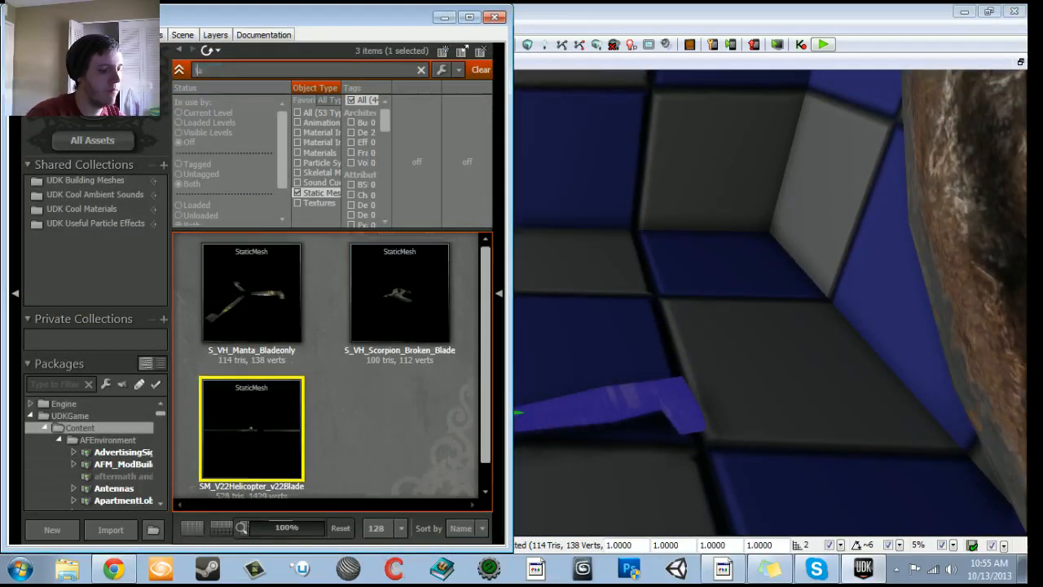
type("n")
double_click(210, 290)
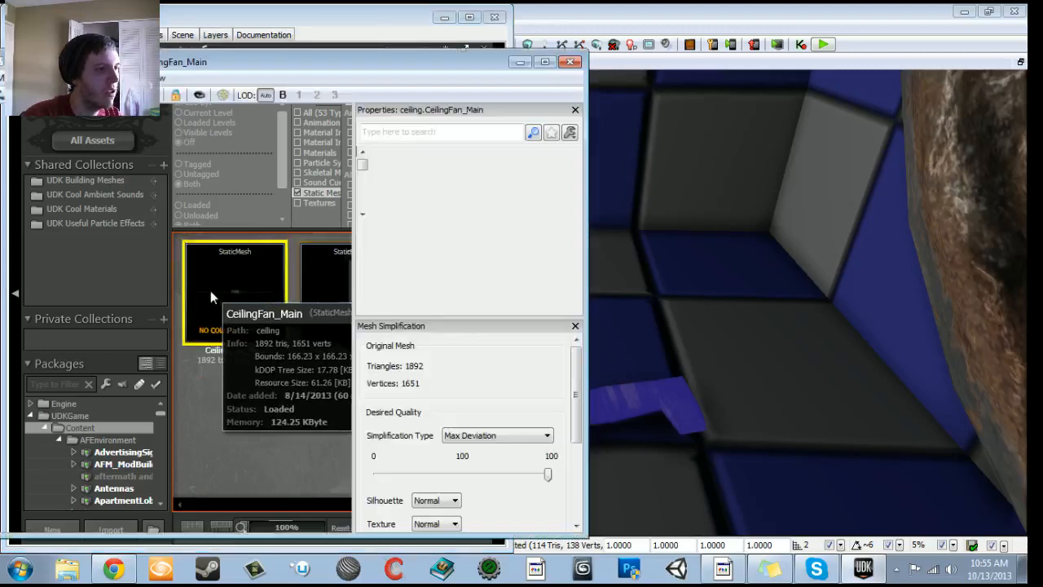
mouse_move(192, 279)
left_mouse_down()
mouse_move(193, 244)
mouse_move(213, 238)
mouse_move(224, 359)
mouse_move(265, 359)
mouse_move(177, 279)
left_mouse_up()
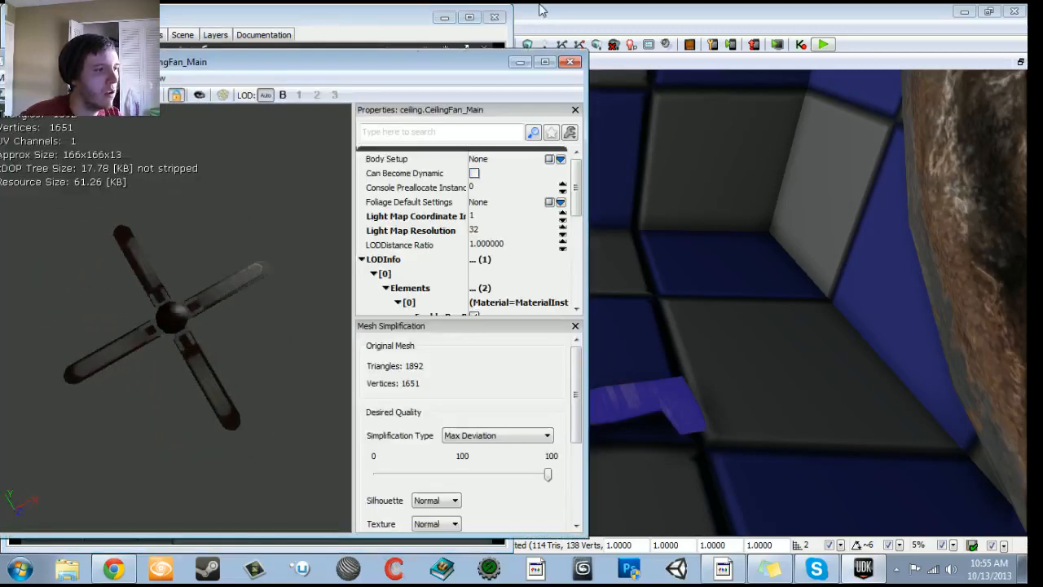
left_click(572, 63)
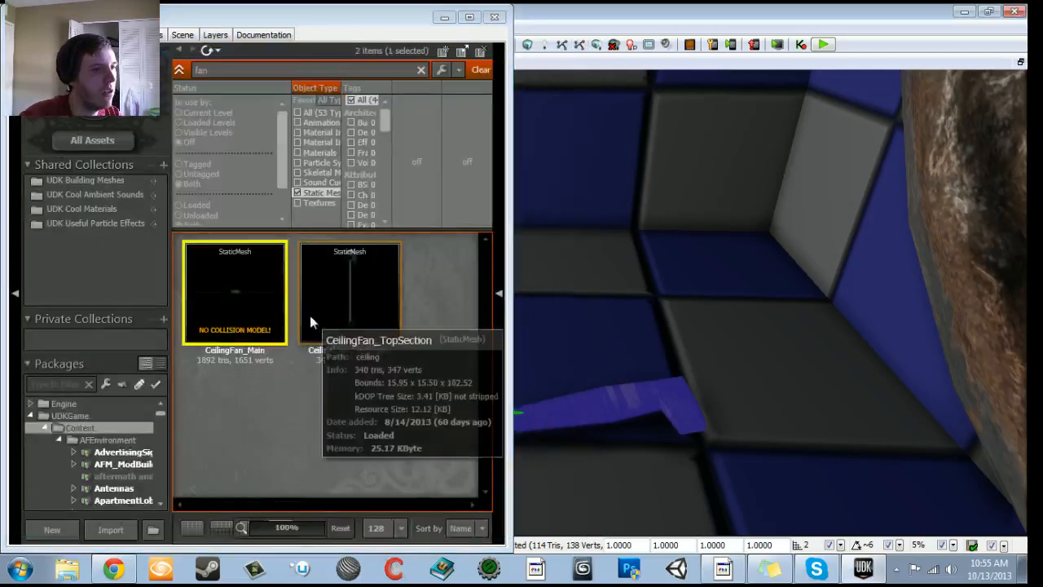
- Close the Content Browser and delete the Manta blade mesh from the hallway floor
left_click(494, 17)
right_click_drag(521, 301, 677, 220)
key("Delete")
- Select the wall fan's blade, scrub the fan Matinee's timeline to preview the rotation, and close the Matinee and Kismet windows
left_click(547, 266)
left_click_drag(548, 265, 545, 373)
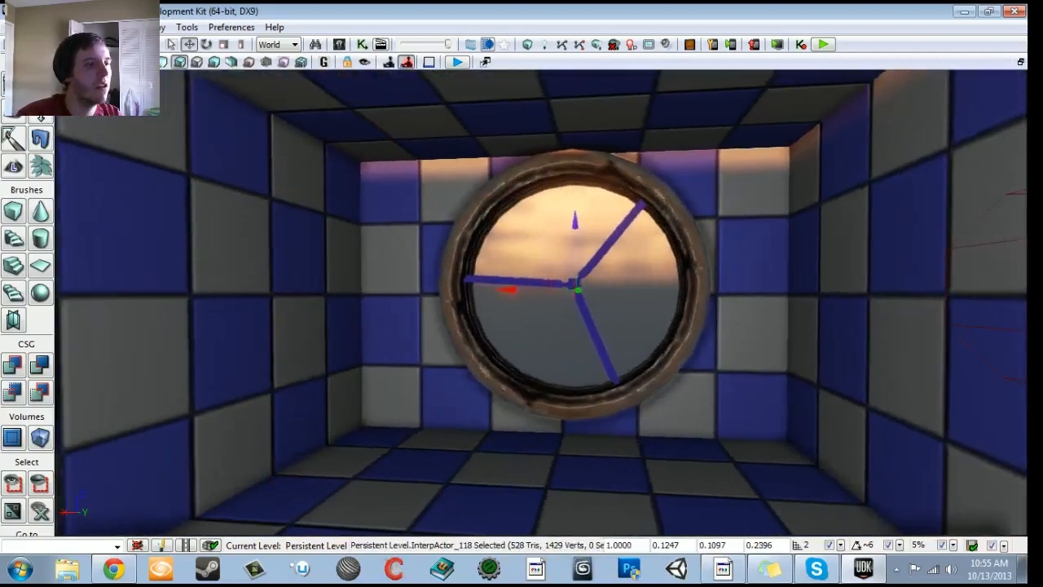
right_click_drag(545, 372, 529, 448)
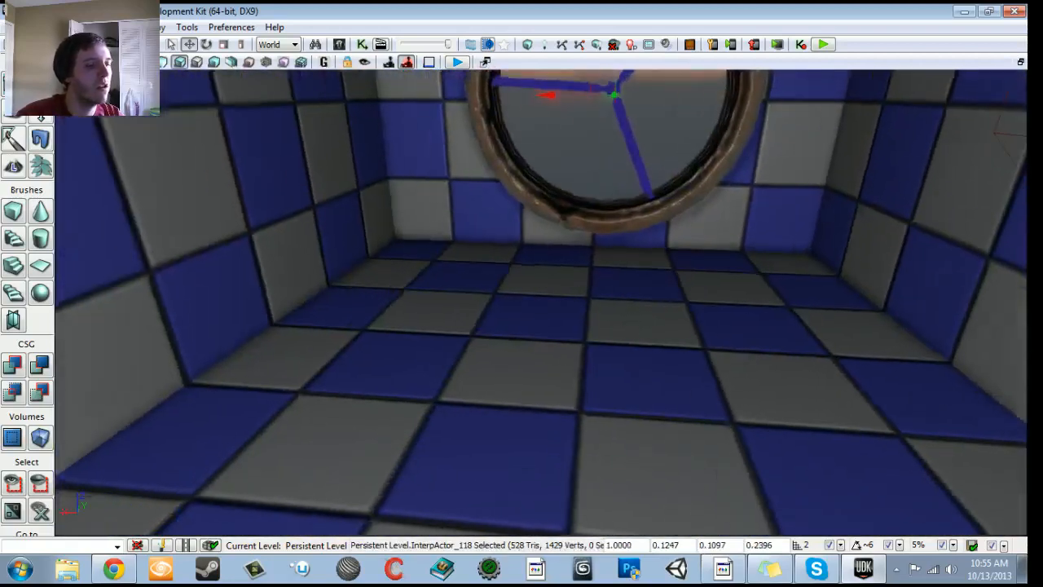
left_click(339, 44)
left_click(500, 16)
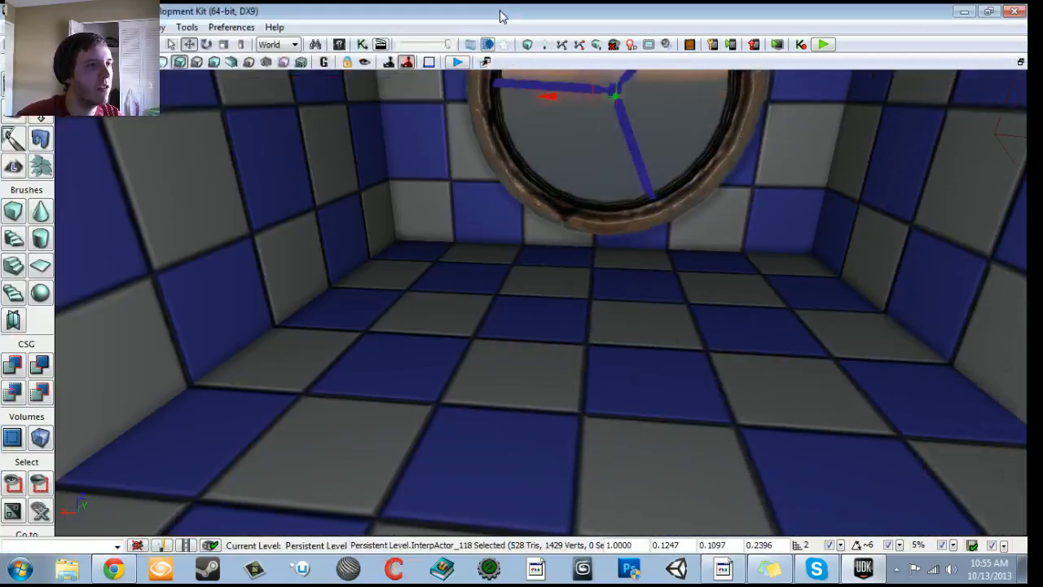
left_click(364, 46)
double_click(259, 280)
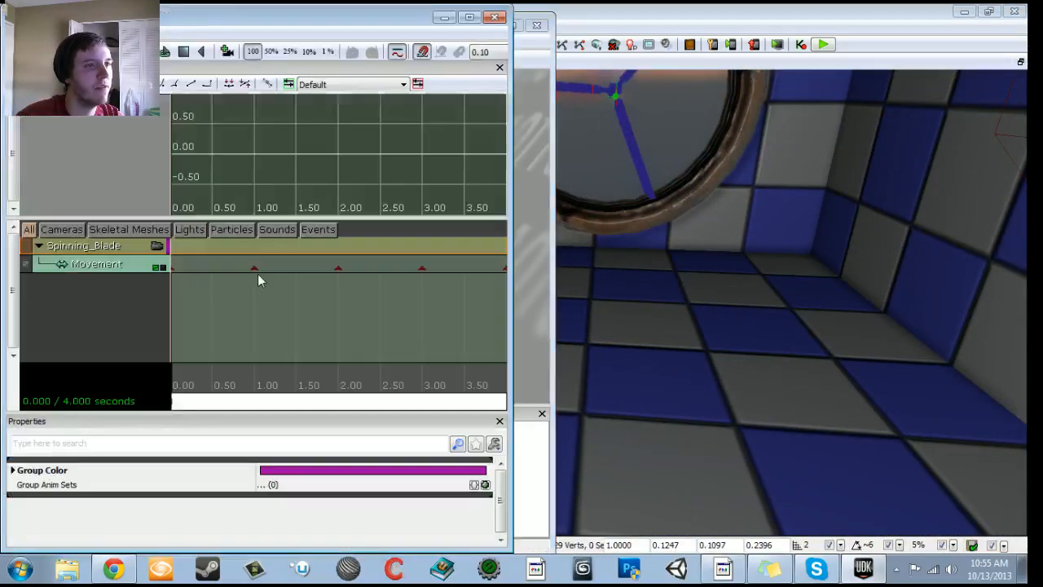
left_click_drag(172, 401, 444, 400)
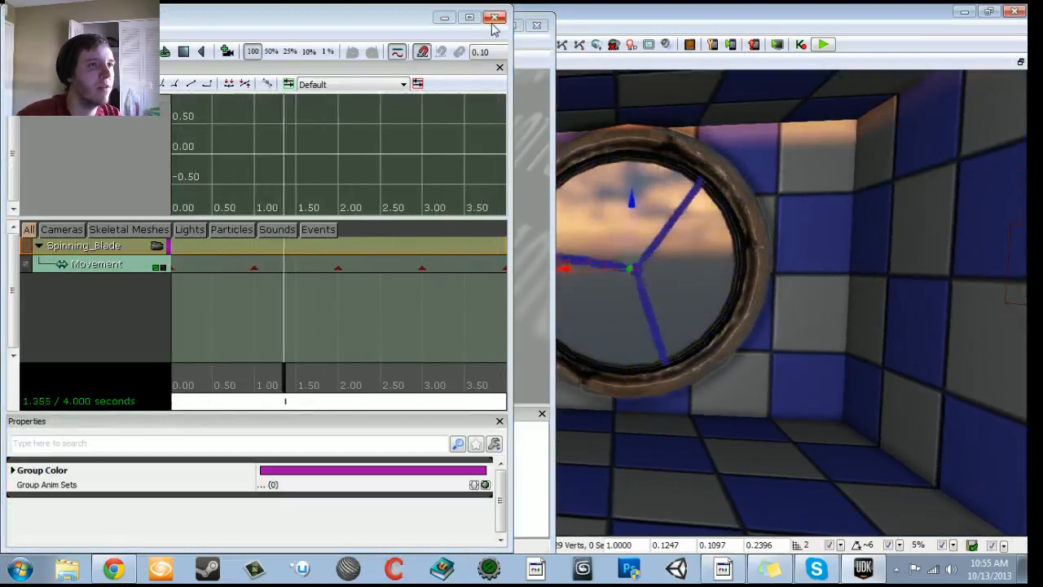
left_click(494, 16)
left_click(536, 26)
- Try to relocate the fan blade's pivot onto its hub using Move Here (snapped)
scroll(595, 263, "up", 5)
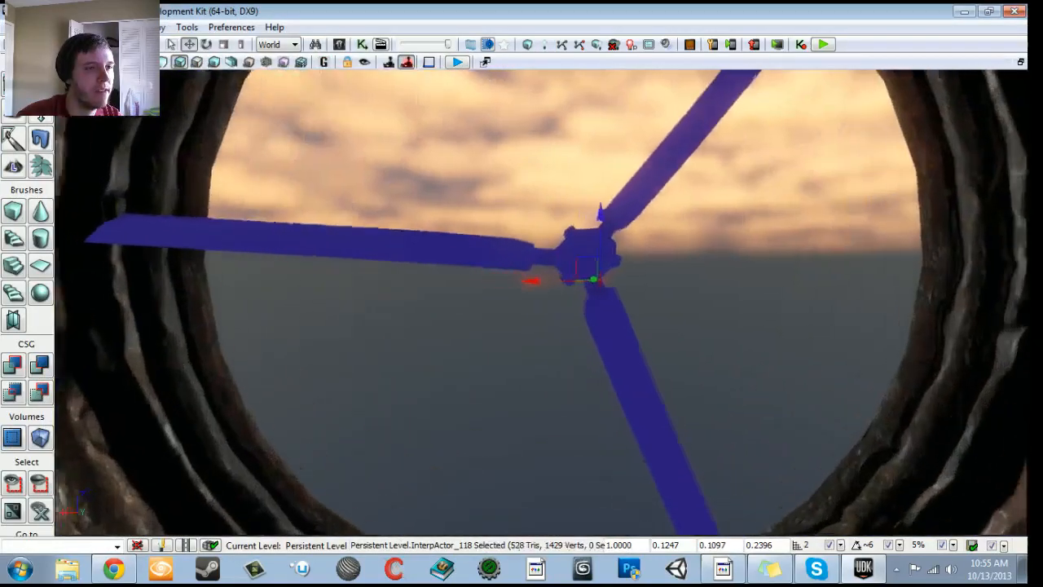
right_click(595, 262)
mouse_move(614, 248)
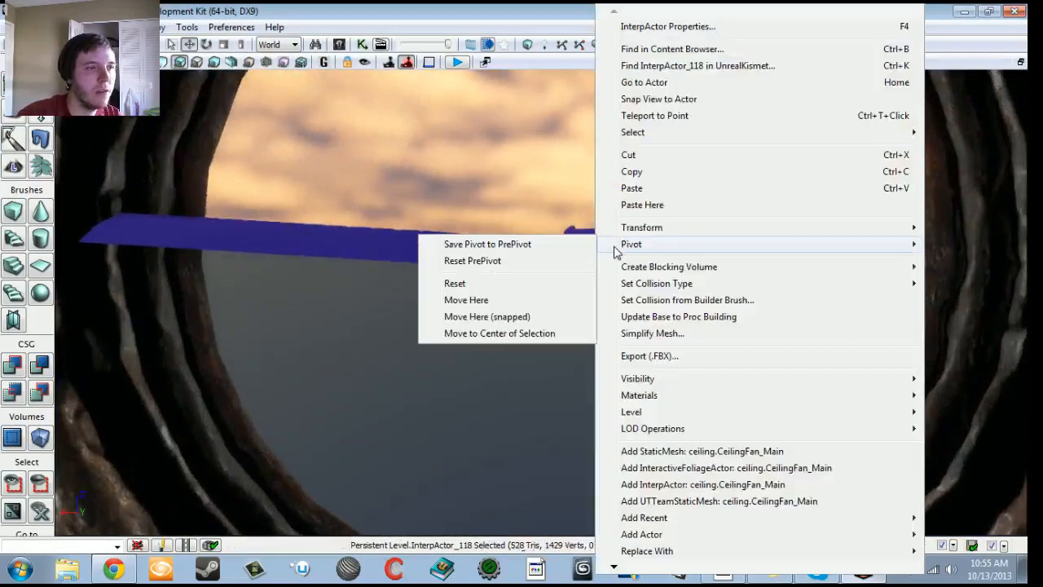
left_click(489, 316)
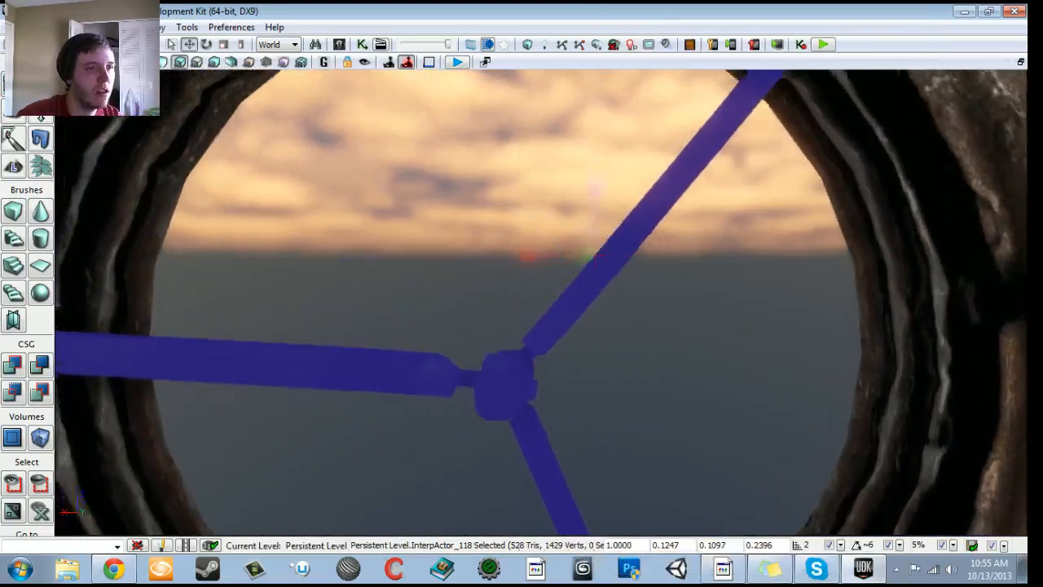
- Try to place the fan blade's pivot on the hub from above, first with snapping and again without it
right_click_drag(541, 302, 544, 453)
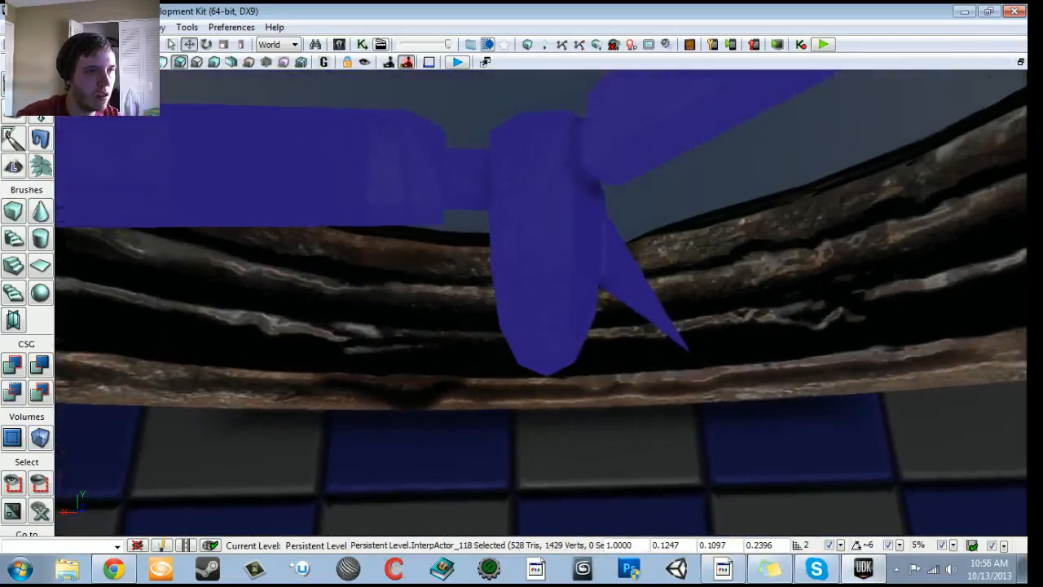
right_click(546, 218)
mouse_move(587, 249)
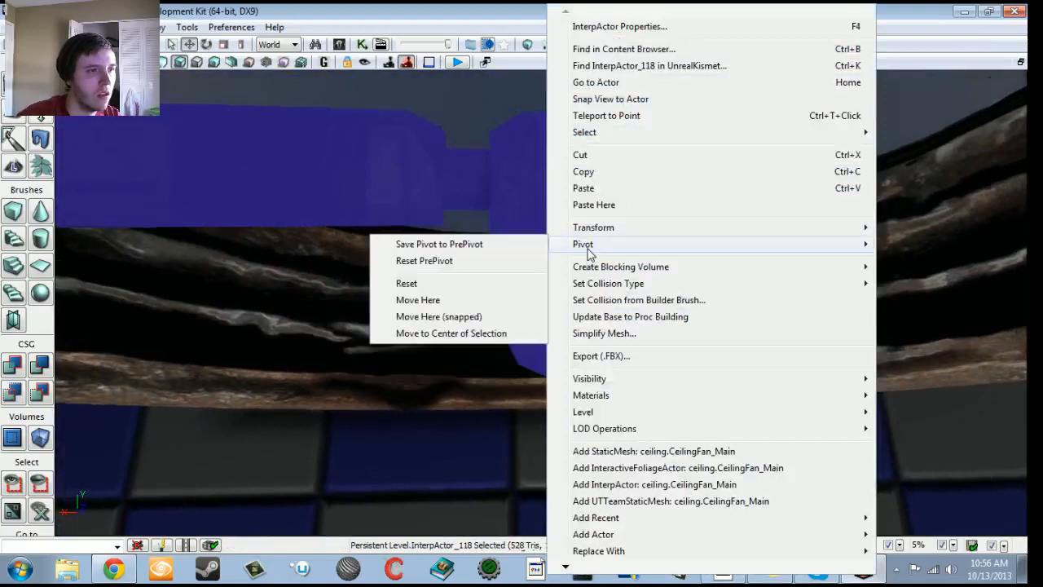
left_click(438, 317)
right_click(554, 233)
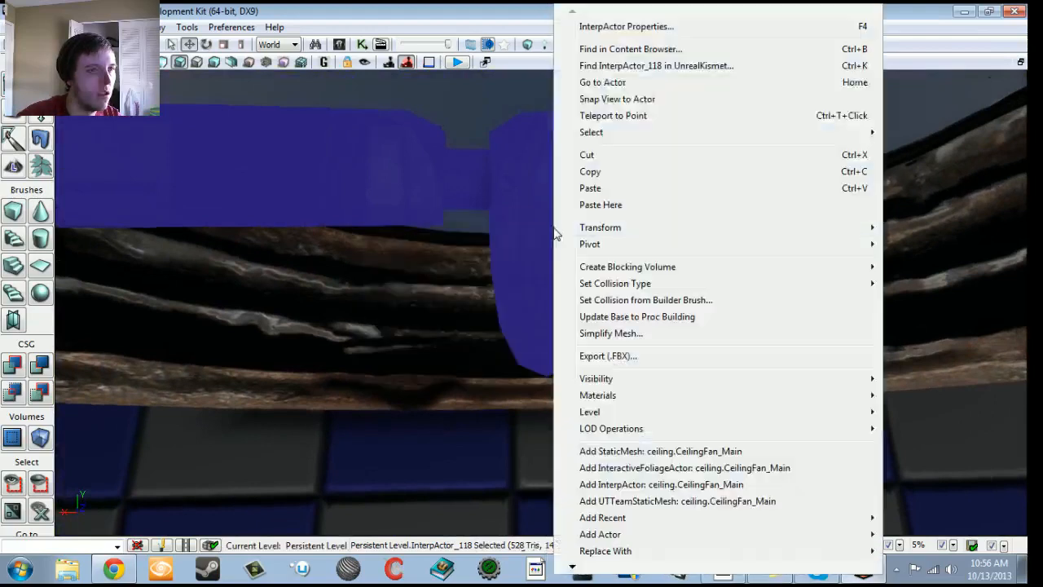
mouse_move(587, 245)
left_click(419, 302)
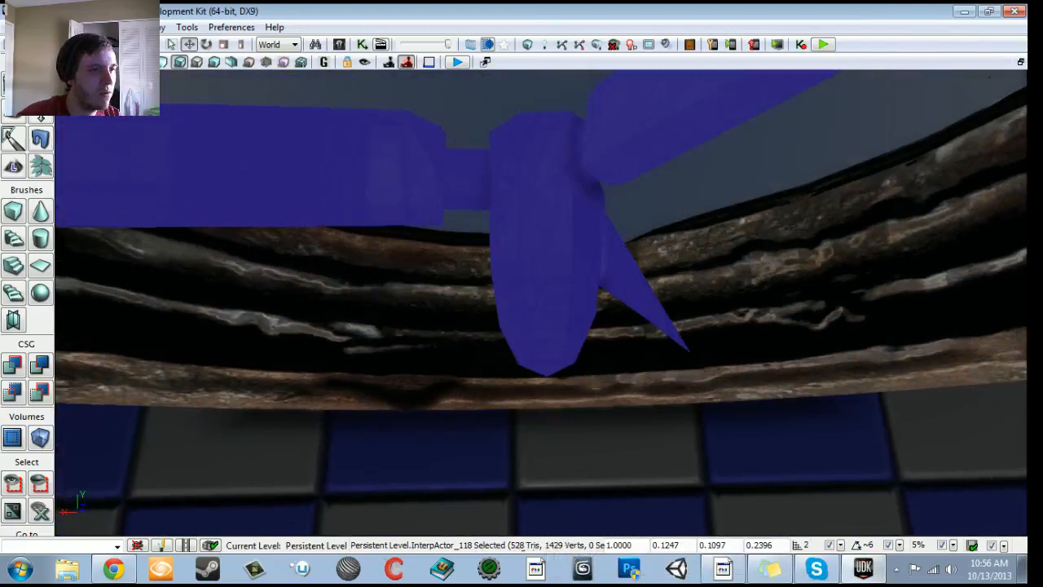
- Move the fan blade's pivot to the center of the selection
right_click(541, 226)
mouse_move(587, 246)
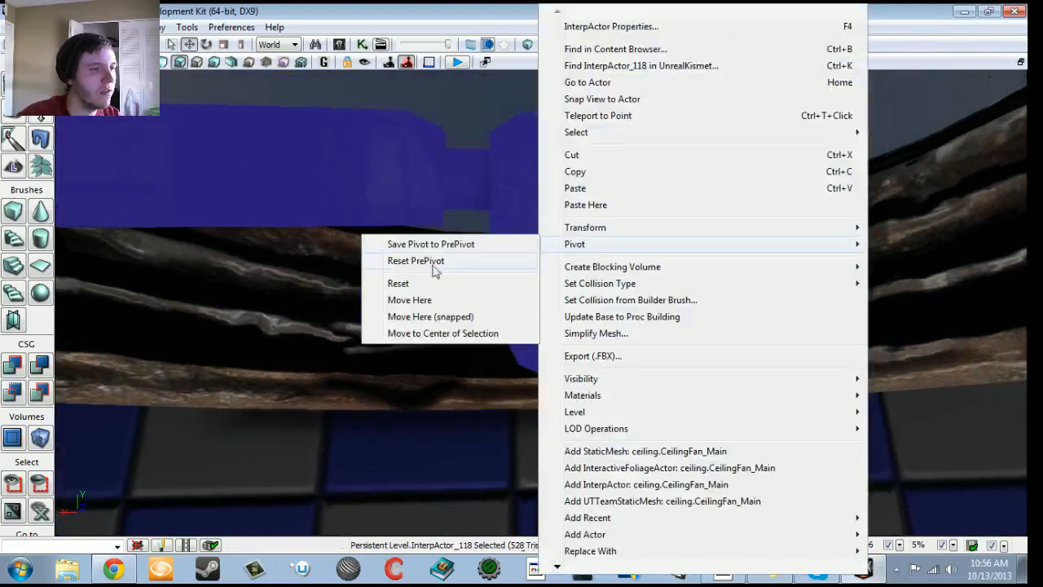
left_click(416, 333)
right_click_drag(416, 333, 409, 196)
left_click_drag(410, 196, 410, 318)
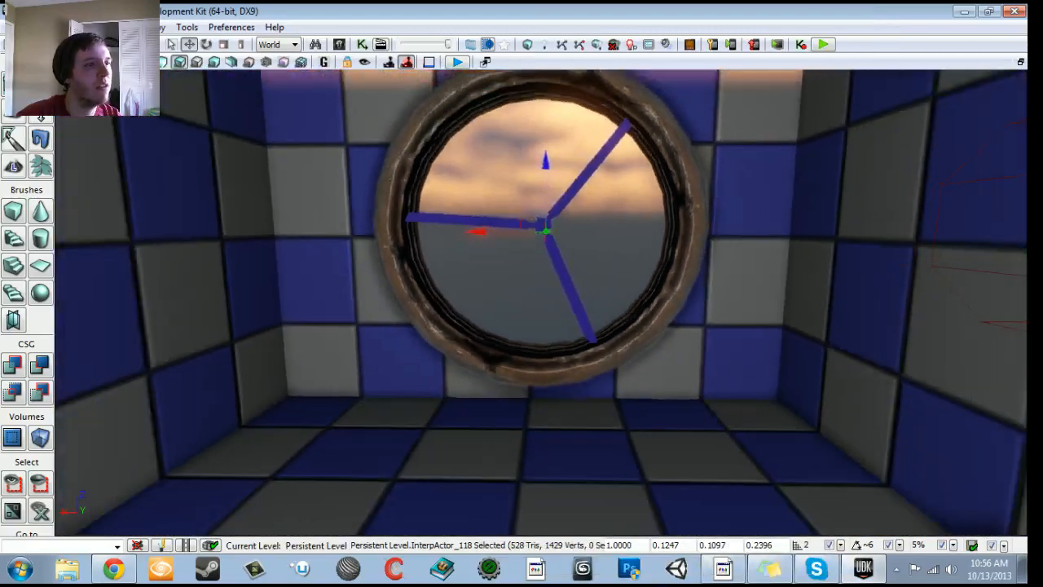
- Play back the fan Matinee to check how the blade rotates around its pivot, and close the Matinee
left_click(358, 46)
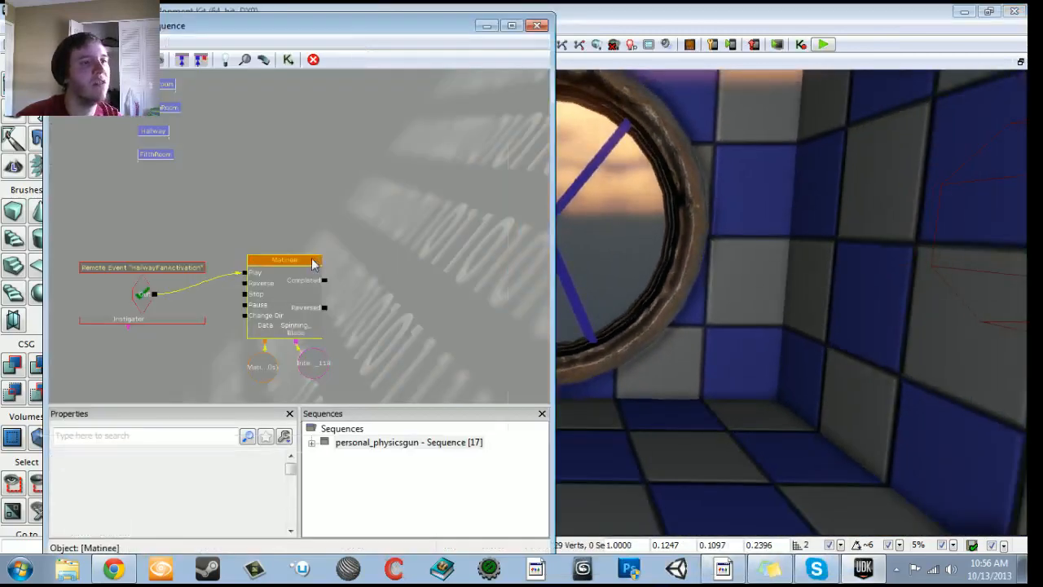
double_click(317, 259)
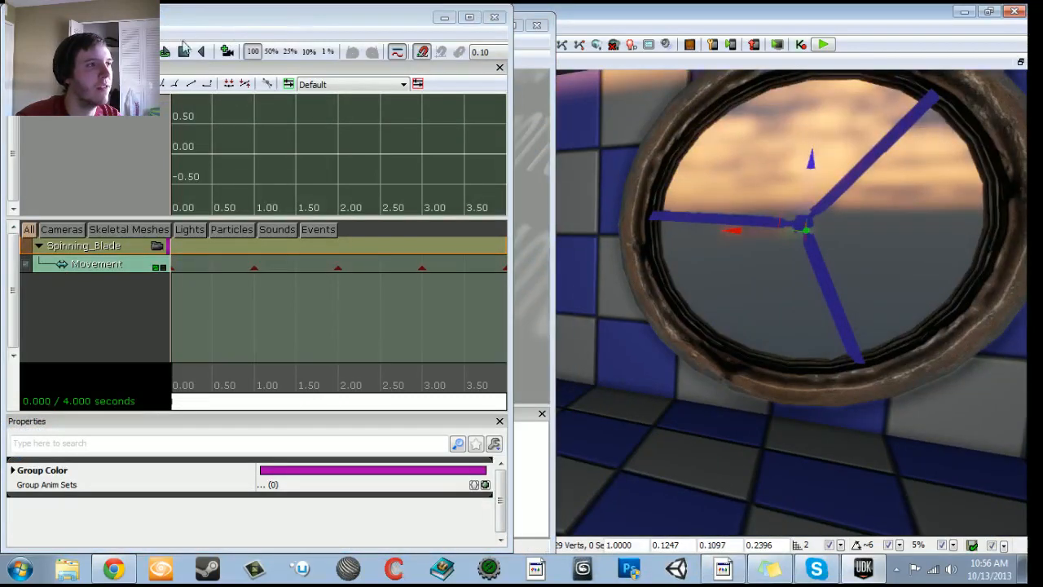
left_click(199, 50)
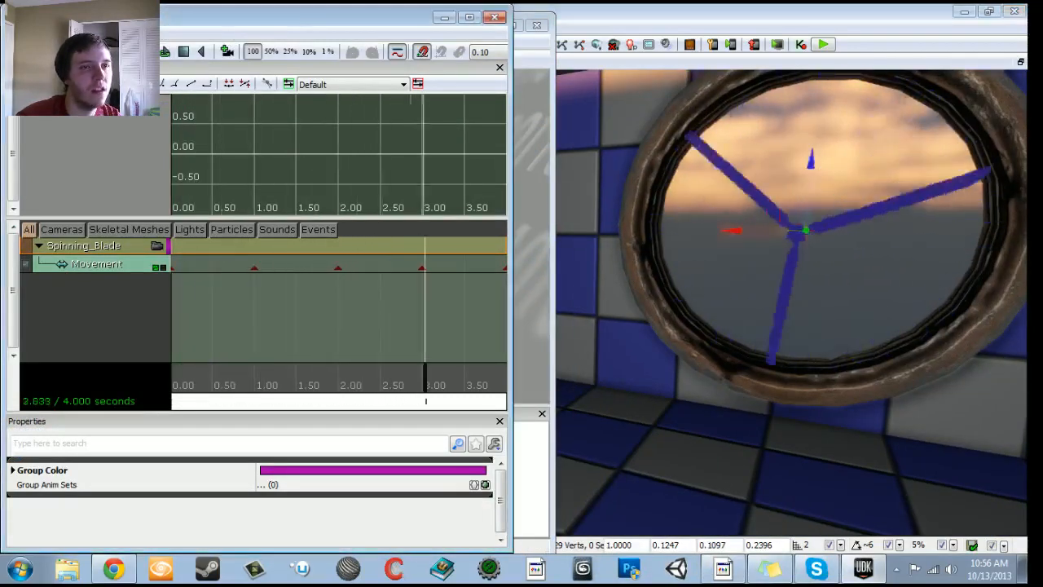
left_click(494, 17)
- Minimize the Kismet window and examine the selected fan blade's pivot against its hub up close
mouse_move(705, 202)
right_mouse_down()
mouse_move(740, 198)
mouse_move(706, 209)
right_mouse_up()
right_click(705, 201)
left_click(488, 31)
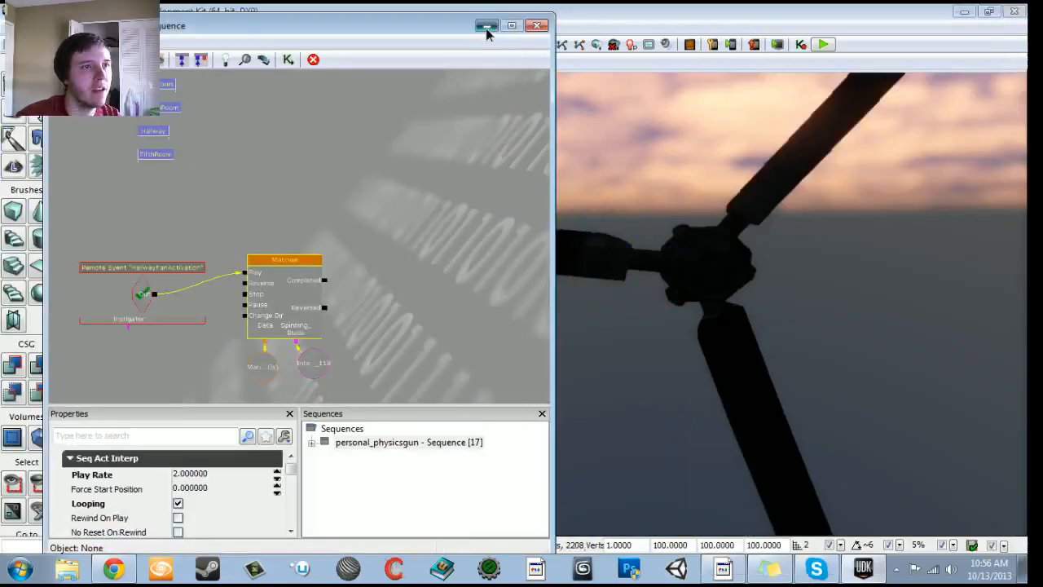
left_click(487, 33)
left_click(702, 266)
mouse_move(702, 265)
left_mouse_down()
mouse_move(693, 350)
mouse_move(710, 302)
mouse_move(707, 253)
left_mouse_up()
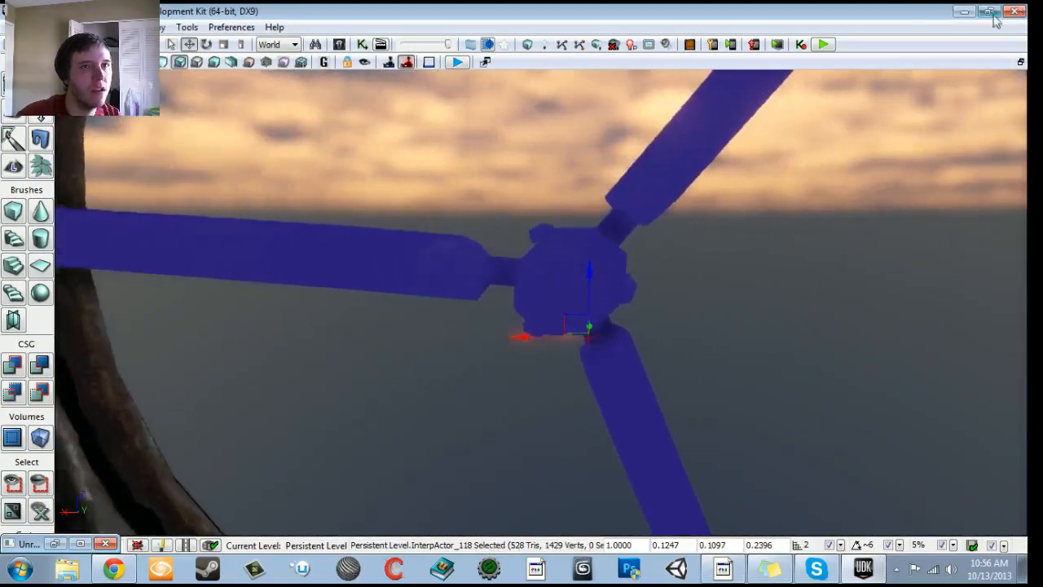
- Minimize the UDK editor and launch Autodesk 3ds Max 2013
left_click(964, 12)
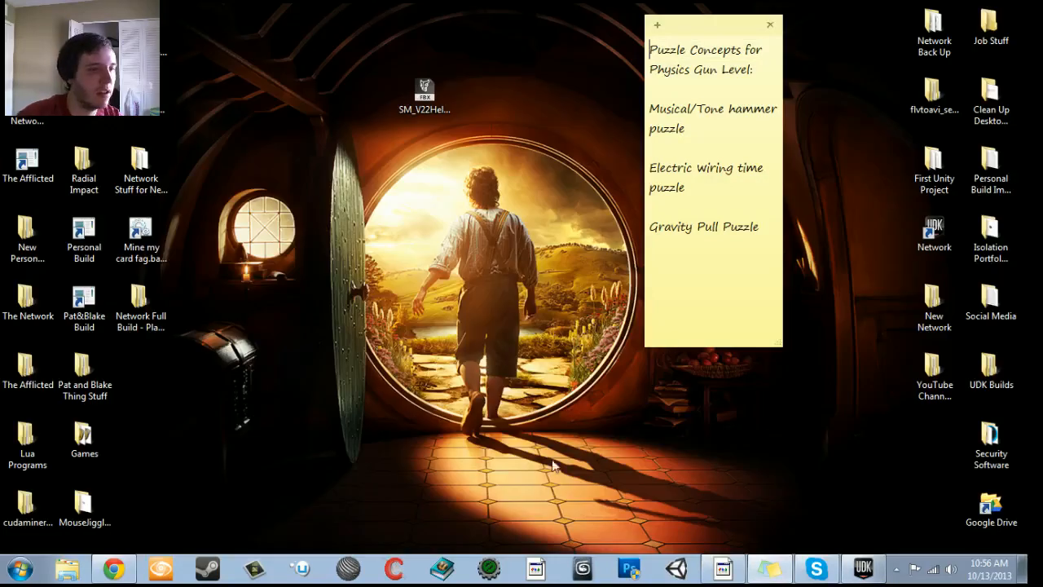
left_click(580, 567)
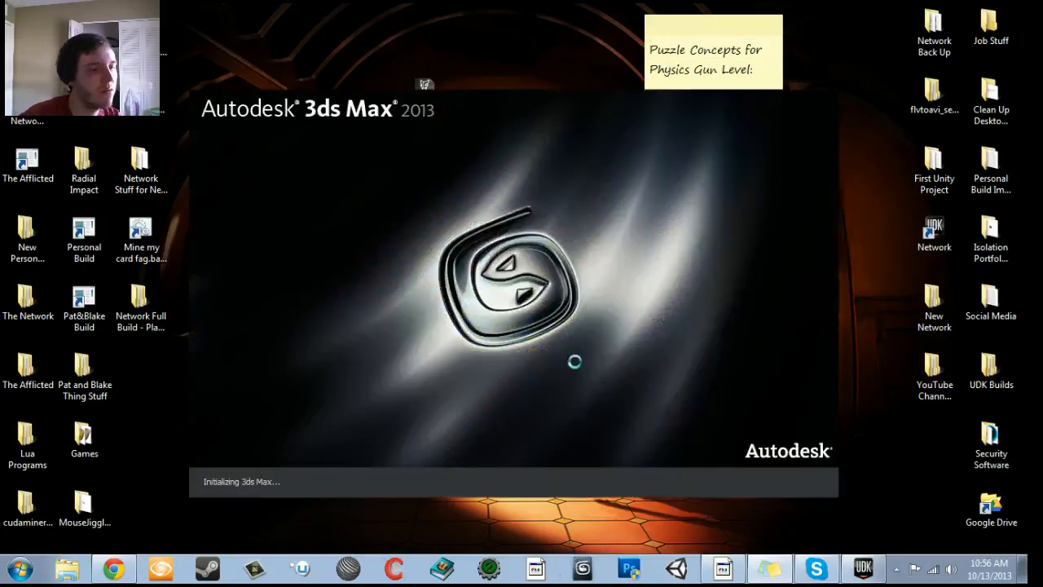
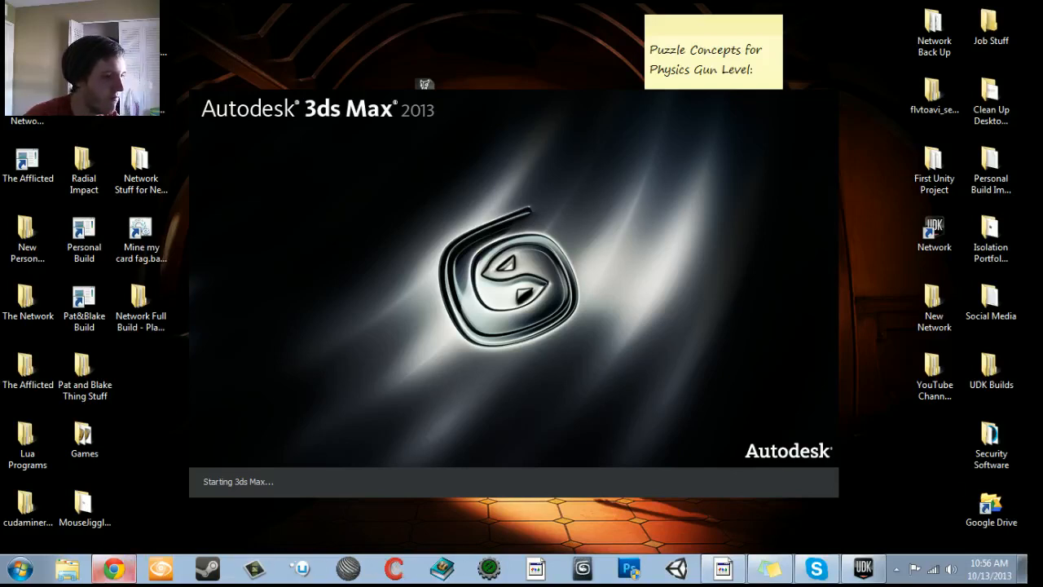
left_click(114, 569)
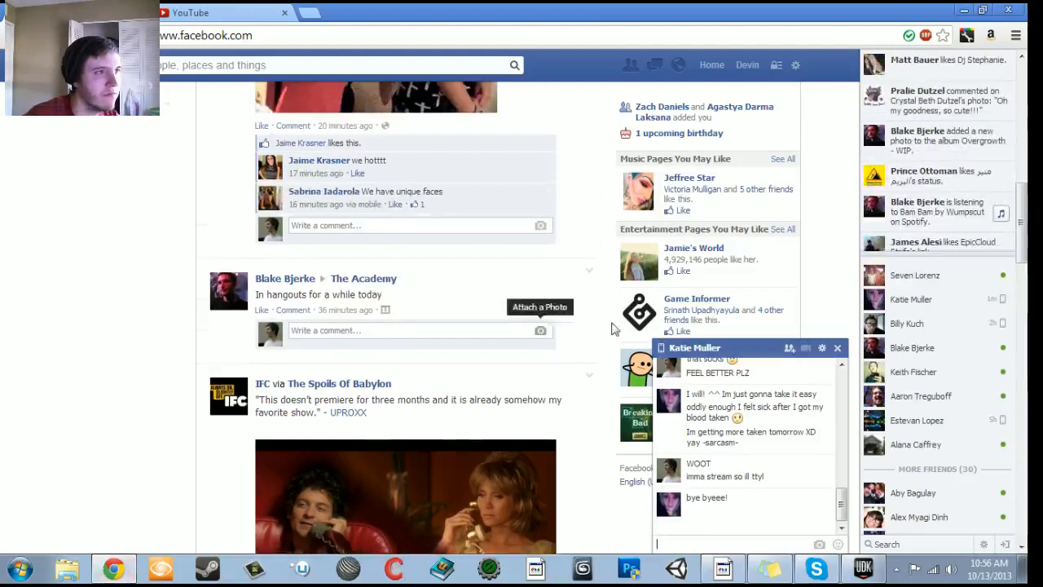
left_click(837, 348)
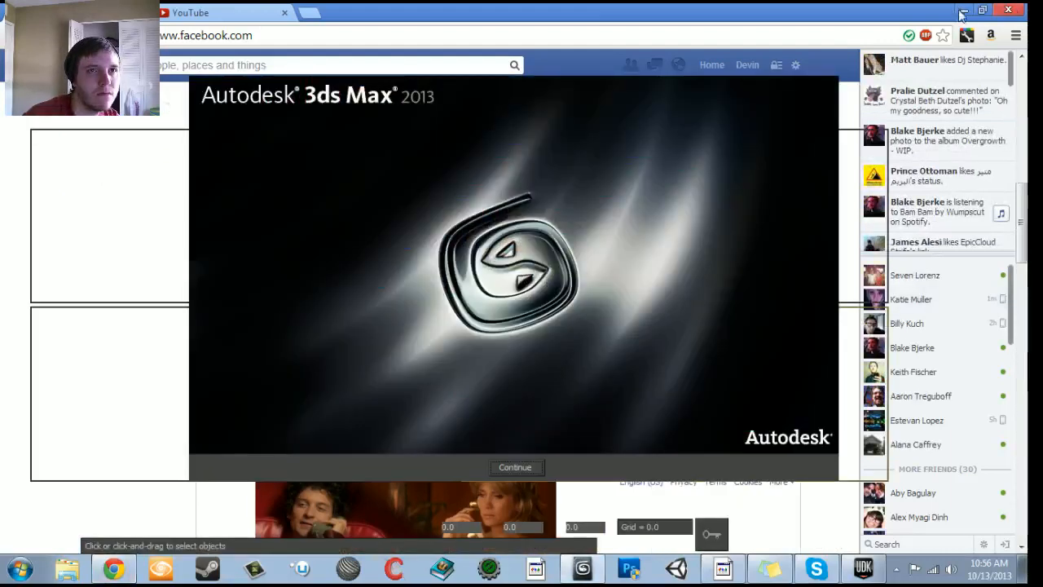
left_click(963, 10)
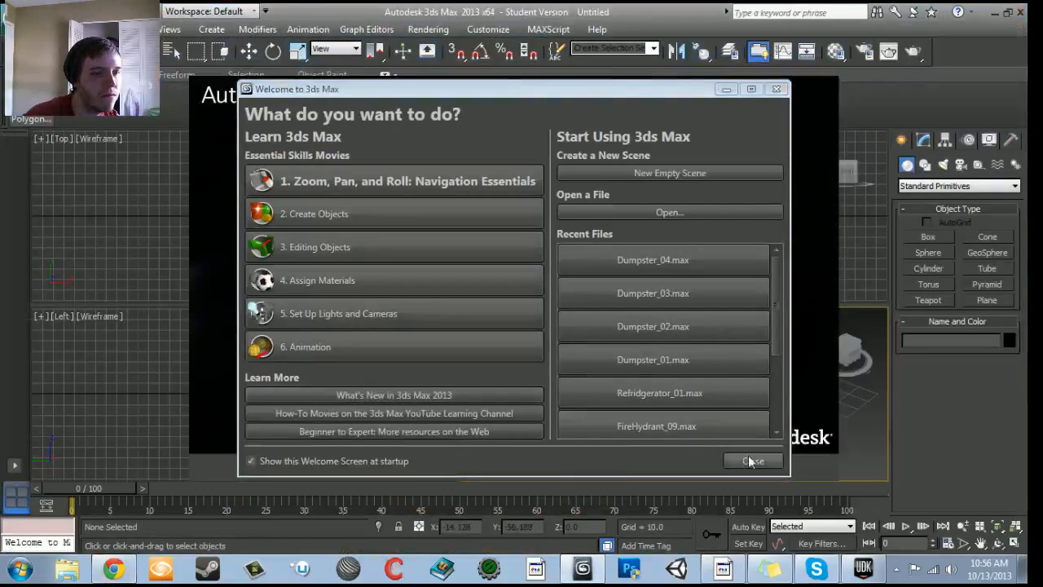
- Dismiss the welcome screen, maximize the Perspective viewport and display it as Shaded with Edged Faces
left_click(747, 460)
left_click(529, 470)
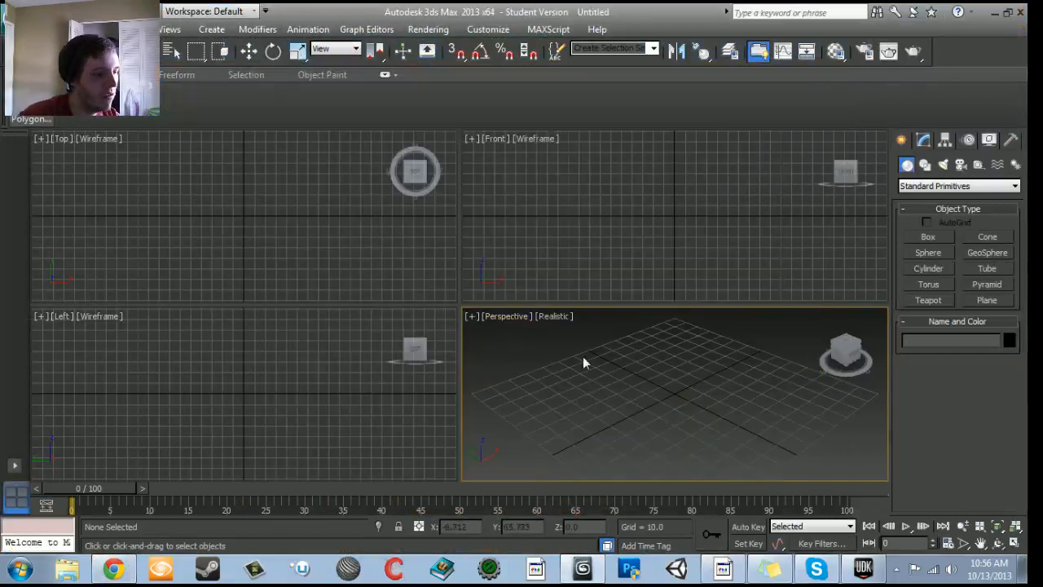
key("alt+w")
left_click(122, 138)
left_click(161, 172)
key("F4")
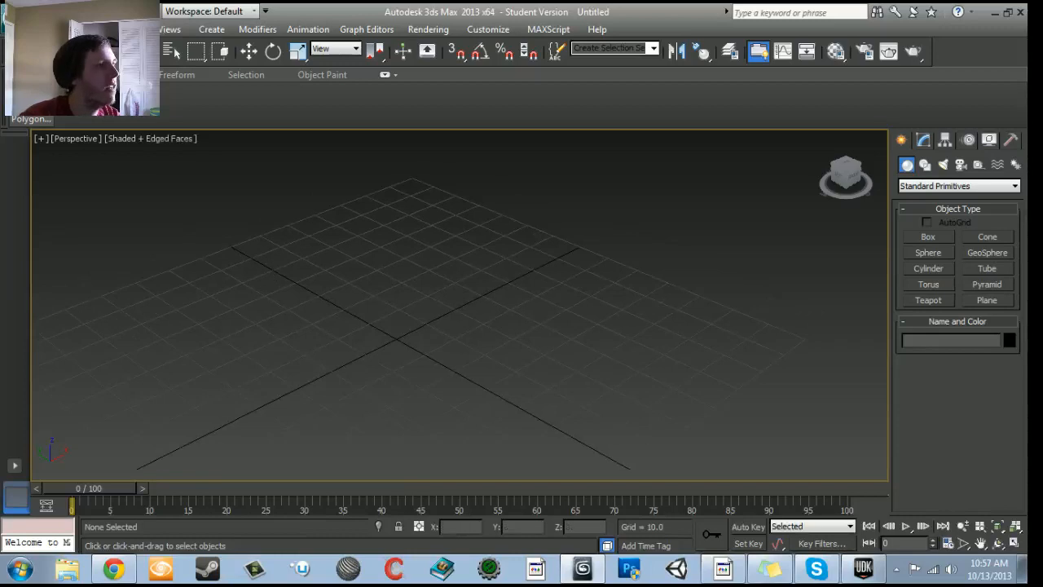
- Import SM_V22Helicopter_v22Blade.FBX from the Desktop, keeping the shown FBX import options
left_click(17, 12)
left_click(51, 217)
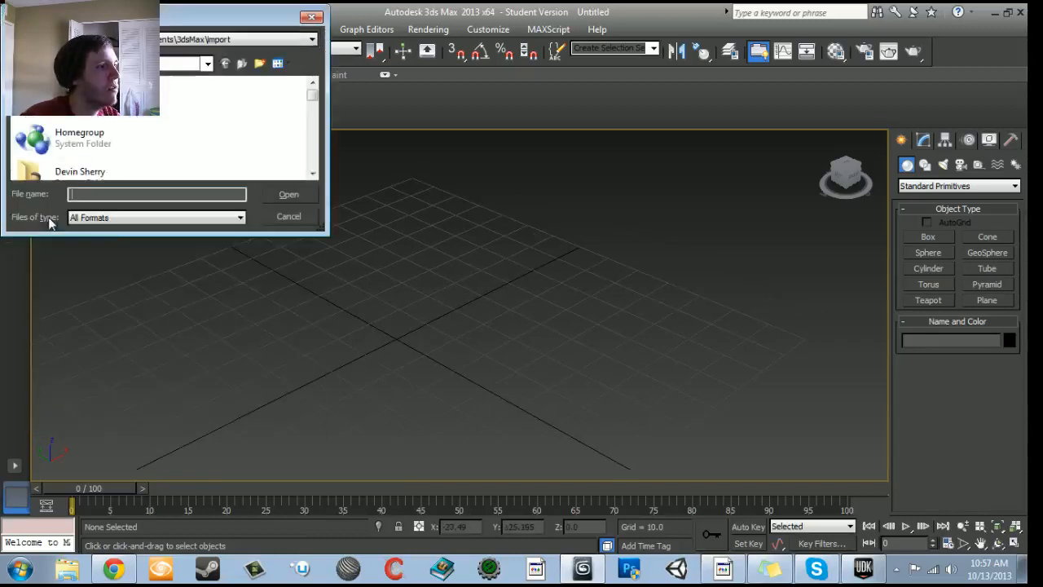
scroll(144, 128, "down", 10)
scroll(100, 171, "down", 3)
left_click(116, 158)
left_click(285, 195)
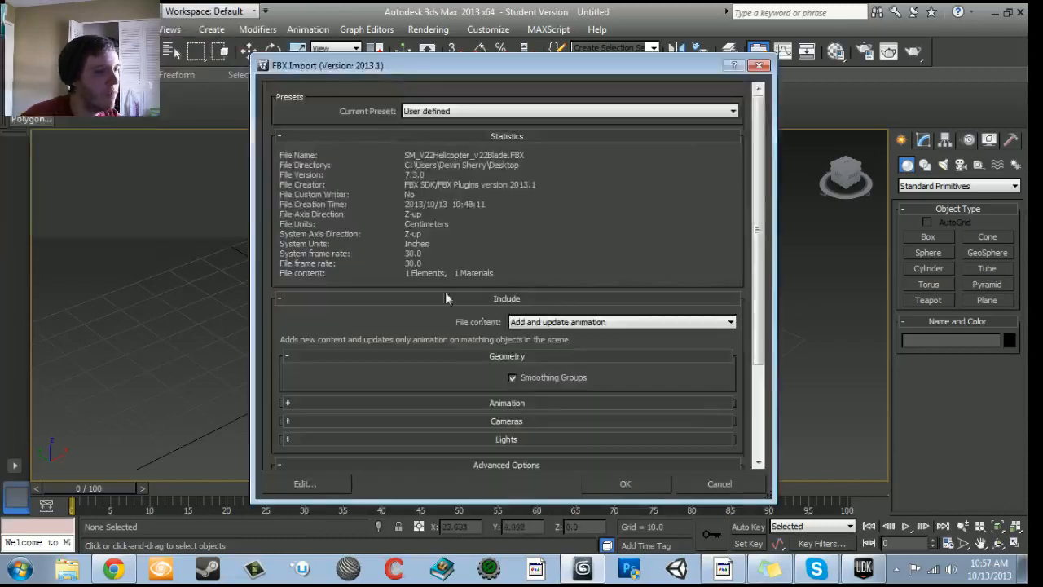
left_click(646, 490)
- Move only the blade mesh's pivot along Y to the hub's center in the Top view, at about Y 16.9
middle_click_drag(539, 342, 582, 392)
key("w")
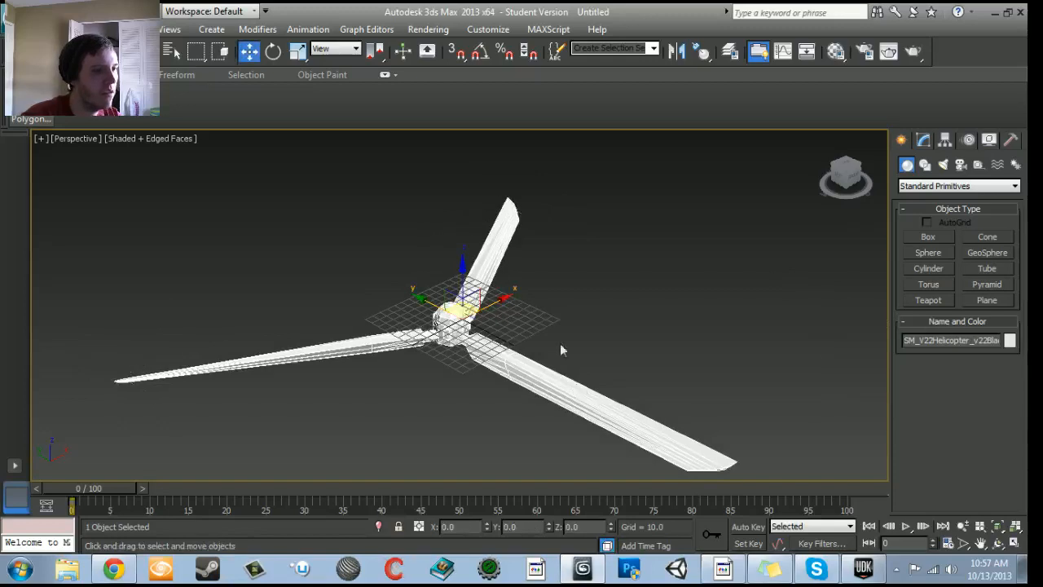
left_click(943, 140)
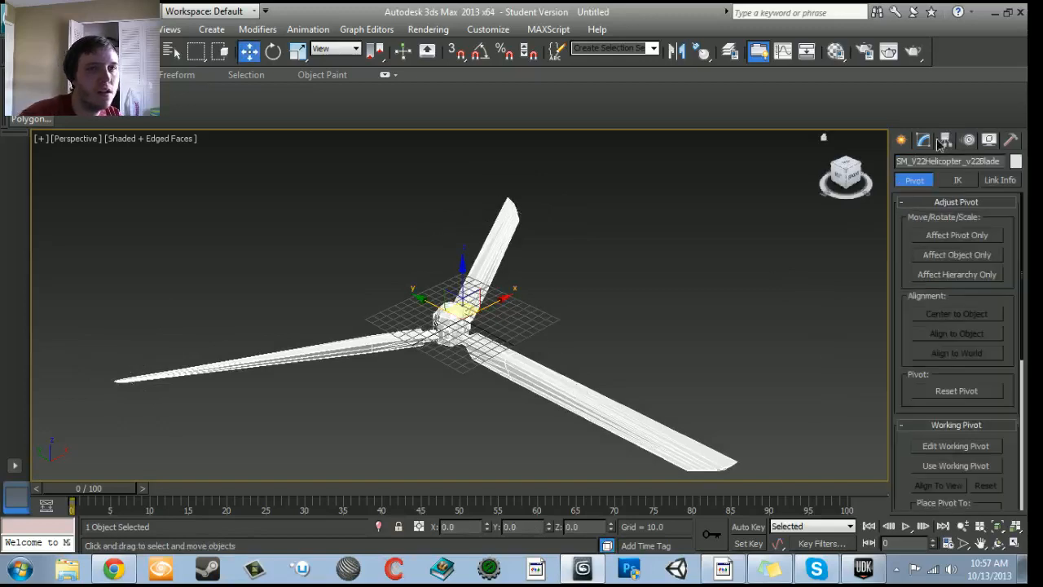
left_click(947, 236)
middle_click_drag(616, 256, 568, 300, "alt")
key("t")
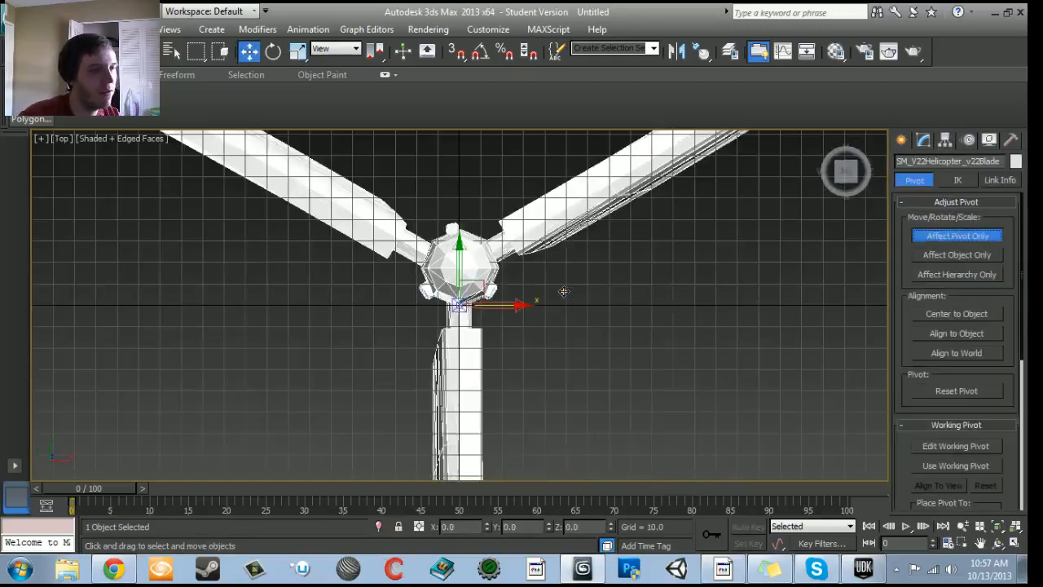
scroll(550, 293, "up", 4)
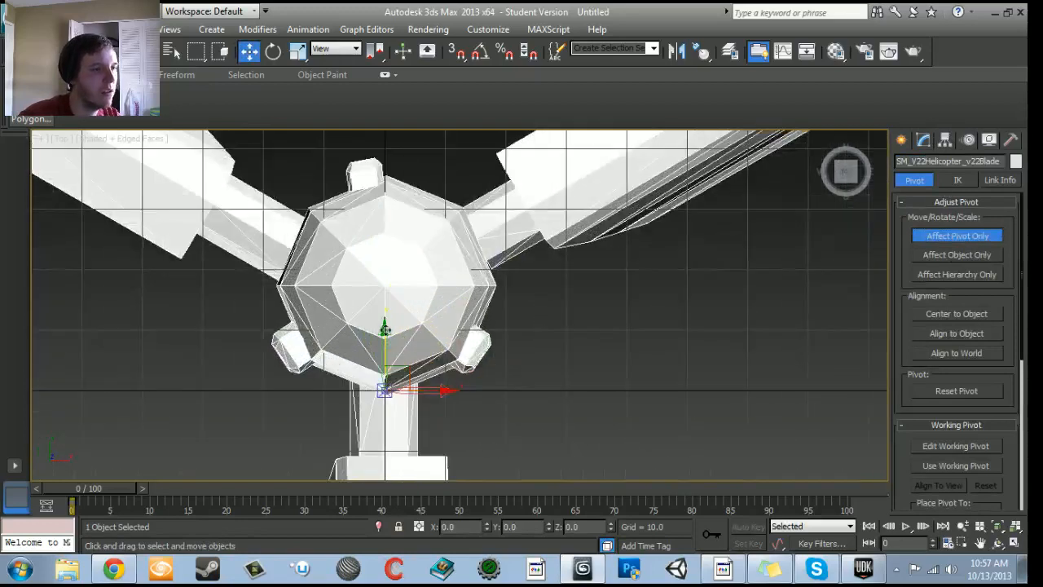
left_click_drag(385, 303, 391, 228)
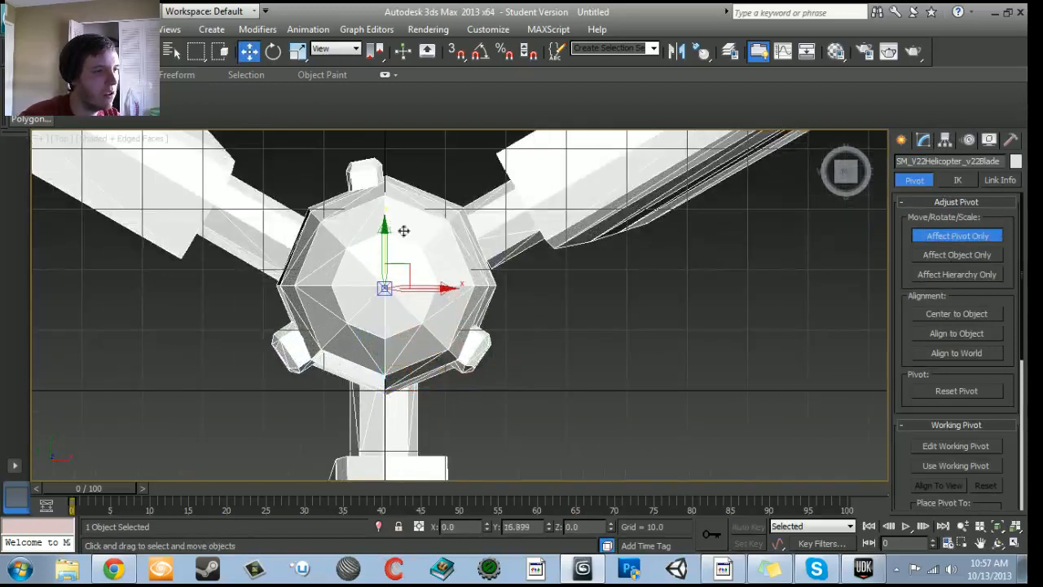
scroll(460, 318, "down", 4)
left_click(993, 242)
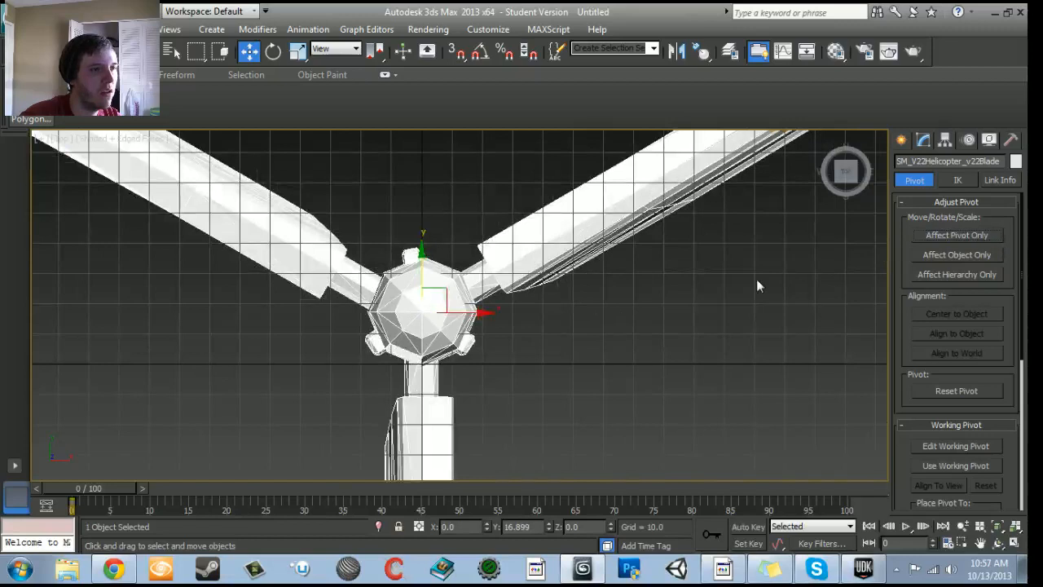
- Rotate the blade mesh in the Top view to test how it turns around the hub, and return to the Move tool
key("p")
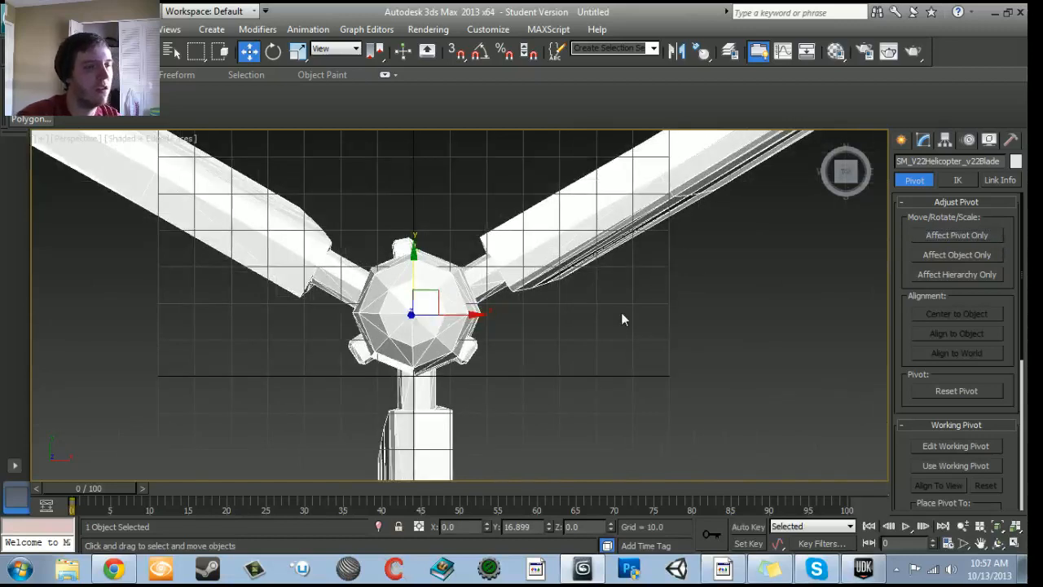
scroll(621, 312, "down", 5)
middle_click_drag(620, 314, 538, 289, "alt")
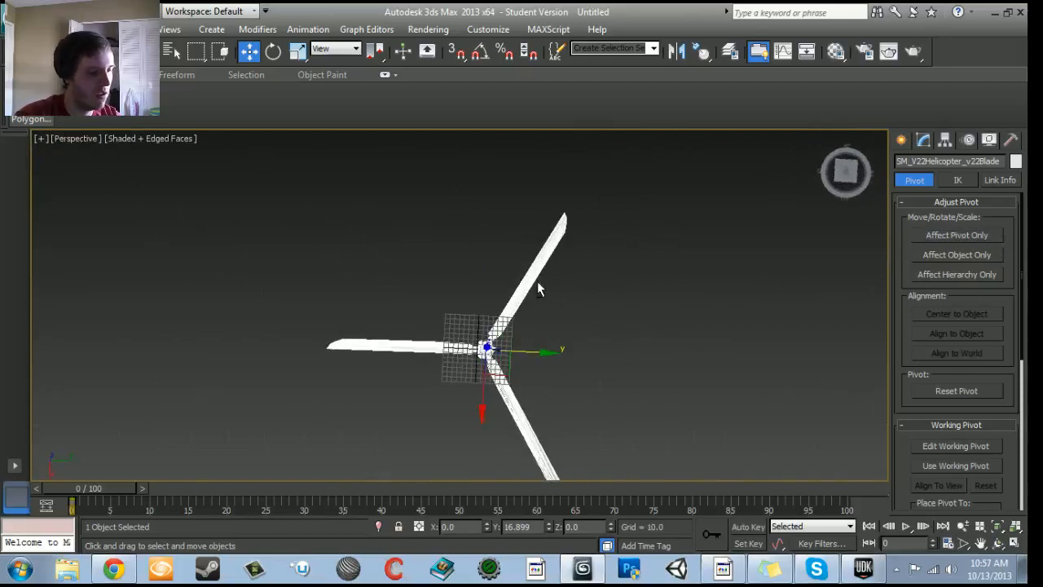
key("t")
key("e")
scroll(536, 288, "down", 5)
left_click_drag(486, 259, 188, 284)
key("w")
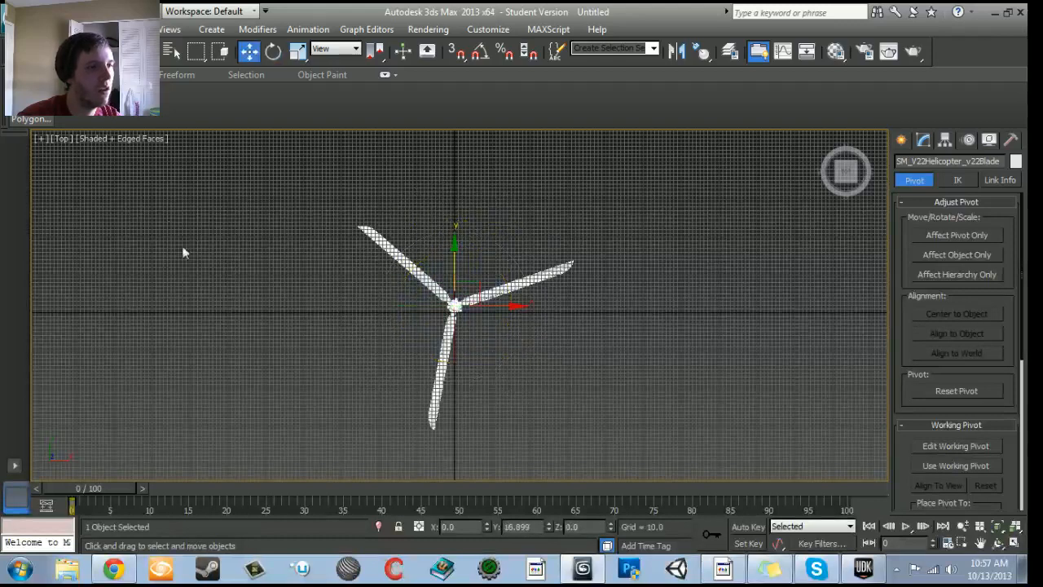
- Export the blade mesh as FBX to the Desktop, overwriting the existing blade file and keeping the shown export options
left_click(13, 16)
left_click(37, 219)
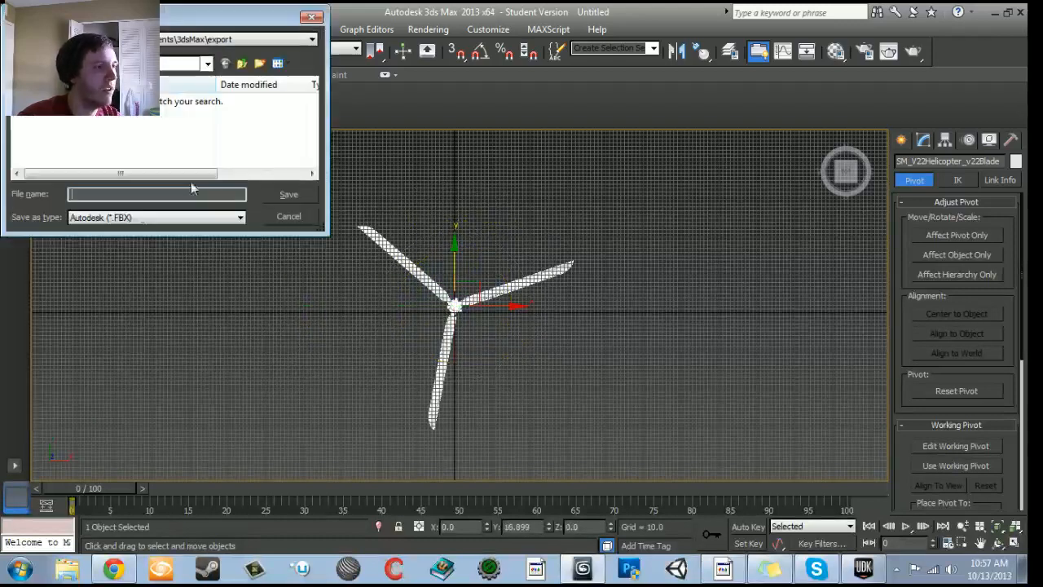
left_click(186, 66)
scroll(120, 143, "up", 2)
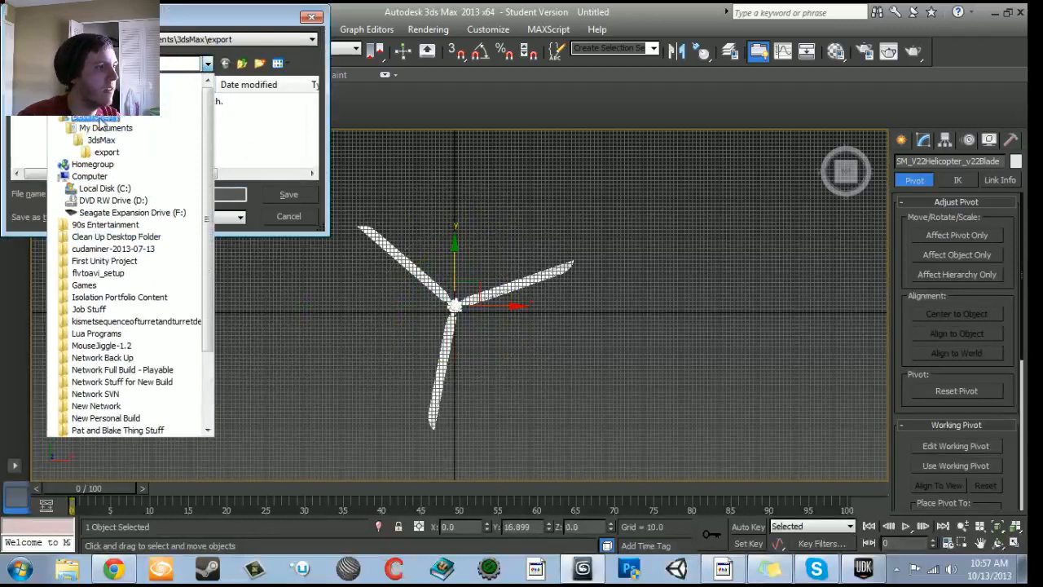
left_click(88, 91)
left_click_drag(313, 95, 316, 179)
left_click(146, 176)
left_click(288, 194)
left_click(562, 342)
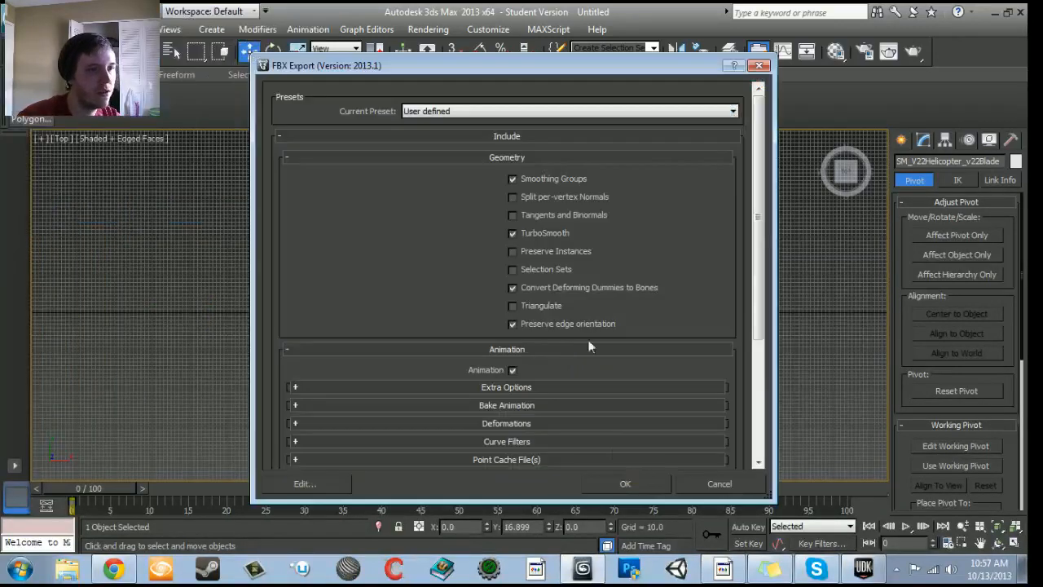
left_click(623, 482)
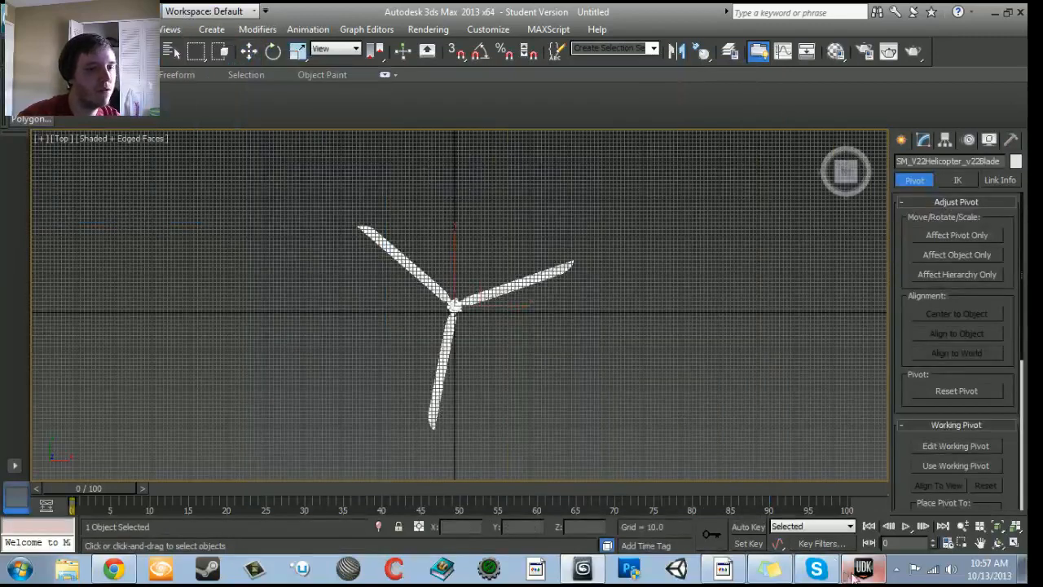
- Switch to UDK, inspect the SM_V22Helicopter_v22Blade static mesh from the Content Browser in its editor, and close that editor
left_click(862, 568)
scroll(537, 301, "down", 10)
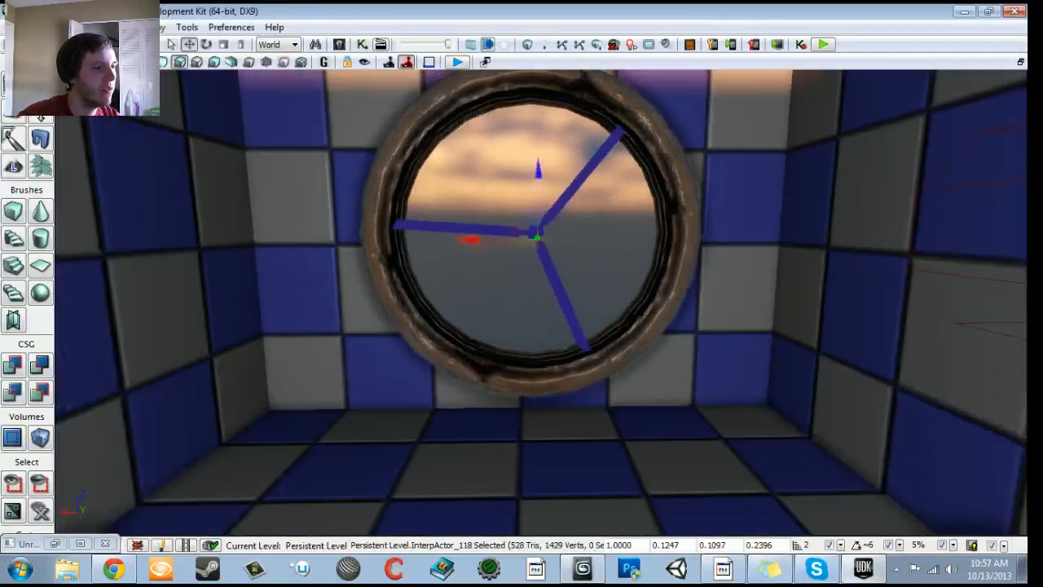
left_click(336, 42)
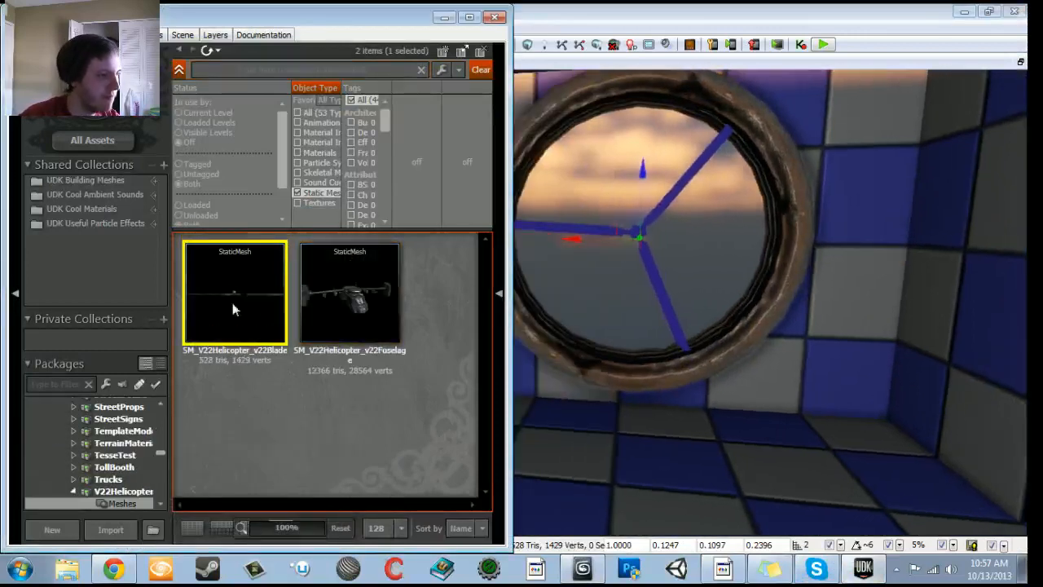
double_click(232, 309)
left_click_drag(214, 297, 257, 302)
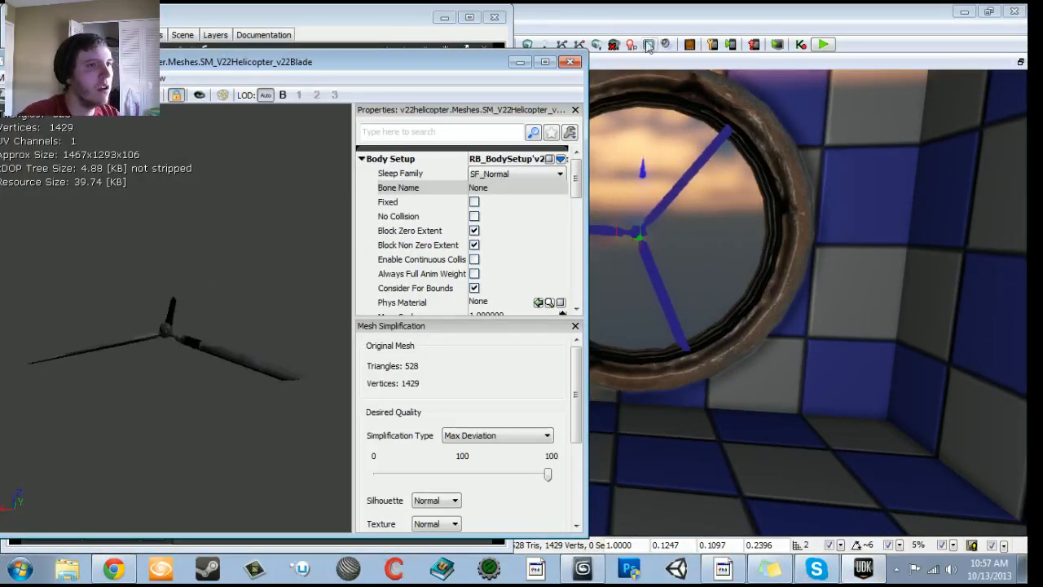
left_click(571, 63)
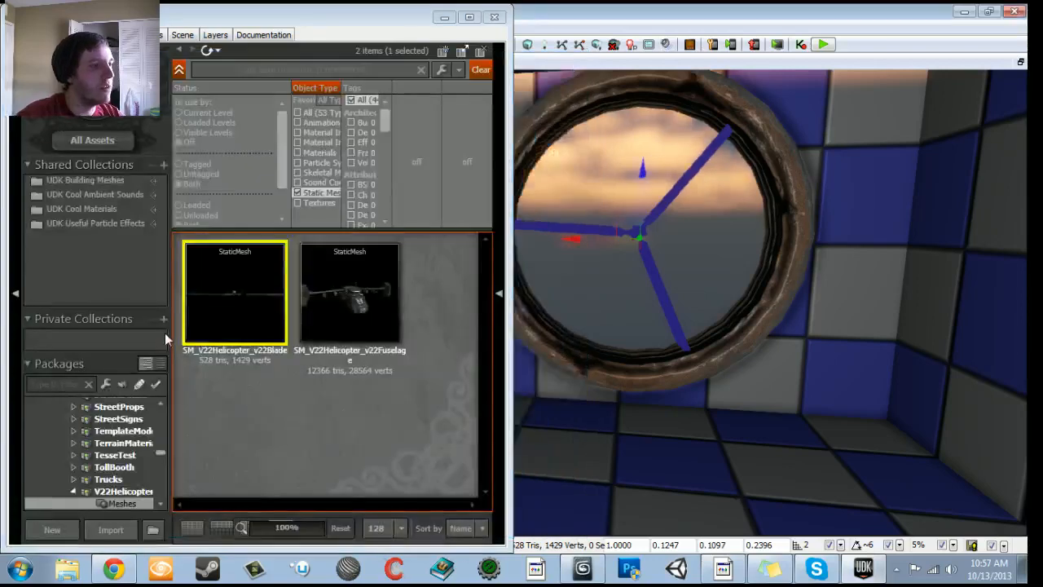
- Reimport SM_V22Helicopter_v22Blade from the exported FBX file on the Desktop and close the Content Browser
right_click(242, 288)
left_click(305, 53)
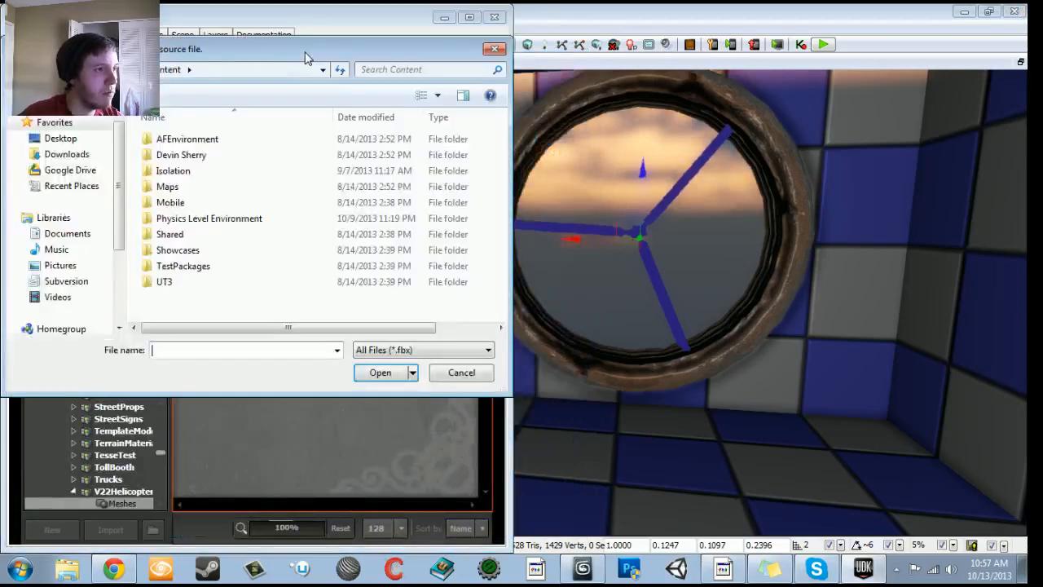
left_click(60, 137)
scroll(303, 223, "down", 3)
left_click(246, 303)
left_click(380, 373)
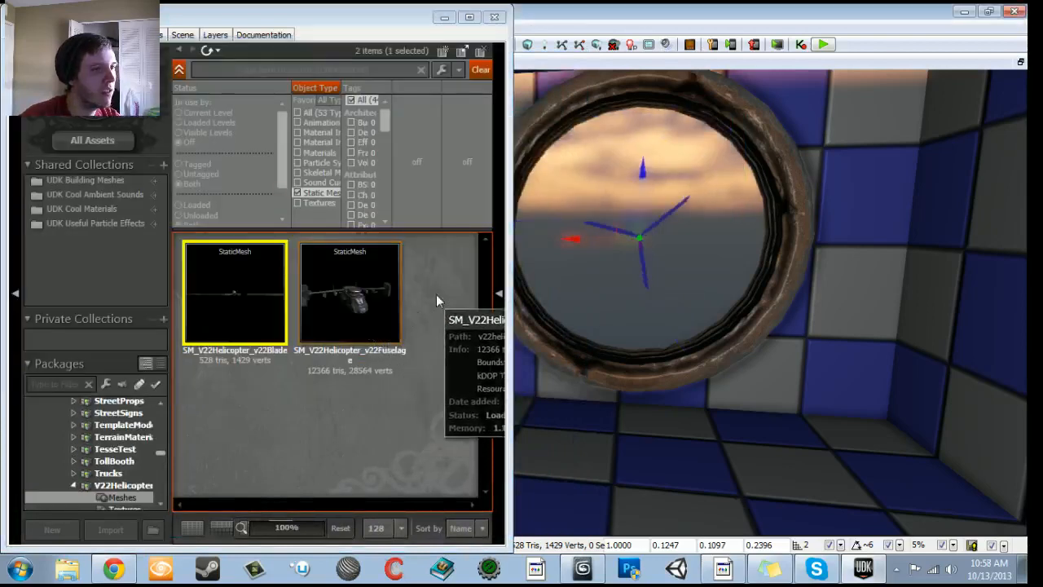
left_click(501, 22)
- Try draw scales of 5, 3 and 2.75 on the fan blade, and set it to 2.5 to fit the round wall opening
left_click_drag(554, 301, 588, 228)
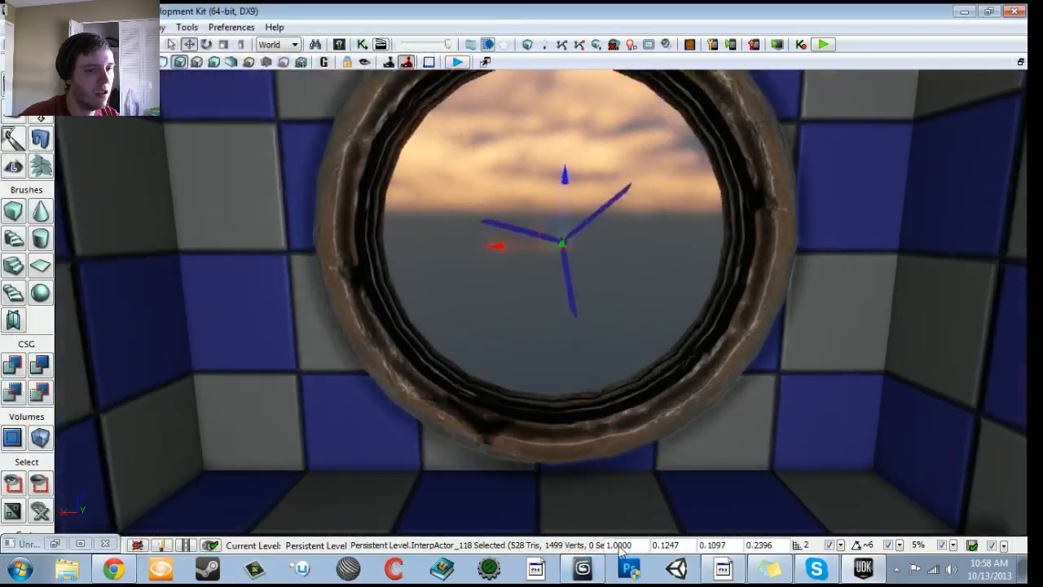
type("5")
key("Return")
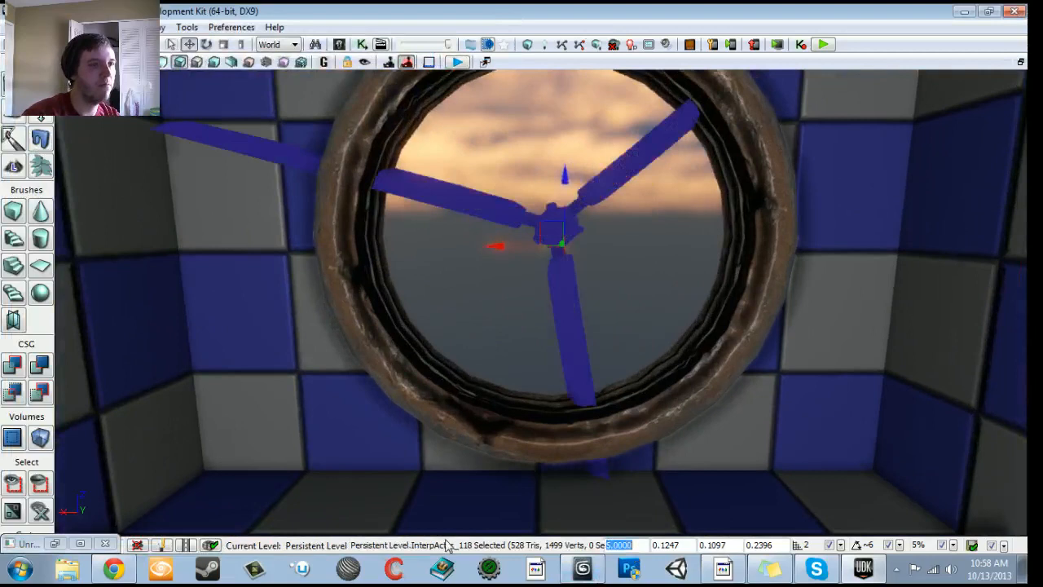
type("3")
key("Return")
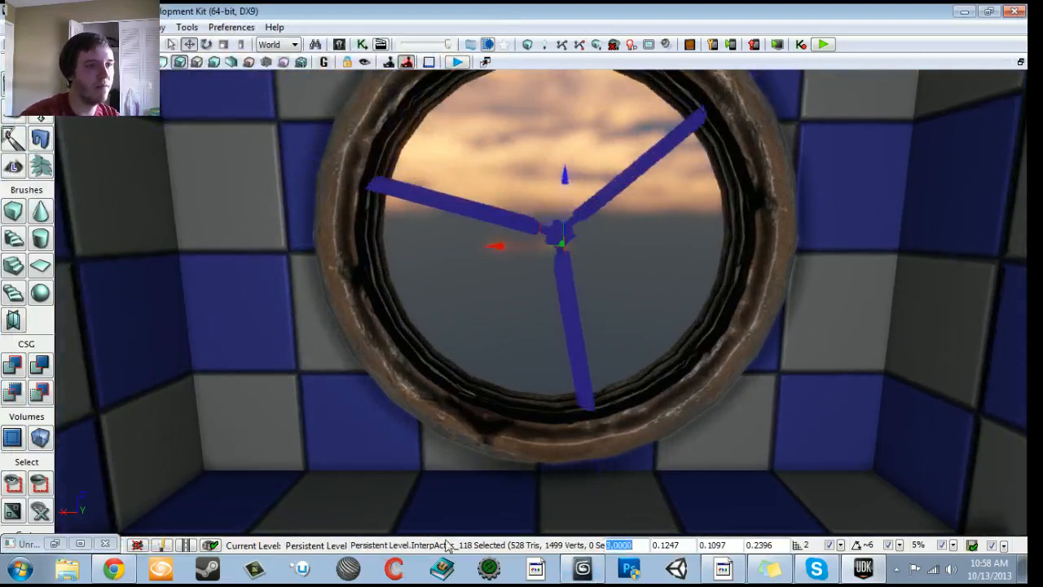
key("Return")
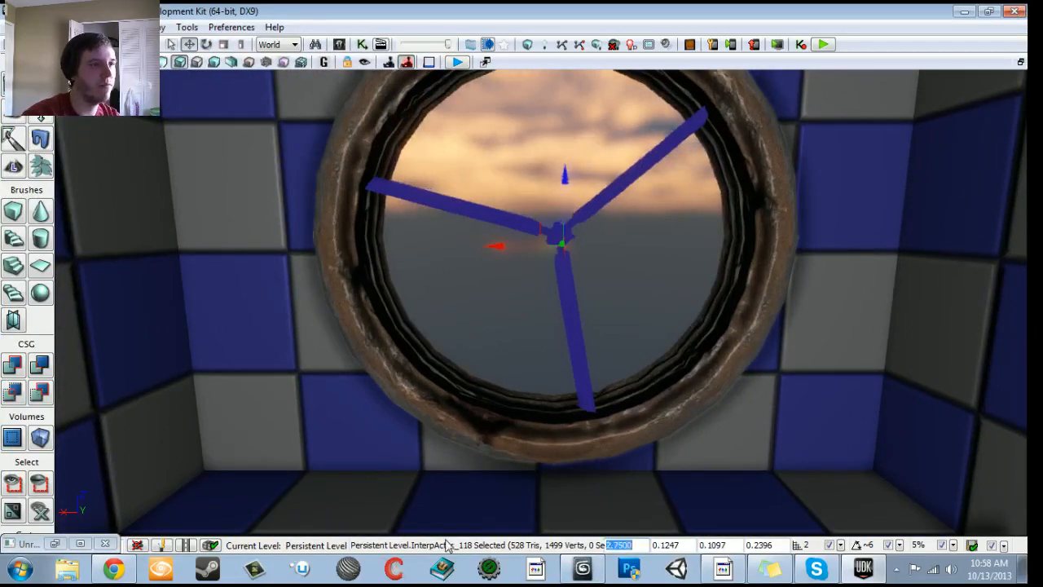
left_click_drag(538, 301, 565, 310)
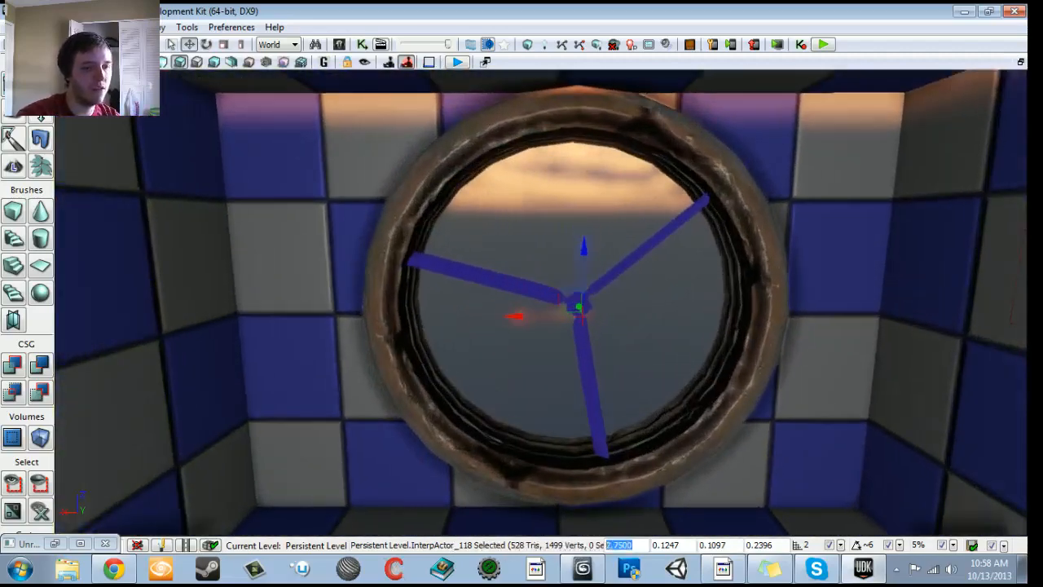
key("Return")
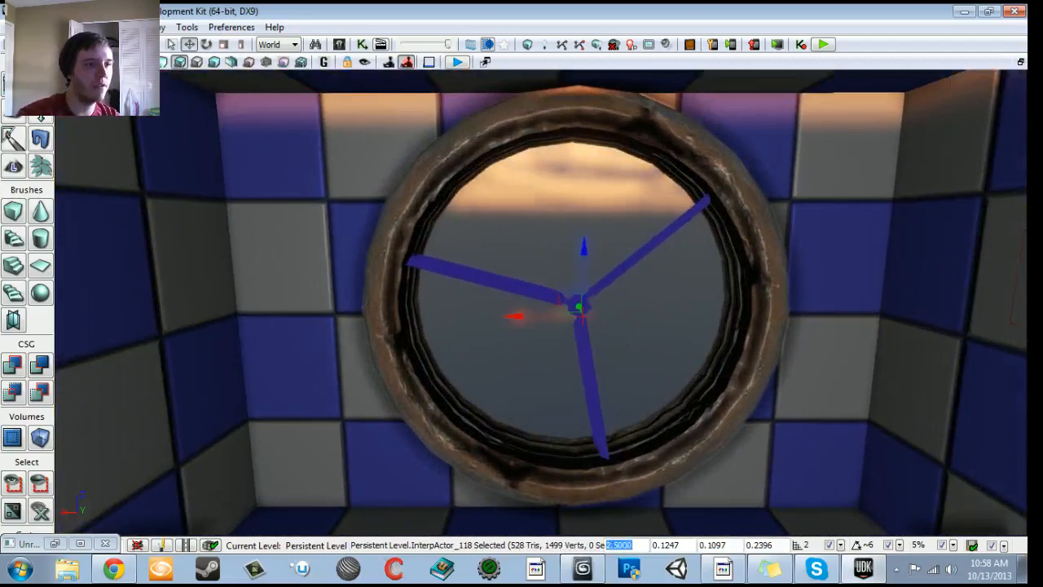
- Raise the fan blade slightly so its hub sits centered in the round wall opening
left_click_drag(581, 249, 577, 242)
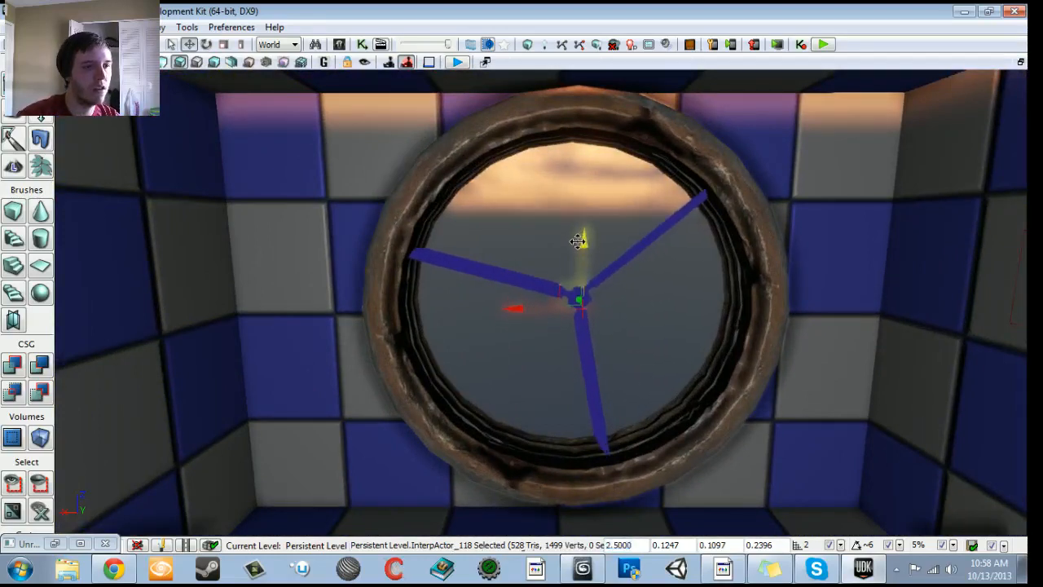
right_click_drag(576, 241, 619, 220)
left_click_drag(619, 220, 592, 375)
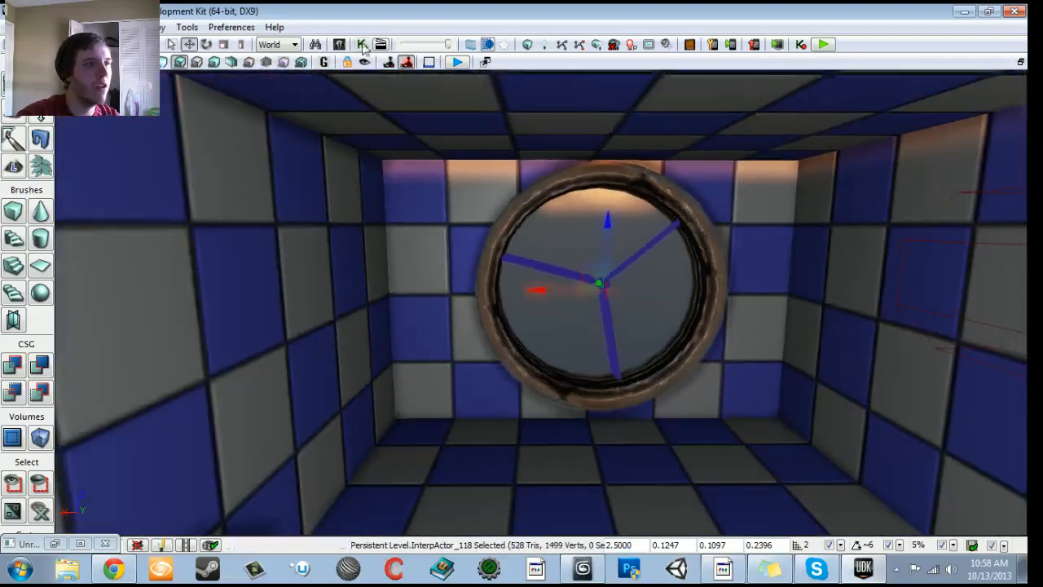
- Restore the Kismet window, open the fan Matinee and play it to check the reimported blade's rotation
left_click(54, 543)
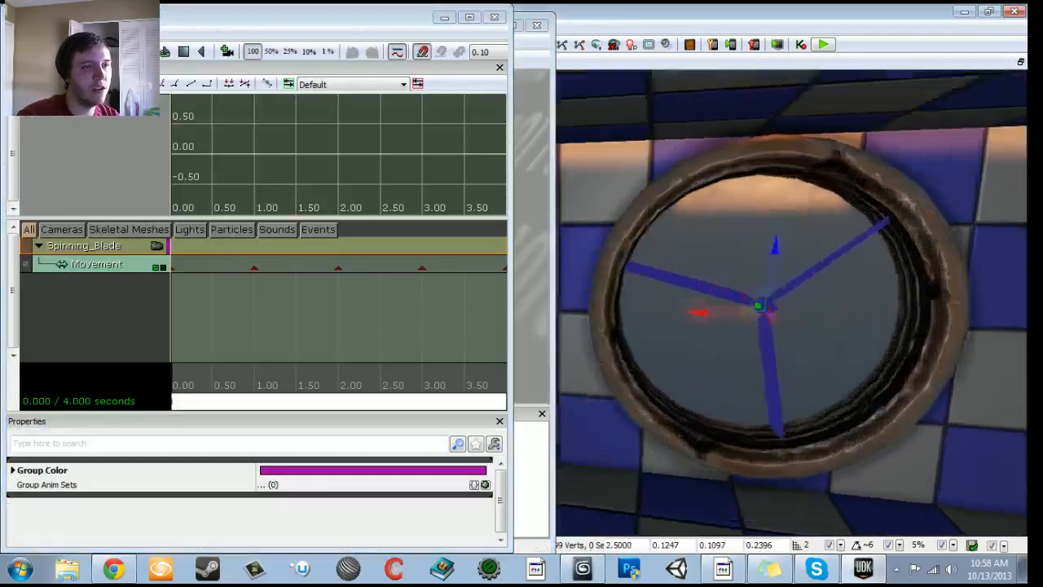
left_click_drag(717, 326, 725, 252)
left_click(164, 51)
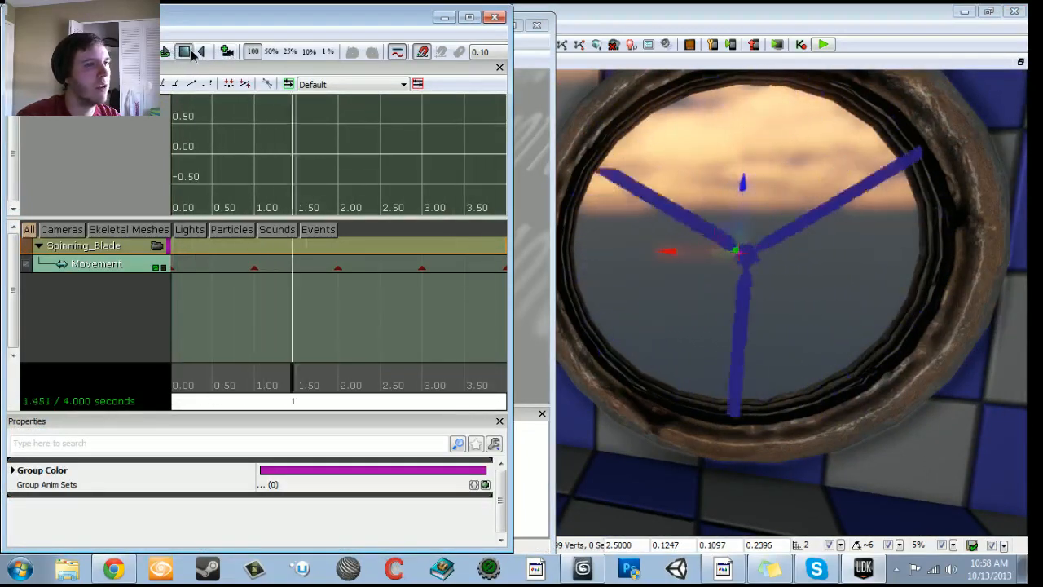
- Close the Matinee editor and rotate the fan blade about its hub axis in the wall opening to test its pivot
left_click(494, 18)
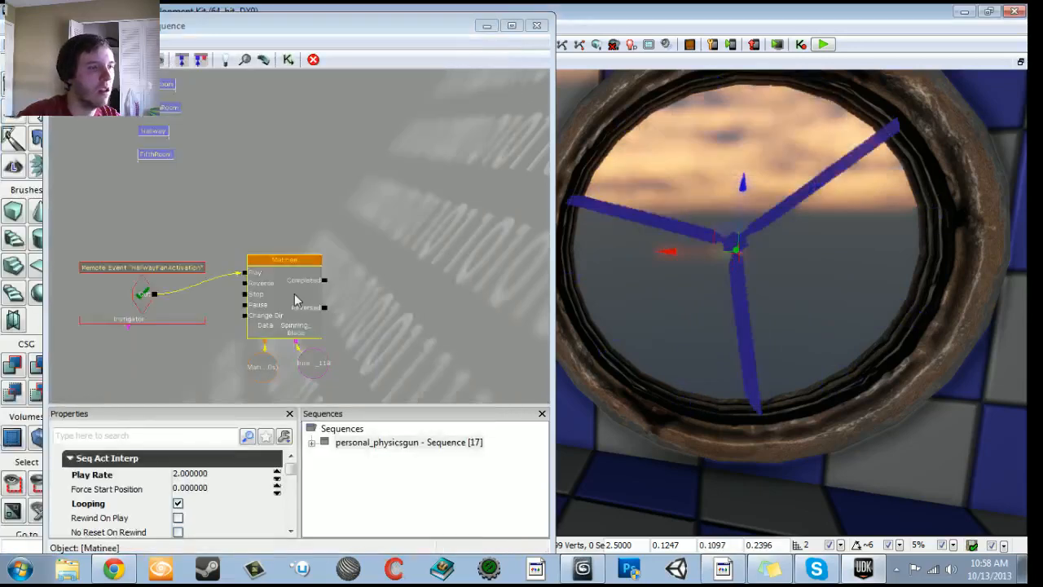
left_click_drag(774, 310, 761, 334)
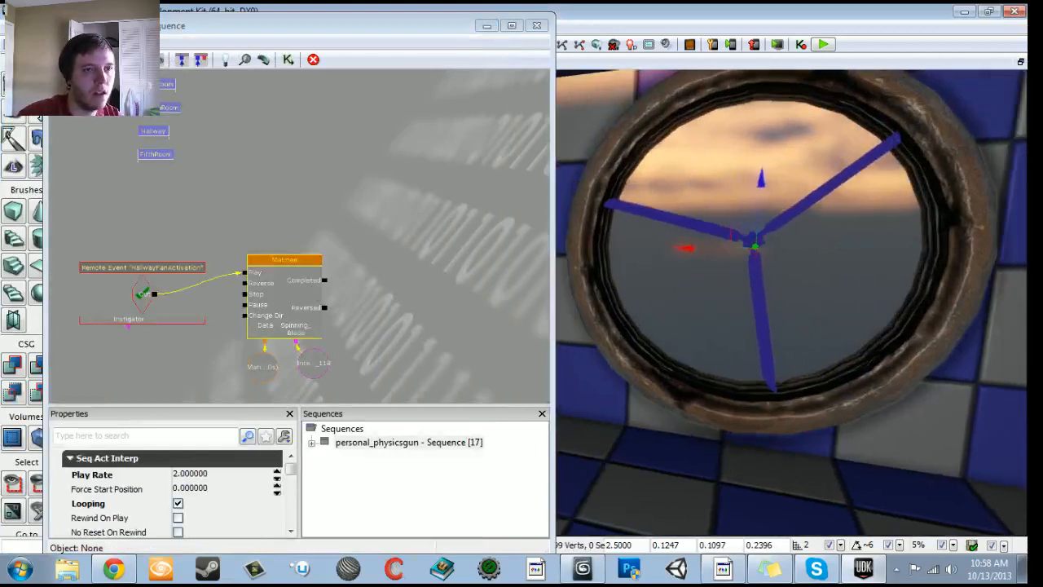
key("space")
left_click_drag(730, 180, 980, 180)
right_click_drag(722, 179, 722, 146)
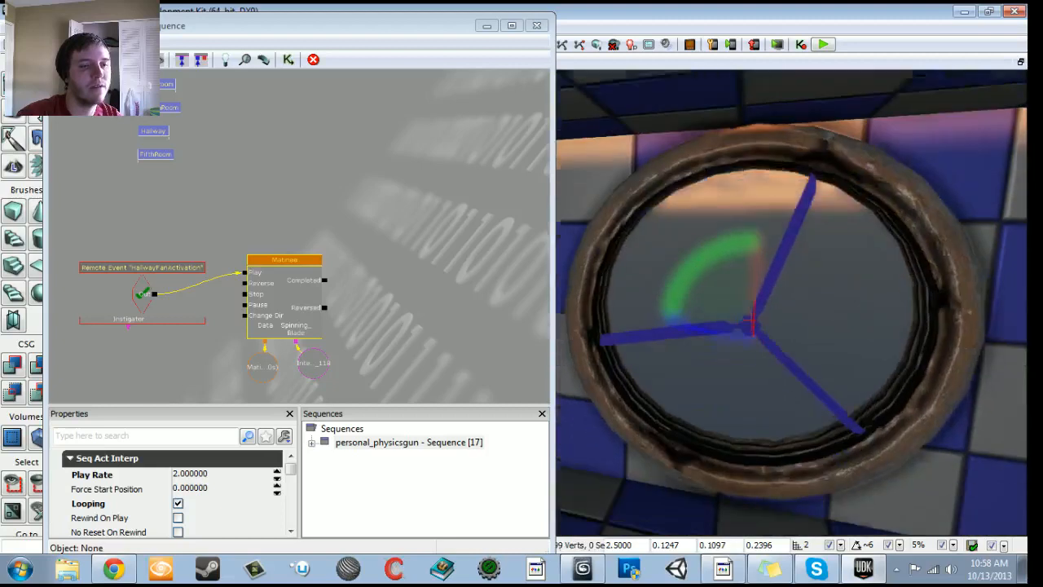
scroll(792, 301, "up", 4)
key("space")
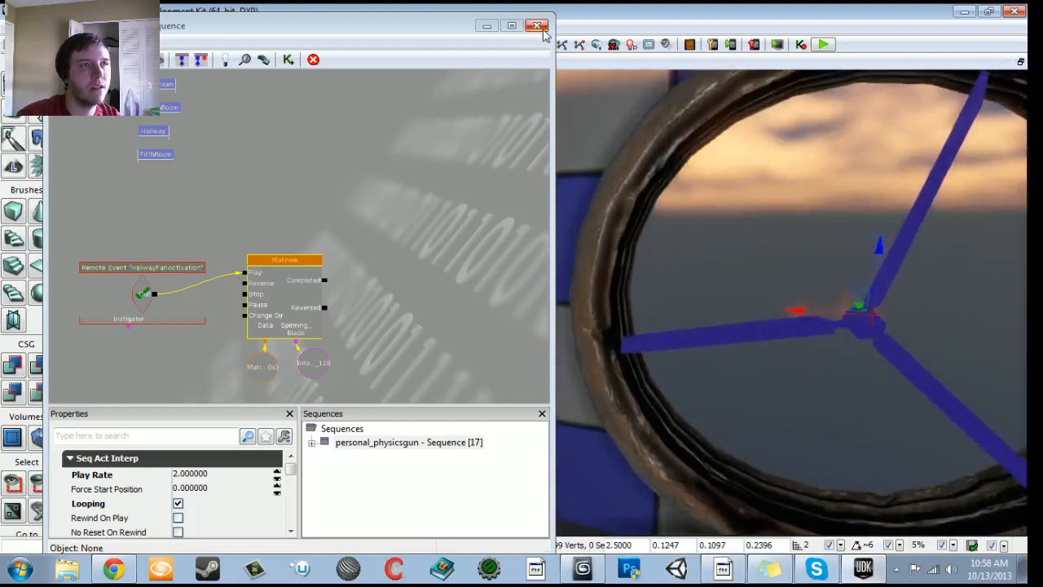
- Close the Kismet window, then open the Content Browser beside the view of the fan blade
left_click(543, 30)
left_click_drag(521, 188, 521, 261)
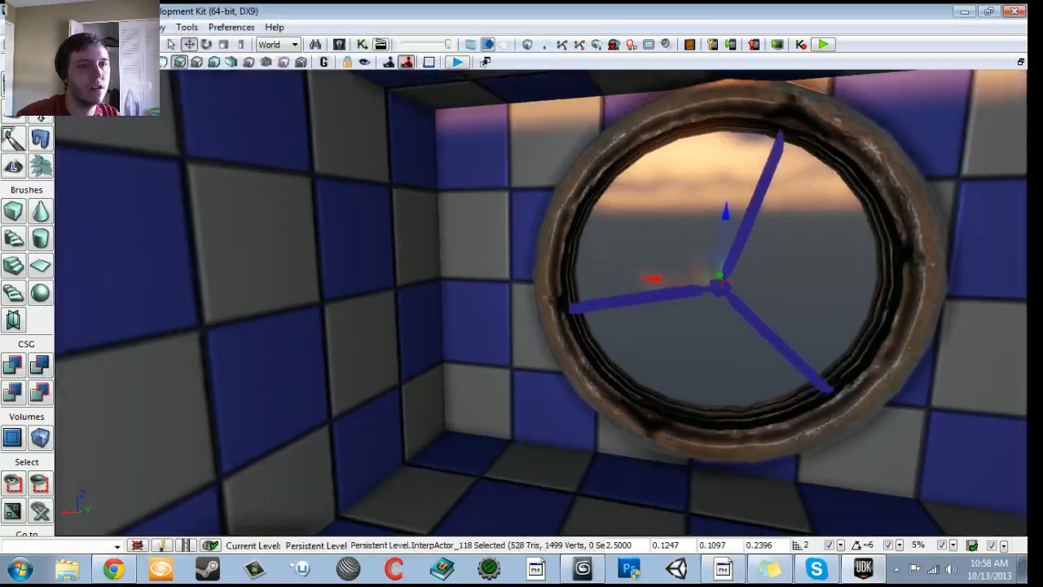
left_click(338, 45)
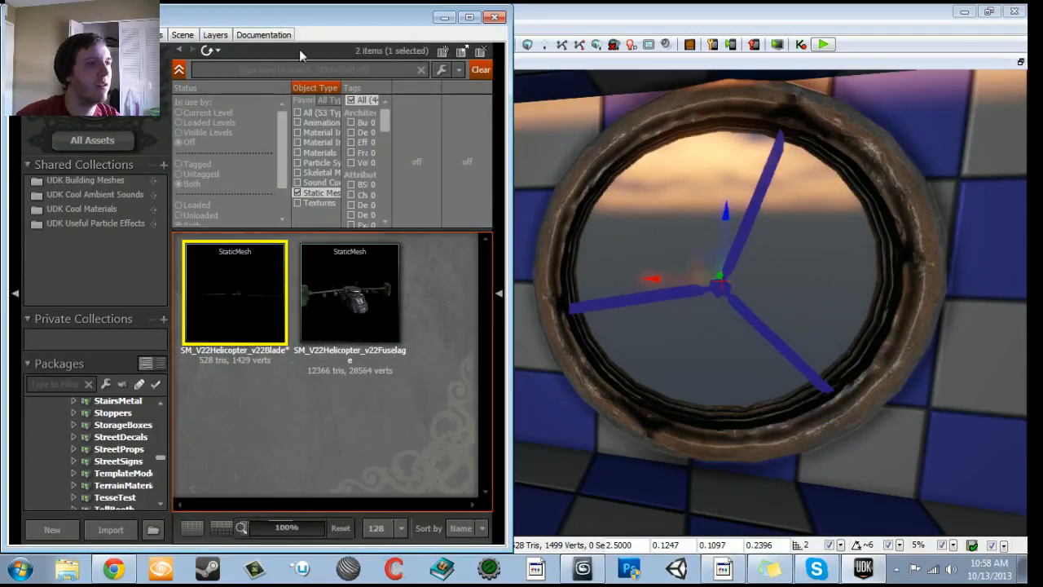
left_click(548, 284)
left_click_drag(556, 286, 551, 211)
right_click_drag(554, 286, 546, 334)
- Switch to 3ds Max and examine up close where the blade's pivot sits on the hub in the Top view
left_click(585, 569)
scroll(510, 356, "up", 6)
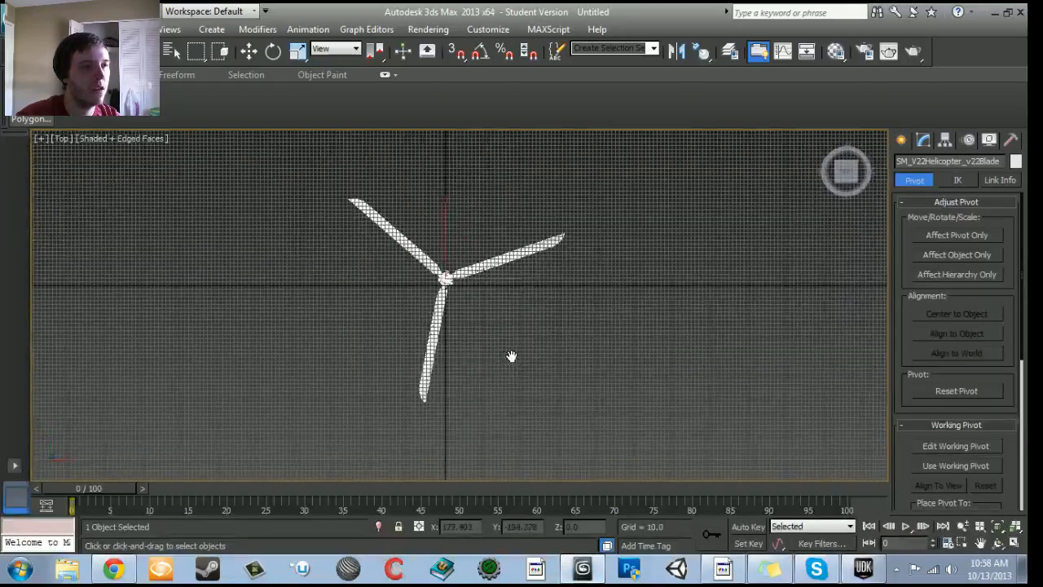
middle_click_drag(449, 293, 474, 334)
scroll(491, 354, "up", 8)
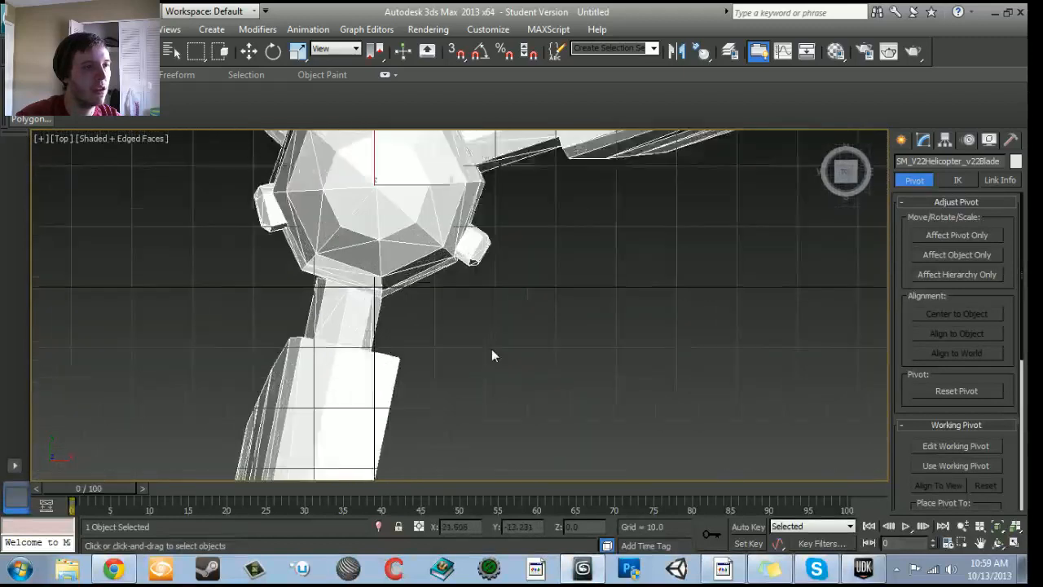
key("e")
key("w")
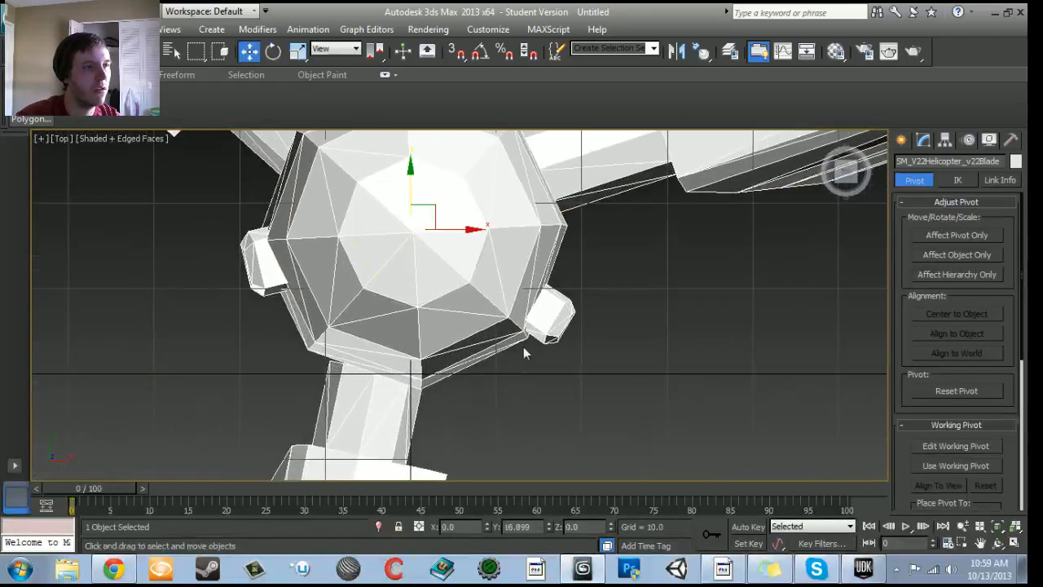
scroll(537, 358, "up", 5)
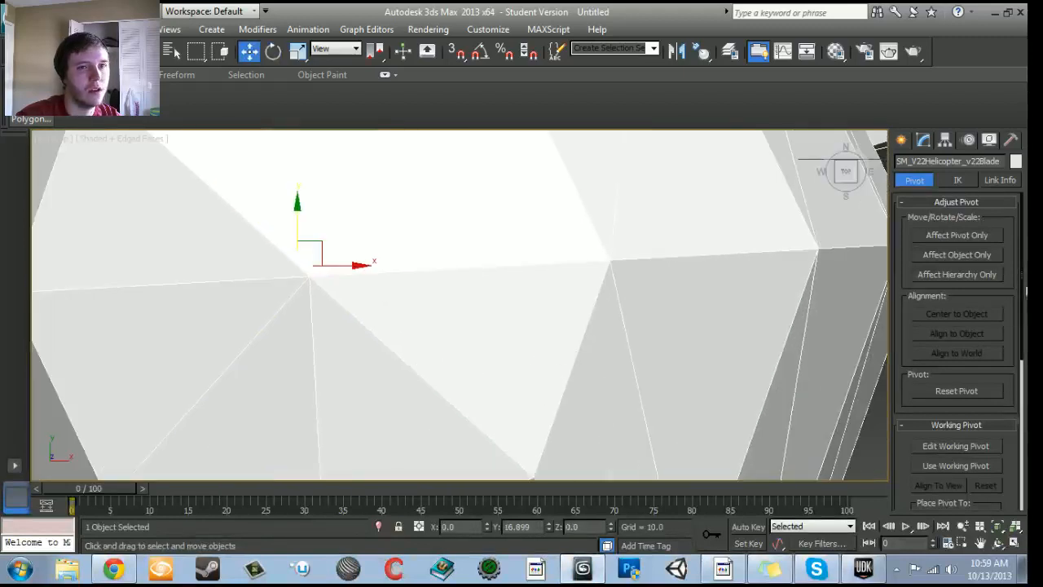
- Move only the blade's pivot to the hub center at about X 0.537, Y 16.366, using the World coordinate system
left_click(976, 237)
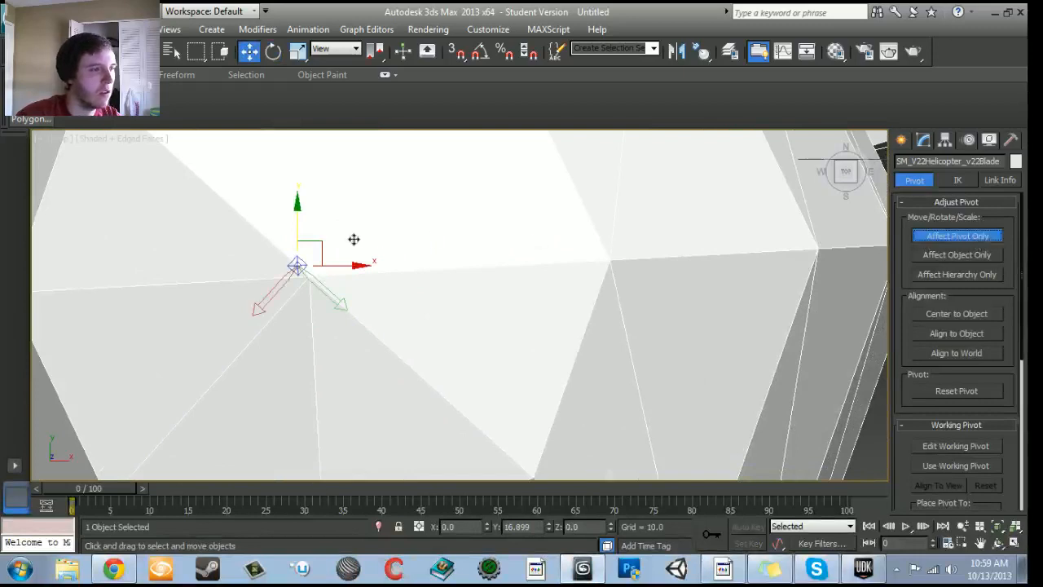
scroll(333, 225, "down", 3)
scroll(947, 272, "up", 3)
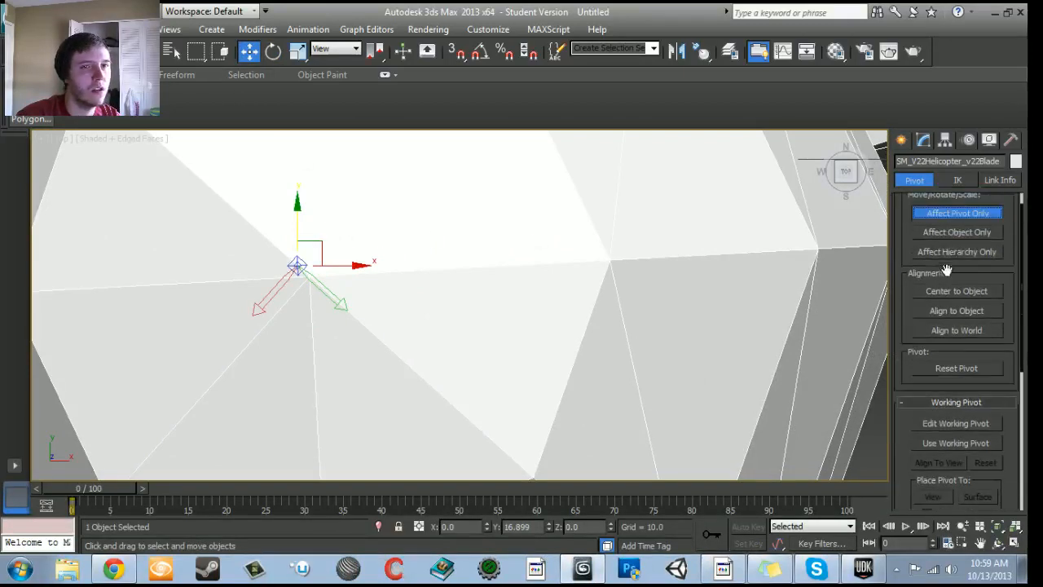
left_click(345, 51)
left_click(329, 102)
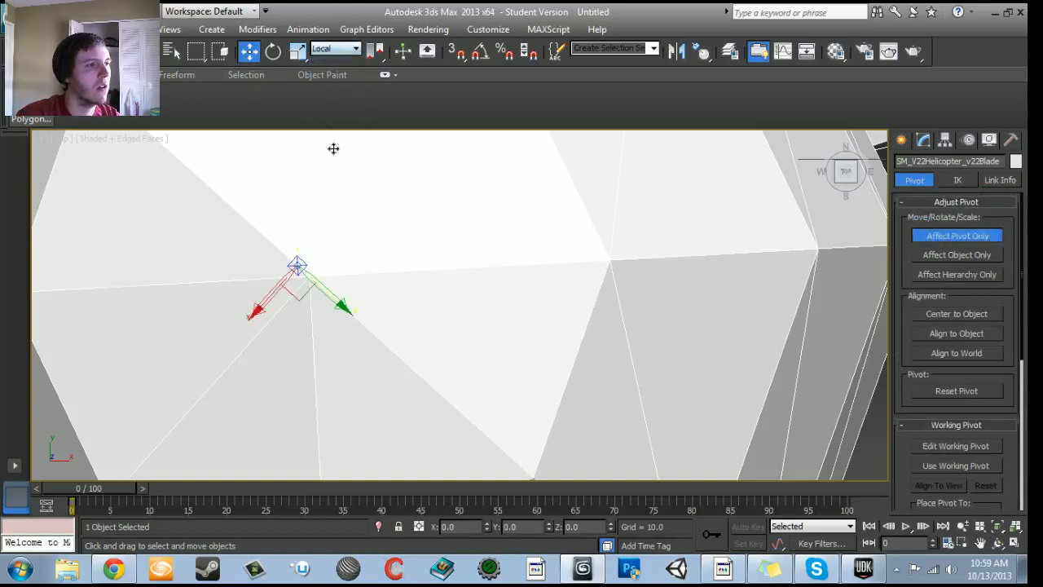
left_click(336, 48)
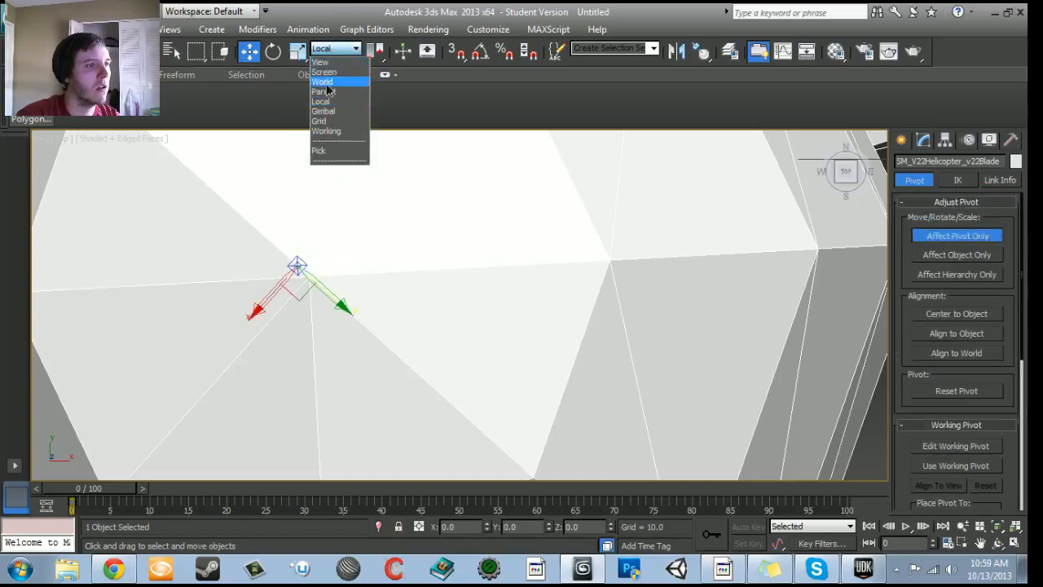
left_click(323, 82)
key("z")
mouse_move(440, 261)
left_mouse_down()
mouse_move(471, 235)
mouse_move(432, 235)
mouse_move(445, 263)
left_mouse_up()
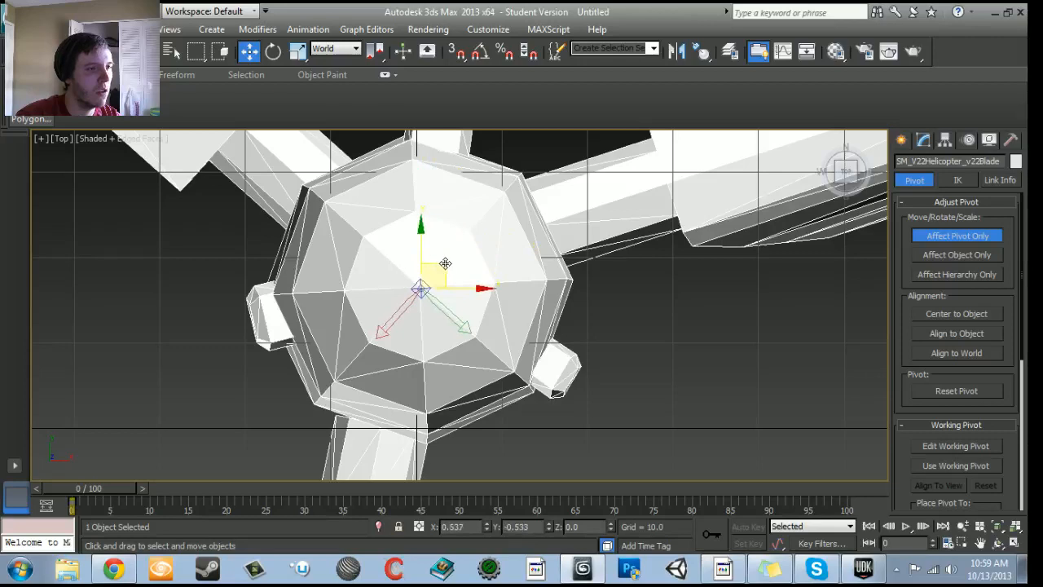
- Export the blade as FBX, replacing SM_V22Helicopter_v22Blade.FBX on the Desktop with the current export settings
left_click(13, 13)
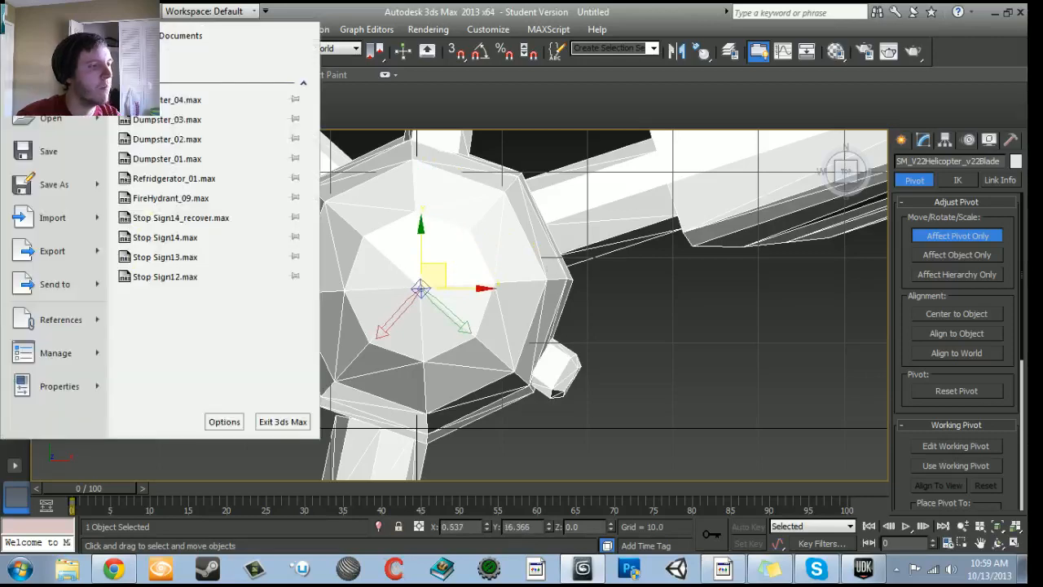
left_click(74, 262)
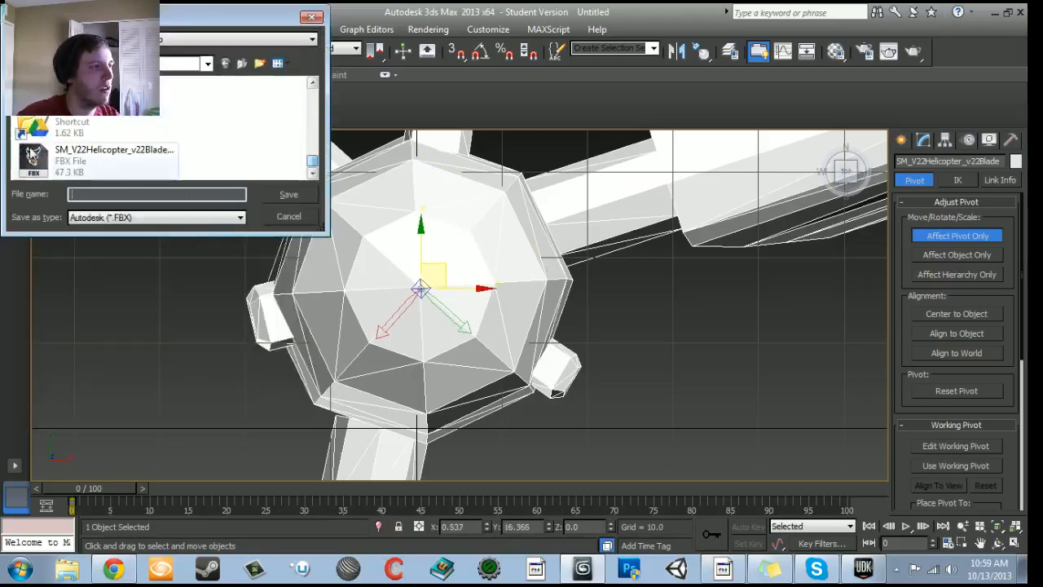
left_click(82, 155)
left_click(287, 198)
left_click(570, 344)
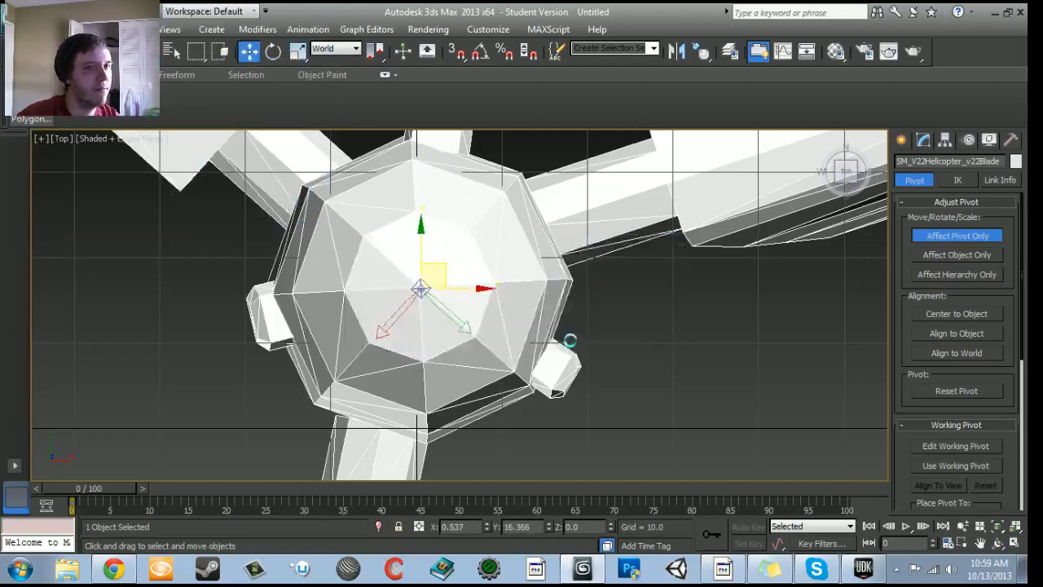
left_click(621, 484)
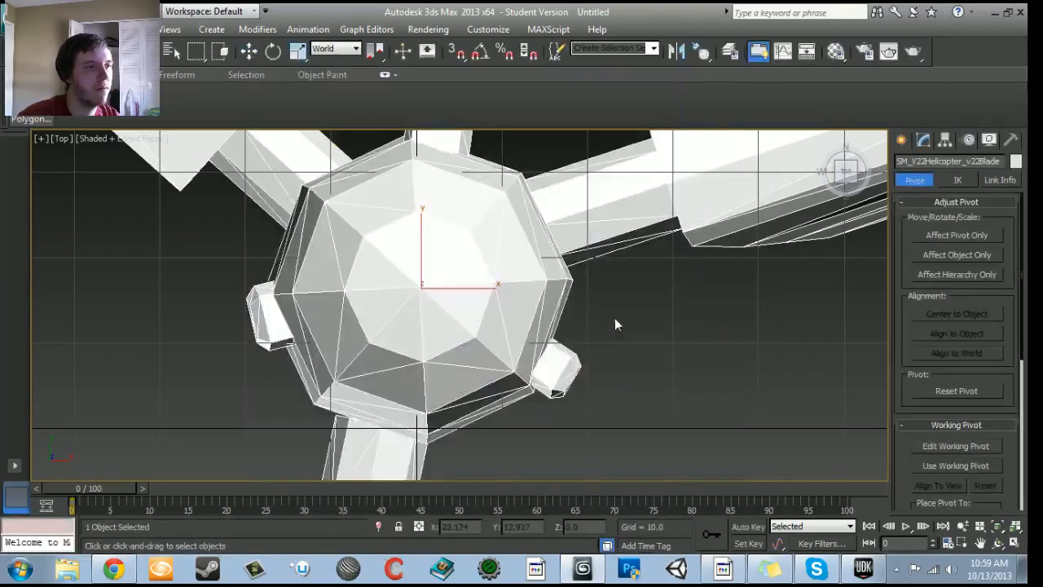
- Rotate the whole blade in the Top view to test how it turns about the moved pivot
scroll(610, 318, "down", 6)
scroll(610, 315, "down", 5)
key("e")
mouse_move(496, 263)
left_mouse_down()
mouse_move(636, 407)
mouse_move(513, 273)
left_mouse_up()
key("w")
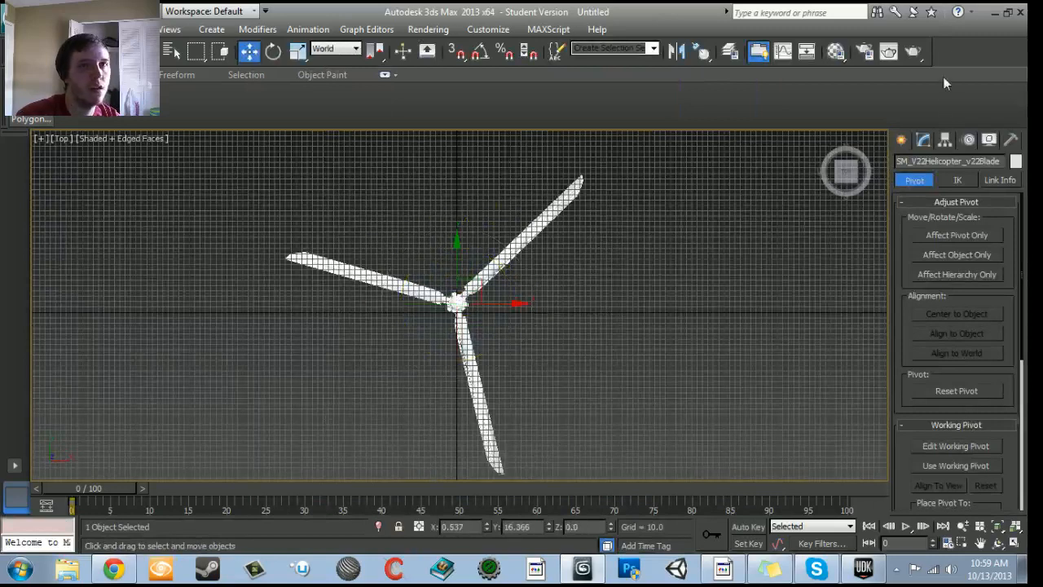
- Return to UDK and examine how the fan blade's hub lines up with its transform widget in the round opening
left_click(994, 12)
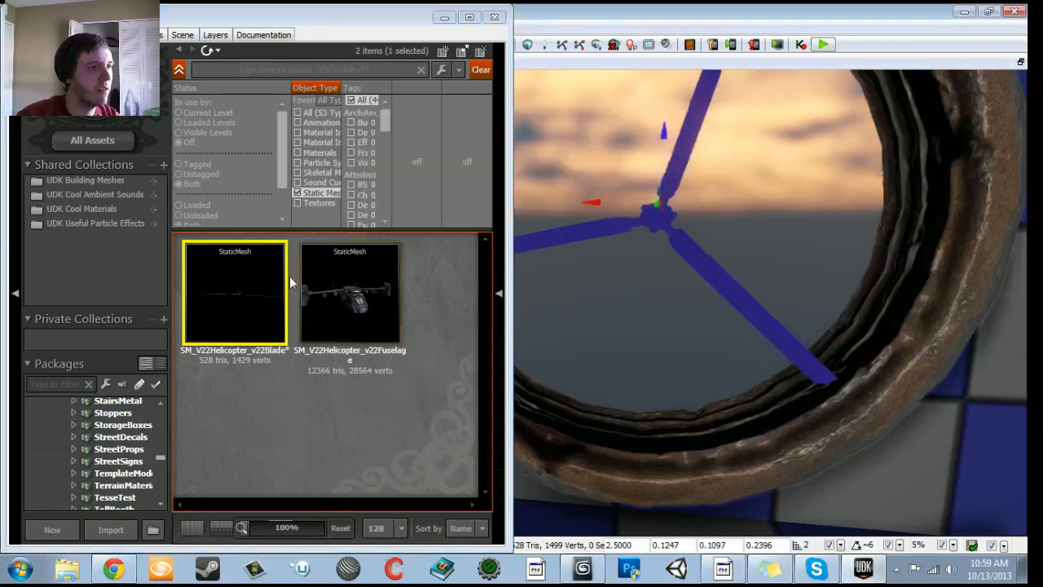
mouse_move(267, 283)
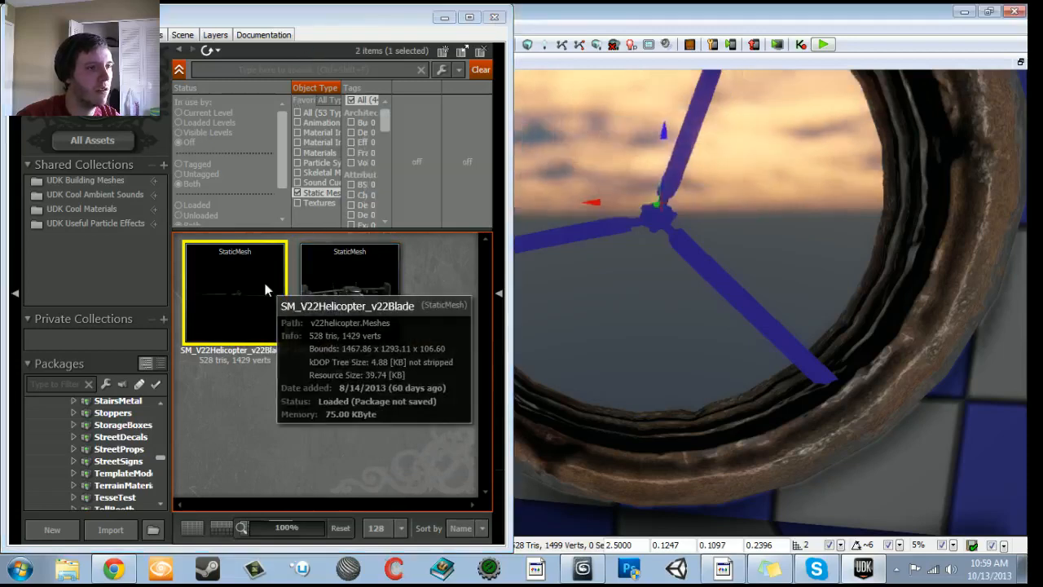
left_click_drag(700, 310, 701, 374)
right_click_drag(700, 310, 700, 253)
left_click_drag(701, 252, 701, 212)
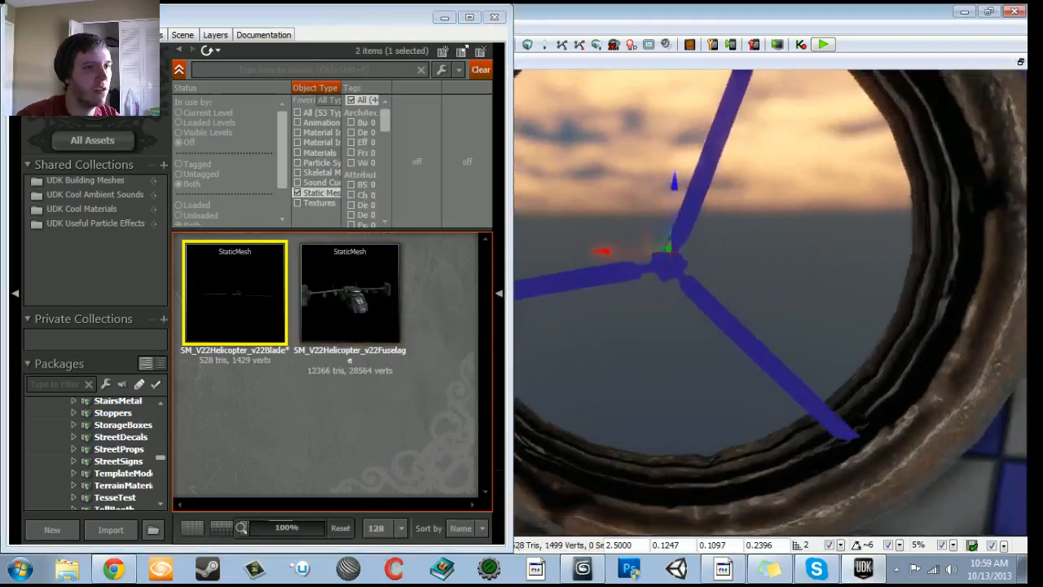
right_click_drag(700, 211, 700, 244)
left_click_drag(701, 244, 700, 228)
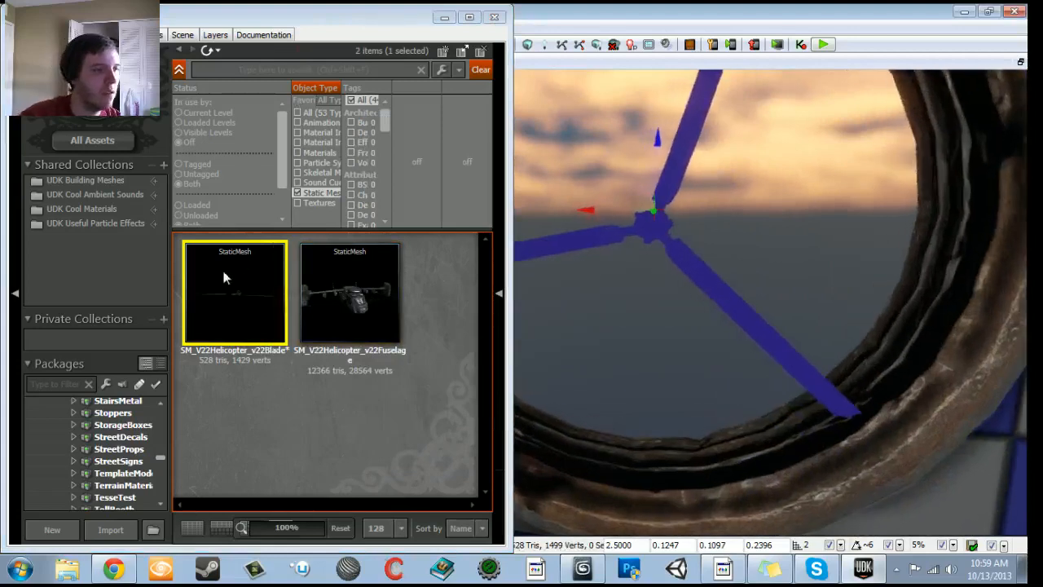
mouse_move(233, 282)
left_click_drag(233, 285, 642, 492)
left_click_drag(641, 424, 644, 323)
right_click_drag(644, 323, 656, 346)
left_click_drag(775, 355, 650, 352)
right_click_drag(650, 352, 624, 376)
- Switch to 3ds Max and recheck the blade's pivot position on the hub with Affect Pivot Only, then leave that mode
left_click(583, 568)
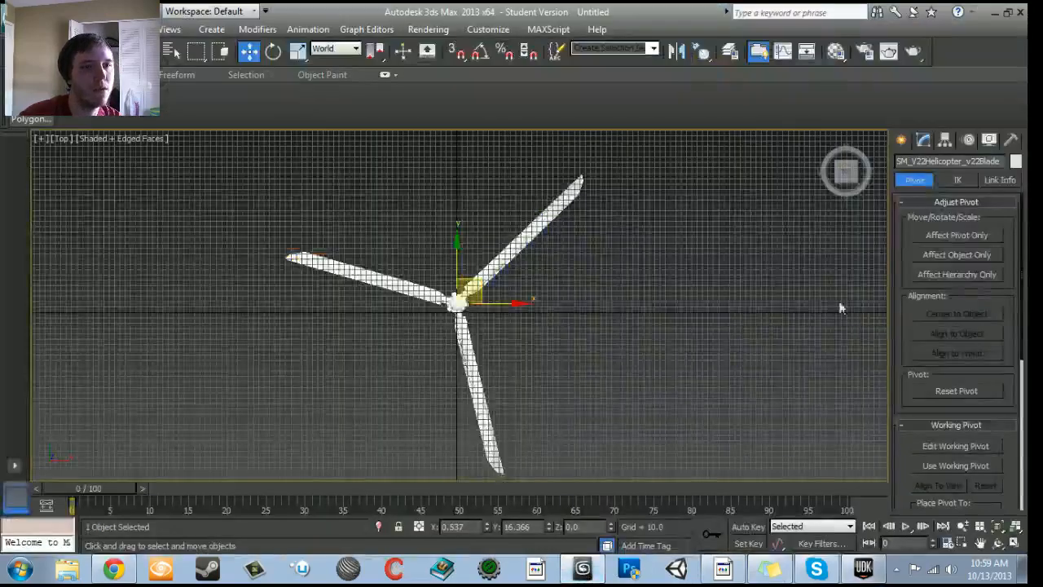
left_click(936, 238)
scroll(661, 330, "up", 10)
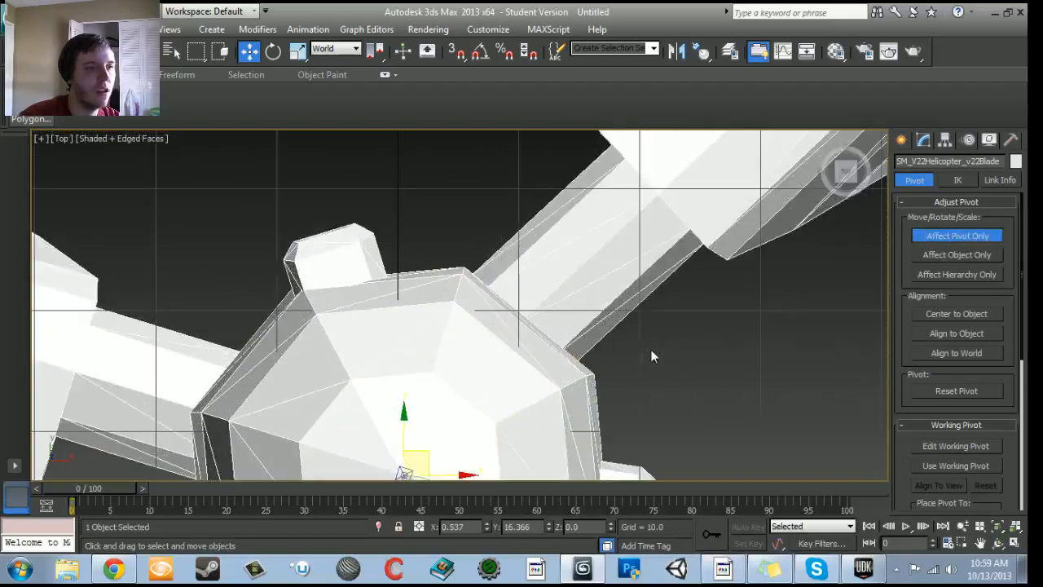
scroll(644, 343, "up", 5)
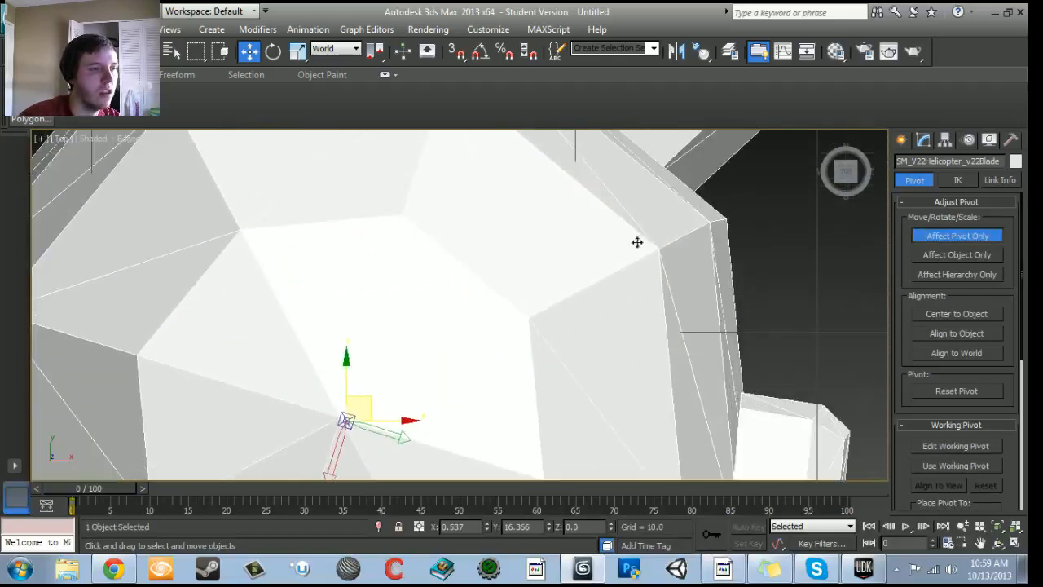
scroll(400, 369, "down", 15)
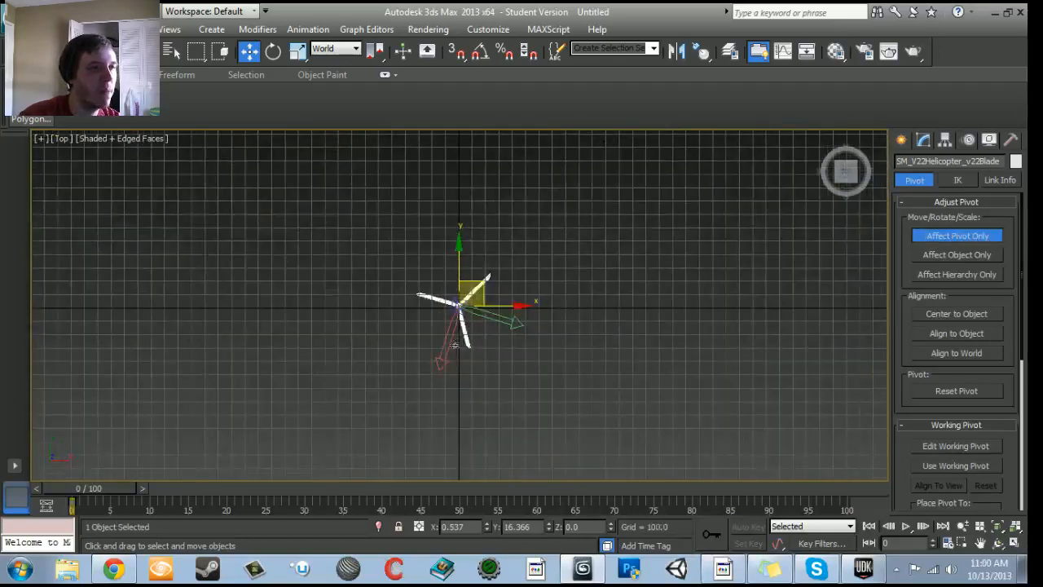
left_click(947, 241)
- Start another FBX export of the blade, replacing SM_V22Helicopter_v22Blade.FBX on the Desktop
left_click(9, 10)
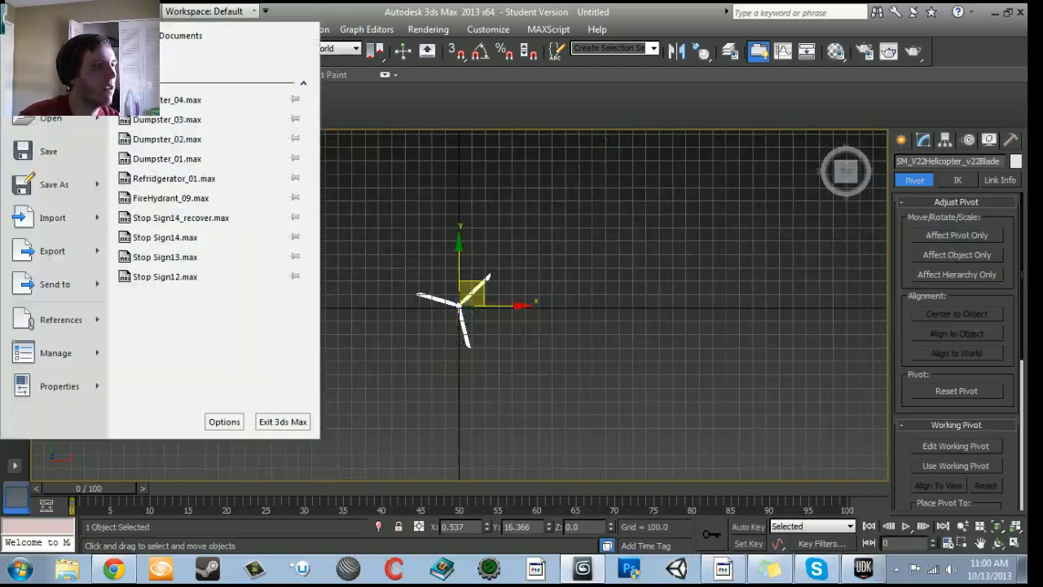
left_click(49, 245)
scroll(314, 122, "down", 5)
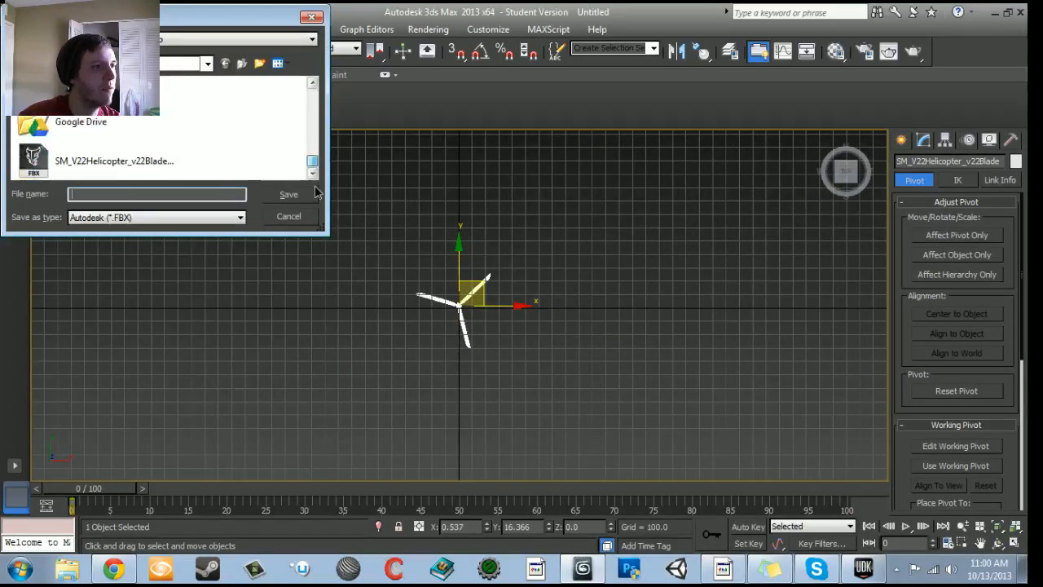
left_click(89, 155)
left_click(289, 194)
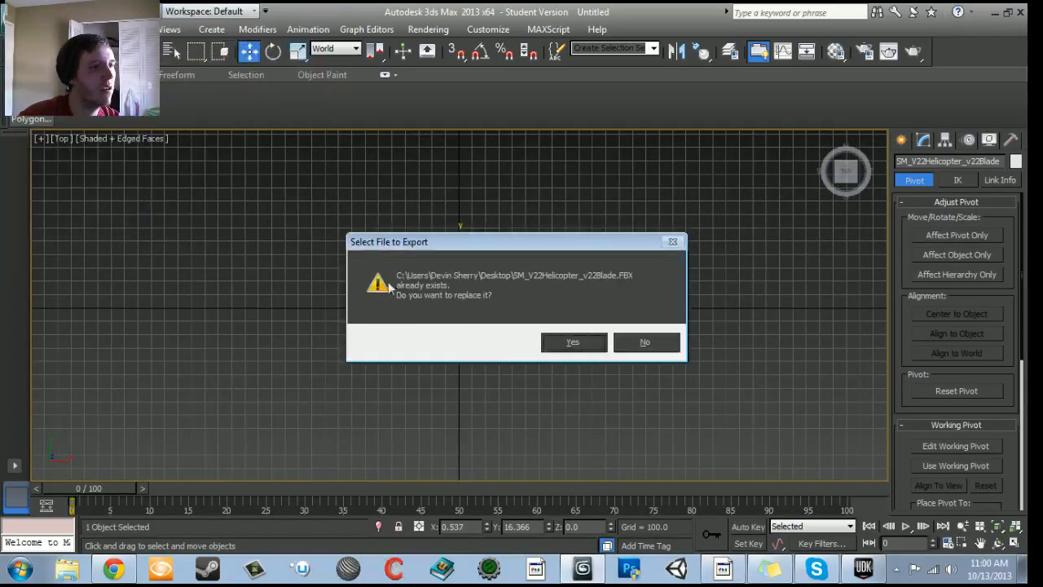
left_click(570, 343)
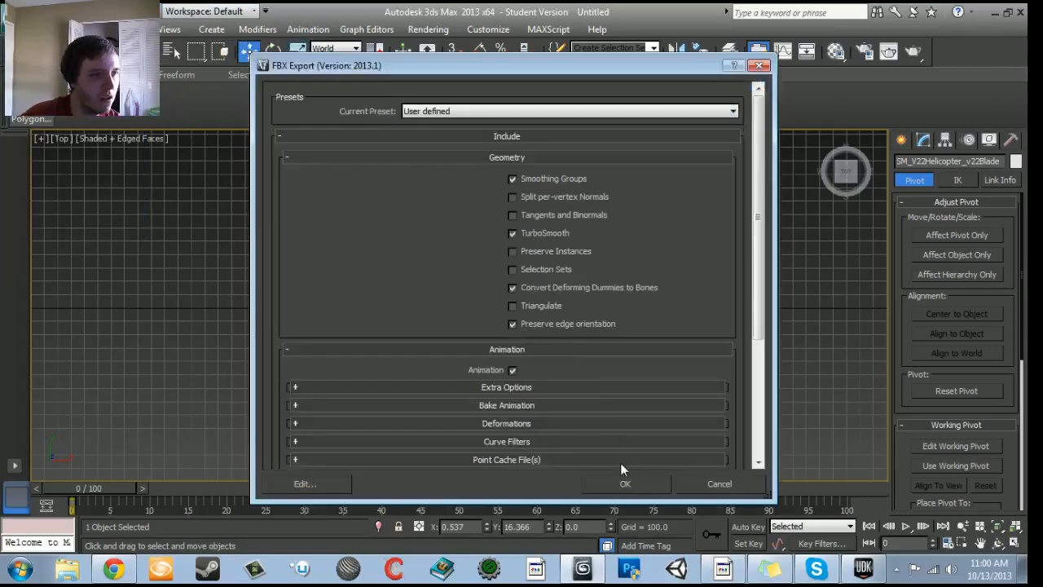
- Check the advanced FBX File Format options for the blade and complete the export
scroll(607, 416, "down", 5)
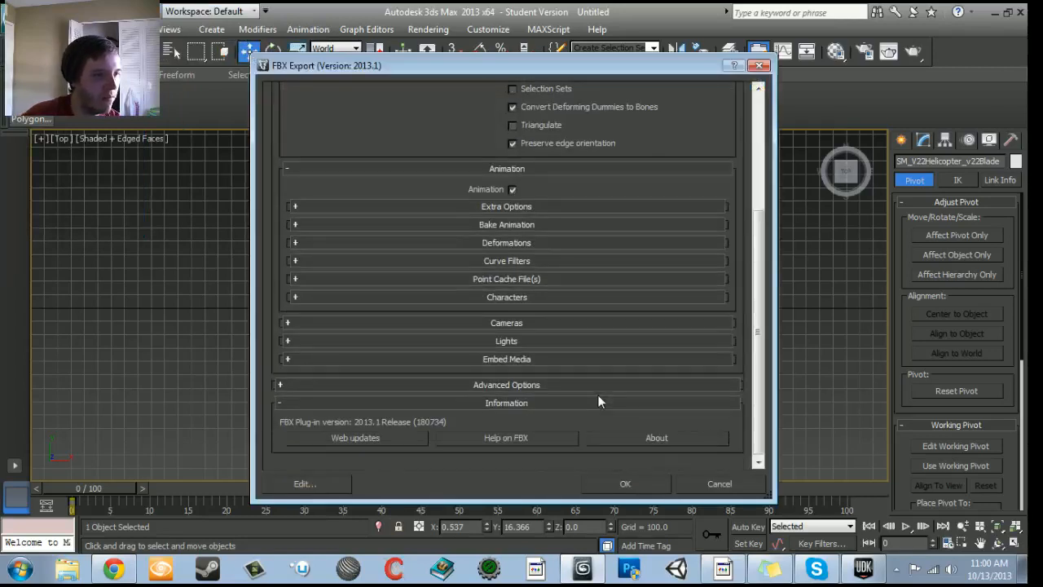
left_click(470, 384)
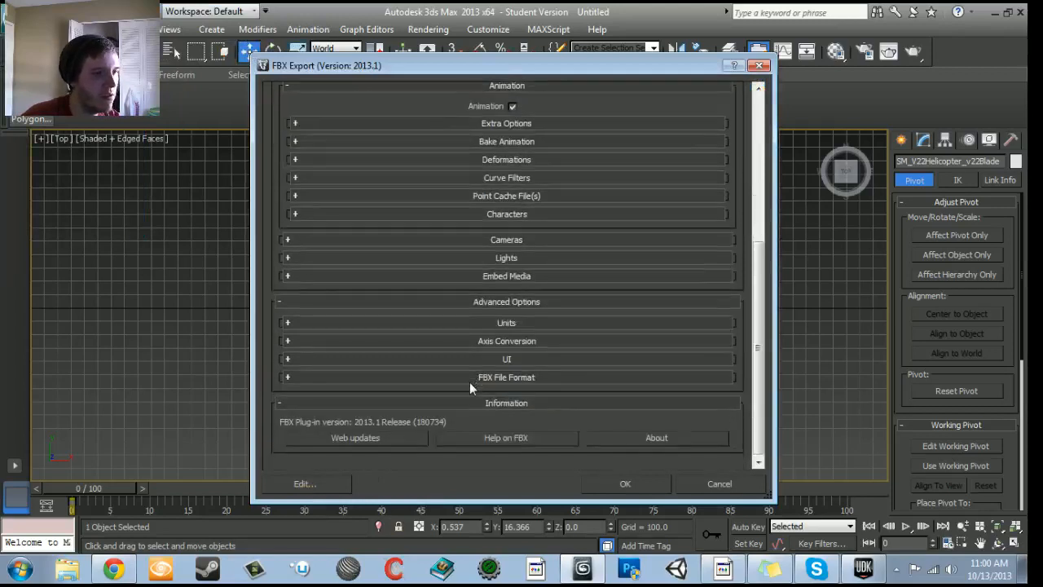
left_click(469, 379)
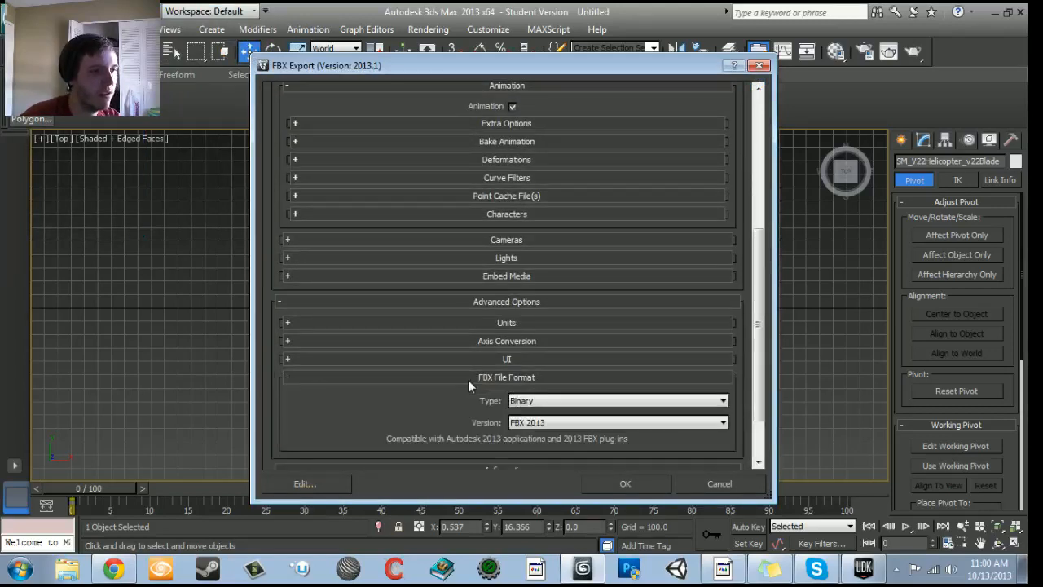
scroll(467, 379, "up", 4)
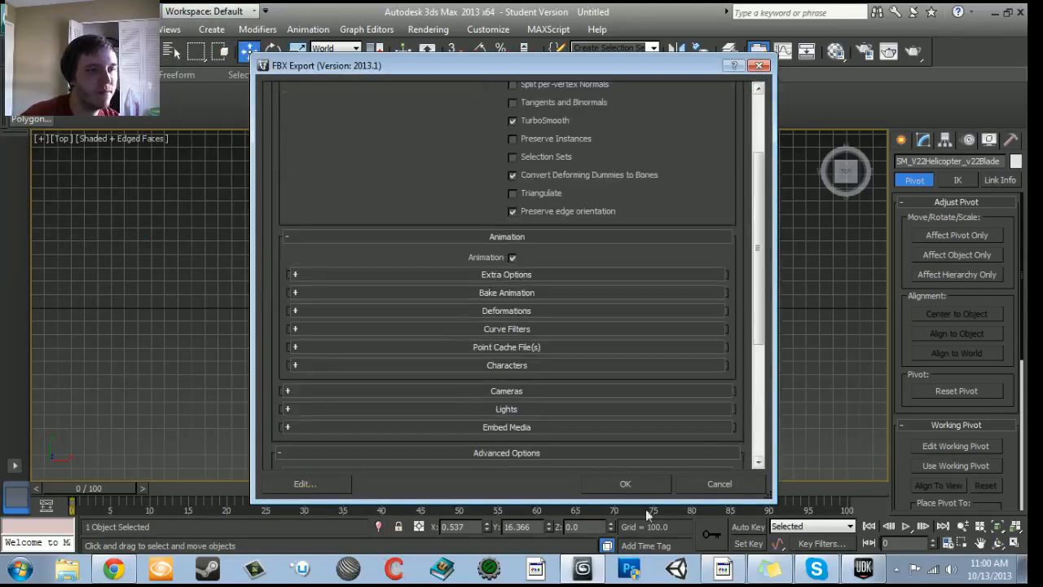
left_click(627, 482)
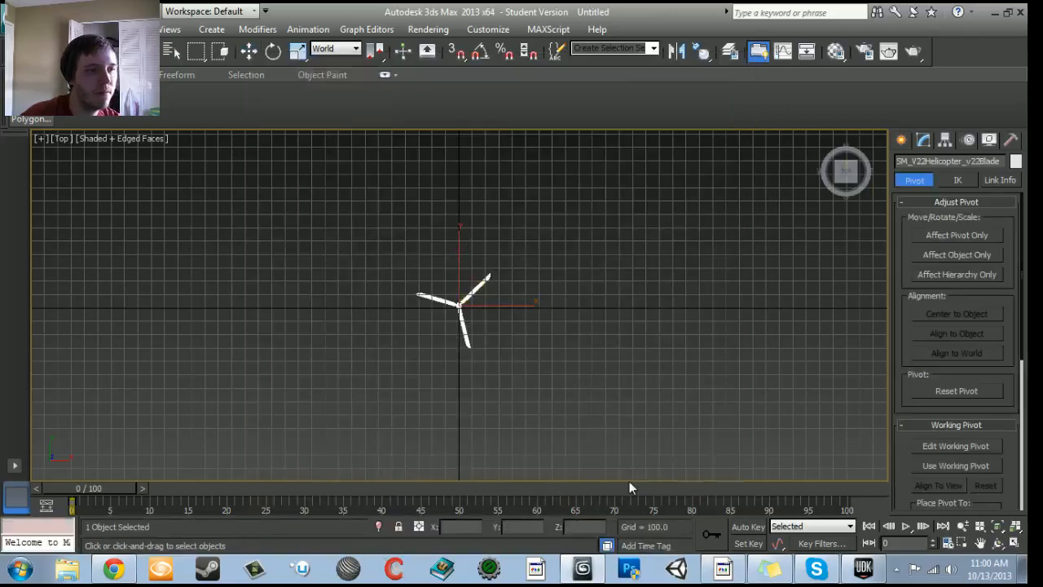
- Switch back to UDK, close the Content Browser and examine the foreground blade's hub against its transform widget
left_click(994, 13)
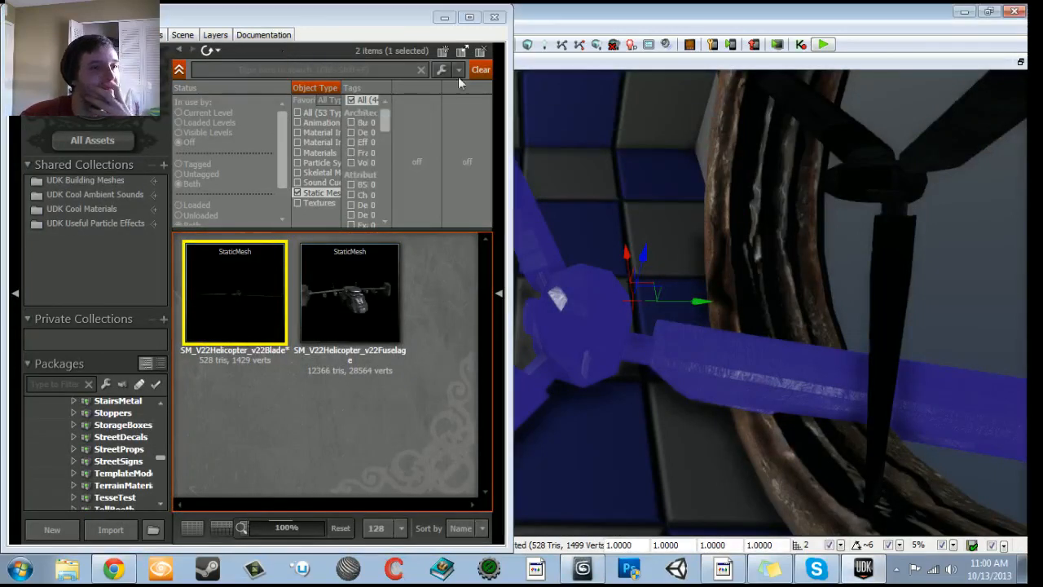
right_click_drag(770, 301, 752, 312)
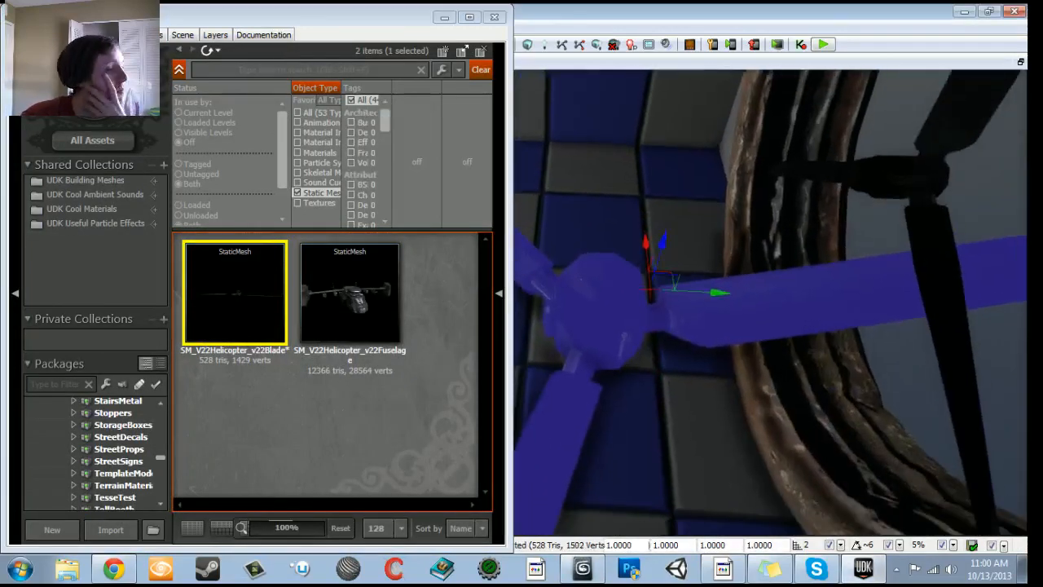
left_click(495, 18)
right_click_drag(521, 244, 562, 237)
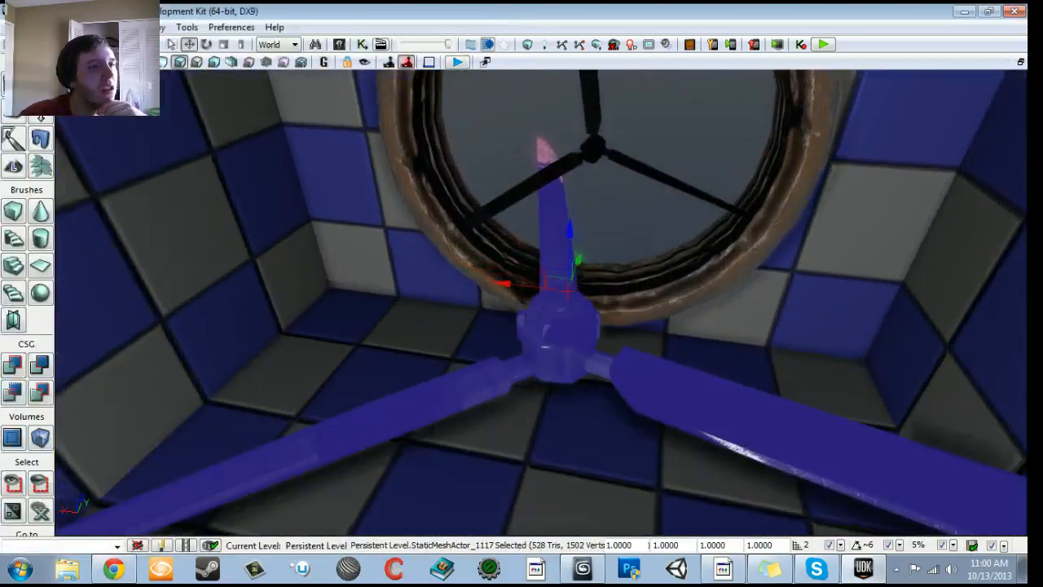
- Rotate the fan blade inside the round opening to test how it turns about its pivot
left_click(593, 147)
right_click_drag(593, 146, 615, 98)
key("space")
left_click_drag(477, 287, 606, 383)
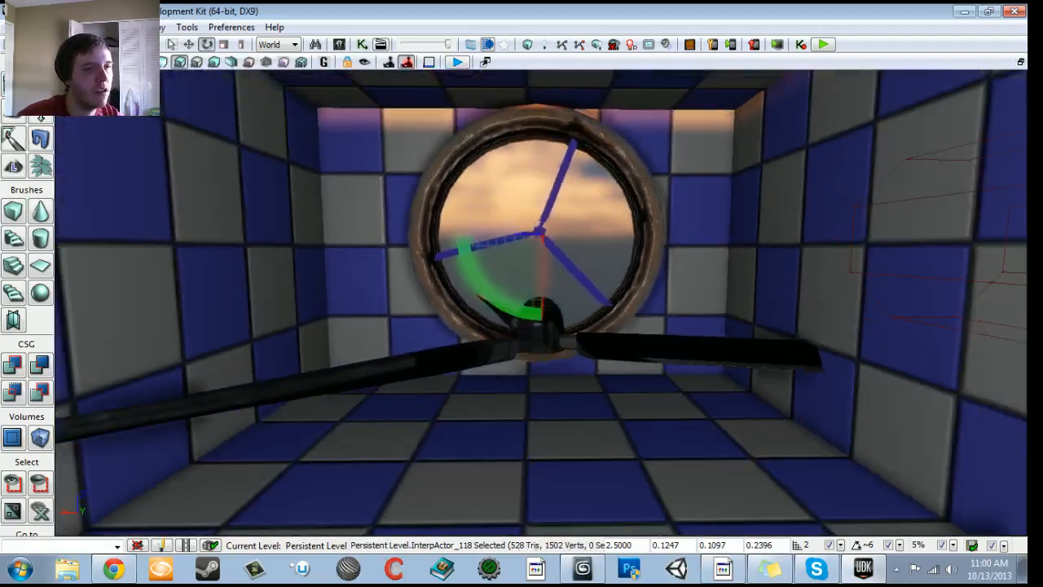
key("space")
key("space")
- Delete the loose blade copy standing in front of the round opening
right_click_drag(605, 351, 612, 383)
left_click(603, 371)
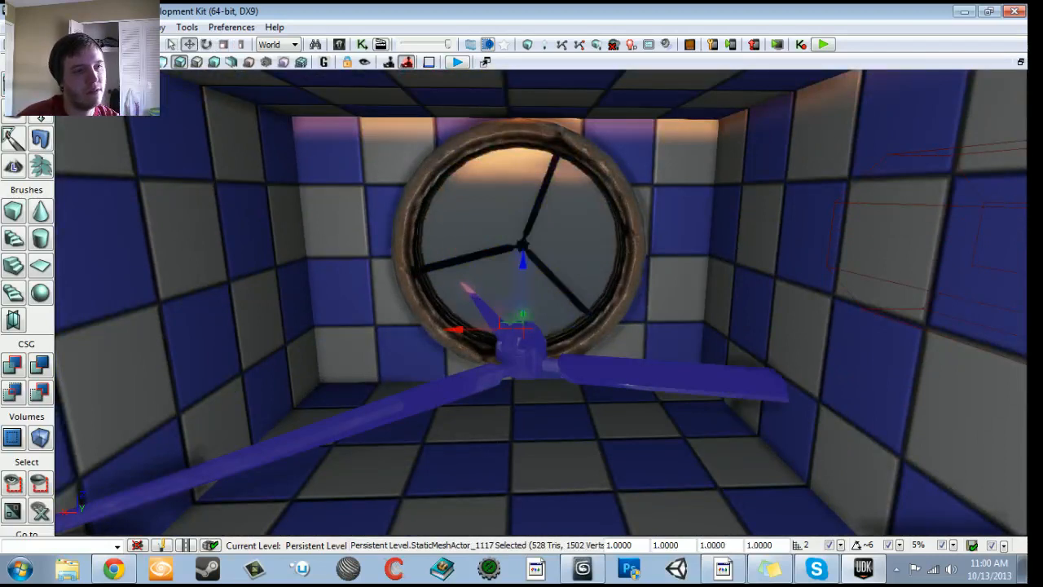
key("Delete")
- Browse all UDKGame static meshes in the Content Browser for a simple mesh to use in place of the fan blade
left_click_drag(605, 371, 605, 326)
left_click(605, 359)
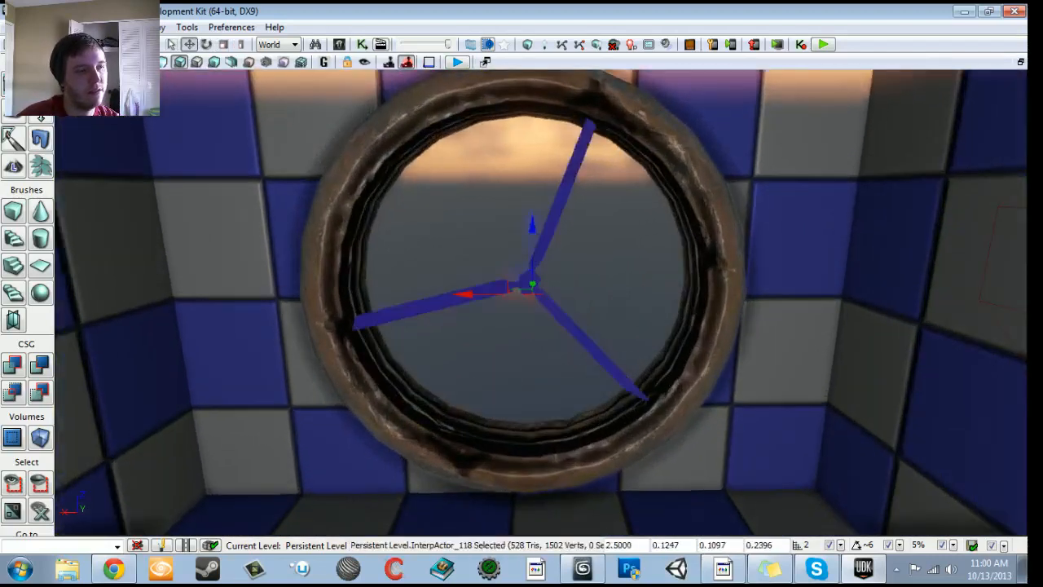
left_click(340, 45)
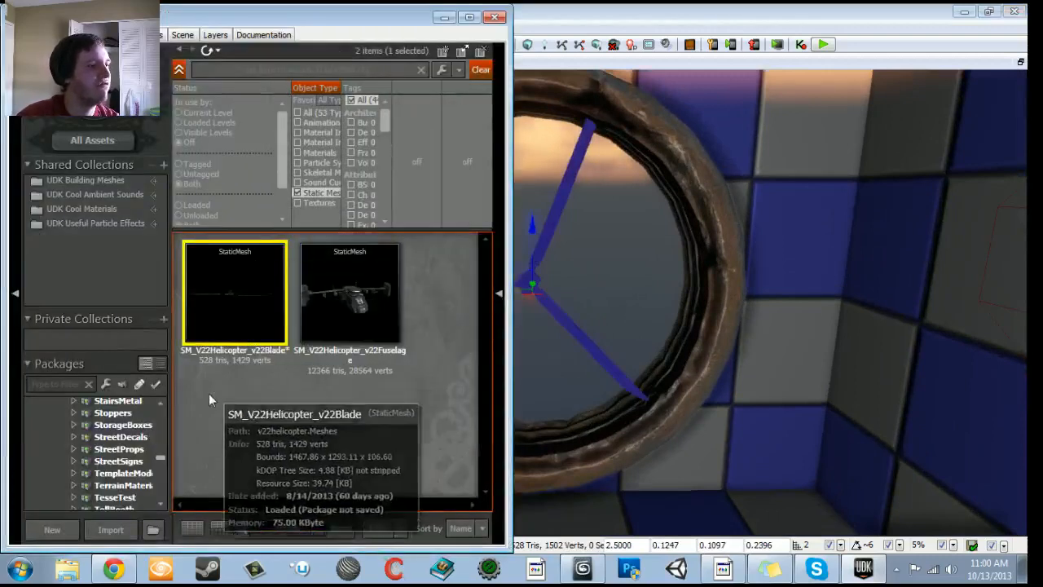
left_click_drag(160, 456, 163, 405)
left_click(93, 417)
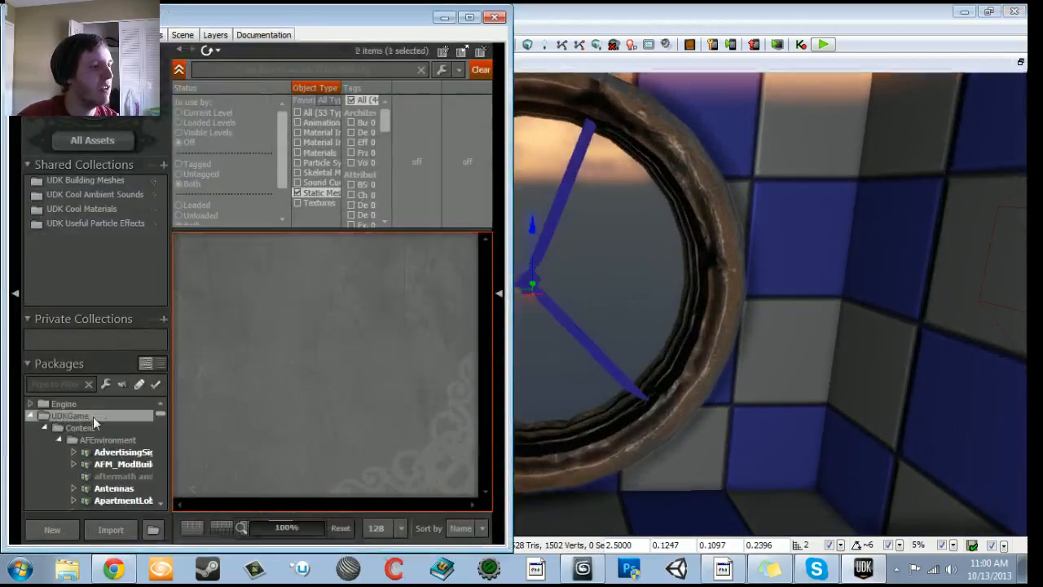
scroll(378, 376, "down", 10)
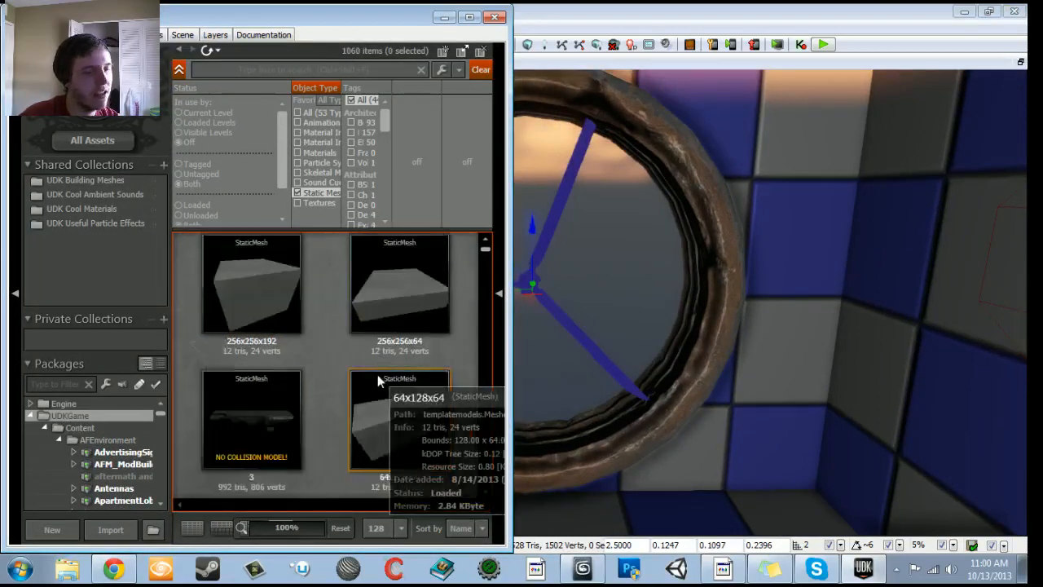
scroll(307, 398, "down", 6)
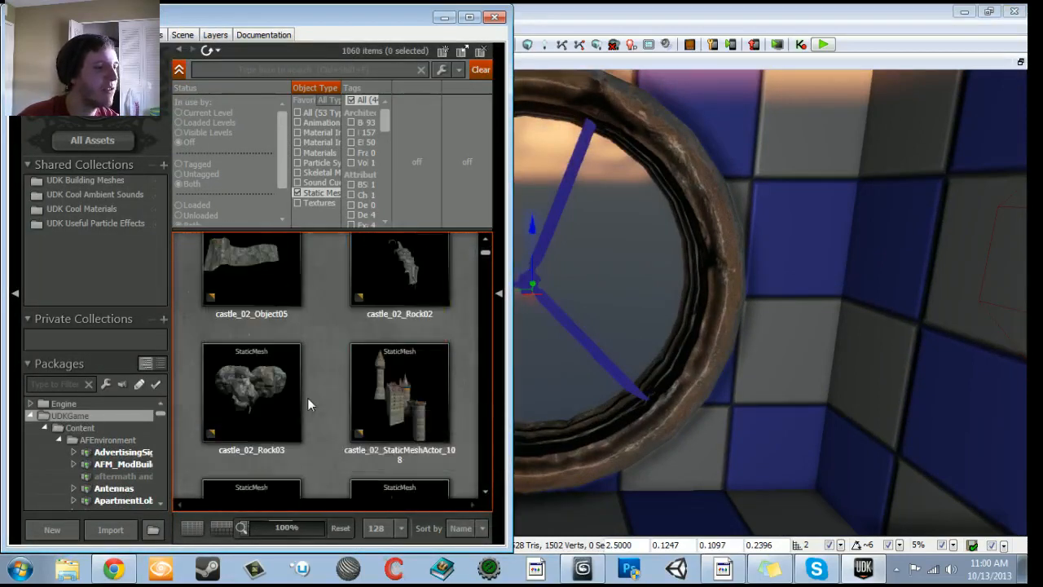
scroll(384, 372, "down", 5)
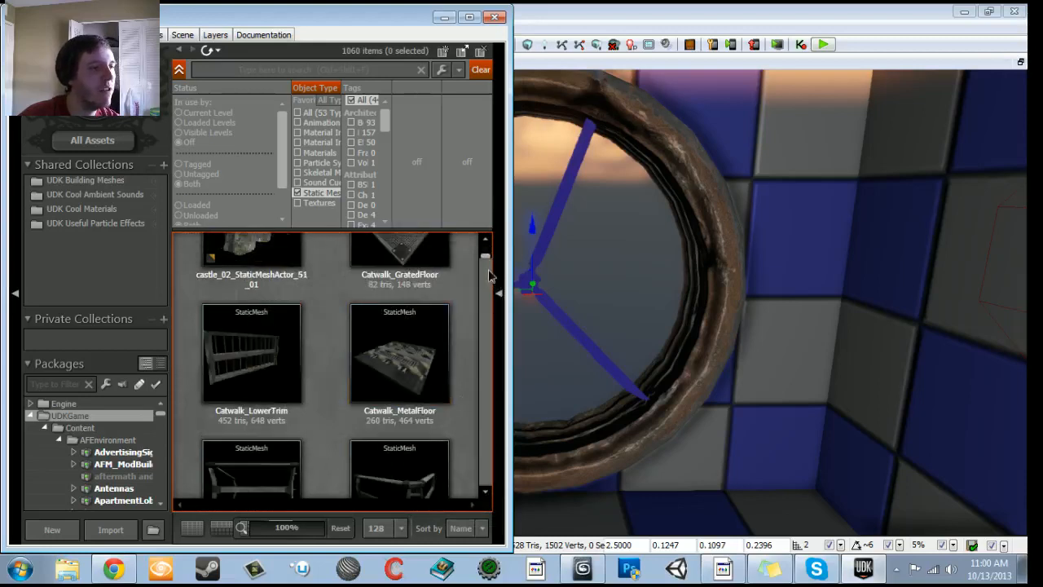
scroll(370, 427, "down", 10)
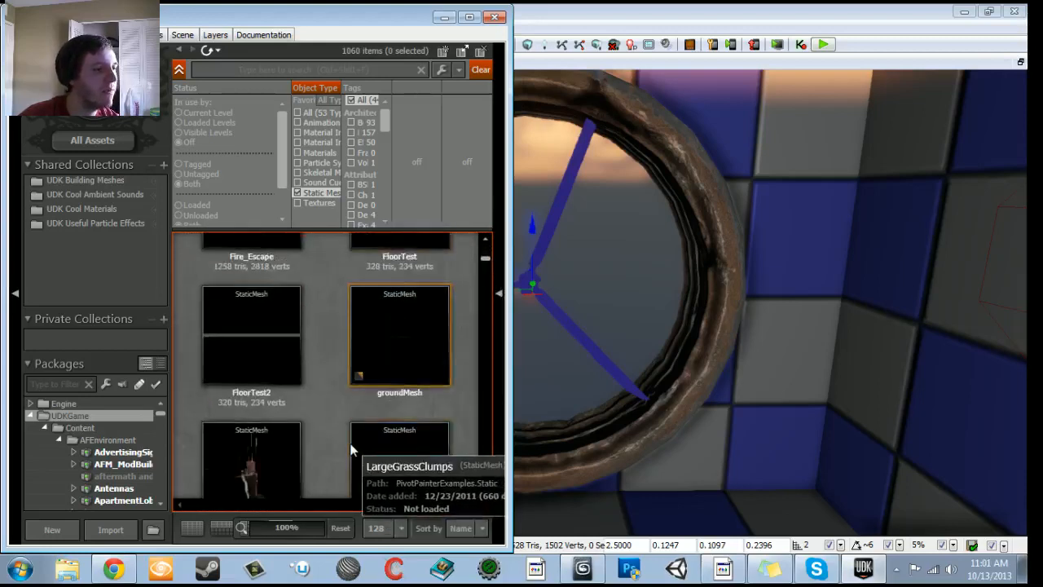
scroll(328, 443, "down", 10)
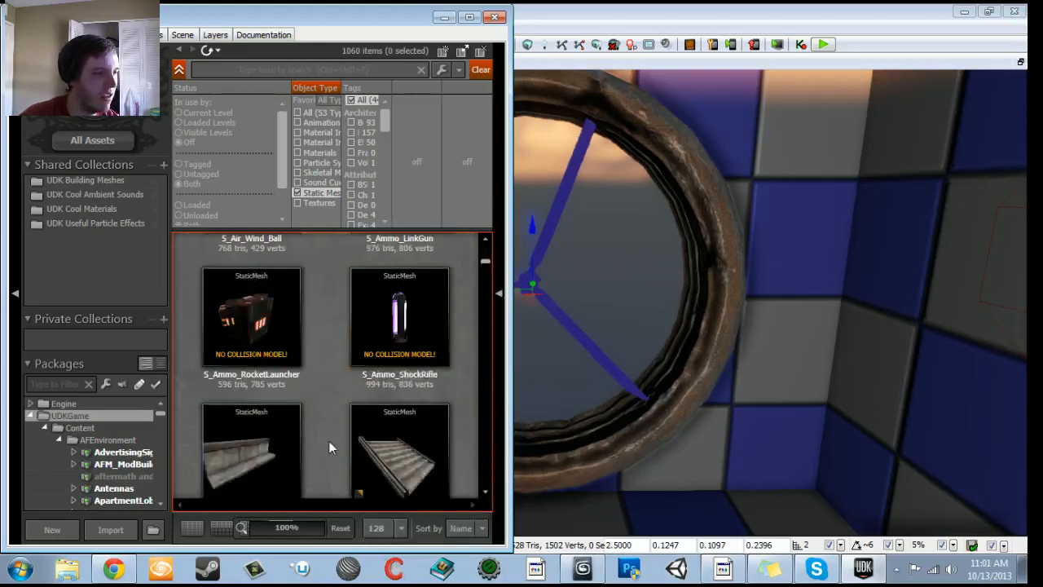
scroll(327, 445, "down", 10)
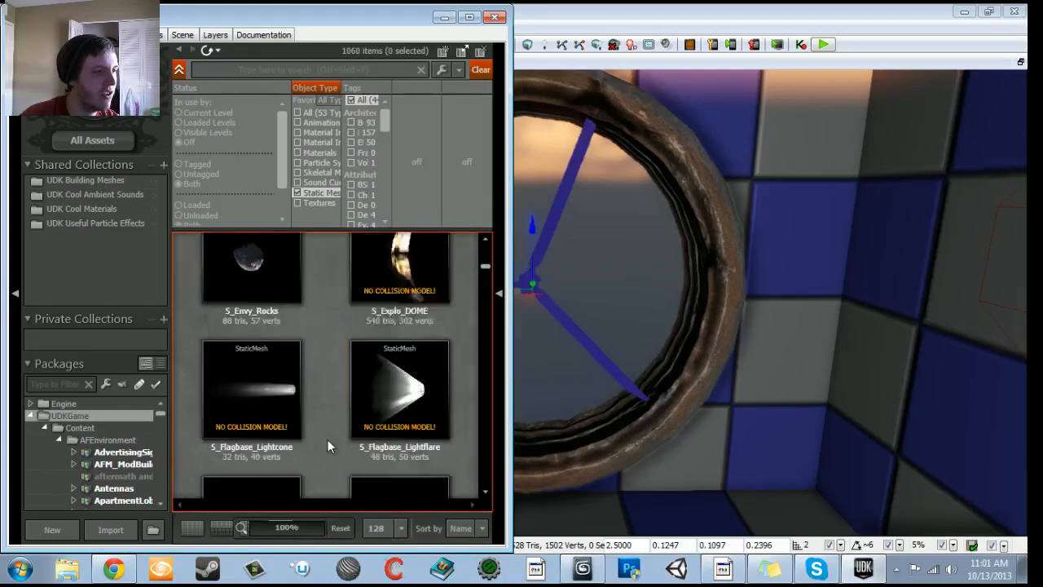
scroll(327, 445, "down", 10)
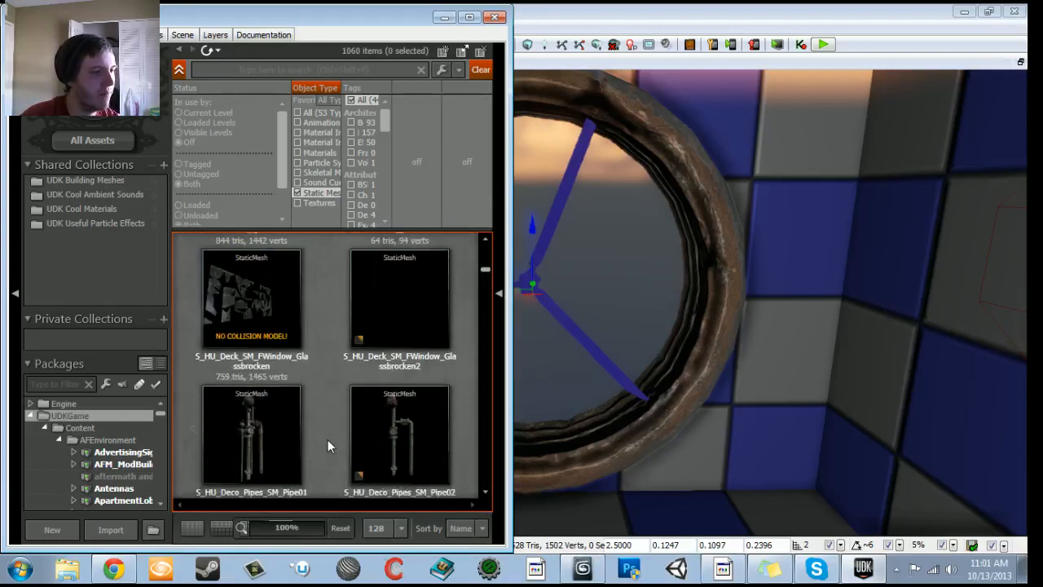
scroll(326, 446, "down", 10)
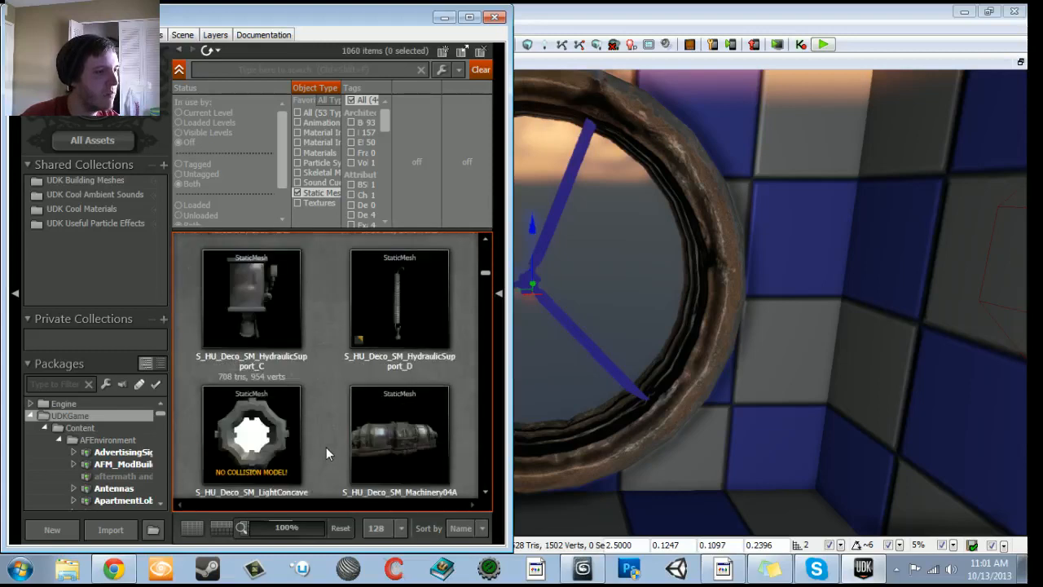
scroll(326, 446, "down", 10)
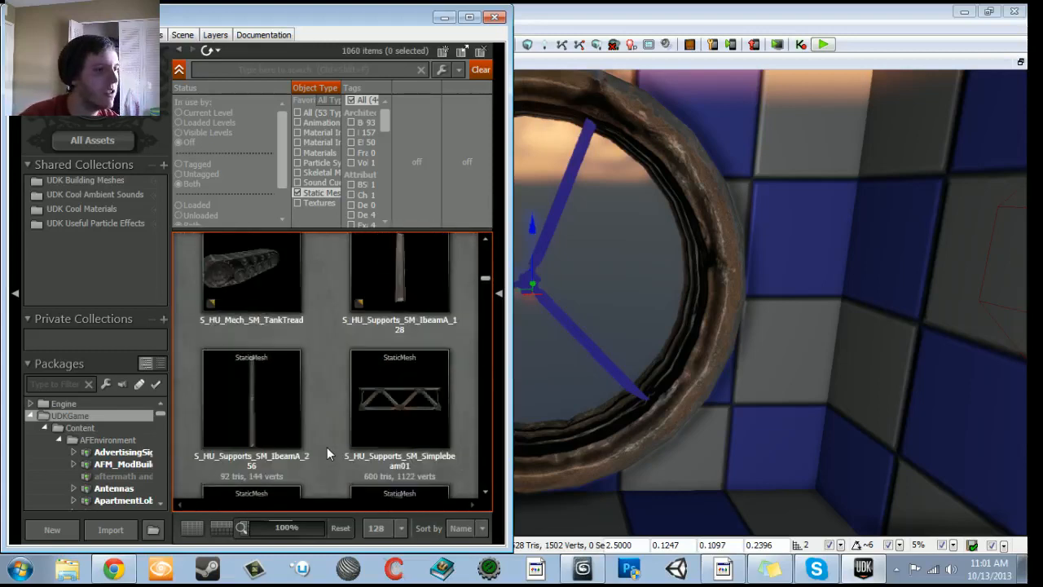
scroll(374, 363, "up", 1)
- Preview the S_HU_Supports_SM_IbeamA_128 mesh and place it in the level in front of the round opening
double_click(405, 360)
left_click_drag(261, 342, 290, 342)
left_click(568, 64)
left_click_drag(440, 411, 688, 485)
left_click_drag(697, 420, 716, 408)
left_click(494, 17)
left_click_drag(589, 357, 455, 356)
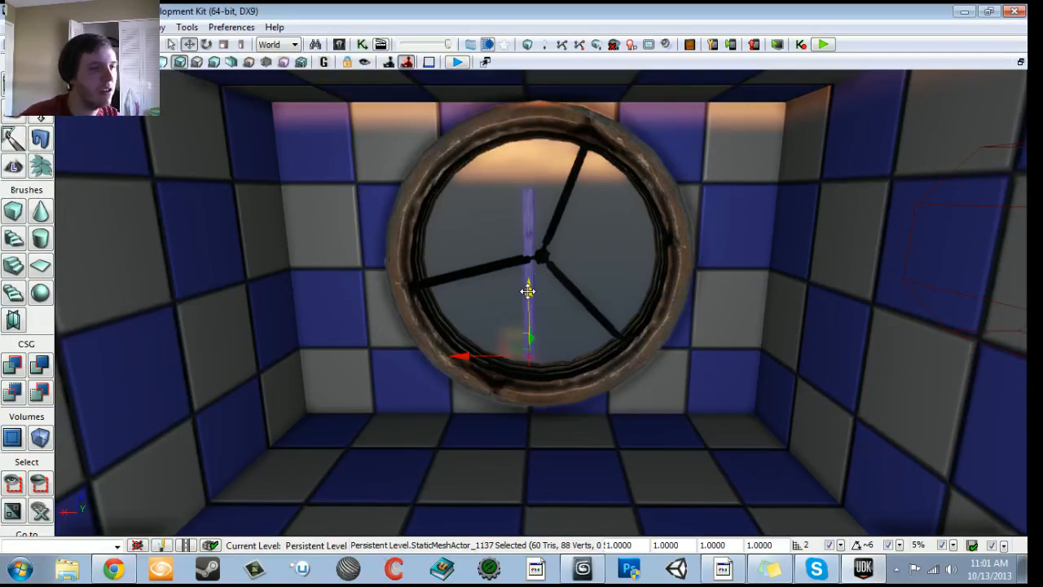
- Rotate the upright I-beam so it lies horizontally, parallel to the wall with the opening
key("space")
left_click_drag(531, 278, 444, 359)
key("space")
key("space")
key("space")
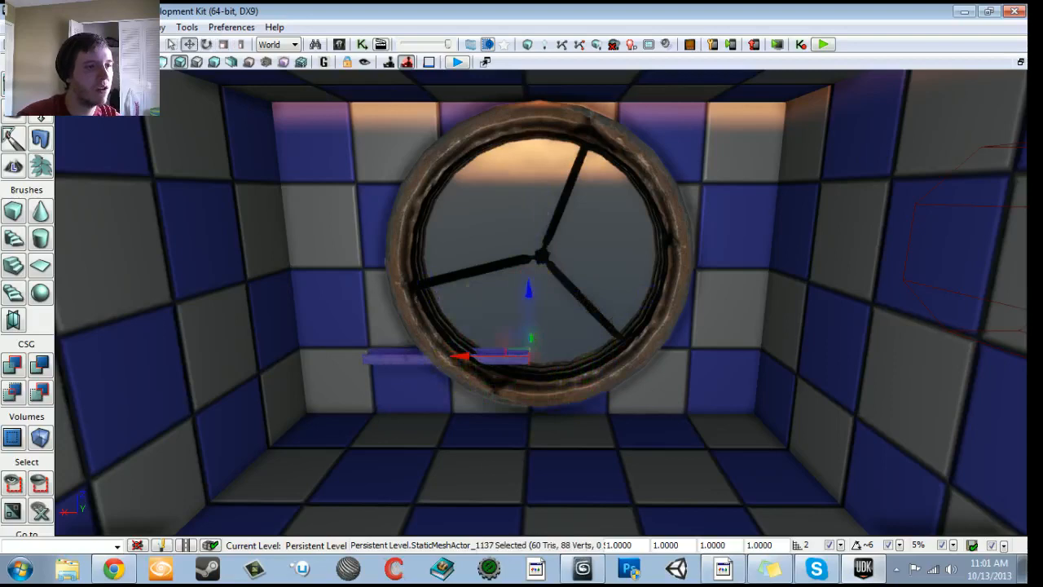
- Delete the three-bladed fan from the round opening
left_click(496, 329)
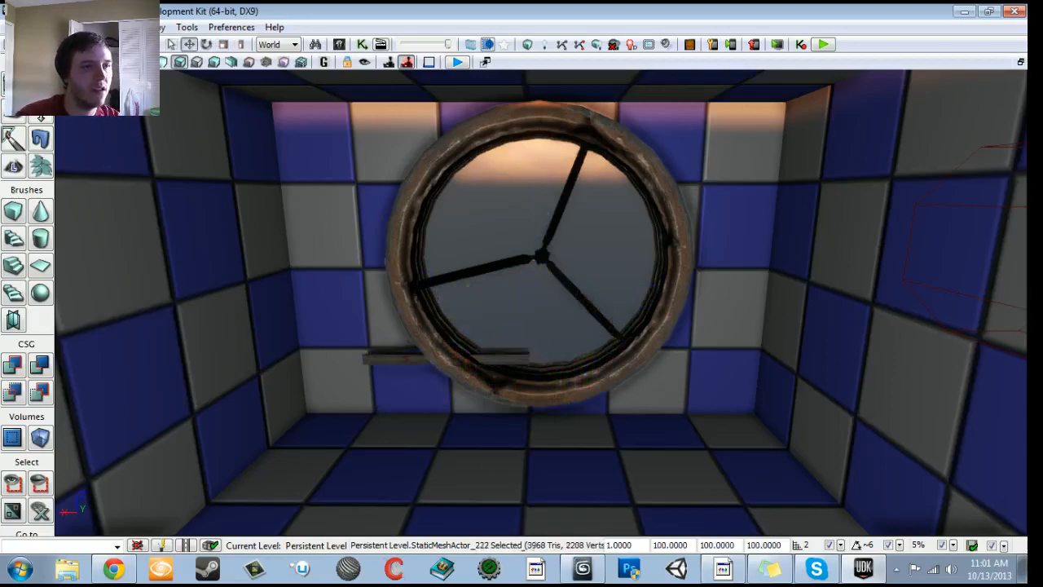
left_click(463, 235)
key("Delete")
- Raise the I-beam and shift it sideways so its pivot end sits at the middle of the round opening
left_click(400, 169)
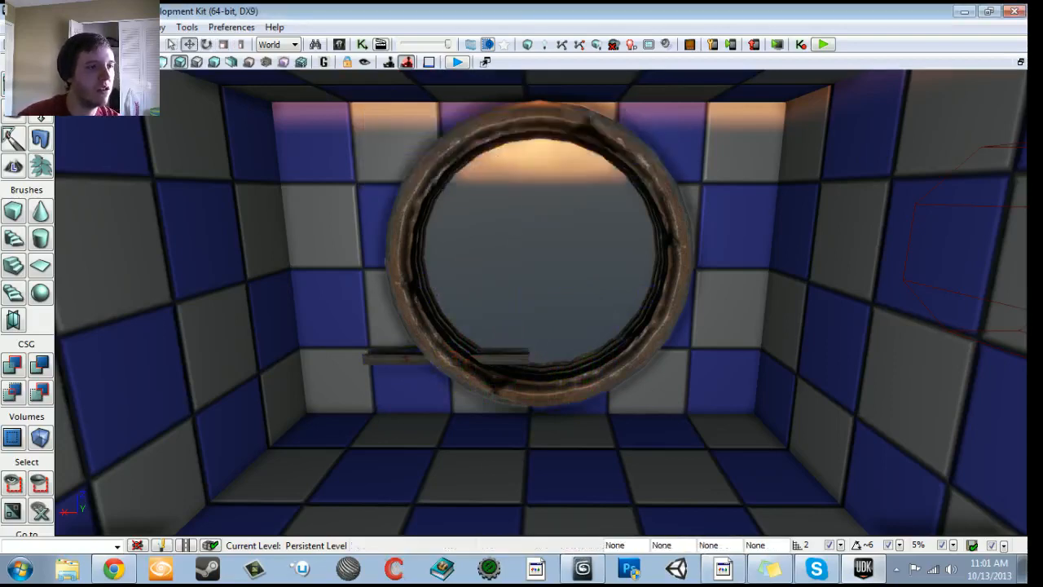
left_click_drag(529, 291, 528, 204)
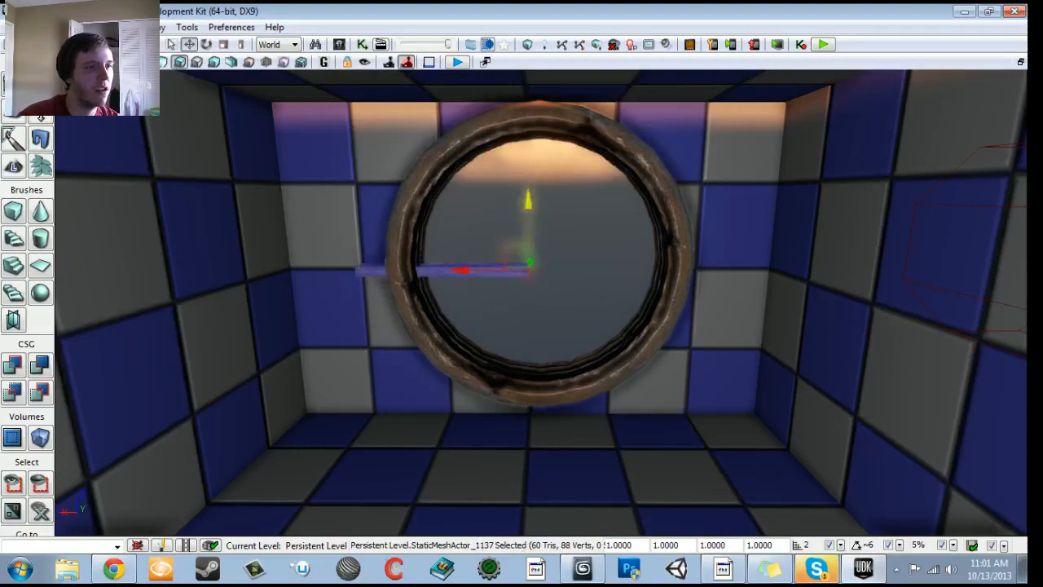
left_click_drag(460, 269, 476, 269)
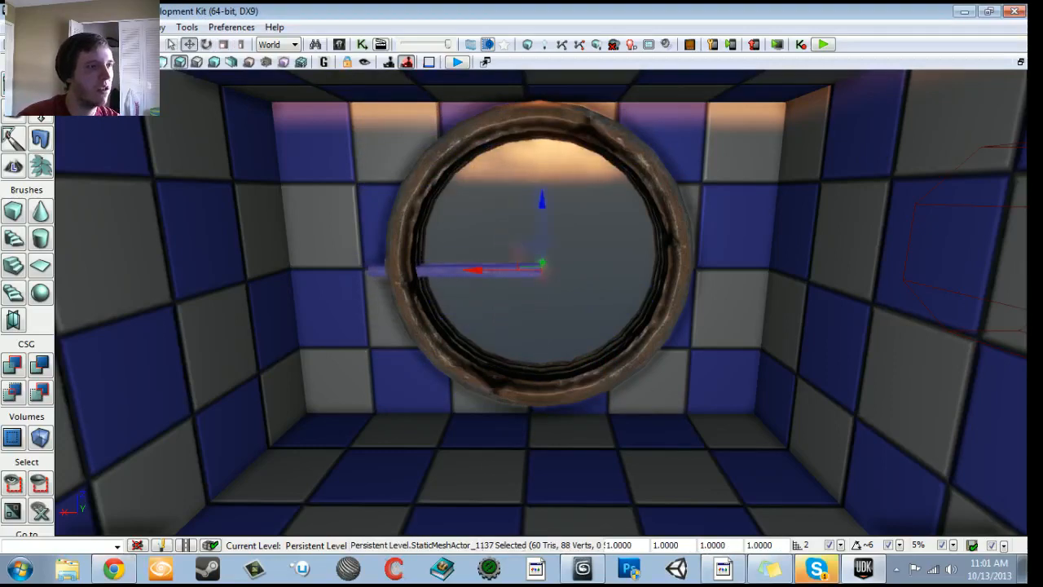
- Convert the I-beam from a static mesh actor into an InterpActor
right_click(463, 274)
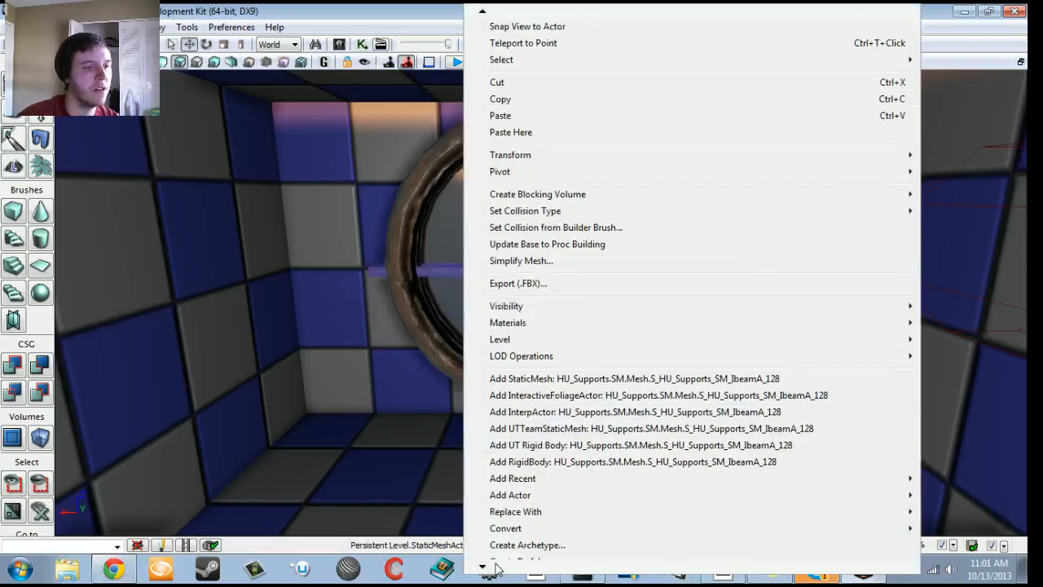
mouse_move(488, 511)
left_click(348, 445)
left_click_drag(345, 444, 343, 408)
- In Kismet, replace the empty object variable on the Matinee's Spinning_Blade link with one using the I-beam's InterpActor
left_click(363, 45)
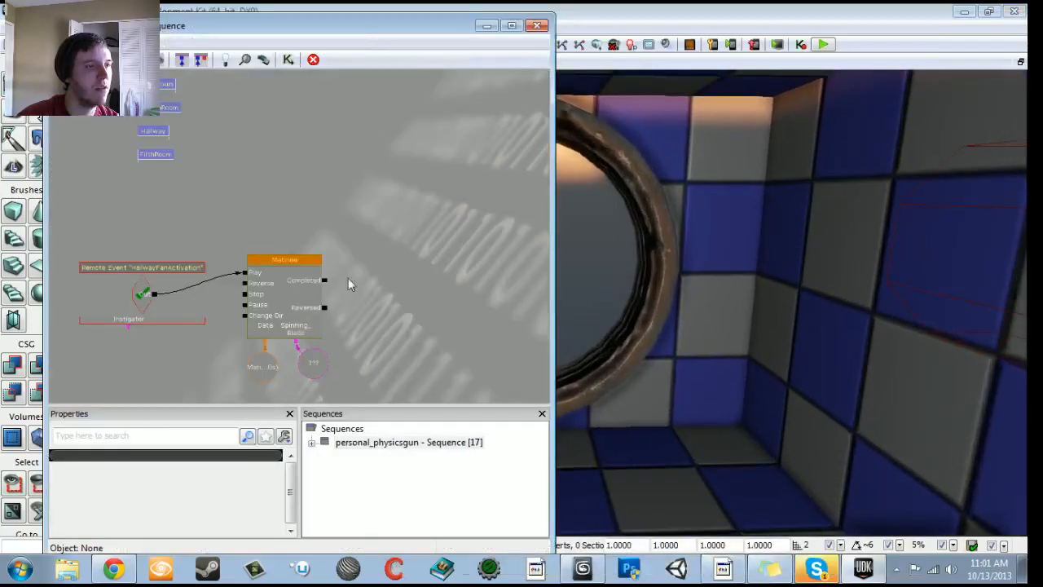
left_click(319, 369)
key("Delete")
right_click(297, 341)
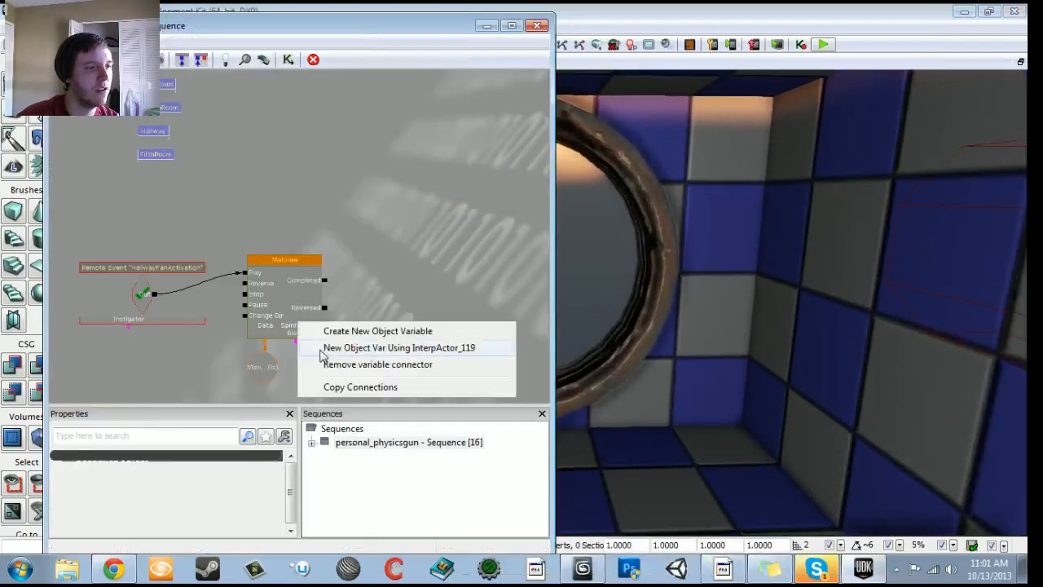
left_click(317, 348)
- Open the Matinee and play the Spinning_Blade movement to preview how the I-beam turns
double_click(271, 288)
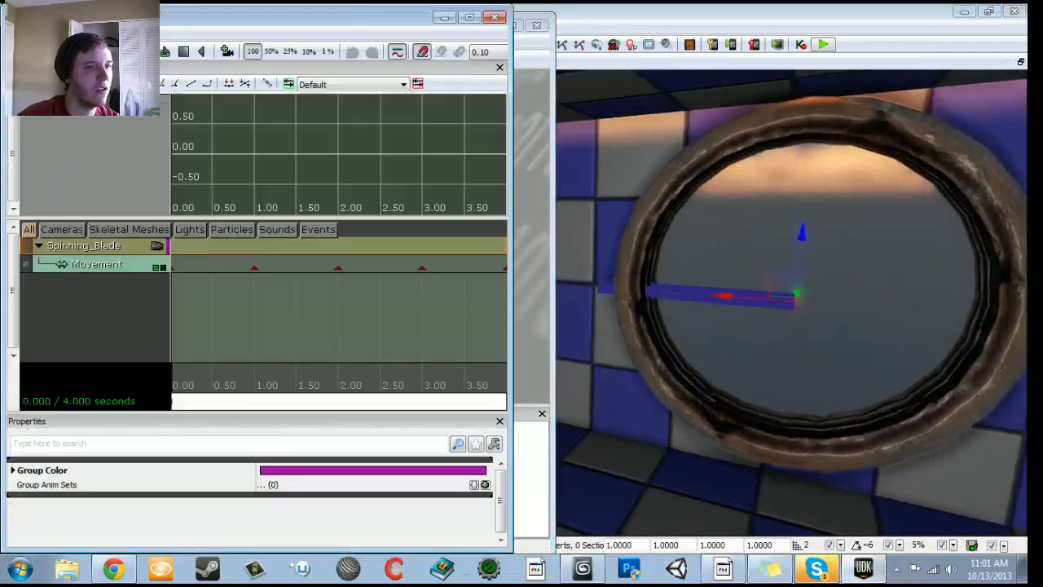
key("space")
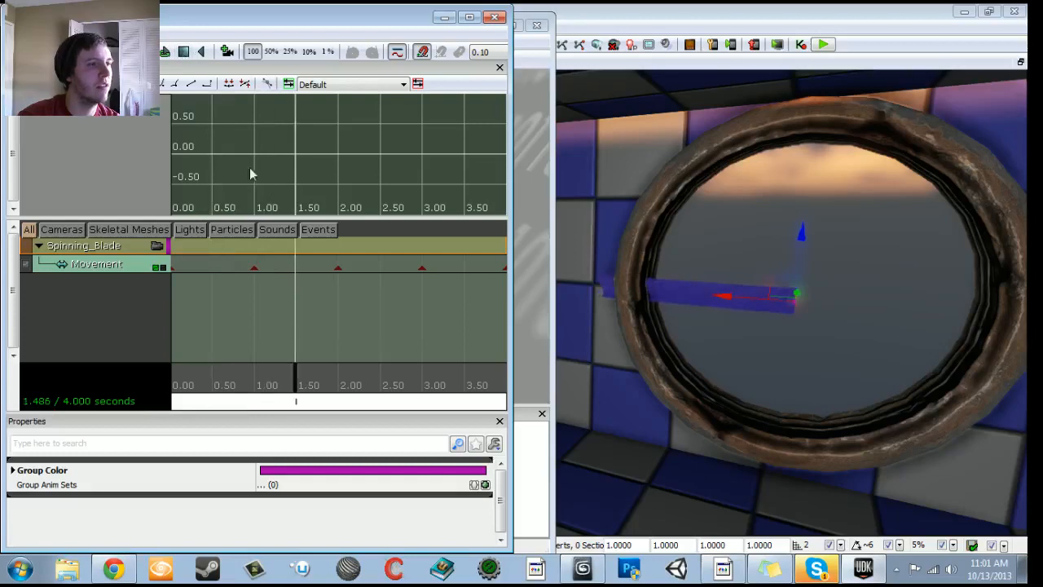
scroll(358, 318, "down", 5)
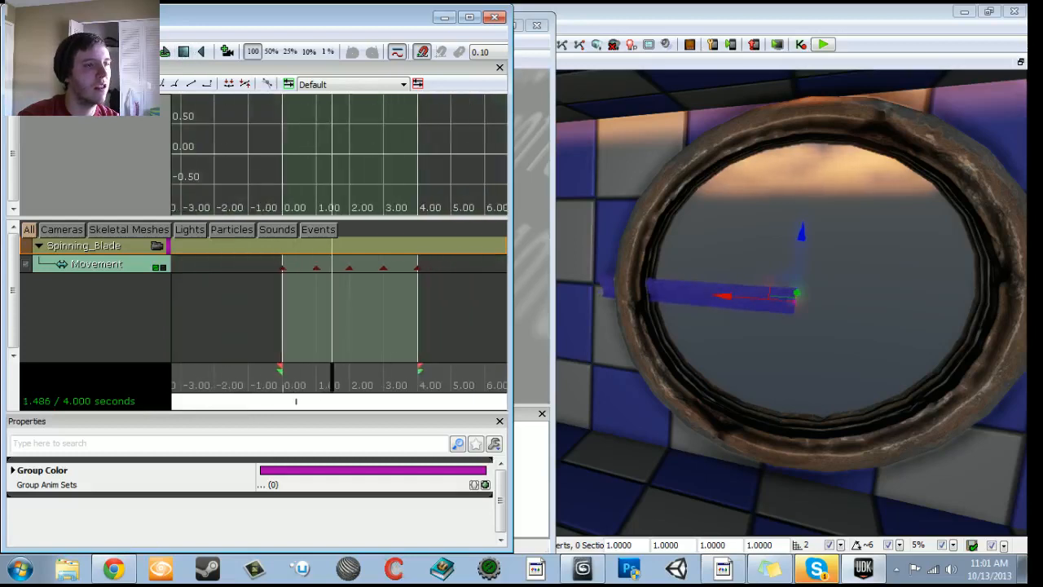
- Delete the Movement track's keys at 4, 3 and 2 seconds and make the key at 1 second active
left_click(416, 269)
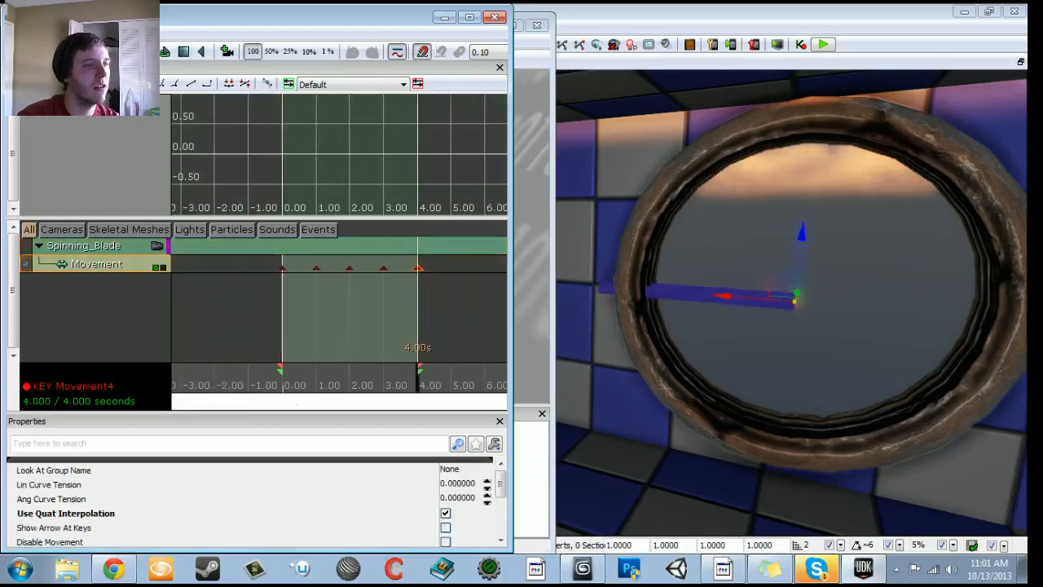
key("Left")
left_click(418, 268)
key("Delete")
left_click(384, 268)
key("Delete")
left_click(349, 268)
key("Delete")
left_click(316, 268)
key("Delete")
left_click_drag(644, 342, 678, 291)
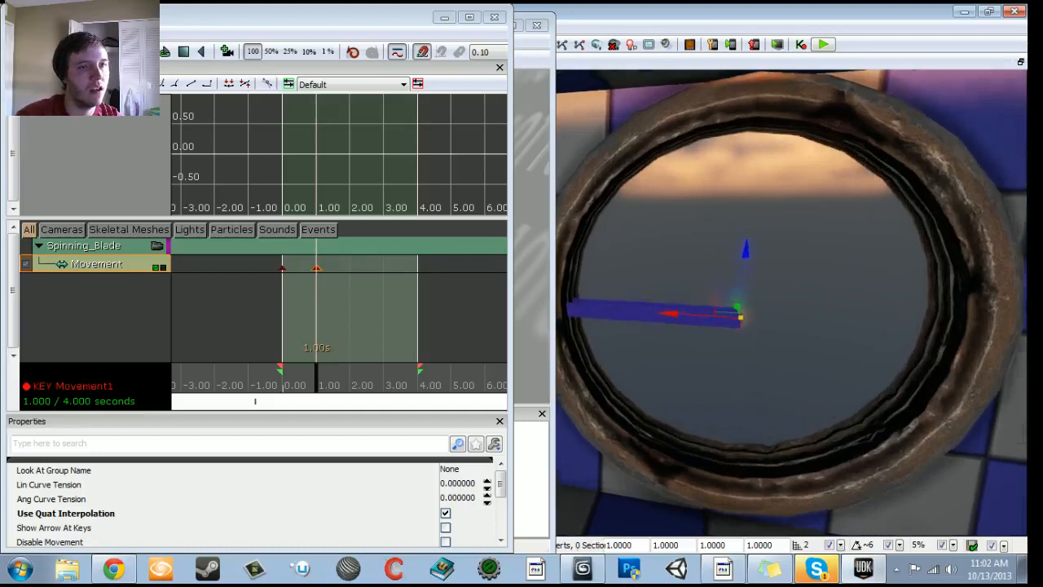
- Rotate the I-beam 90 degrees to stand upright for the Movement key at 1 second
key("space")
left_click_drag(683, 254, 800, 239)
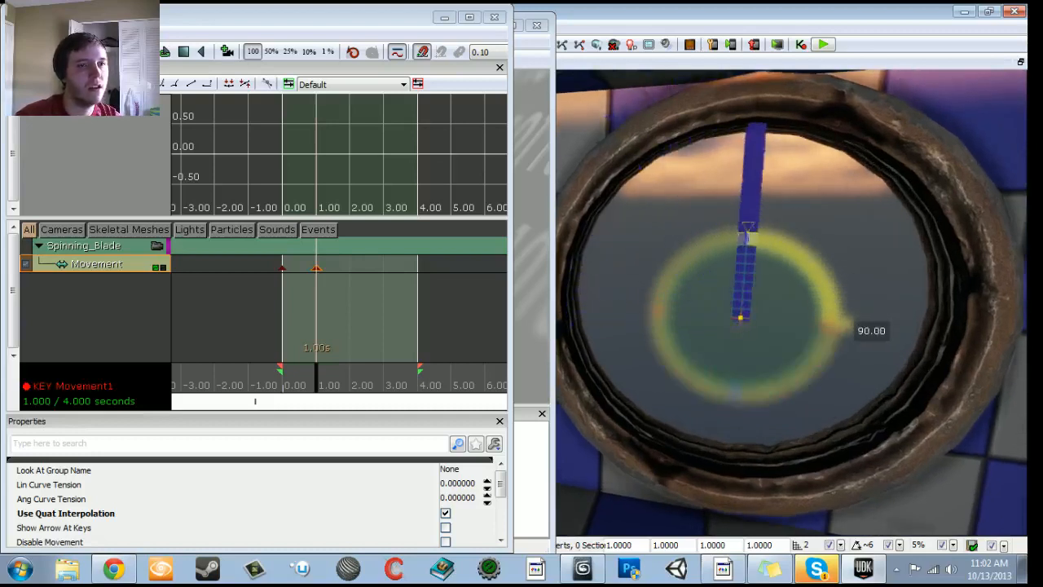
right_click_drag(679, 289, 737, 297)
key("space")
- Add a Movement key at 2 seconds and rotate the I-beam another quarter turn for it
left_click_drag(319, 380, 351, 383)
key("Return")
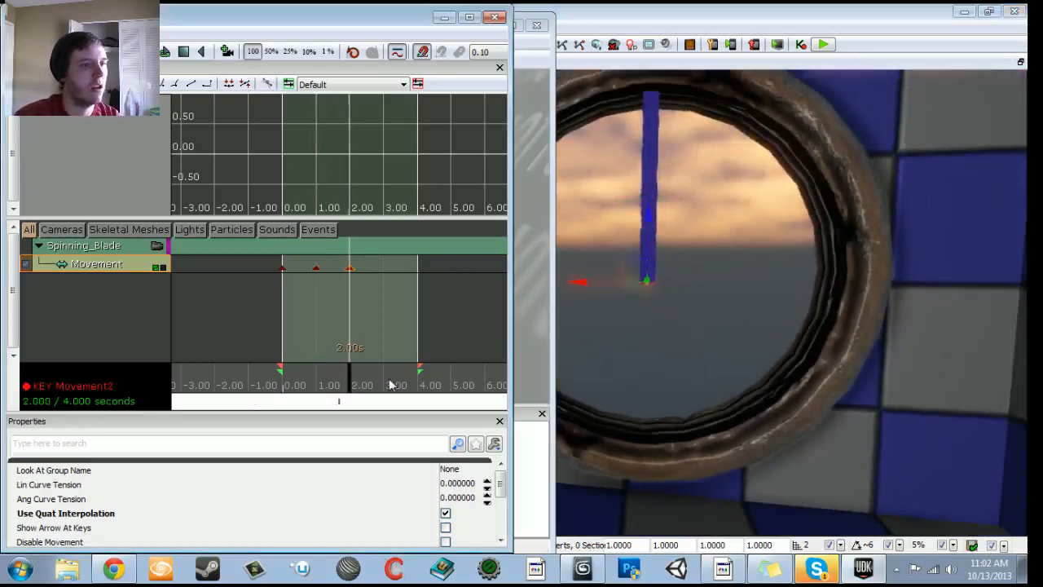
left_click_drag(668, 334, 692, 367)
key("space")
left_click_drag(691, 241, 710, 279)
key("space")
- Add a Movement key at 3 seconds and turn the I-beam a further quarter turn to point straight down
left_click_drag(350, 381, 386, 389)
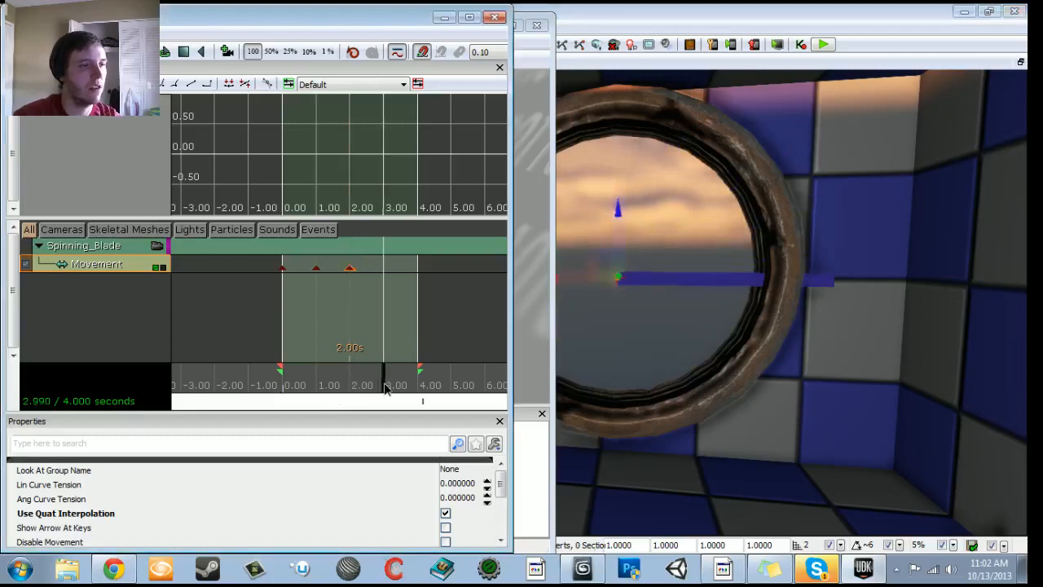
left_click_drag(652, 342, 657, 359)
key("space")
left_click_drag(694, 236, 709, 285)
key("space")
- Add a Movement key at 4 seconds, rotate the I-beam back to its starting direction to complete the turn, and close Matinee
left_click_drag(389, 386, 469, 388)
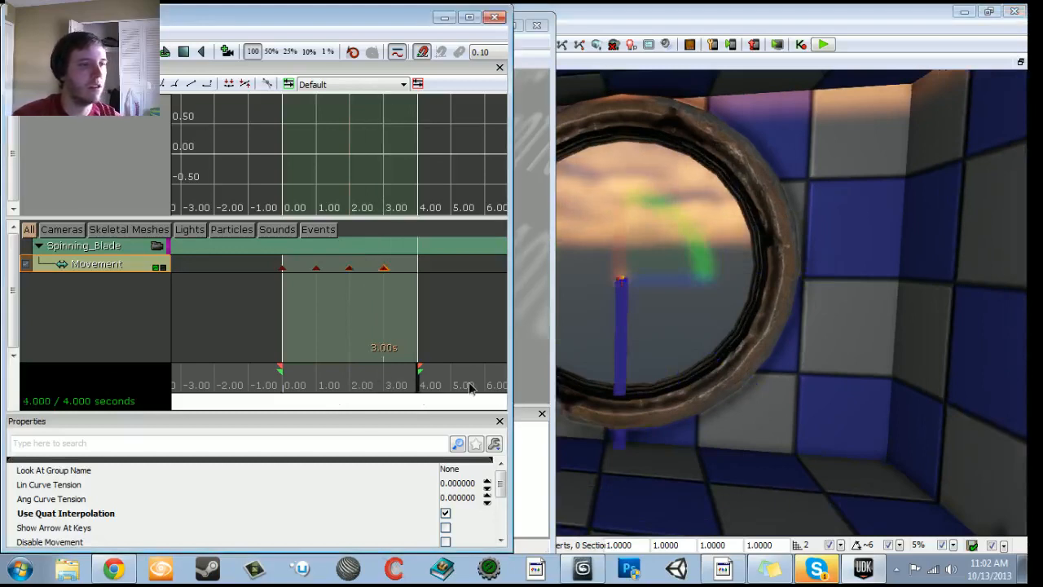
middle_click_drag(627, 326, 569, 325)
left_click_drag(606, 229, 661, 166)
key("space")
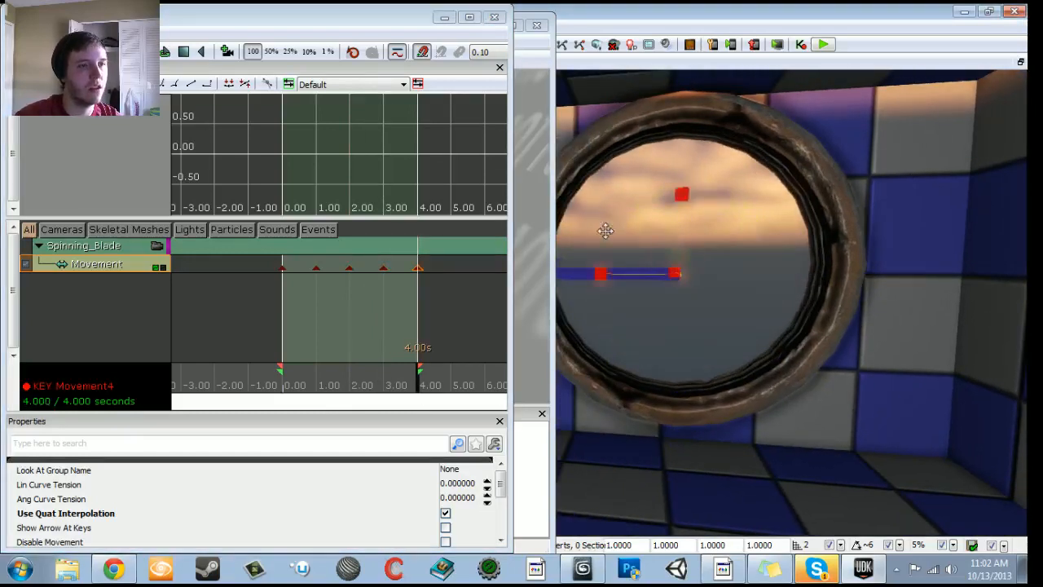
left_click(493, 17)
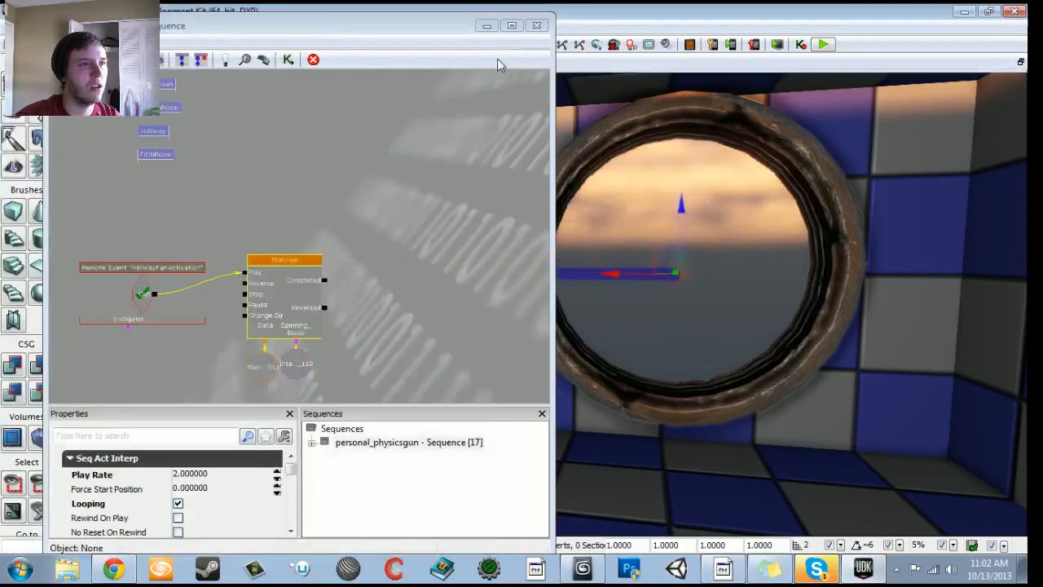
- Set the I-beam's draw scale to 0.85
right_click_drag(782, 301, 758, 383)
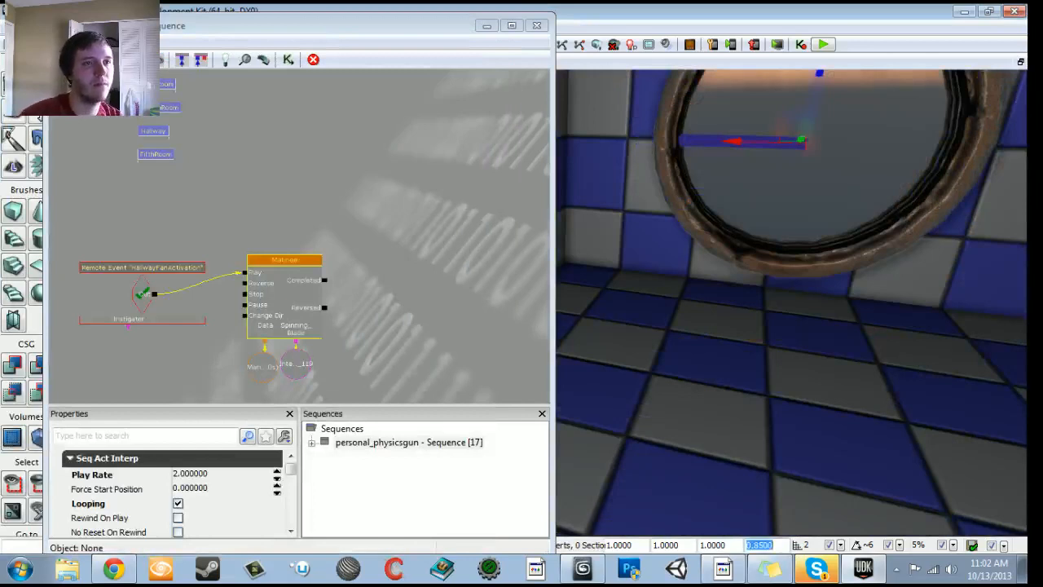
right_click_drag(774, 367, 802, 285)
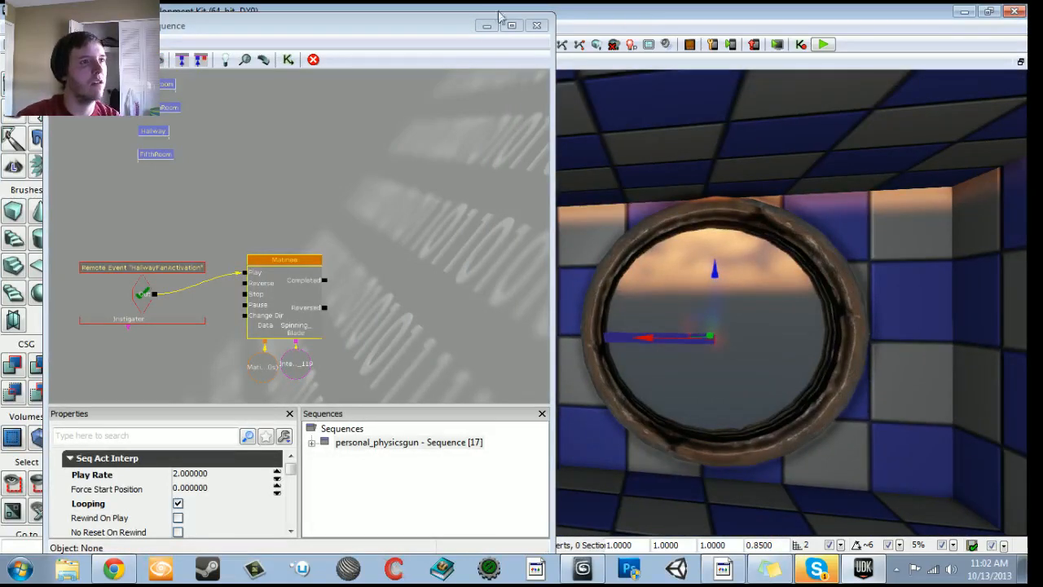
left_click(817, 571)
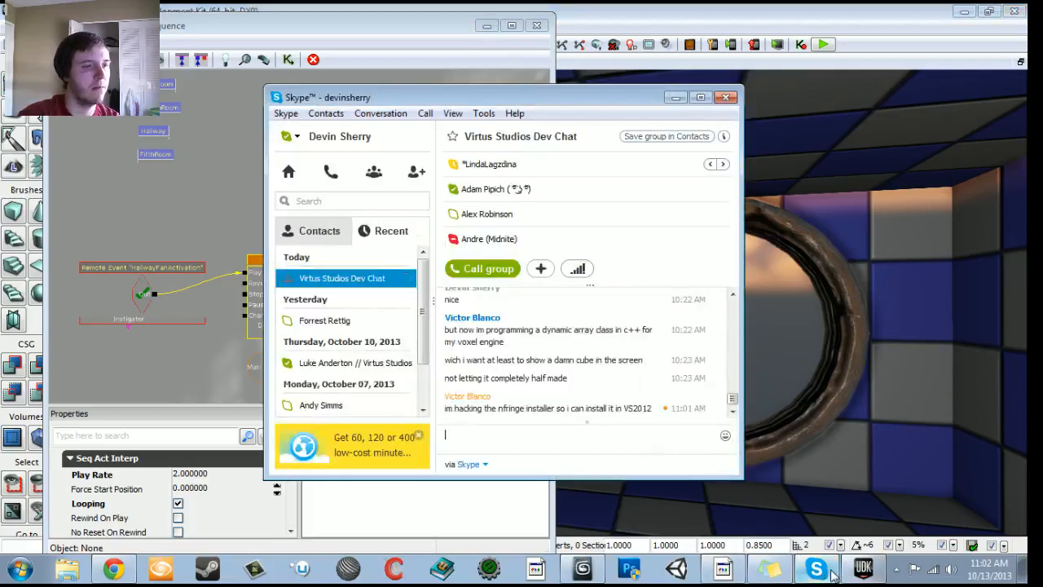
left_click(817, 569)
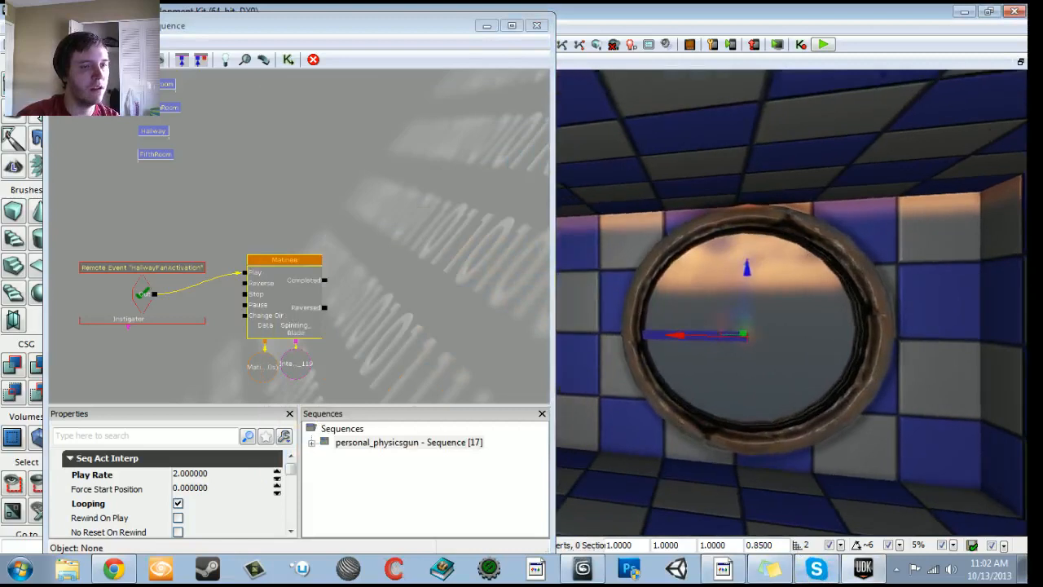
- Open the Matinee, play it to check the I-beam's full rotation, and close it again
double_click(270, 294)
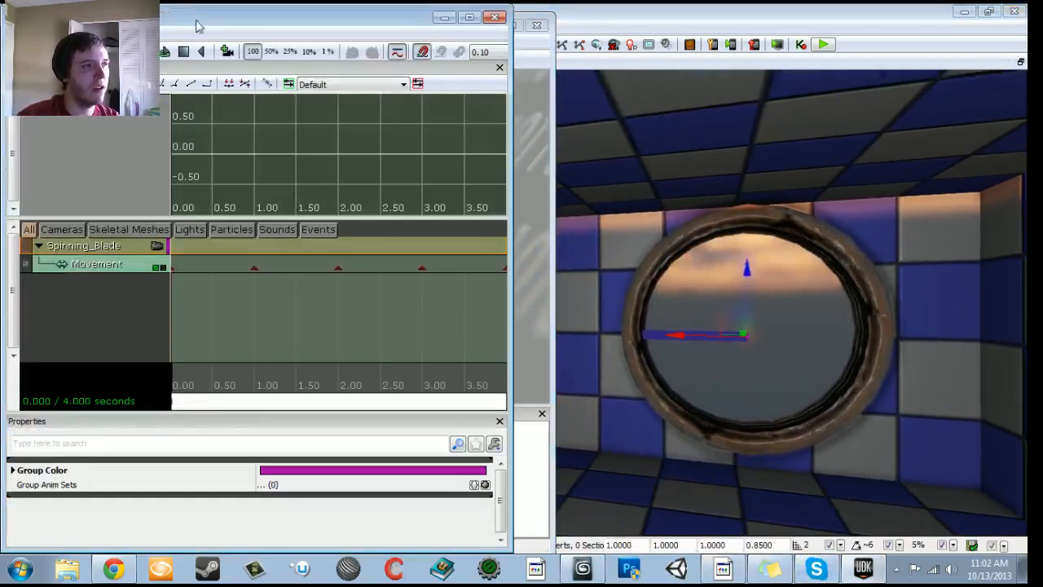
left_click(164, 51)
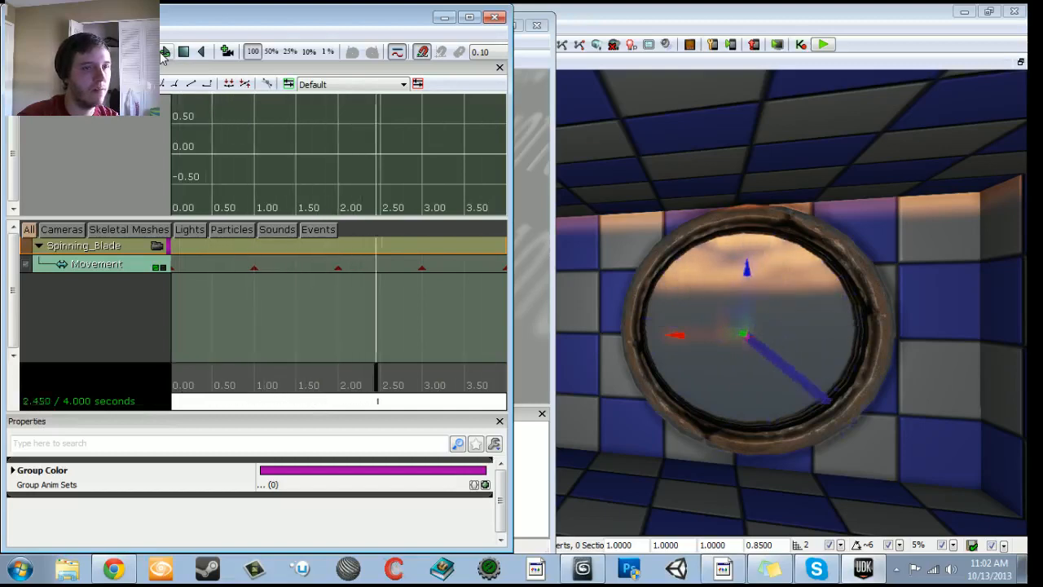
left_click(494, 18)
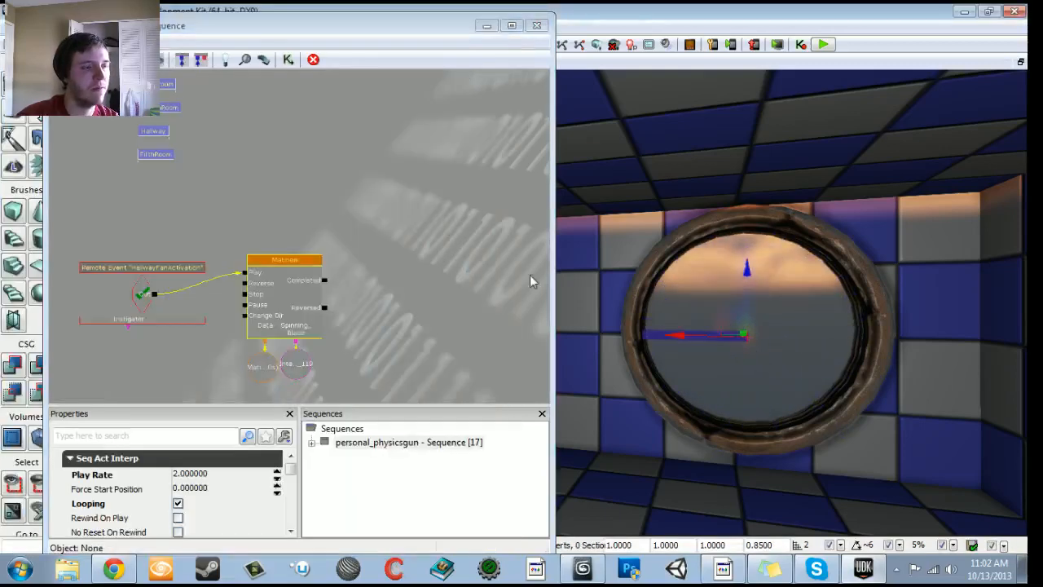
right_click_drag(790, 325, 790, 285)
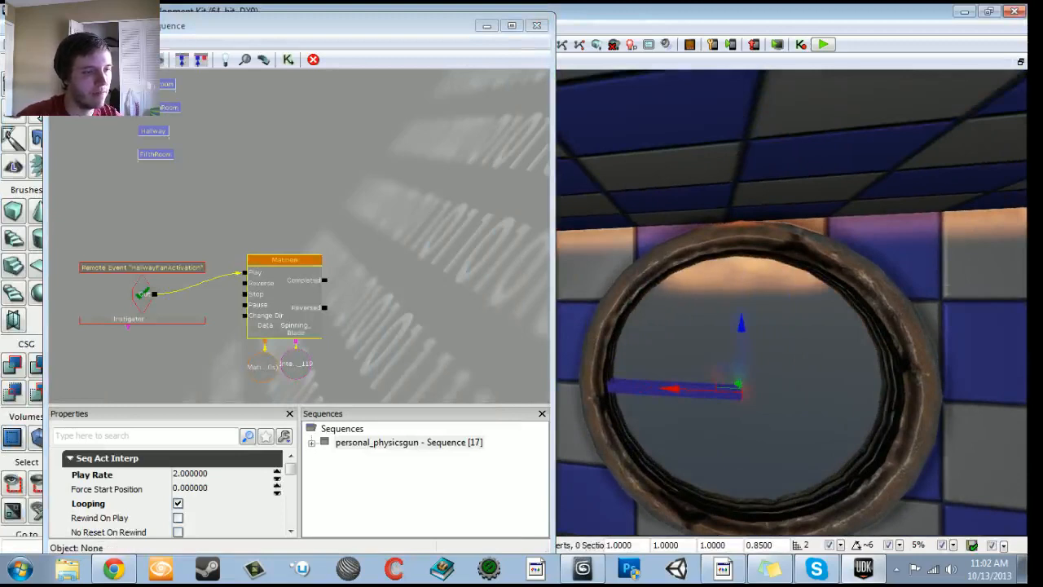
left_click_drag(672, 390, 691, 392)
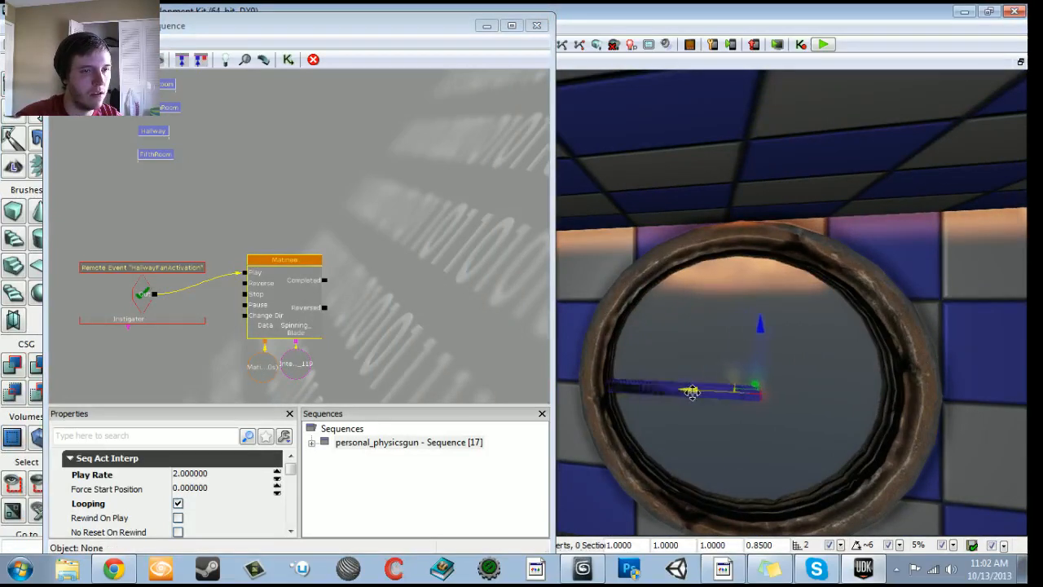
key("ctrl+z")
left_click(696, 396)
right_click_drag(696, 395, 676, 394)
- Set the grid snap to 16, duplicate the I-beam, and rotate the copy diagonally upward with its inner end at the hub
key("bracketright")
key("bracketright")
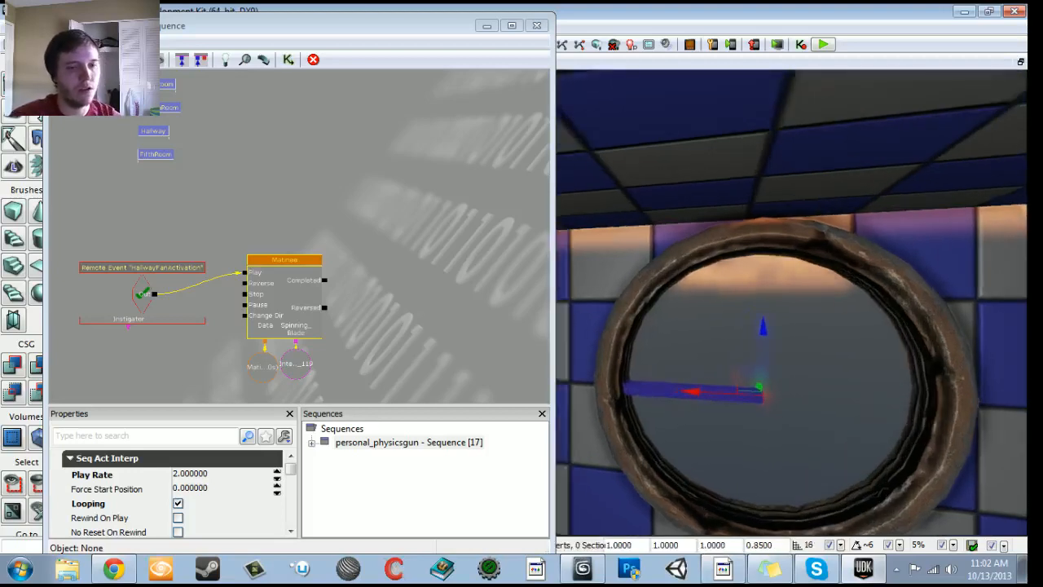
left_click_drag(762, 330, 890, 381)
key("space")
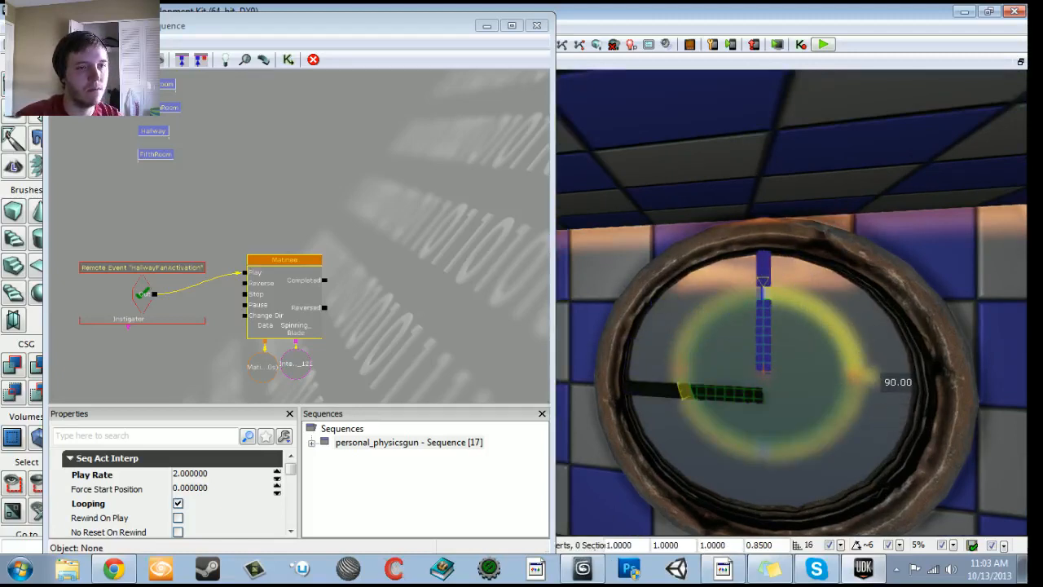
left_click_drag(891, 381, 848, 466)
key("space")
key("space")
key("space")
mouse_move(741, 277)
right_mouse_down()
mouse_move(737, 297)
mouse_move(725, 285)
mouse_move(742, 276)
right_mouse_up()
left_click_drag(801, 213, 798, 242)
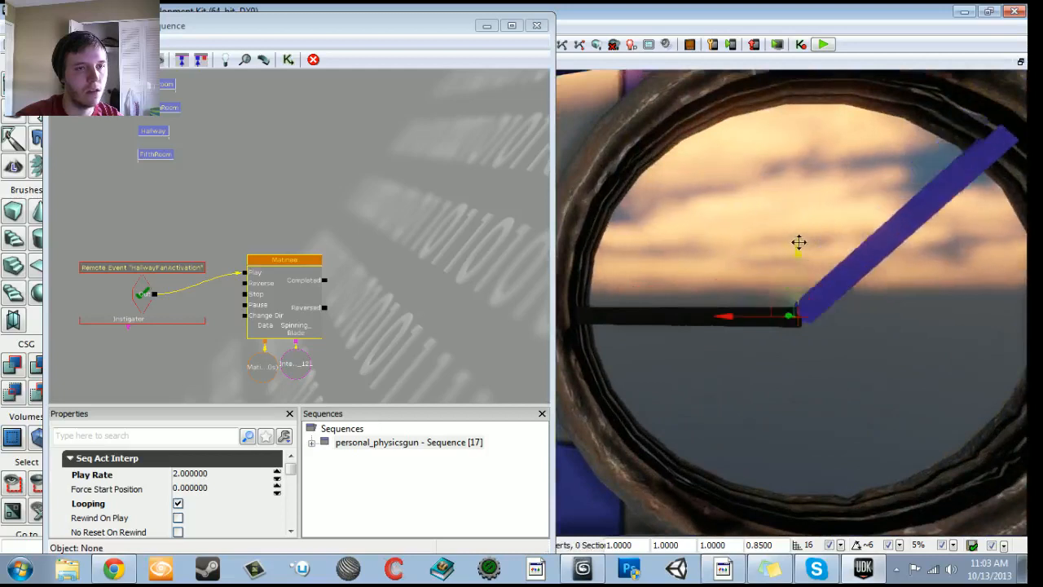
mouse_move(798, 244)
right_mouse_down()
mouse_move(831, 249)
mouse_move(801, 234)
right_mouse_up()
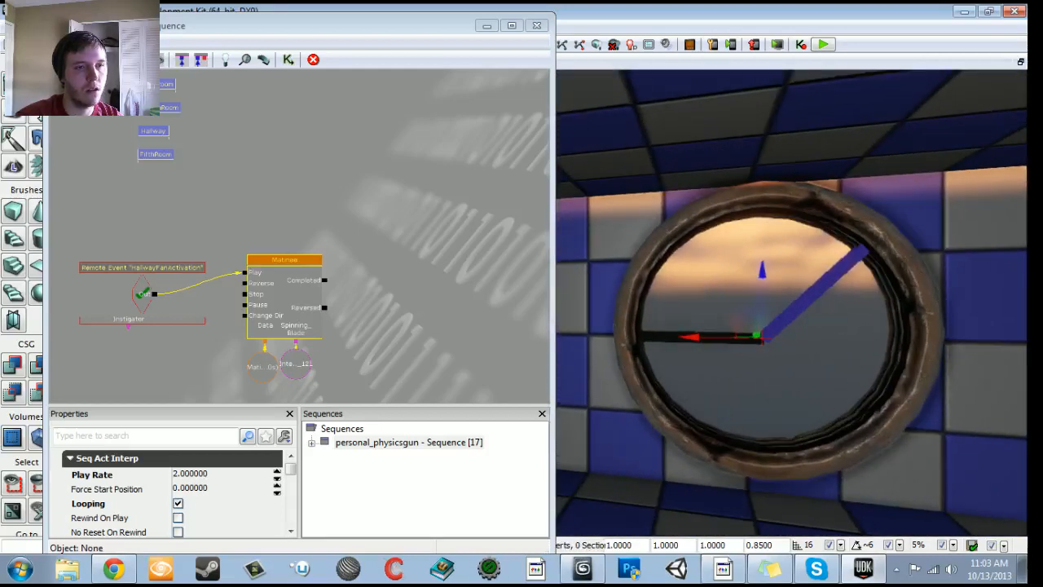
- Duplicate the diagonal I-beam and rotate the new copy downward from the hub to form the third fan blade
left_click_drag(758, 276, 856, 318, "alt")
key("space")
key("space")
left_click_drag(757, 322, 765, 284)
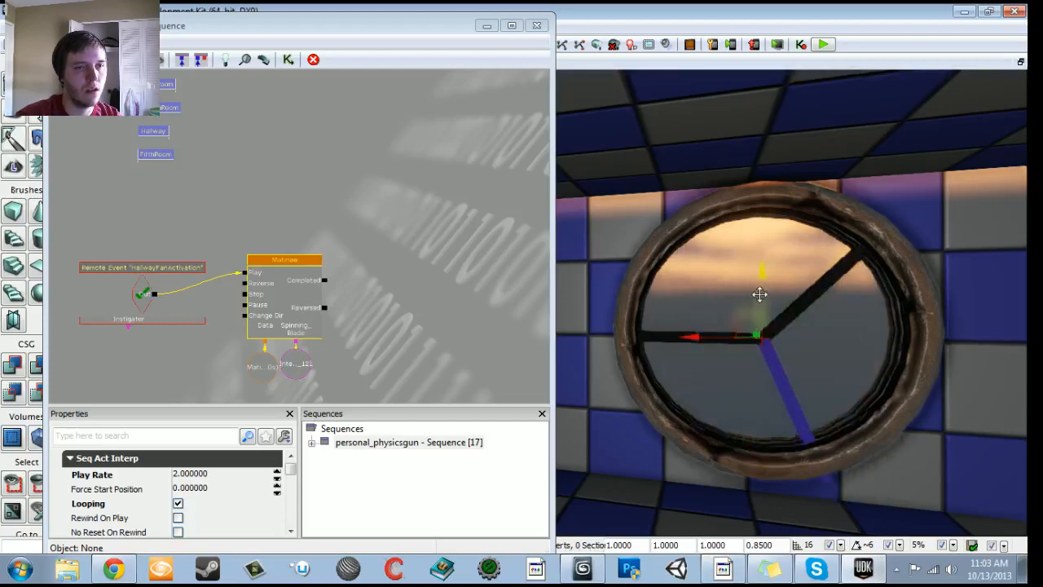
- Select the two copied I-beams and attach them to the Matinee's Spinning_Blade link as new object variables
left_click(814, 291)
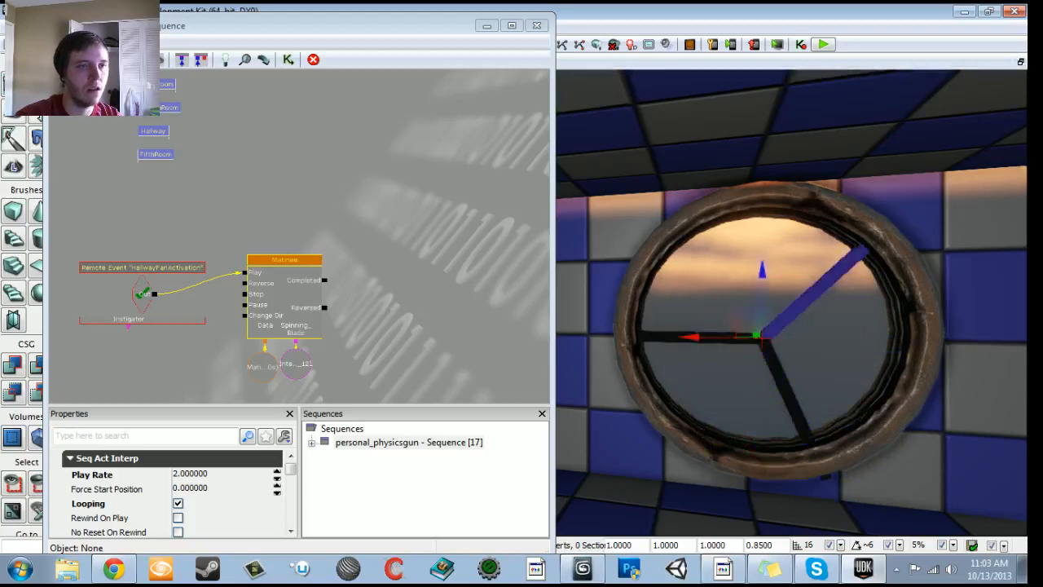
right_click_drag(815, 291, 854, 302)
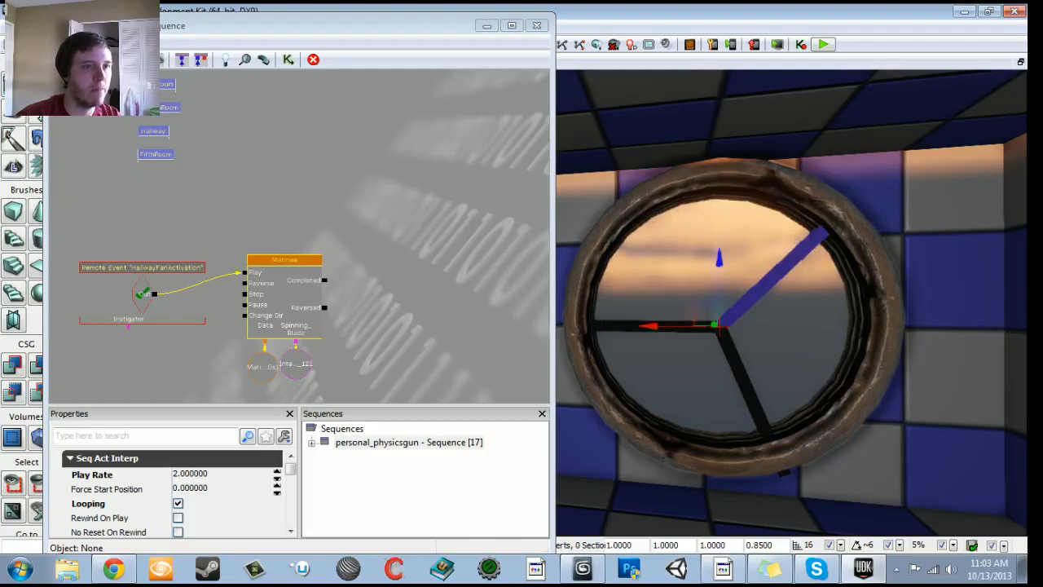
left_click(745, 383, "ctrl")
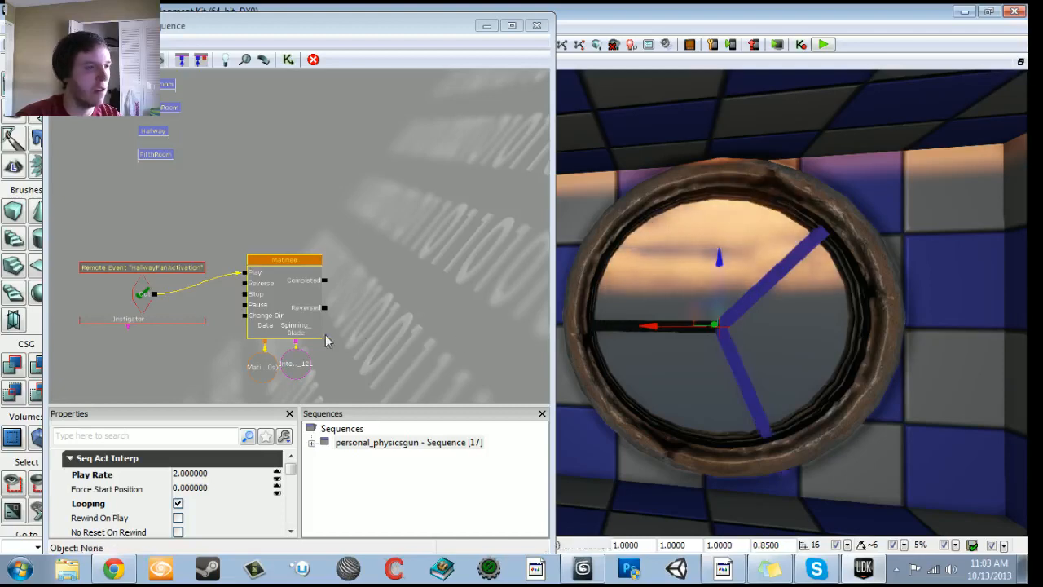
right_click(296, 347)
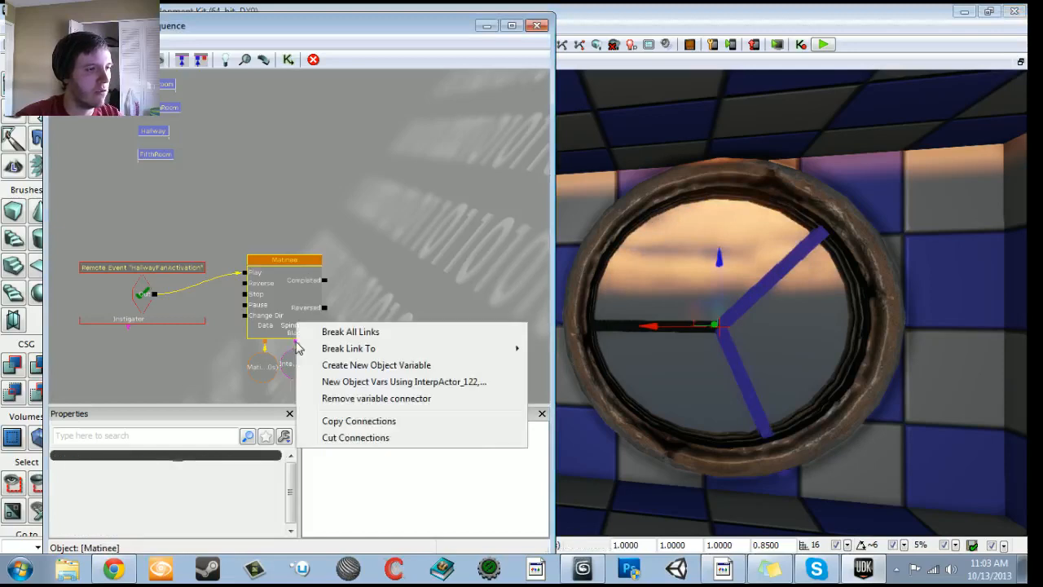
left_click(342, 381)
- Play the Matinee to check that all three I-beam blades turn together, then close it
double_click(308, 317)
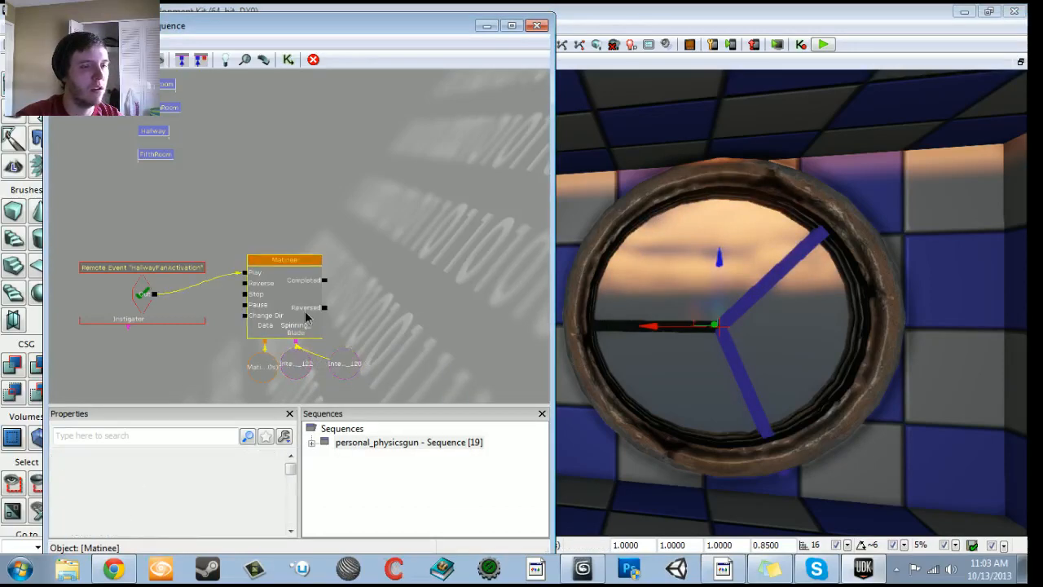
left_click(165, 51)
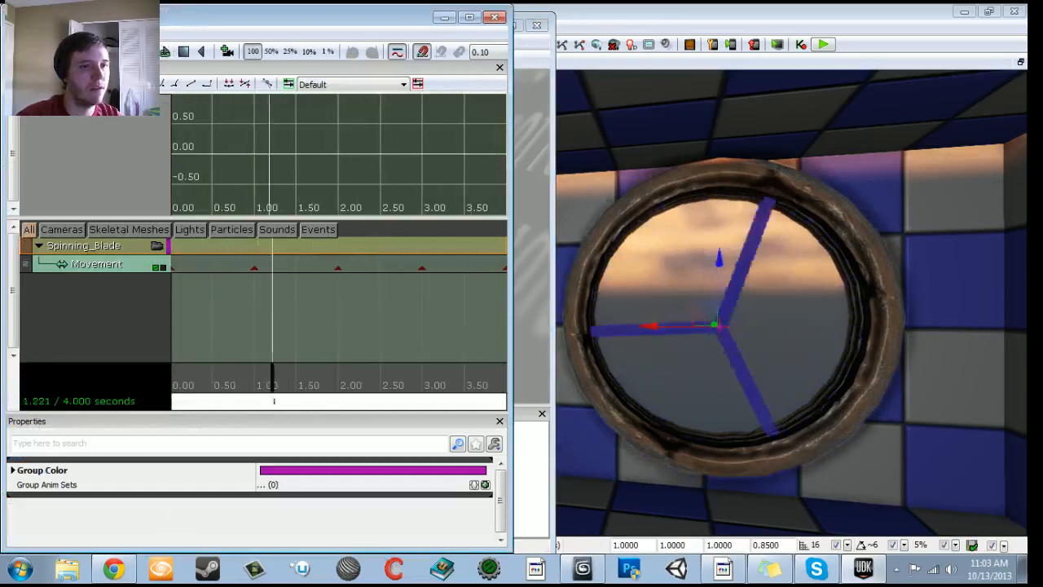
left_click(495, 16)
- Set the draw scale of the three I-beams to 0.8 and close Kismet
middle_click_drag(782, 301, 823, 385)
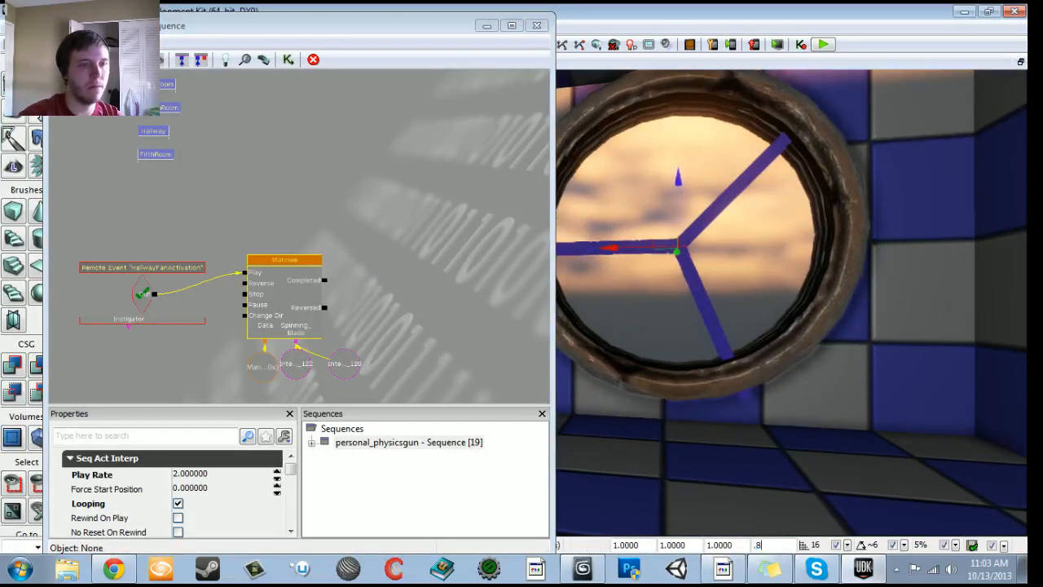
type(".8")
key("Return")
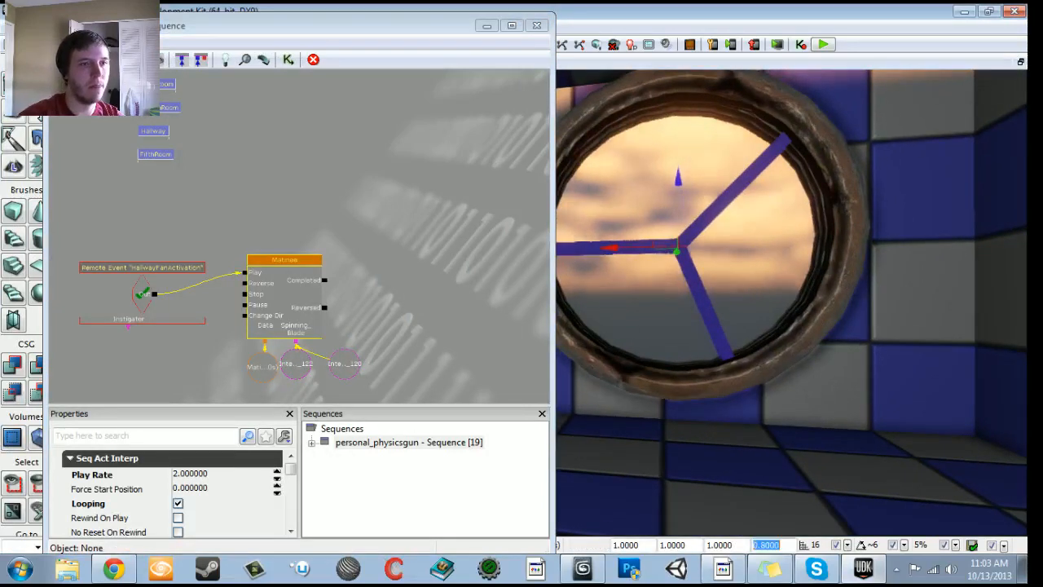
left_click(536, 28)
- Reduce the grid snap to 4 and reposition the three I-beams within the round fan frame
middle_click_drag(628, 293, 663, 218)
mouse_move(626, 282)
left_mouse_down()
mouse_move(626, 270)
mouse_move(626, 281)
left_mouse_up()
key("bracketleft")
key("bracketleft")
middle_click_drag(626, 281, 594, 261)
left_click_drag(595, 260, 607, 196)
middle_click_drag(607, 195, 530, 244)
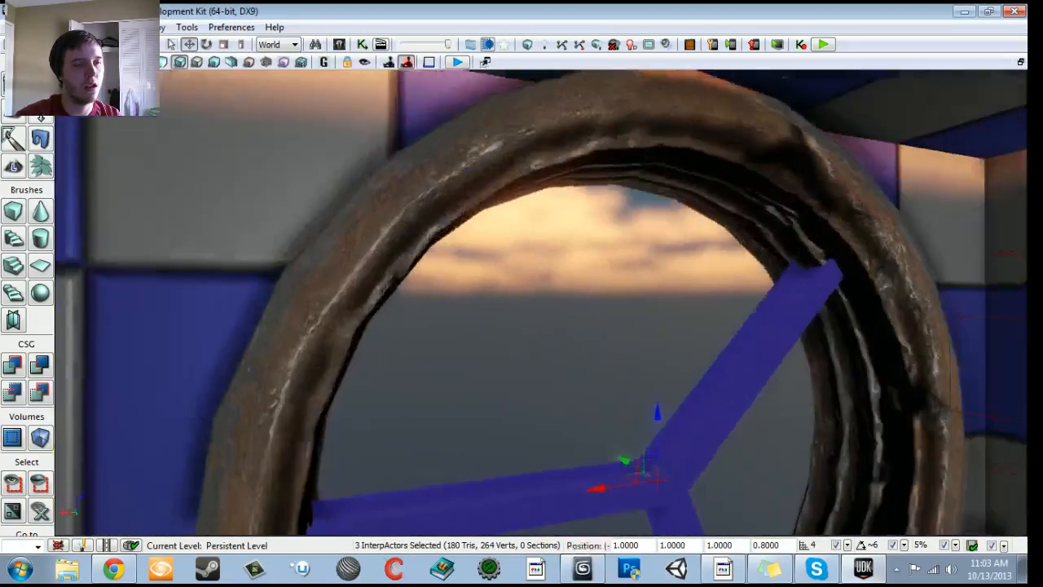
left_click_drag(530, 245, 554, 444)
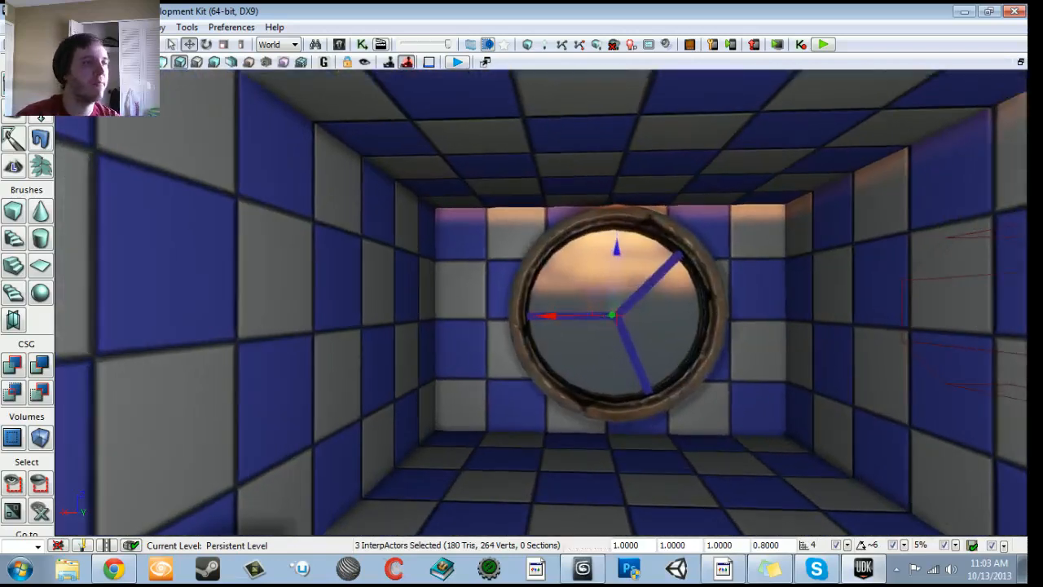
- Close Kismet, then find and select the S_LT_Light_SM_Light01 static mesh in the Content Browser
left_click(362, 45)
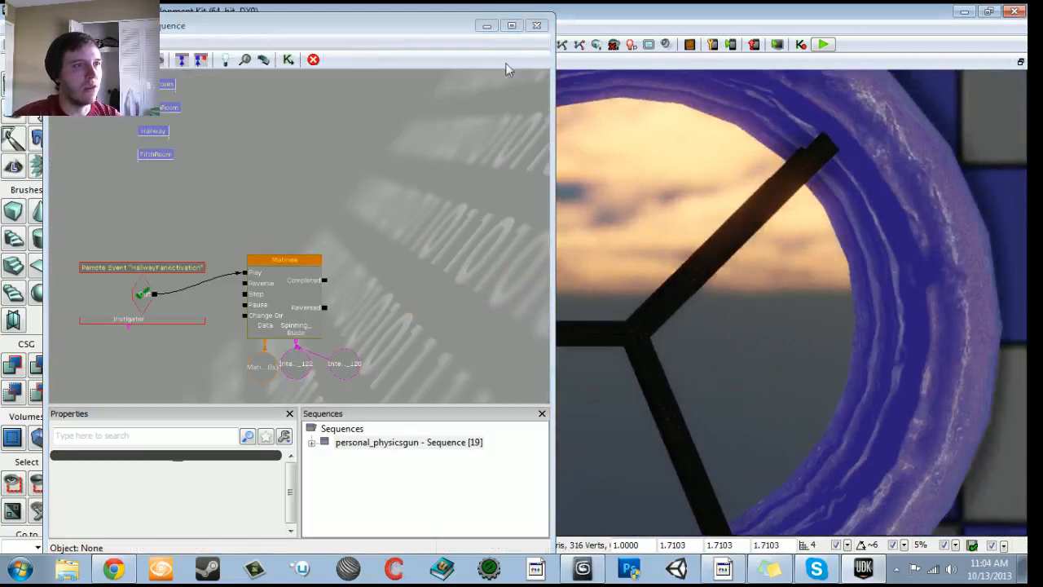
left_click(536, 25)
left_click(340, 45)
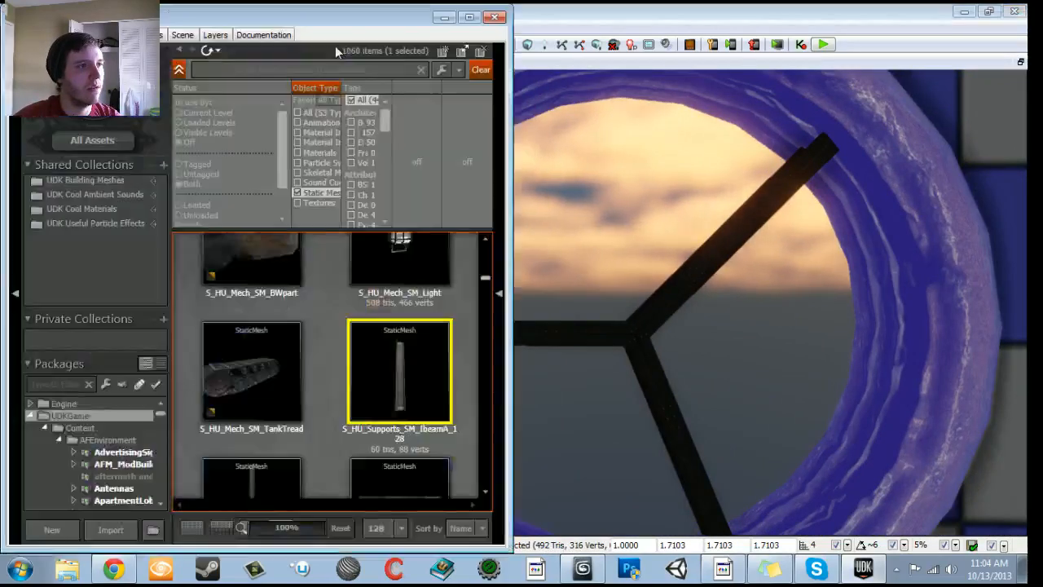
scroll(320, 397, "down", 4)
scroll(320, 396, "down", 10)
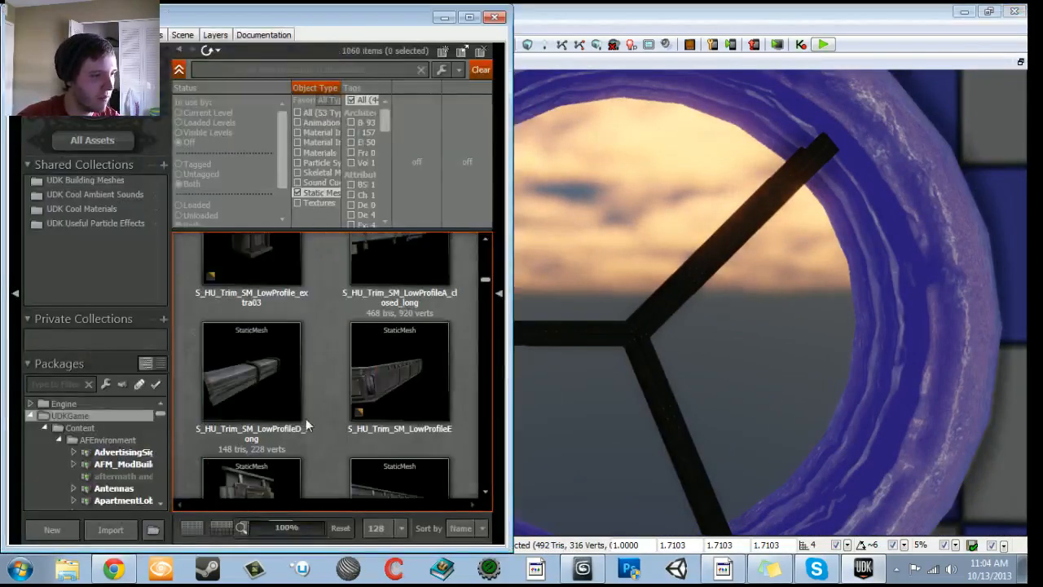
scroll(310, 420, "down", 10)
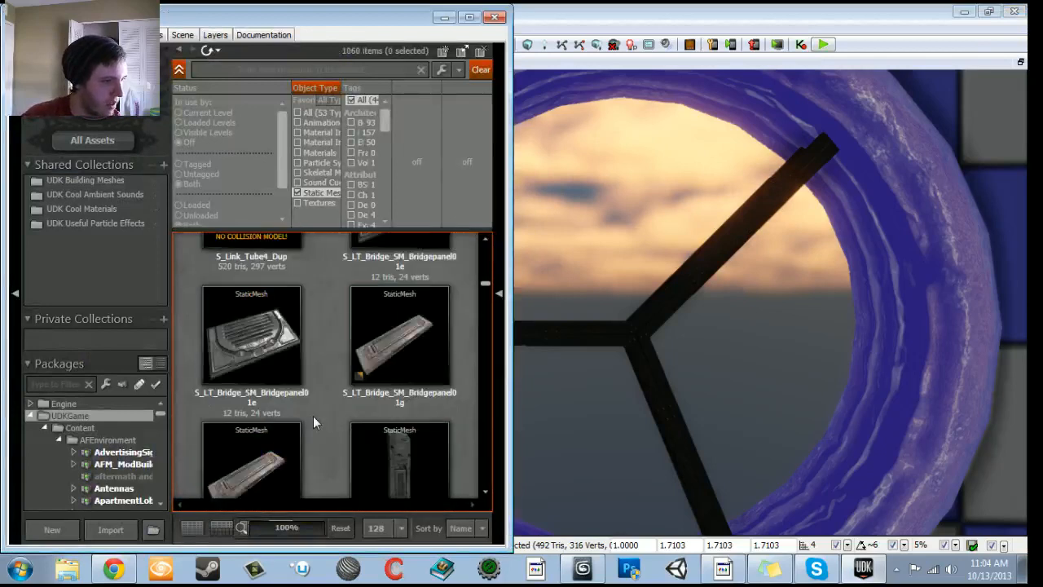
scroll(314, 454, "down", 10)
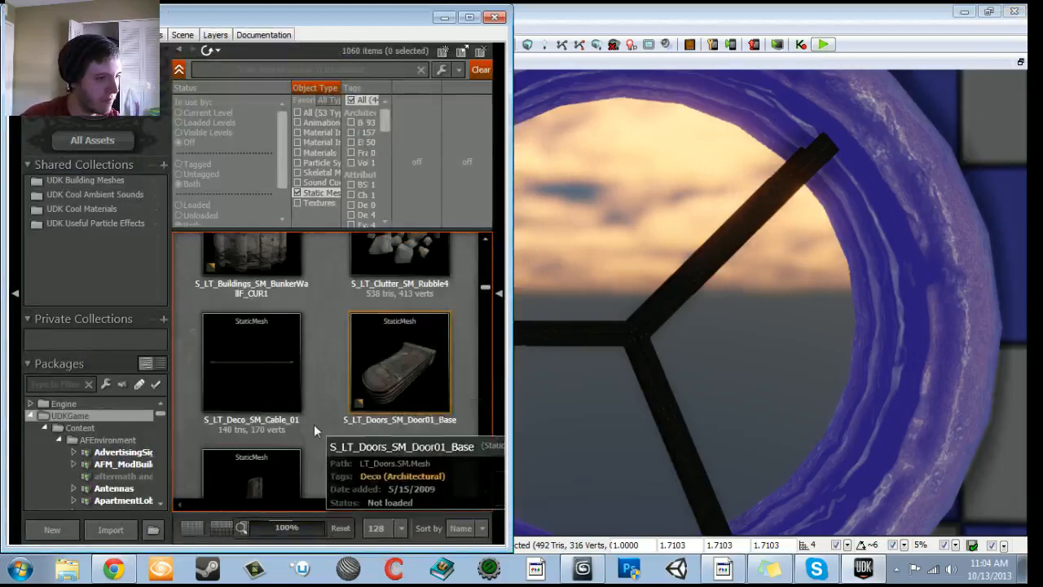
scroll(351, 469, "up", 2)
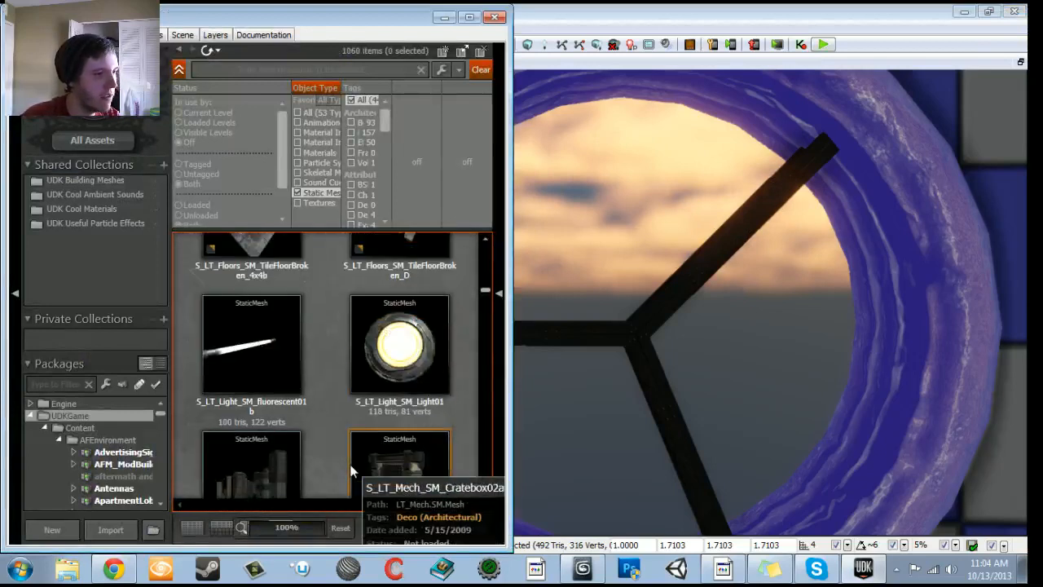
scroll(352, 469, "down", 2)
scroll(351, 469, "up", 2)
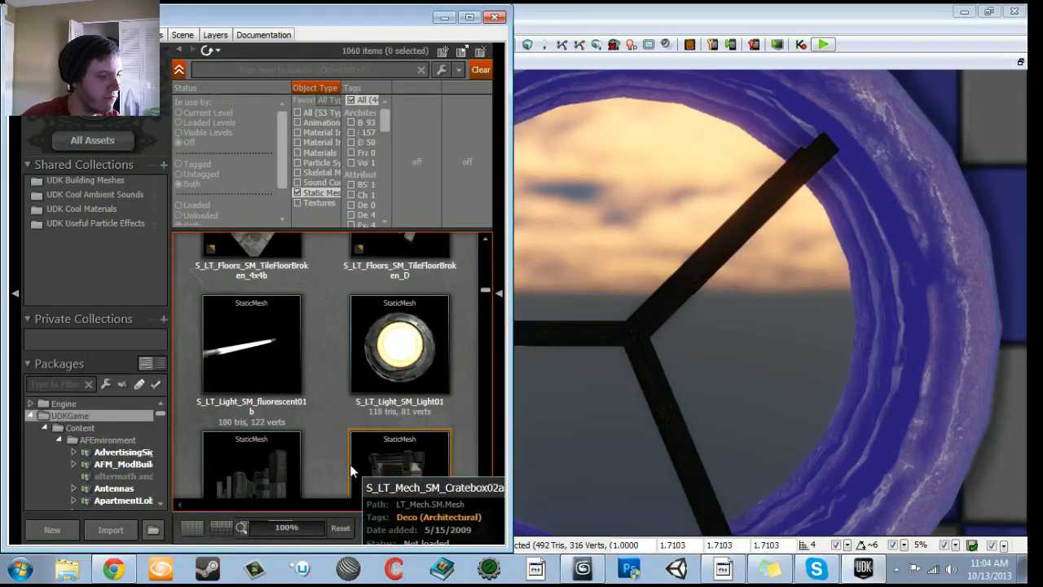
left_click_drag(623, 342, 623, 440)
left_click(410, 352)
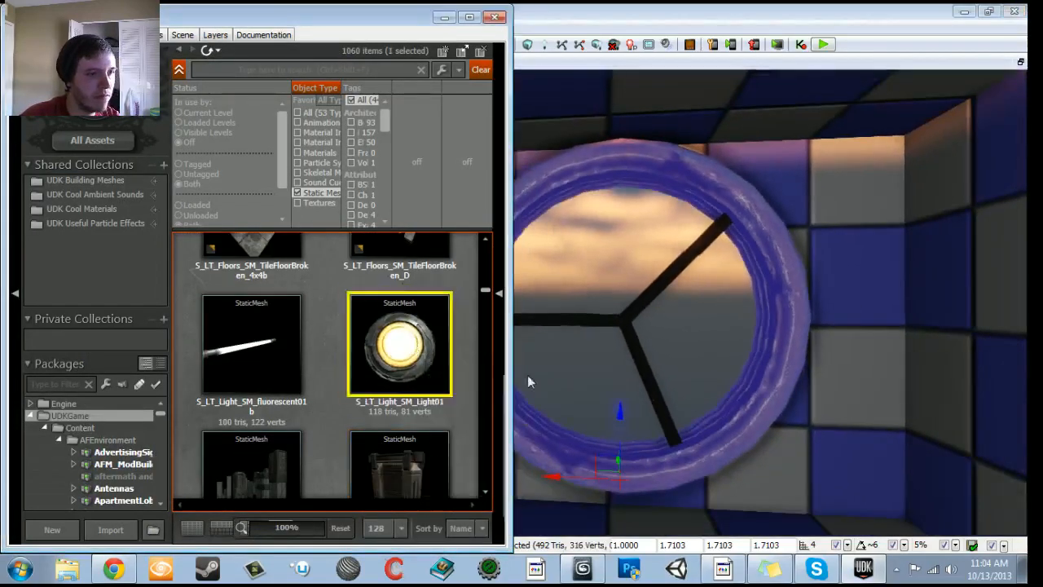
- Place the S_LT_Light_SM_Light01 mesh on the hallway floor in front of the fan and close the Content Browser
right_click_drag(527, 375, 525, 456)
left_click_drag(410, 352, 551, 432)
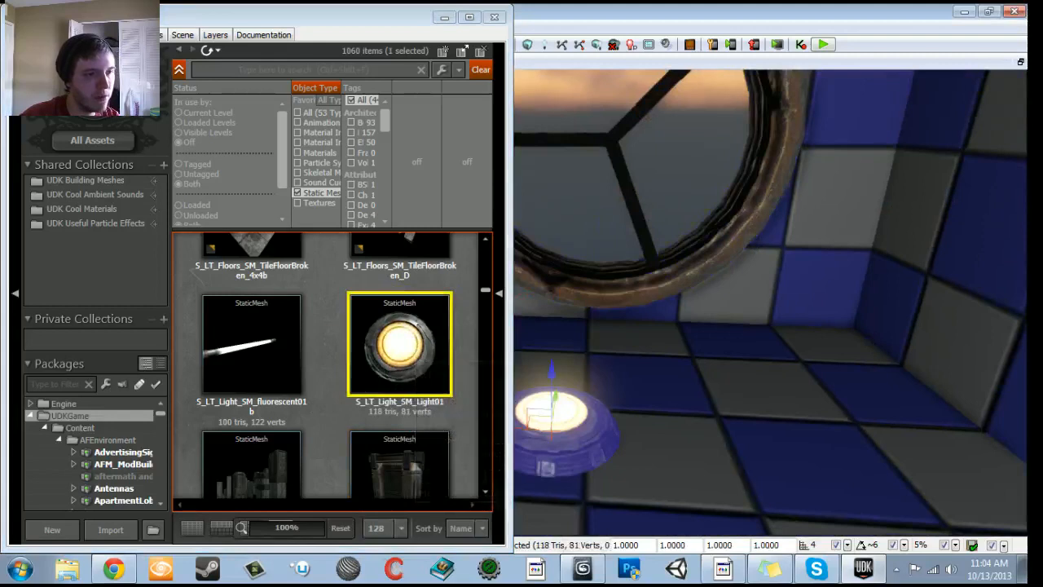
left_click(495, 18)
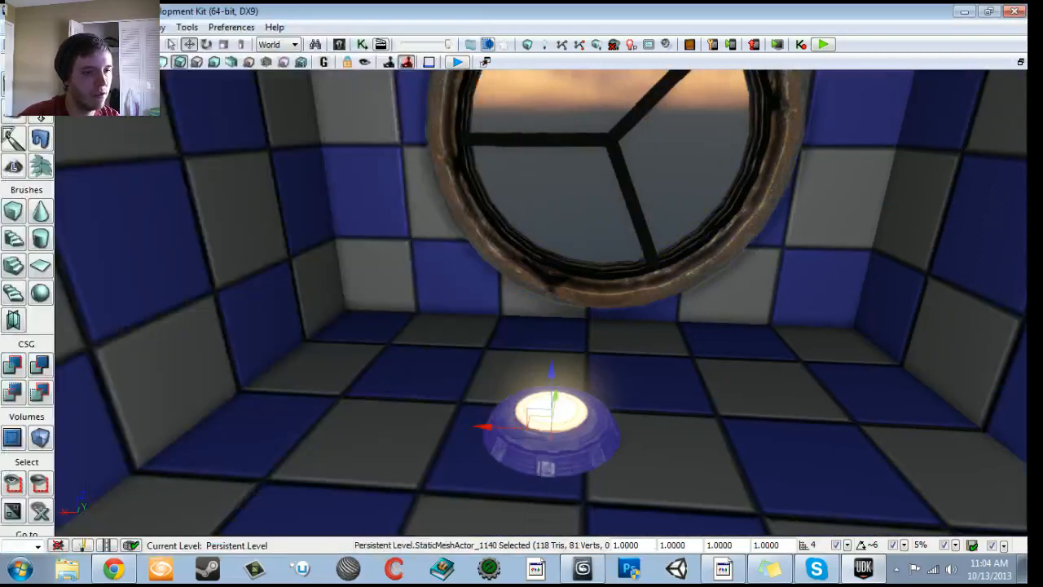
- Set the light mesh's draw scale to 0.5 and rotate it to face down the hallway
type("0.5")
key("Return")
left_click_drag(619, 440, 652, 497)
key("space")
mouse_move(510, 339)
left_mouse_down()
mouse_move(510, 382)
mouse_move(510, 339)
left_mouse_up()
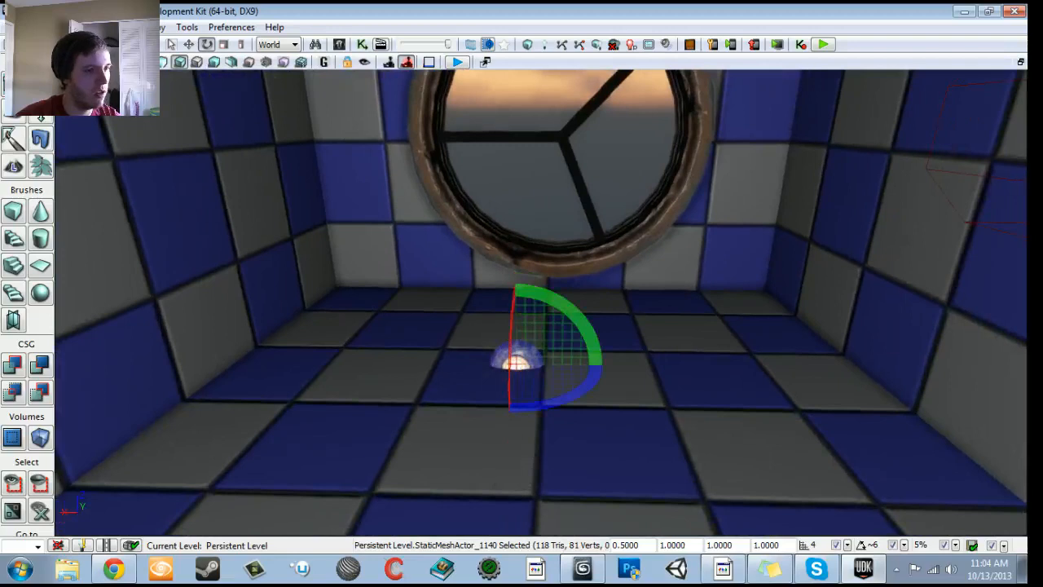
- Move the light mesh up onto the fan's center, where the three I-beam blades meet
key("w")
left_click_drag(511, 302, 512, 175)
right_click_drag(512, 175, 511, 244)
left_click_drag(512, 244, 511, 213)
left_click_drag(477, 342, 544, 238)
left_click_drag(556, 177, 556, 150)
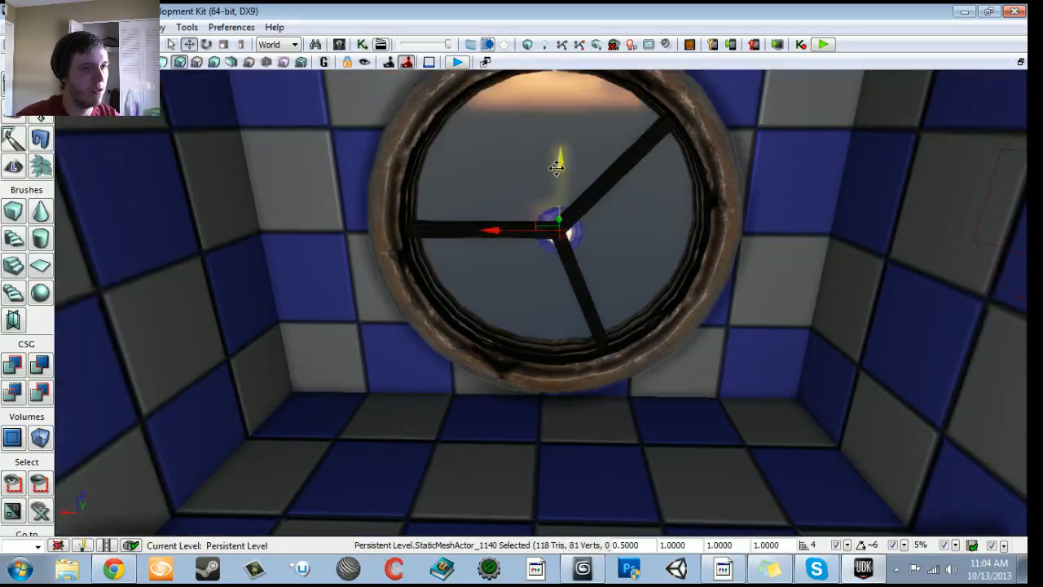
left_click_drag(541, 220, 540, 228)
right_click_drag(541, 228, 553, 285)
- Select the three I-beams together with the light mesh and fine-tune their position within the round frame
left_click(583, 278, "ctrl")
left_click(495, 312, "ctrl")
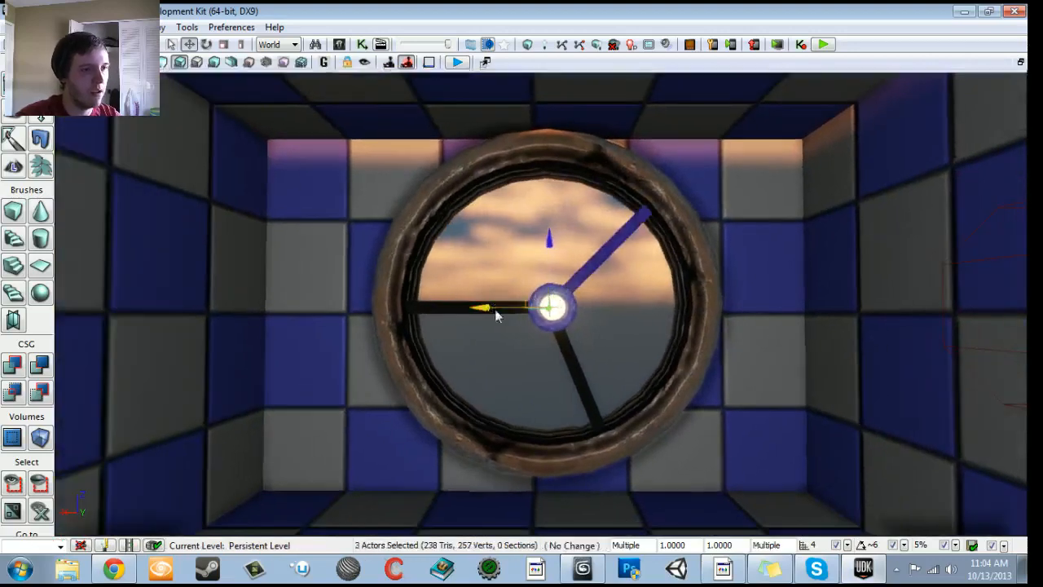
left_click(574, 361, "ctrl")
mouse_move(573, 361)
right_mouse_down()
mouse_move(573, 407)
mouse_move(578, 361)
right_mouse_up()
left_click_drag(486, 282, 478, 281)
left_click_drag(532, 218, 533, 206)
mouse_move(533, 205)
right_mouse_down()
mouse_move(544, 248)
mouse_move(527, 208)
right_mouse_up()
- Open the fan's Matinee from Kismet and play it to check the blades spinning around the light mesh
left_click(362, 45)
double_click(296, 282)
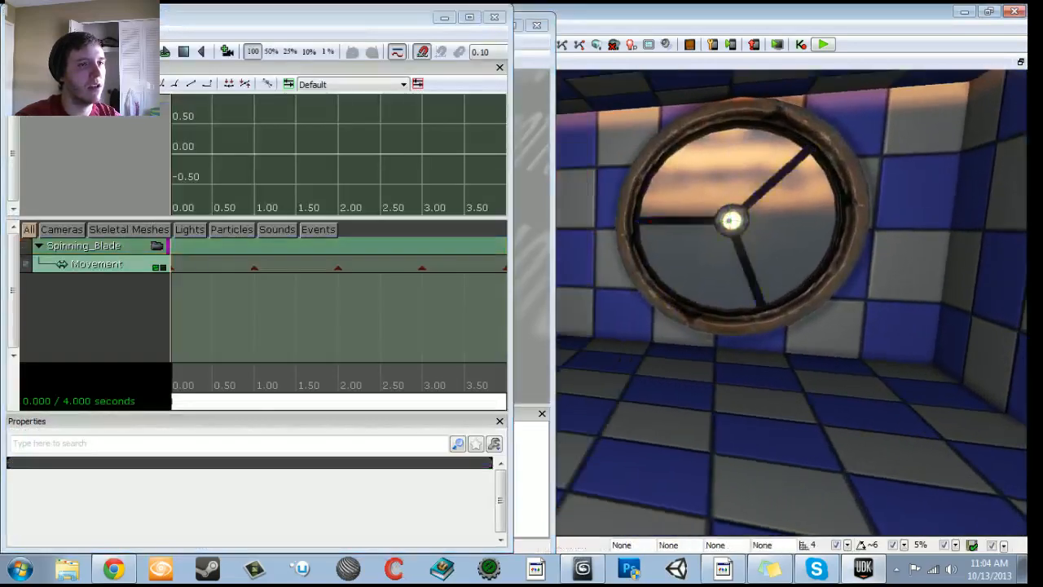
left_click(170, 54)
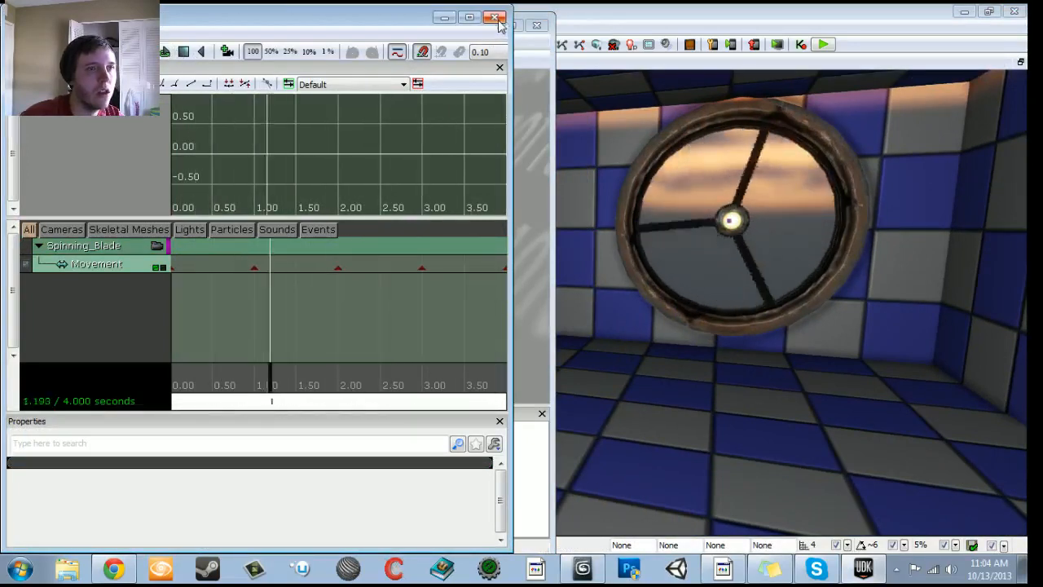
- With grid snap 2, center the light mesh on the blades' pivot, then close the Matinee and Kismet
left_click(728, 199)
left_click(733, 216)
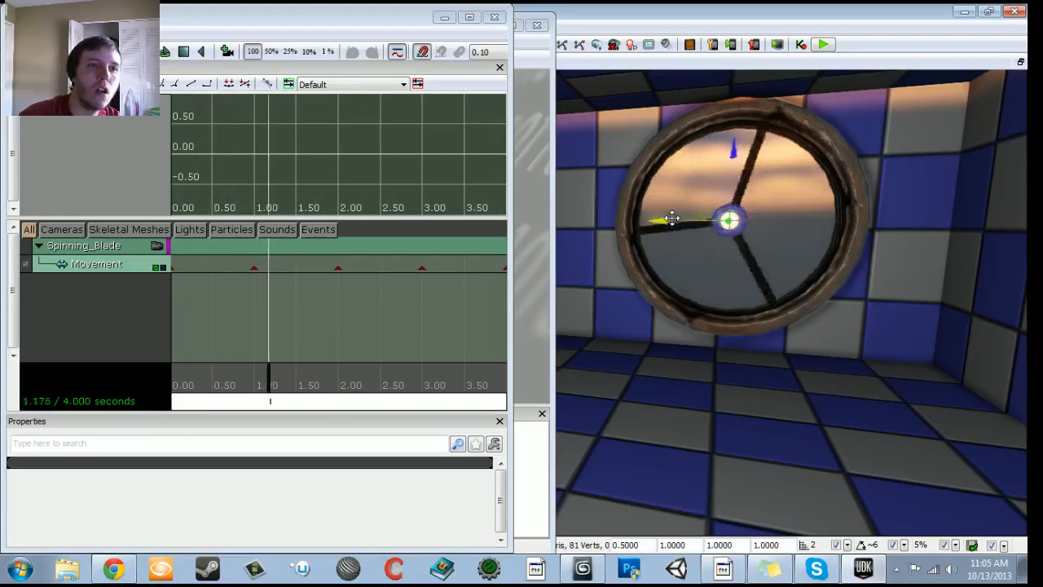
right_click_drag(671, 218, 835, 219)
key("w")
key("s")
key("w")
left_click(494, 17)
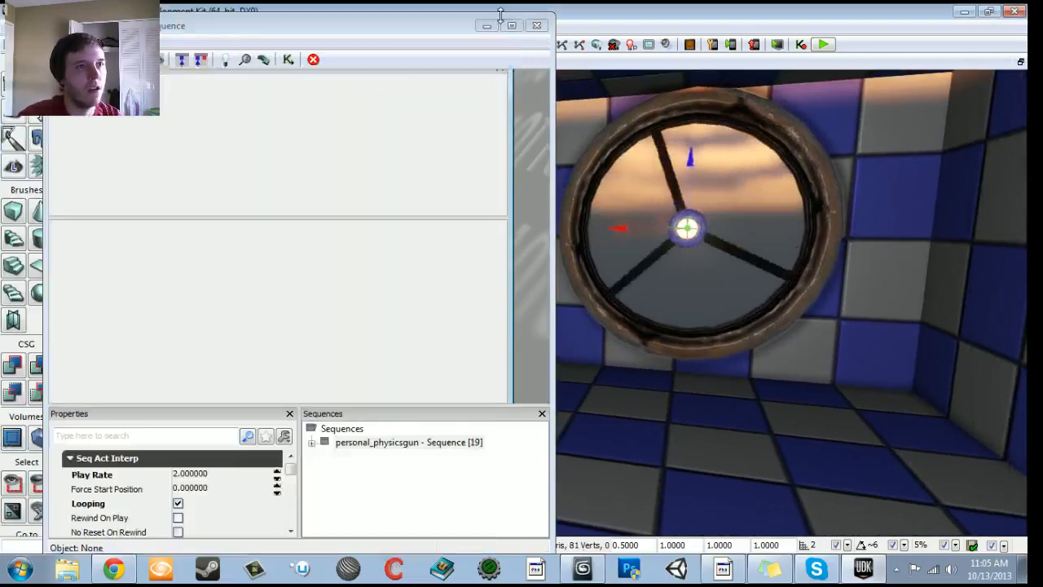
left_click(537, 26)
- Select the point light behind the fan and convert it to a SpotLightMovable
mouse_move(602, 175)
right_mouse_down()
mouse_move(623, 186)
mouse_move(595, 194)
right_mouse_up()
key("s")
key("w")
left_click(547, 218)
right_click_drag(548, 218, 472, 232)
key("d")
left_click_drag(514, 246, 515, 248)
right_click(494, 248)
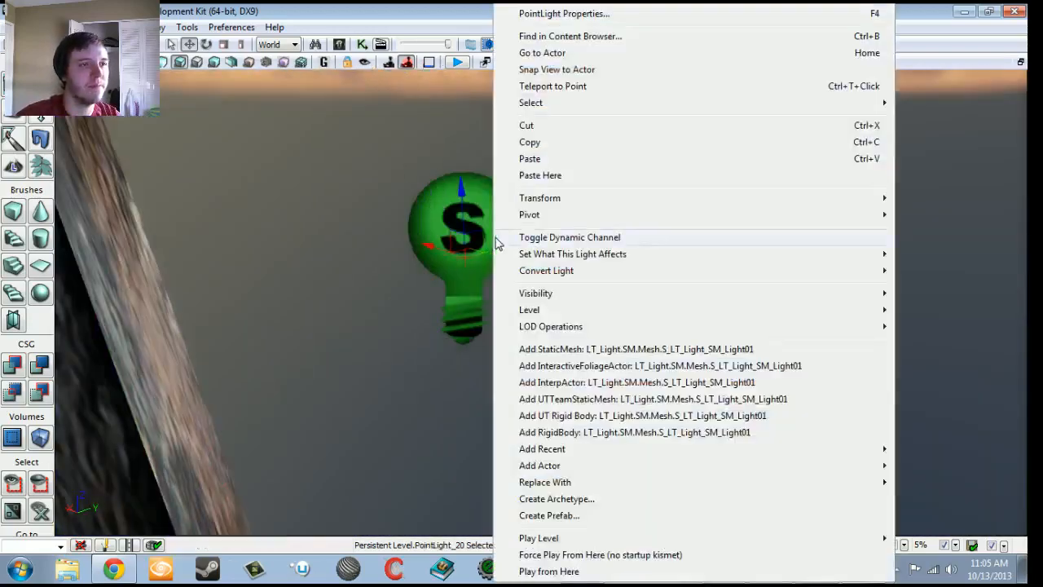
mouse_move(516, 216)
mouse_move(535, 275)
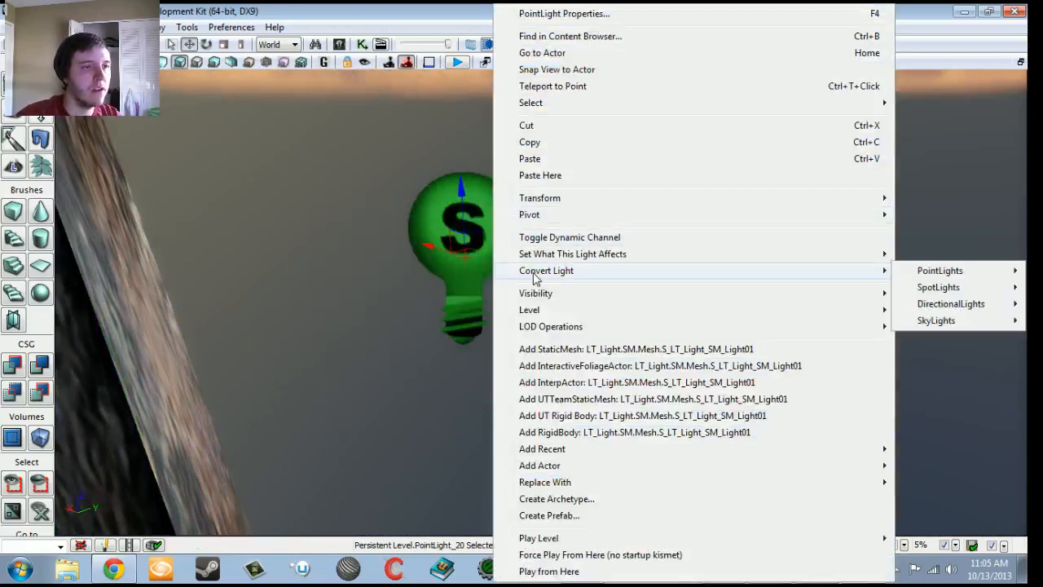
mouse_move(979, 292)
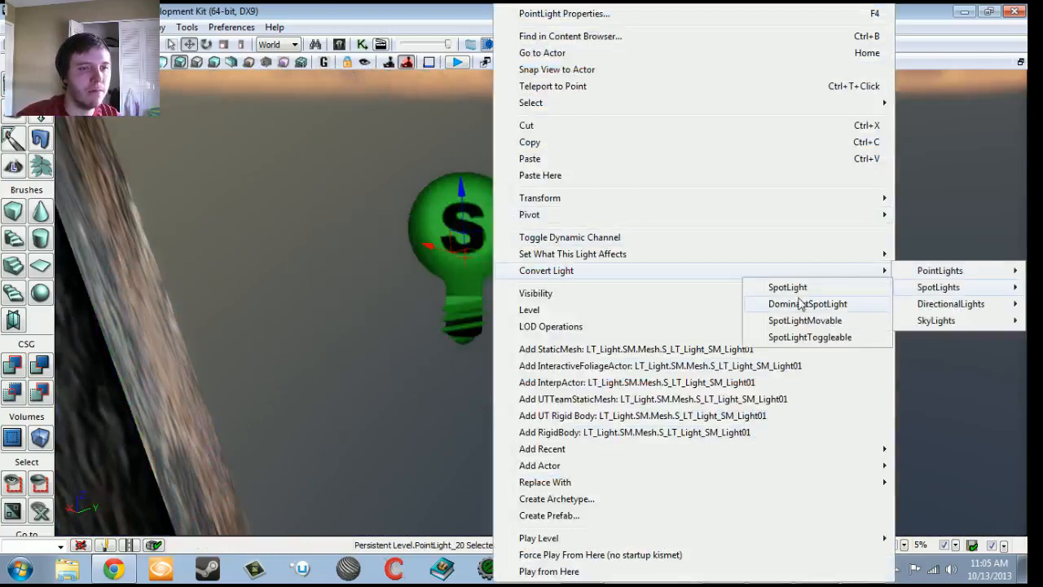
left_click(794, 322)
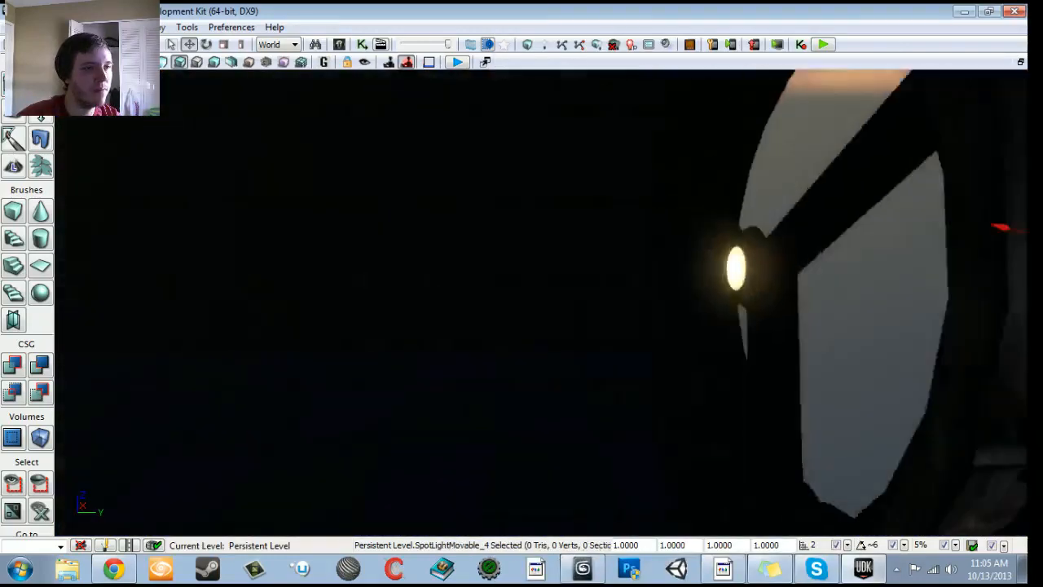
- Rotate and position the movable spotlight behind the fan so it shines through the blades into the hallway
key("space")
left_click_drag(529, 181, 530, 250)
mouse_move(529, 81)
left_mouse_down()
mouse_move(530, 160)
mouse_move(530, 79)
left_mouse_up()
key("space")
key("space")
left_click_drag(538, 326, 534, 456)
left_click_drag(427, 375, 422, 311)
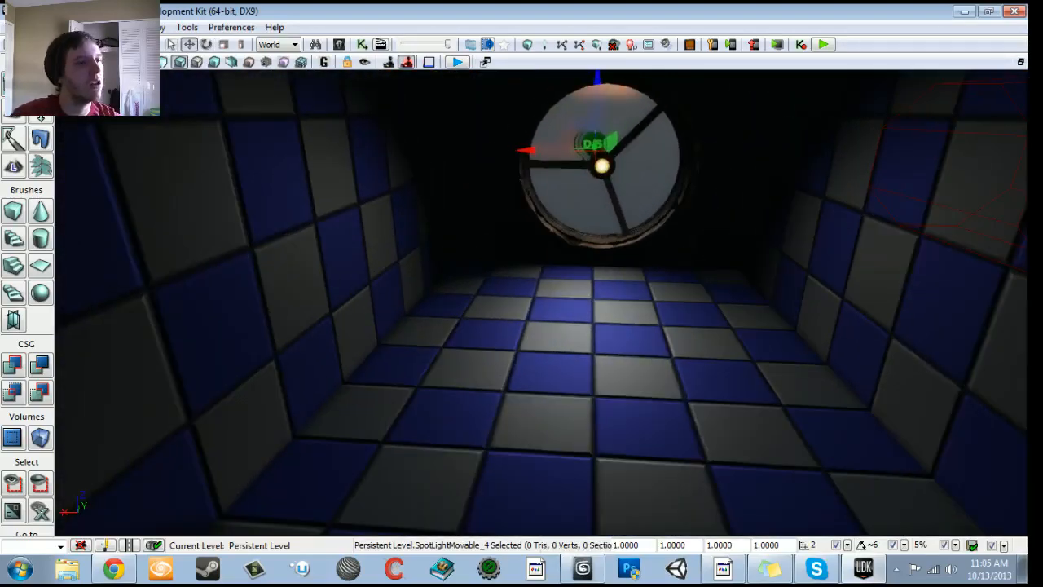
- Set the movable spotlight's brightness to 10 and close its properties
key("F4")
scroll(234, 396, "down", 3)
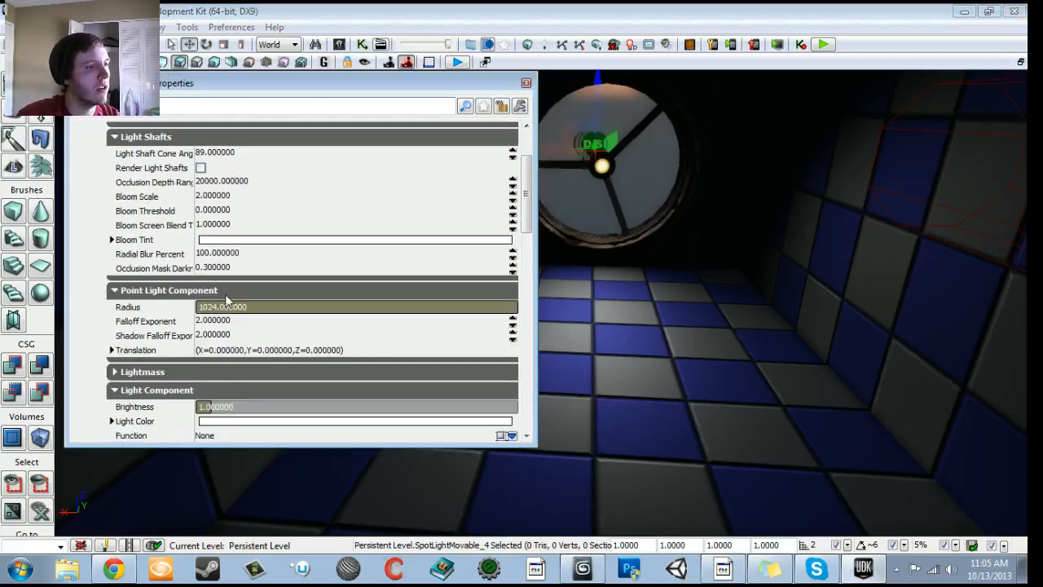
left_click(230, 407)
type("1")
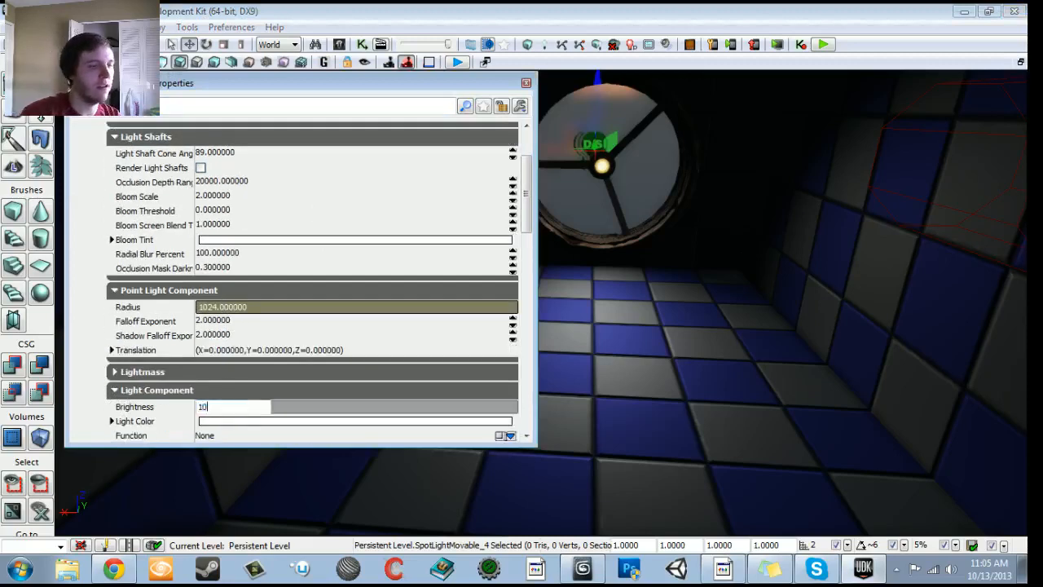
type("0")
key("Return")
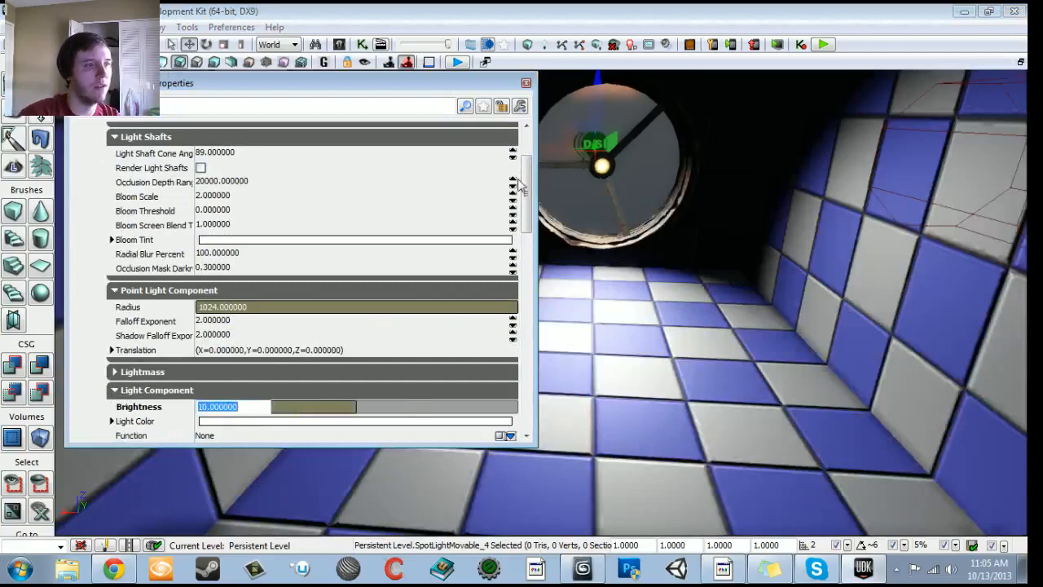
left_click(526, 85)
- Play the level from the floor near the hallway door, walk up to the fan to check it, then exit
left_click_drag(533, 163, 547, 375)
right_click(540, 478)
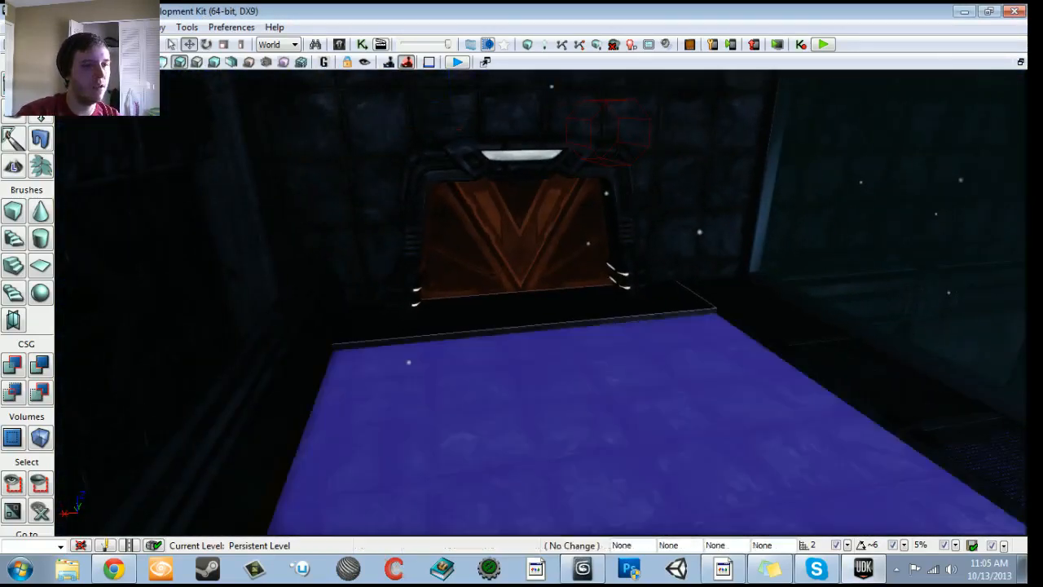
left_click(578, 468)
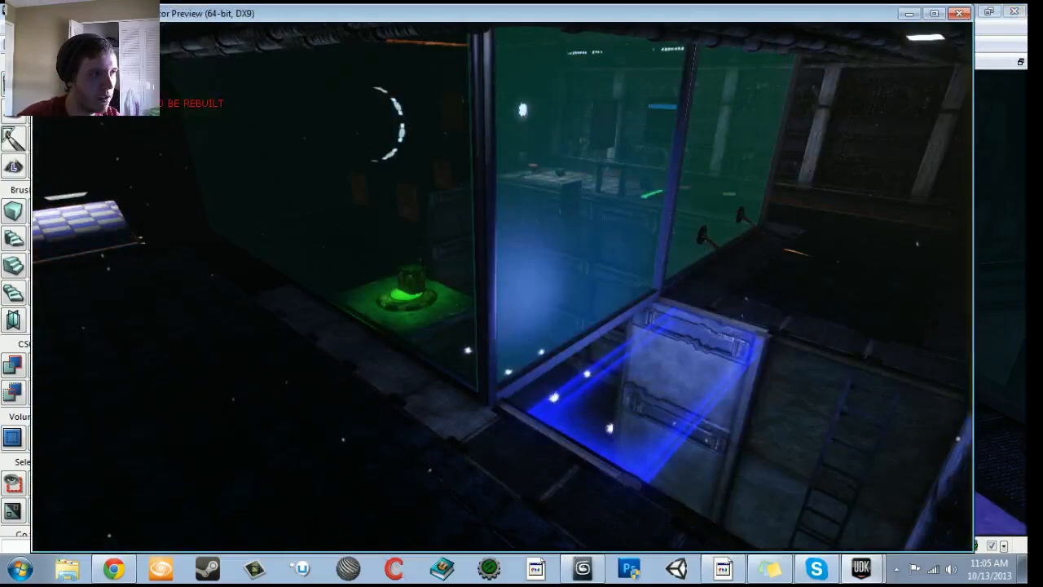
key("w")
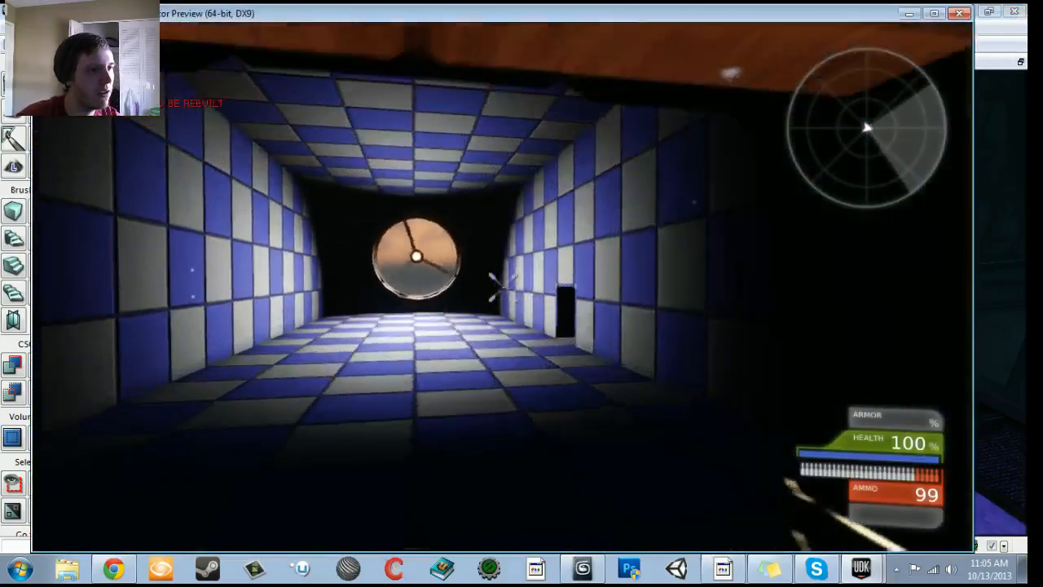
key("w")
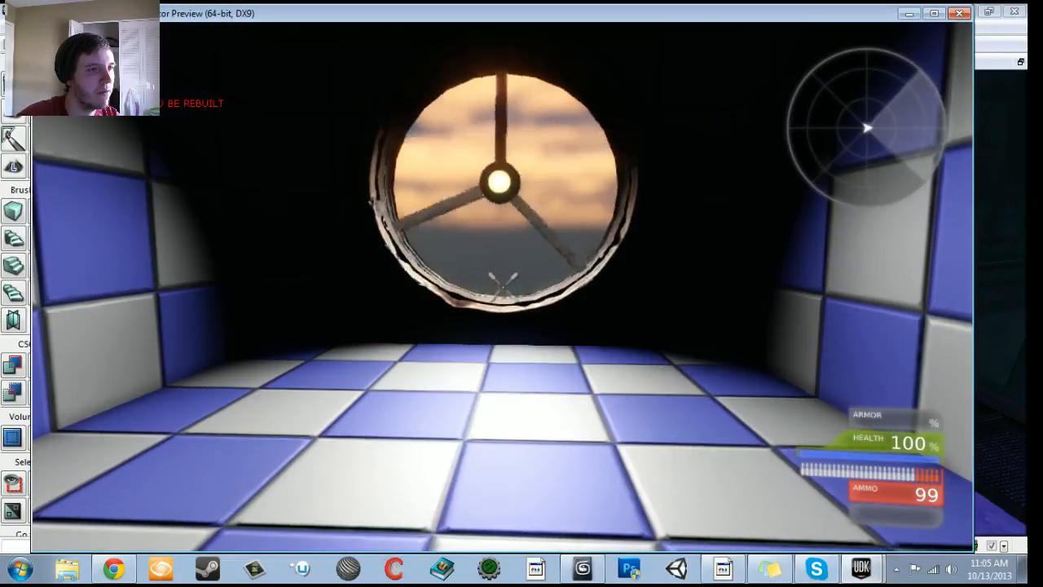
key("Escape")
- Select the three fan blades and set their collision type to COLLIDE_BlockAll
key("w")
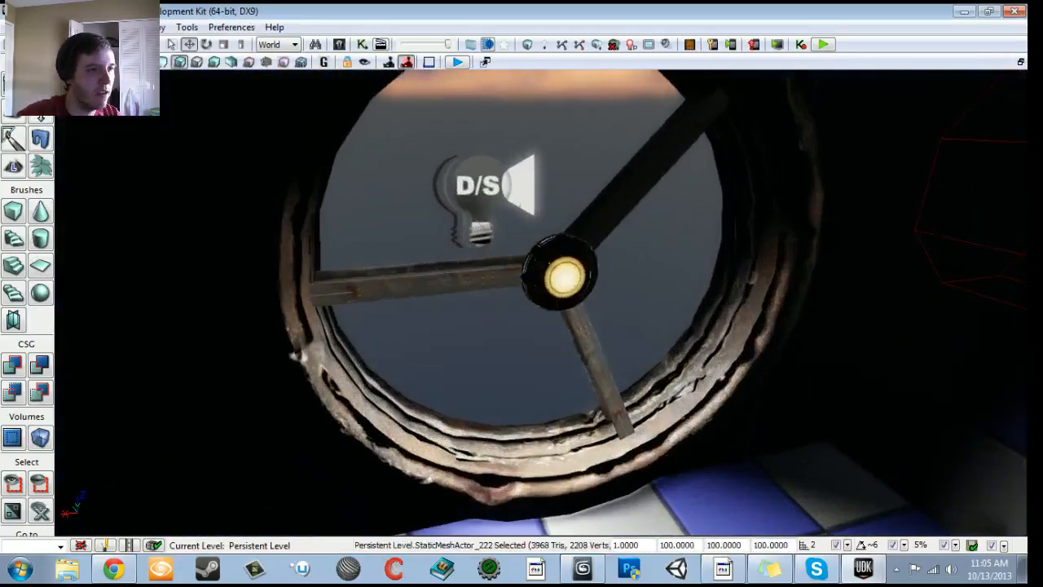
left_click(479, 272)
left_click(621, 186, "ctrl")
left_click(596, 359, "ctrl")
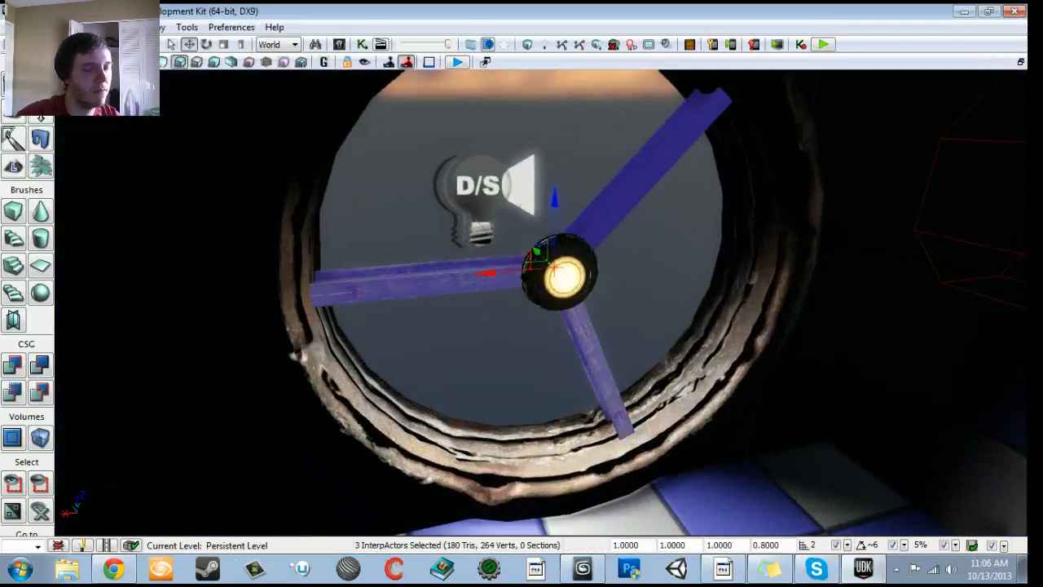
key("F4")
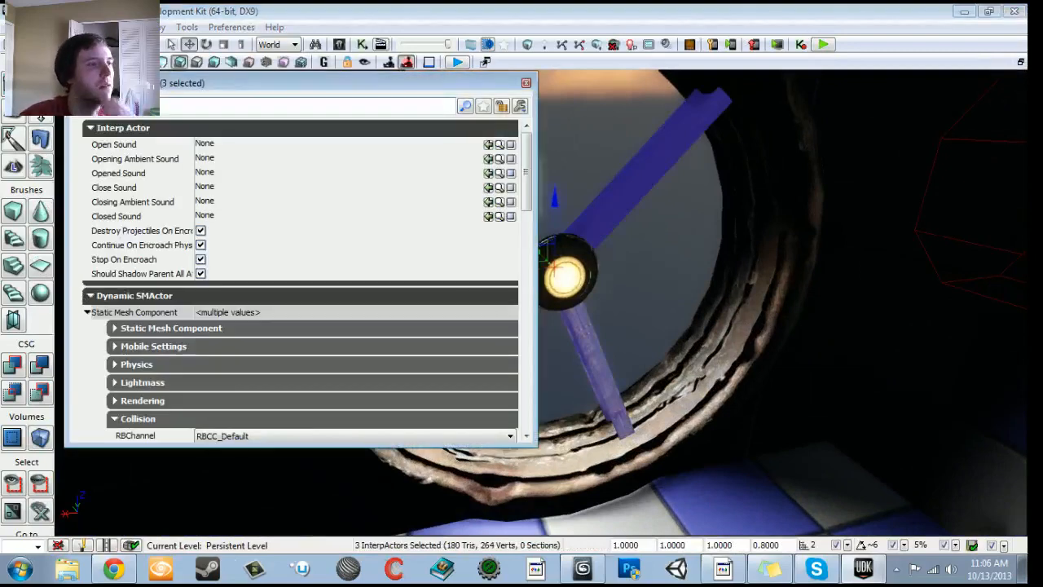
scroll(139, 269, "down", 6)
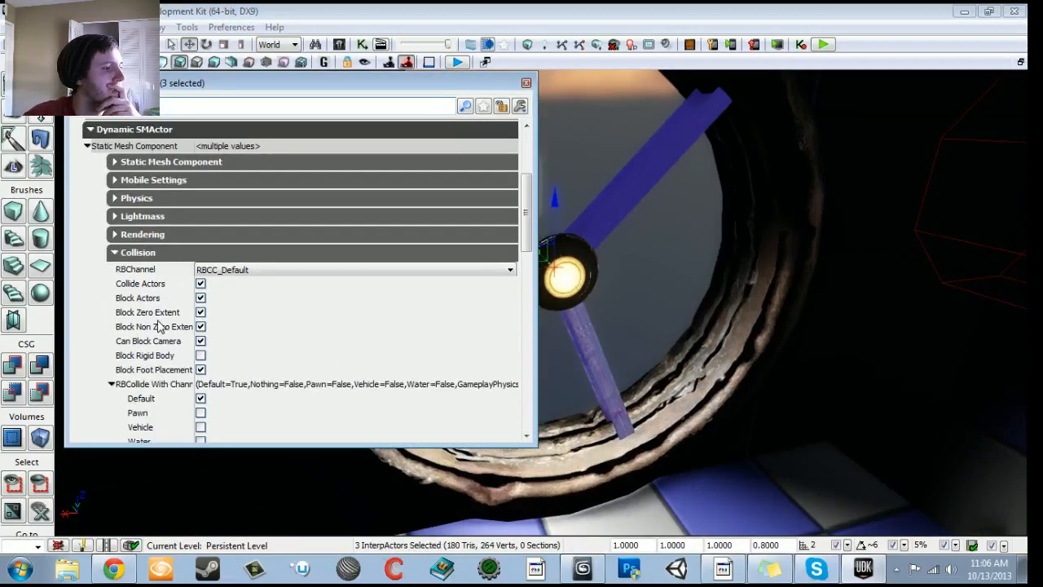
scroll(159, 322, "up", 3)
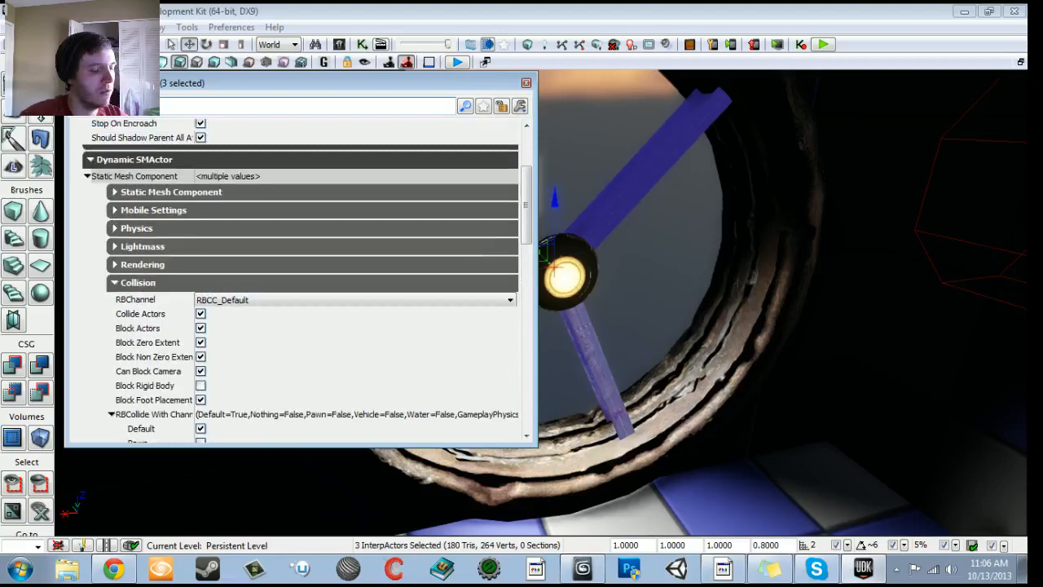
type("coll")
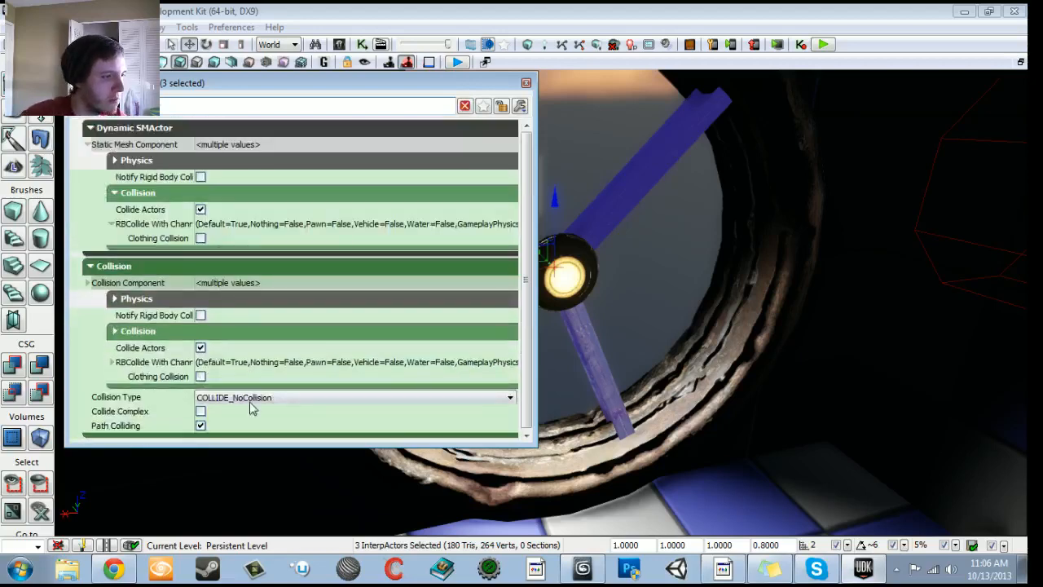
left_click(252, 401)
left_click(244, 431)
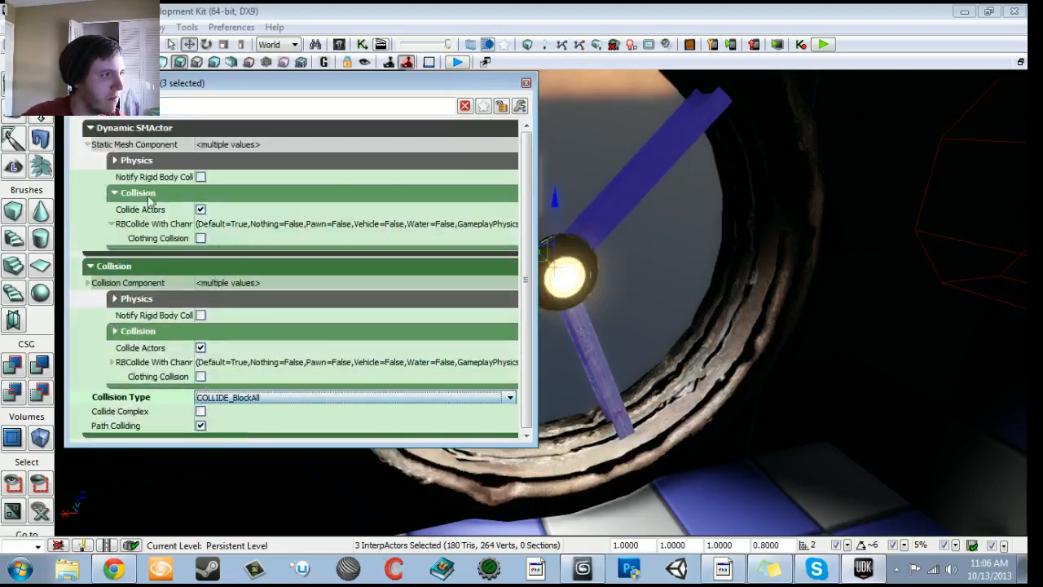
- Clear the property search and review the blades' lighting settings and lighting channels, then close their properties
left_click_drag(123, 107, 72, 106)
key("BackSpace")
type("l")
key("BackSpace")
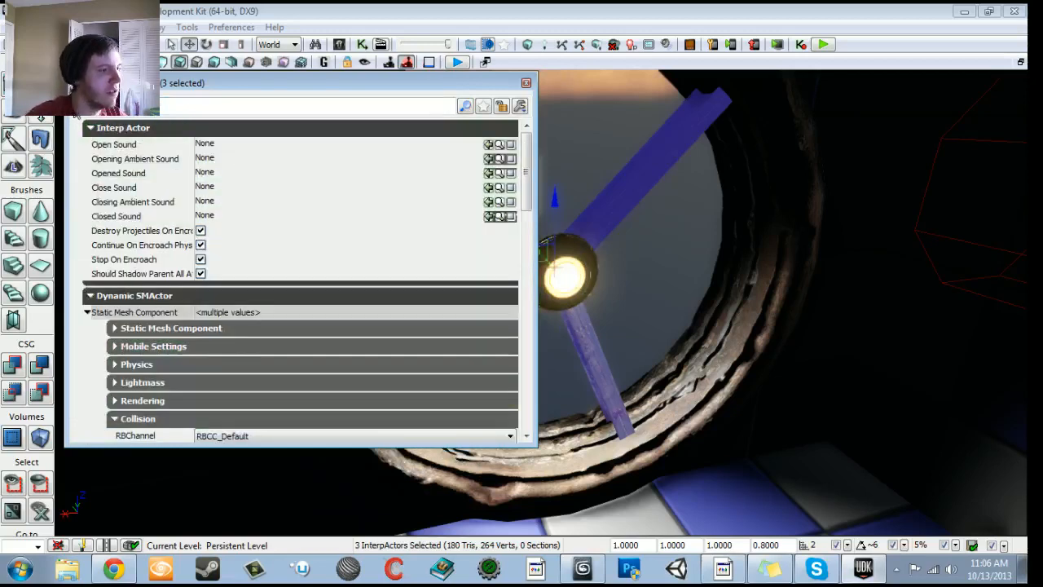
scroll(130, 366, "down", 2)
left_click(130, 367)
scroll(131, 367, "down", 2)
left_click(137, 332)
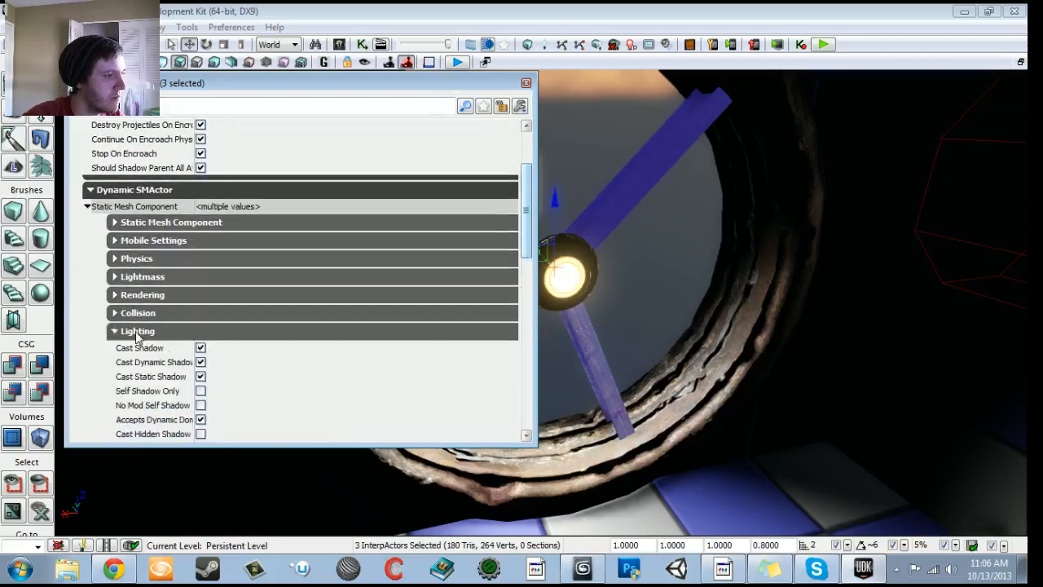
scroll(137, 335, "down", 2)
left_click(172, 427)
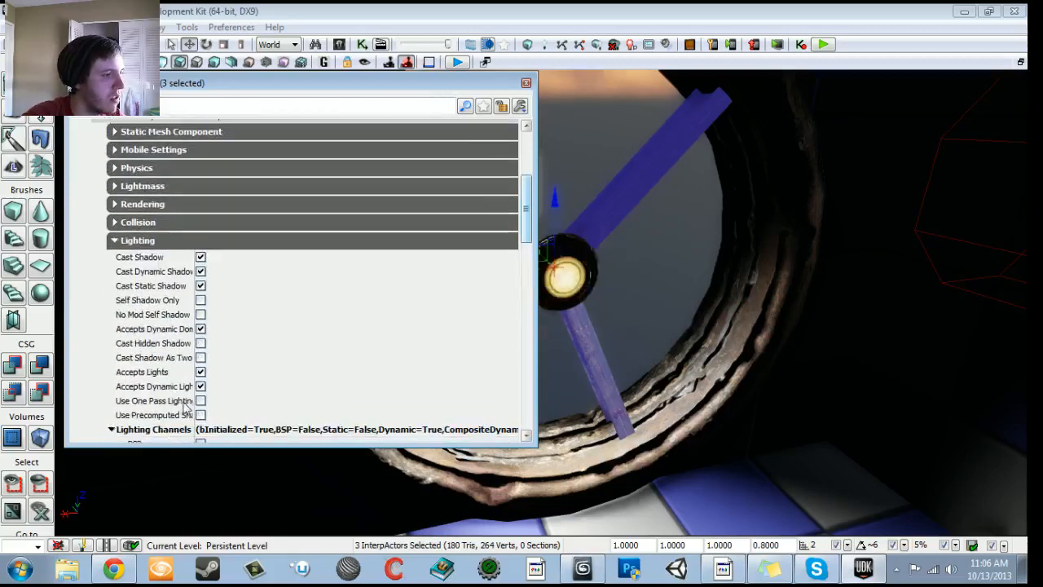
scroll(184, 414, "down", 3)
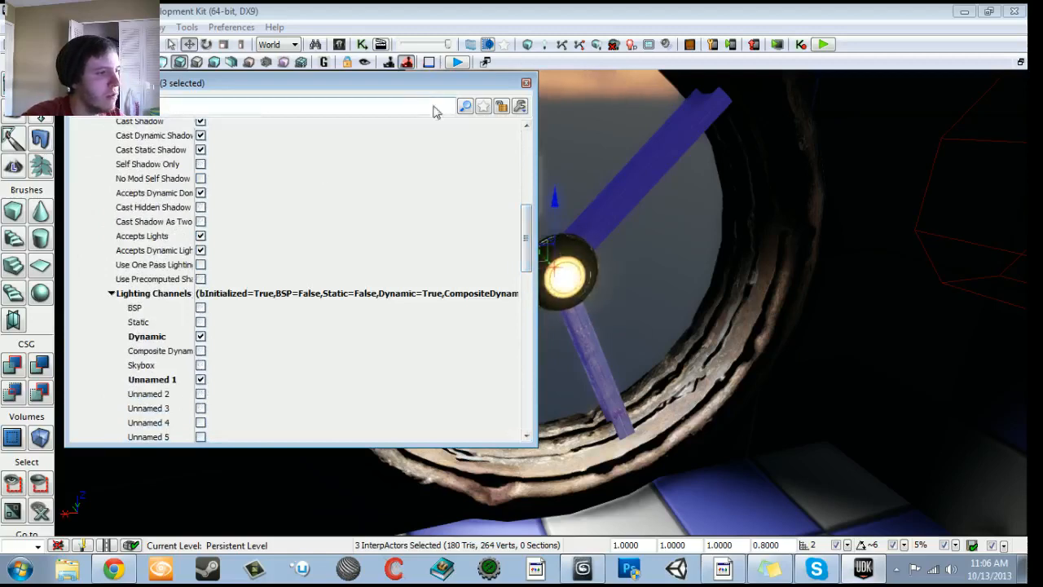
left_click(526, 84)
- Enable the Unnamed 1 lighting channel on the movable spotlight behind the fan, close its properties and save the level
left_click(489, 192)
left_click_drag(426, 259, 419, 359)
key("F4")
scroll(365, 277, "down", 8)
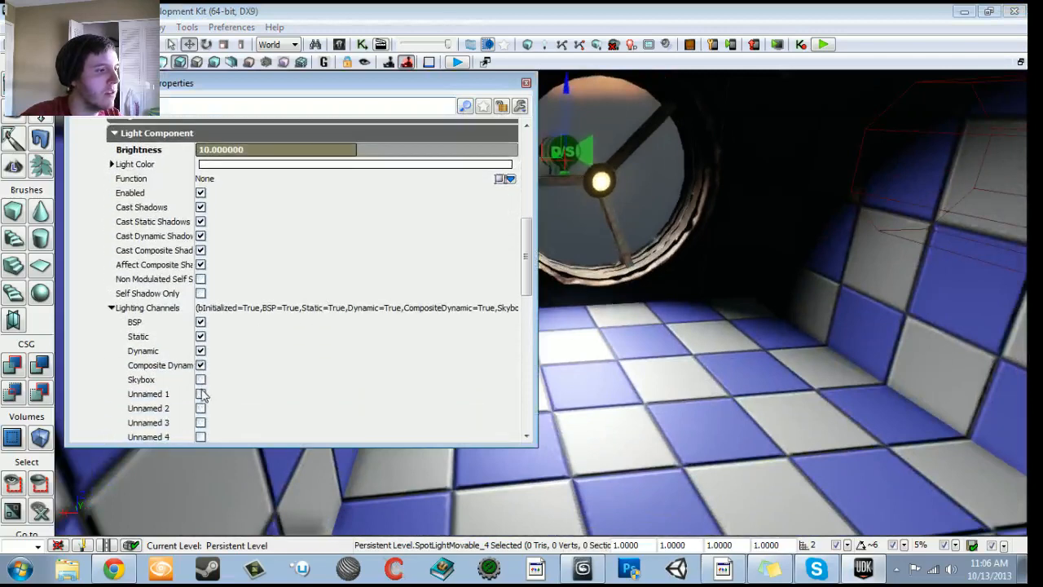
left_click(200, 394)
left_click(201, 322)
left_click(201, 322)
left_click(201, 336)
left_click(200, 337)
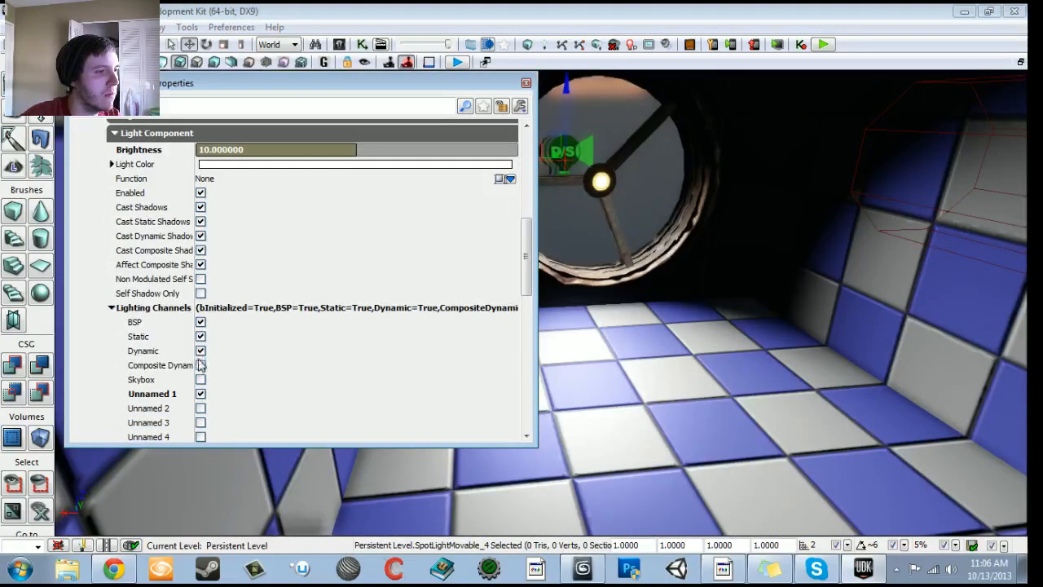
left_click(525, 85)
left_click_drag(521, 244, 448, 303)
key("ctrl+s")
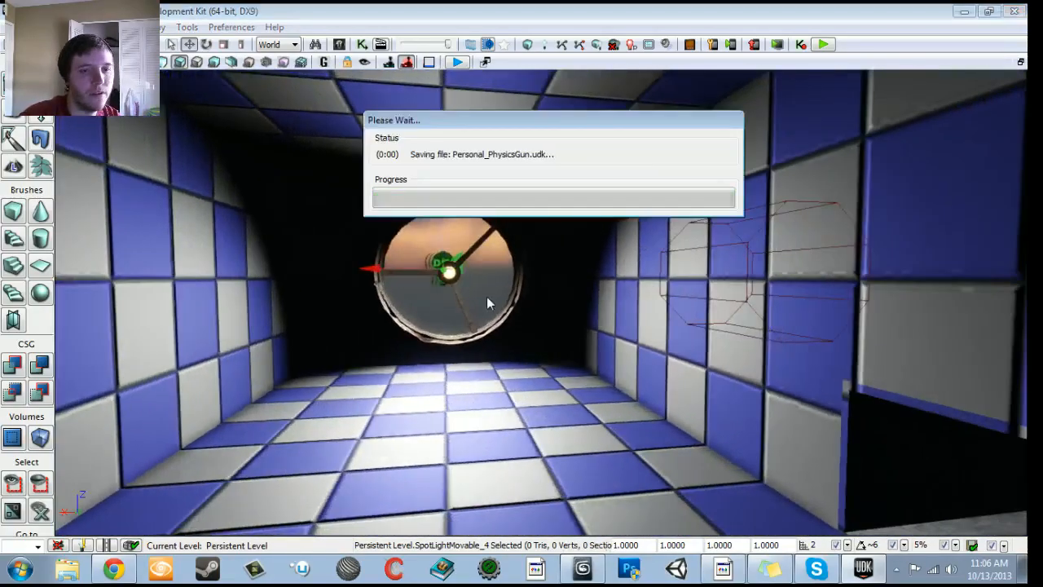
- Switch to 3ds Max, close it with the helicopter blade scene, and return to the level editor
left_click(597, 575)
left_click(1021, 13)
left_click(543, 339)
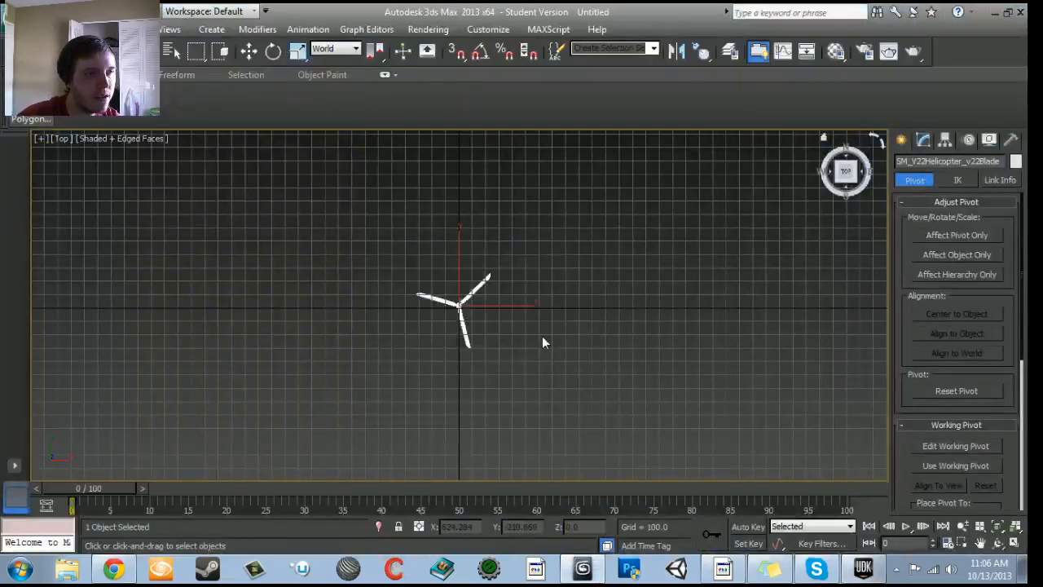
left_click_drag(541, 326, 521, 277)
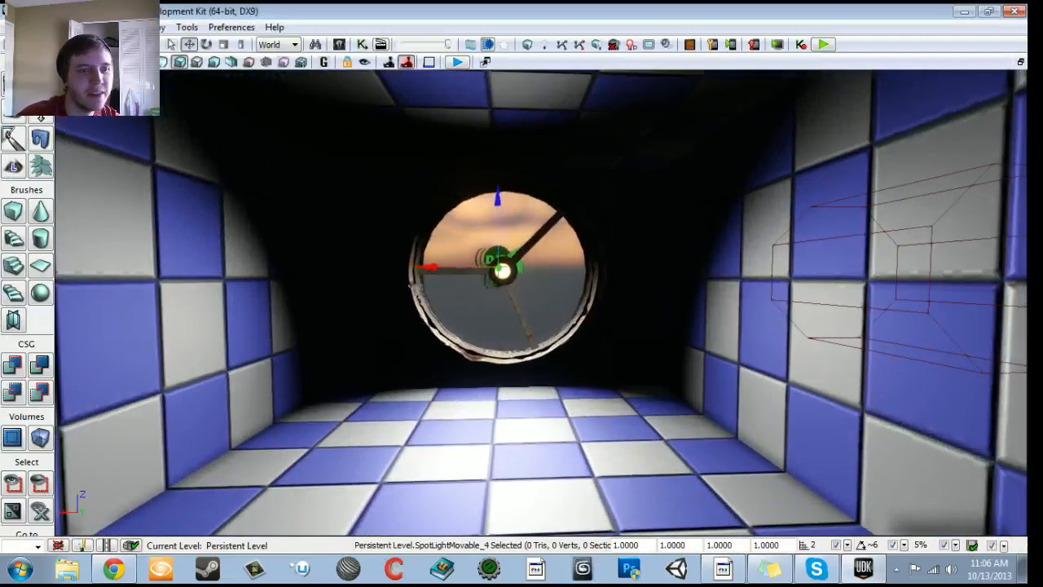
left_click(722, 572)
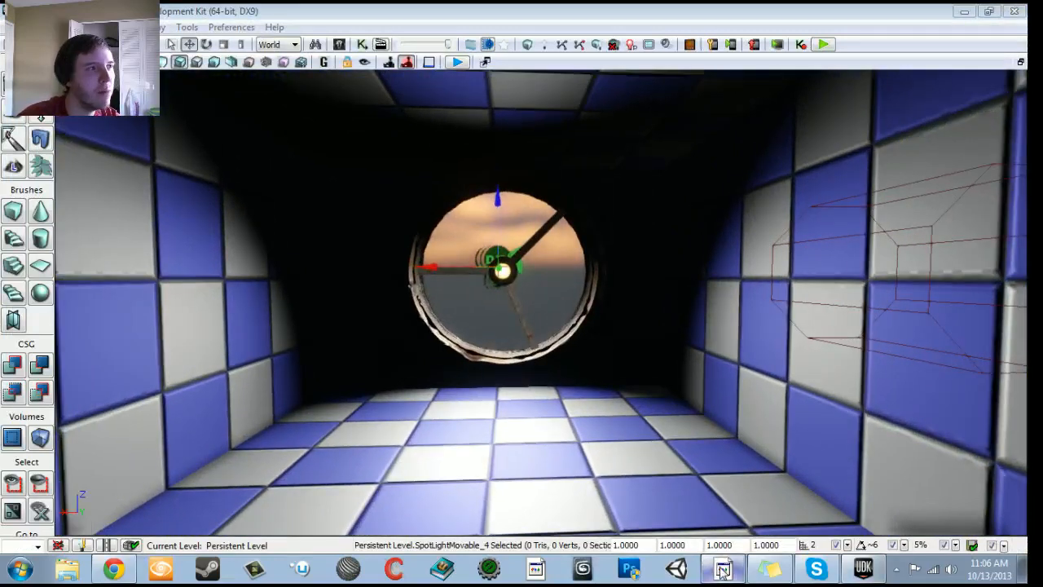
left_click(722, 572)
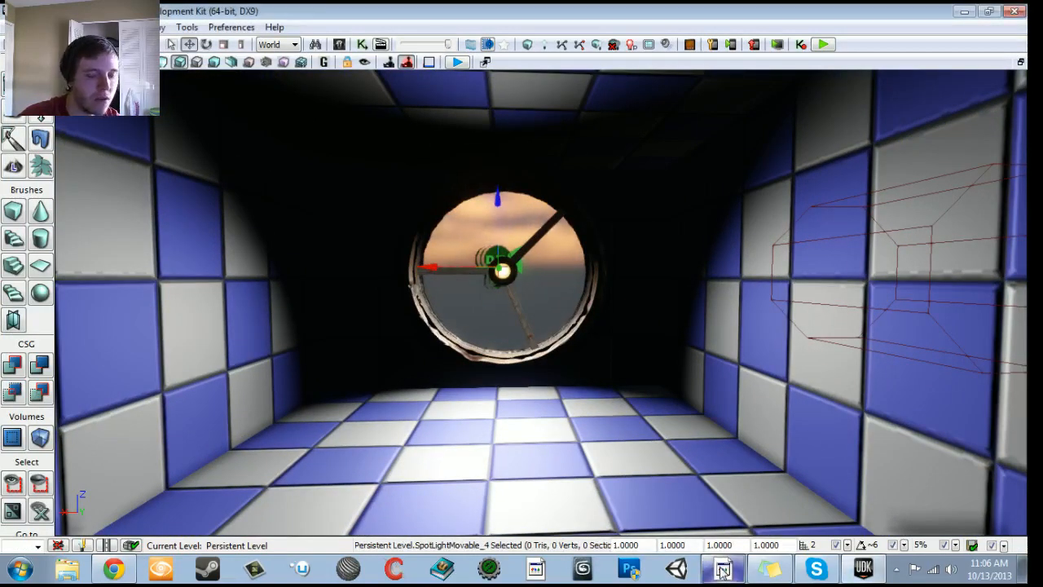
left_click_drag(652, 408, 521, 383)
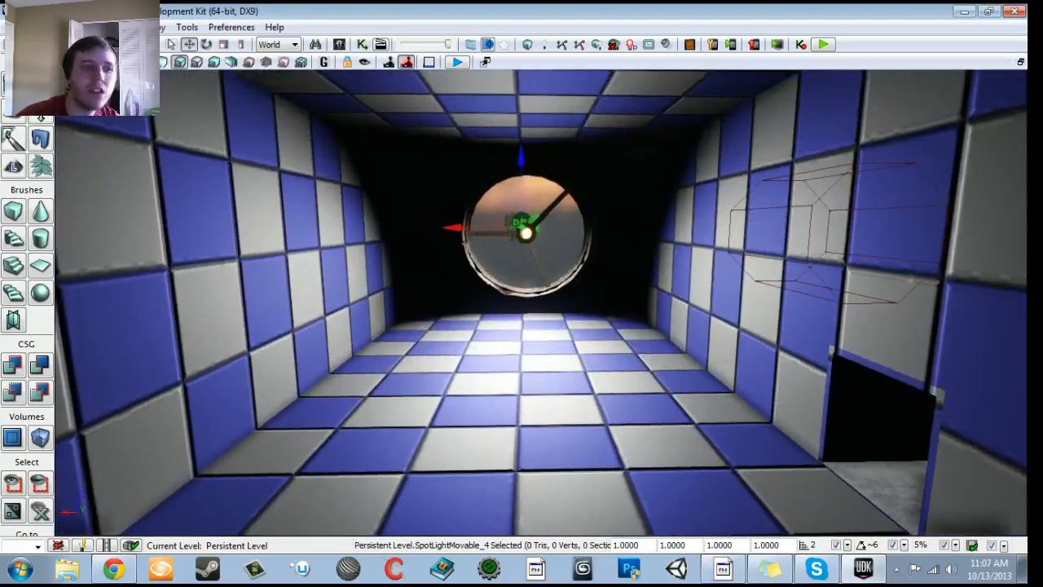